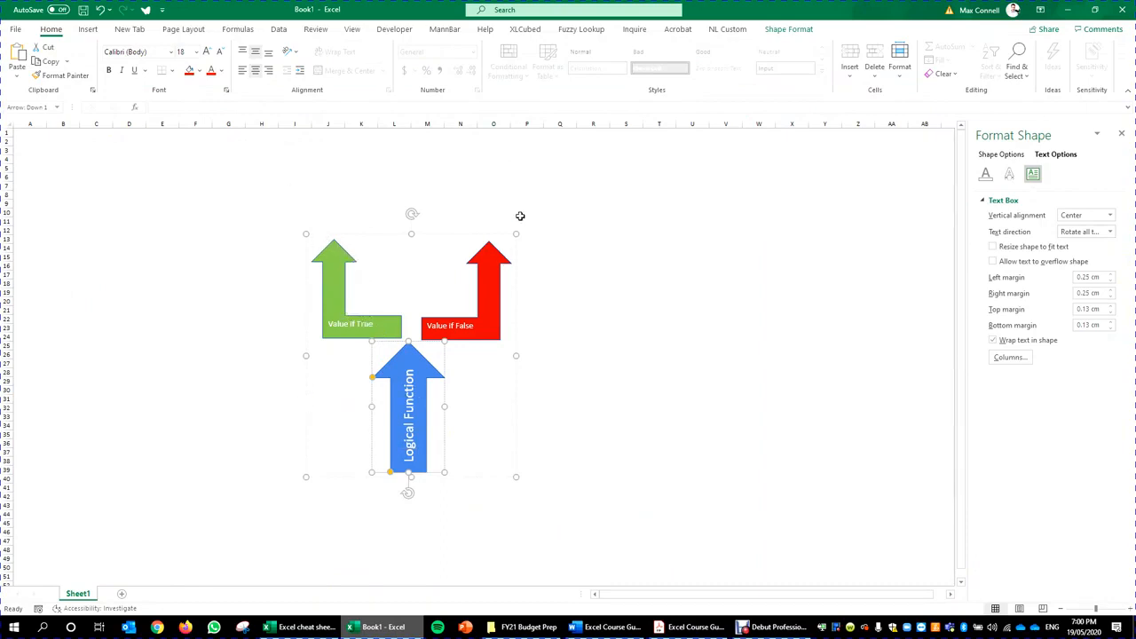
# Shrink the grouped logical function arrow diagram and arrange copies of it into a three-level nested tree.
pyautogui.moveTo(503, 477); pyautogui.dragTo(541, 530)
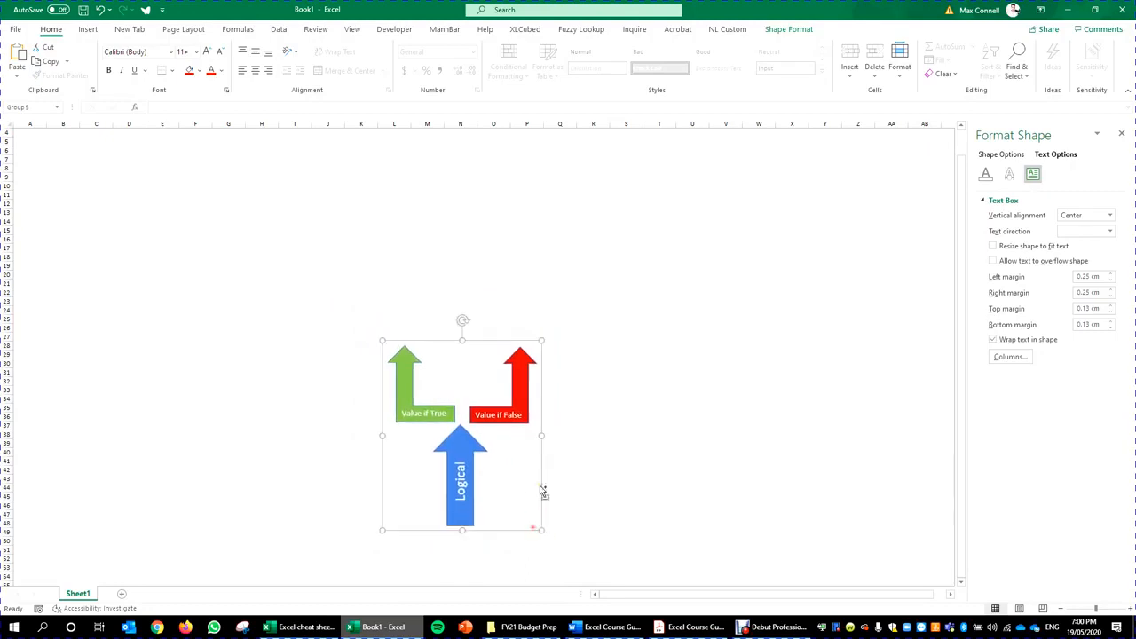
pyautogui.moveTo(544, 491); pyautogui.dragTo(472, 293)
pyautogui.click(471, 321)
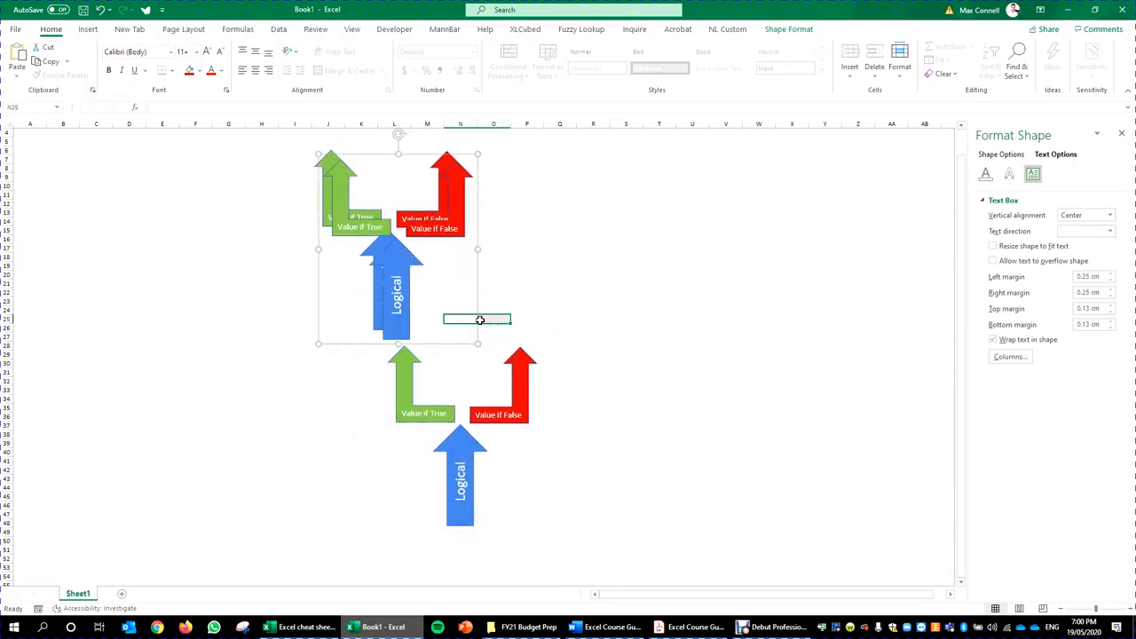
pyautogui.click(413, 304)
pyautogui.moveTo(413, 304); pyautogui.dragTo(559, 330)
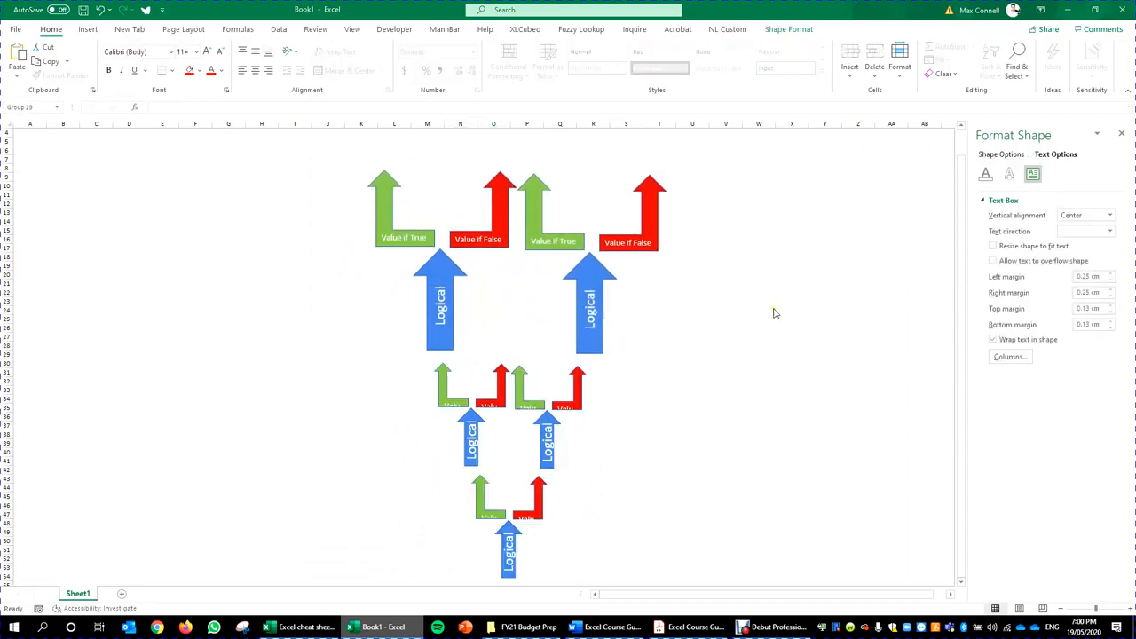
# Examine how the true and false branches of each arrow diagram lead into the next logical test in the nested tree.
pyautogui.scroll(-2, 741, 394)
pyautogui.scroll(2, 741, 394)
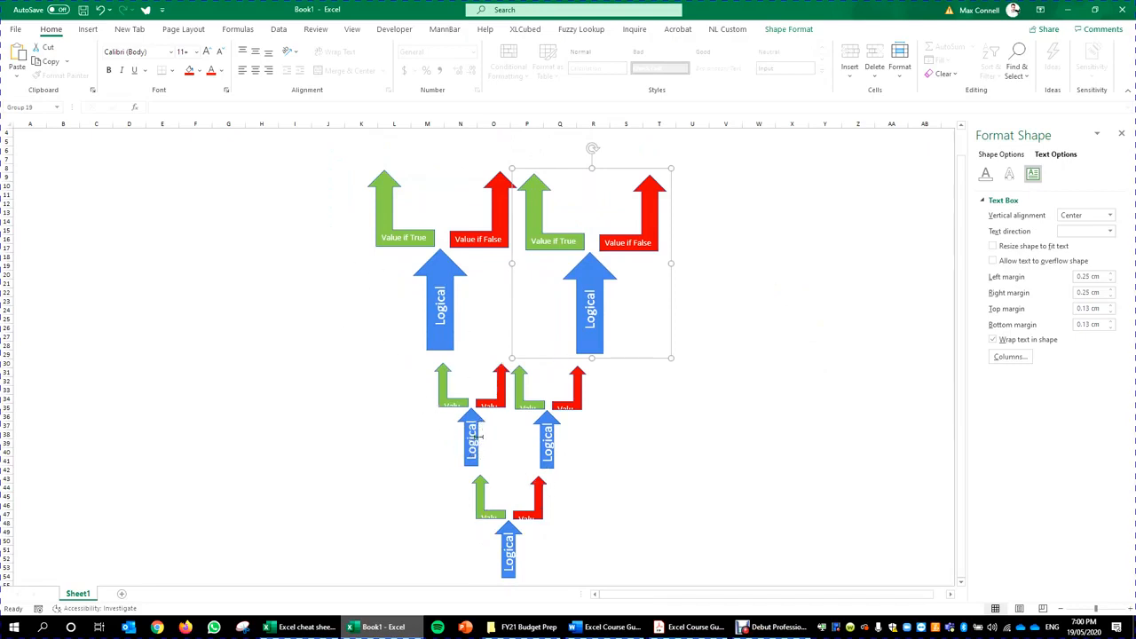
pyautogui.scroll(1, 458, 348)
pyautogui.click(433, 324)
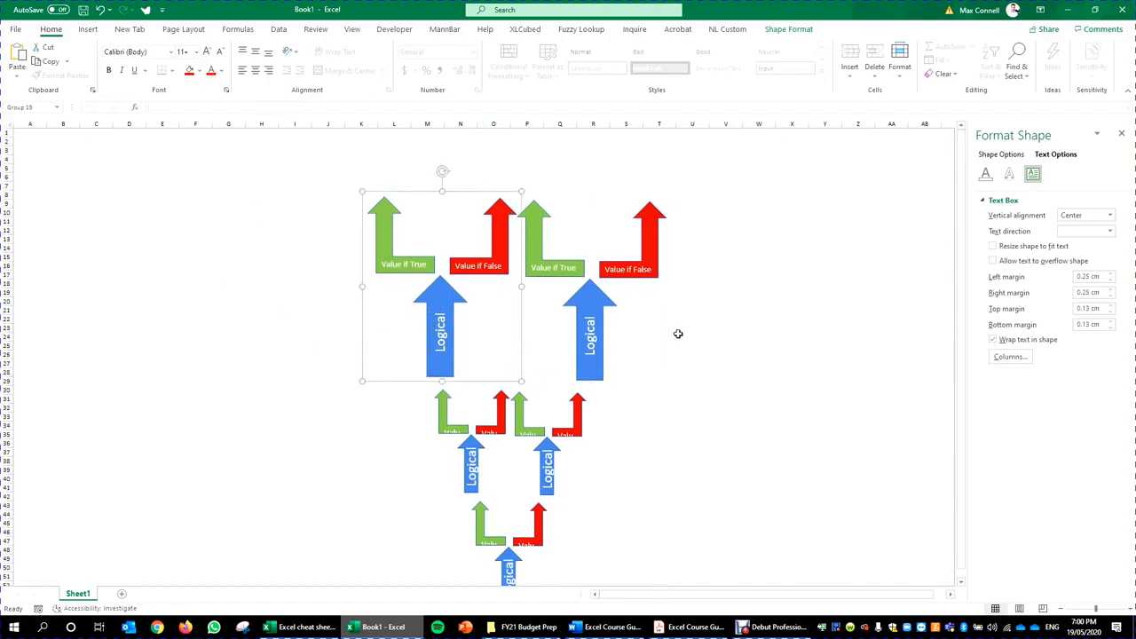
pyautogui.click(713, 326)
pyautogui.scroll(-2, 522, 491)
pyautogui.scroll(2, 532, 486)
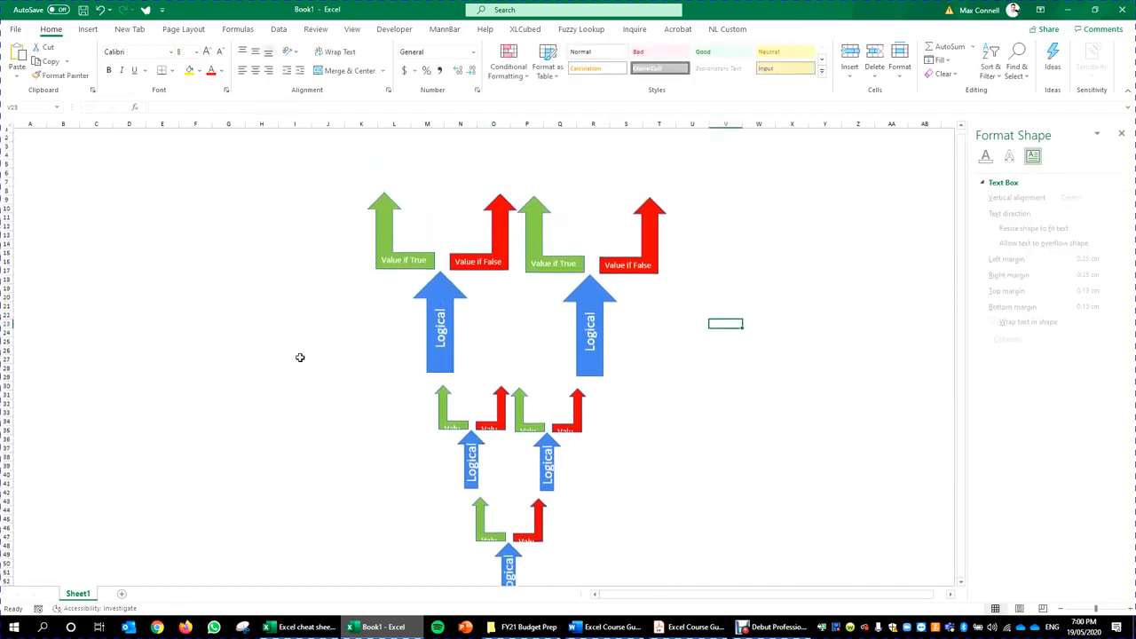
pyautogui.click(343, 153)
pyautogui.press('Right')
pyautogui.press('Down')
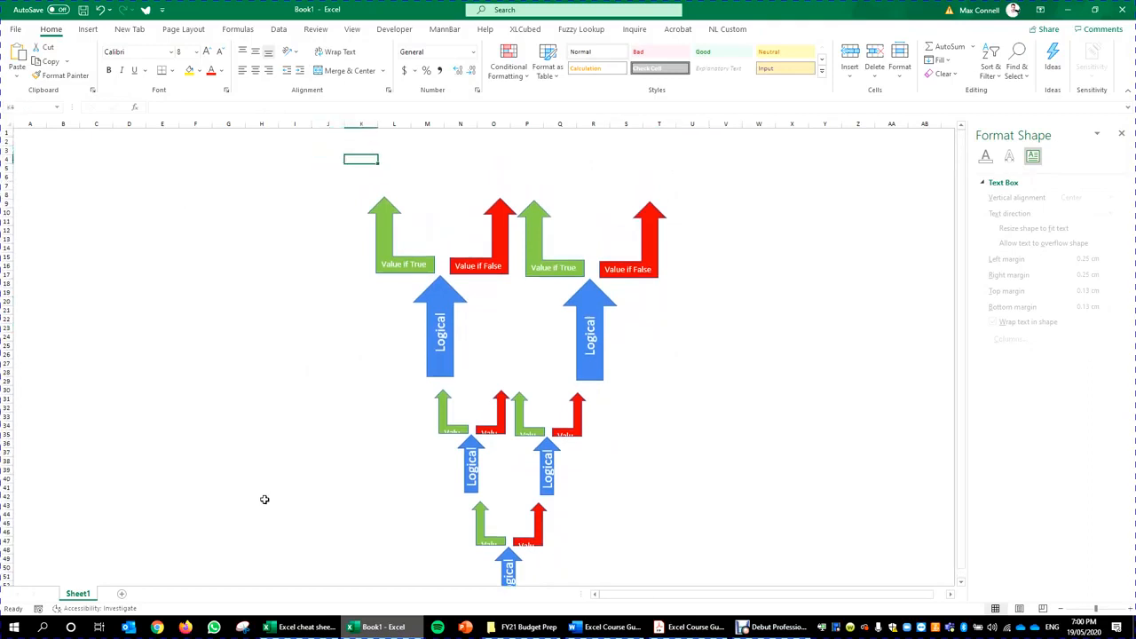
pyautogui.scroll(-2, 350, 426)
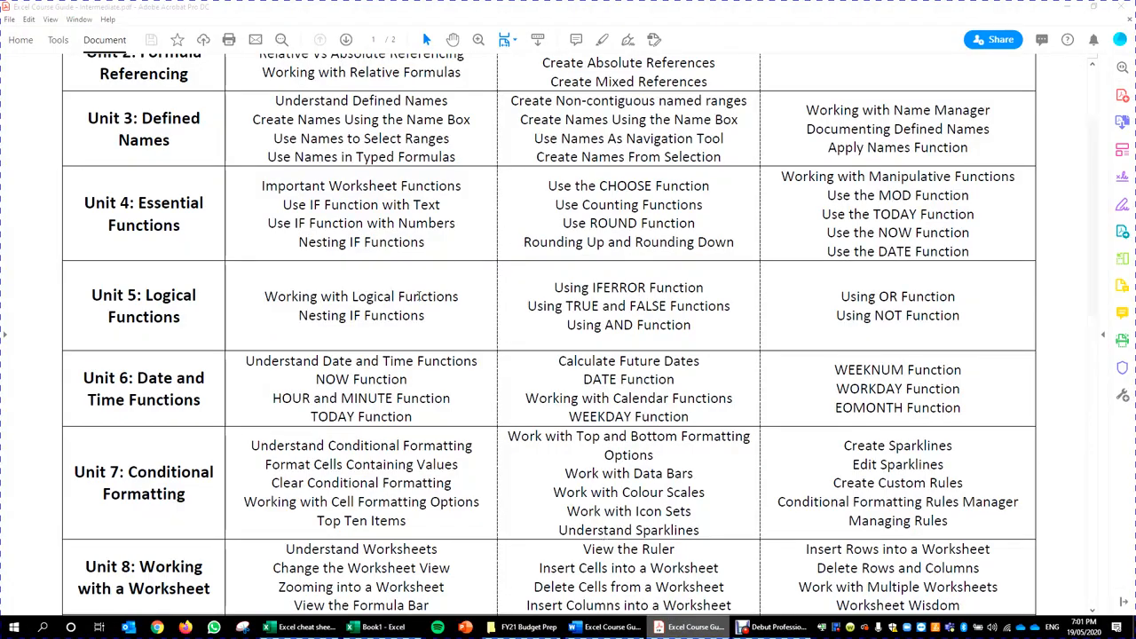
# Switch to the Excel course guide PDF in Acrobat and select the Nesting IF Functions topic under Unit 5: Logical Functions.
pyautogui.moveTo(431, 315)
pyautogui.mouseDown()
pyautogui.moveTo(325, 307)
pyautogui.moveTo(293, 317)
pyautogui.moveTo(428, 322)
pyautogui.moveTo(444, 333)
pyautogui.mouseUp()
pyautogui.click(330, 314)
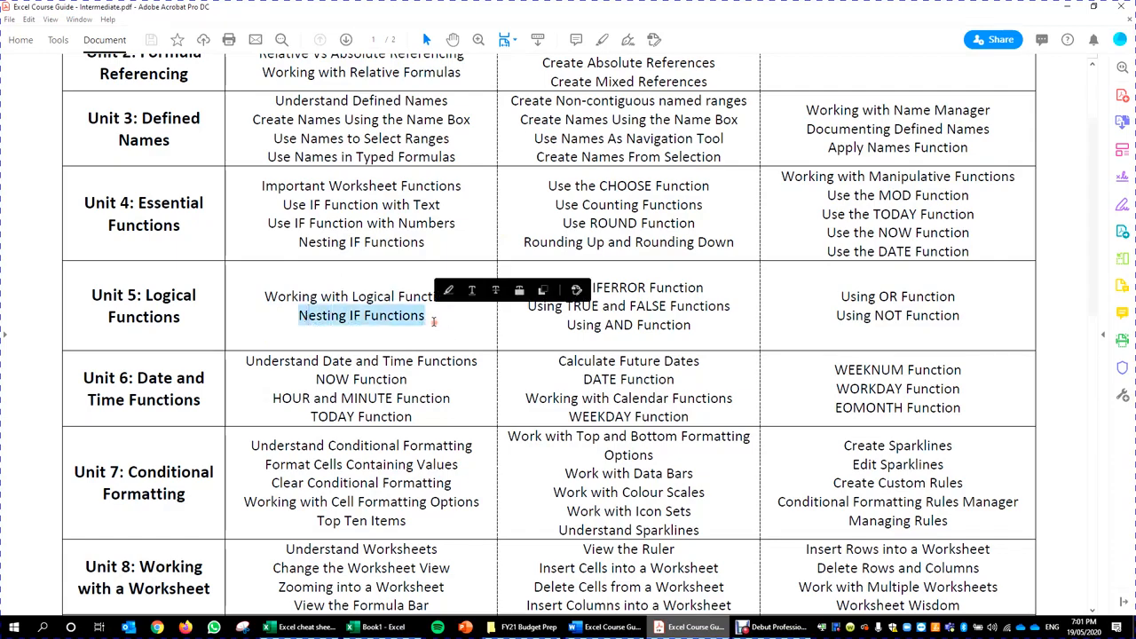
pyautogui.click(379, 317)
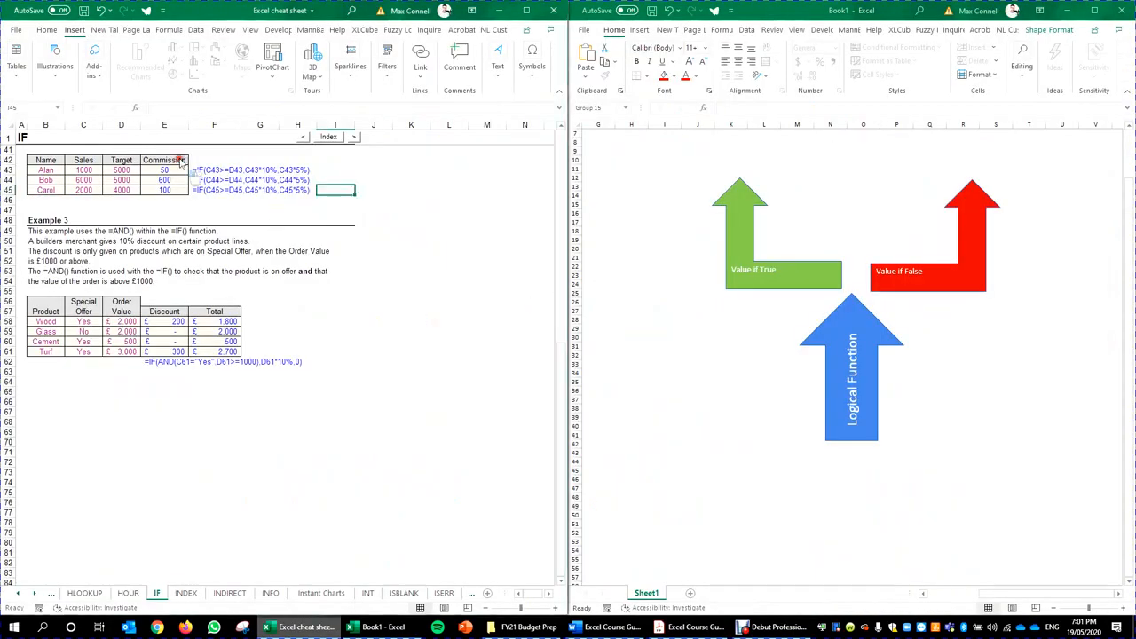
# Switch to the Excel cheat sheet workbook and examine the sales, target and result cells of Example 1 on the IF sheet.
pyautogui.scroll(8, 317, 215)
pyautogui.scroll(1, 55, 225)
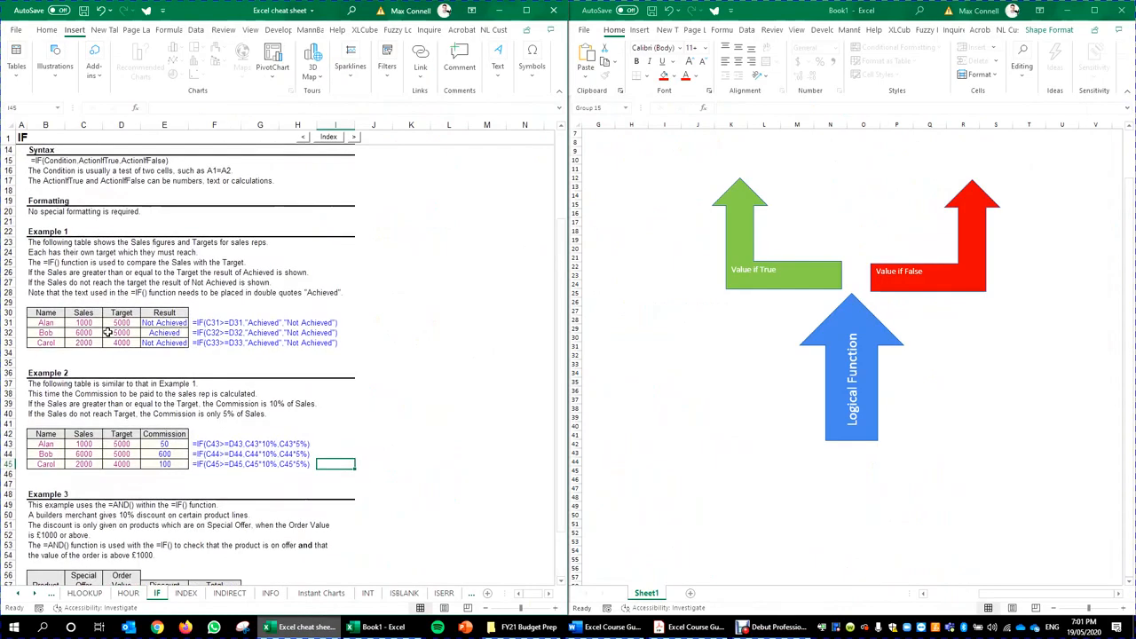
pyautogui.click(51, 344)
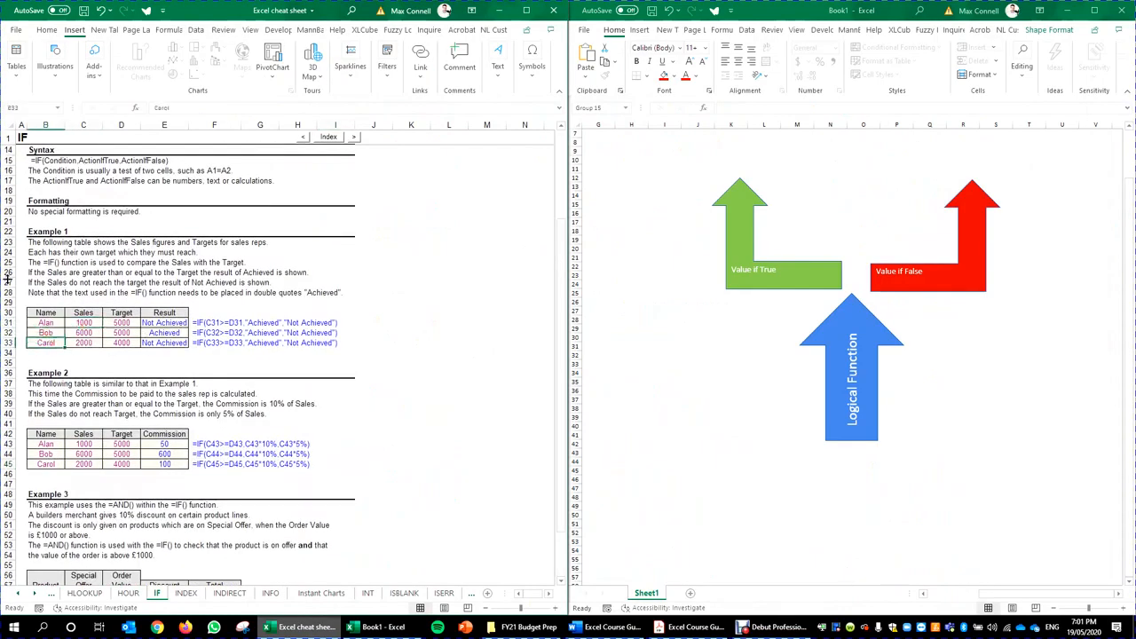
pyautogui.click(84, 333)
pyautogui.scroll(-1, 196, 389)
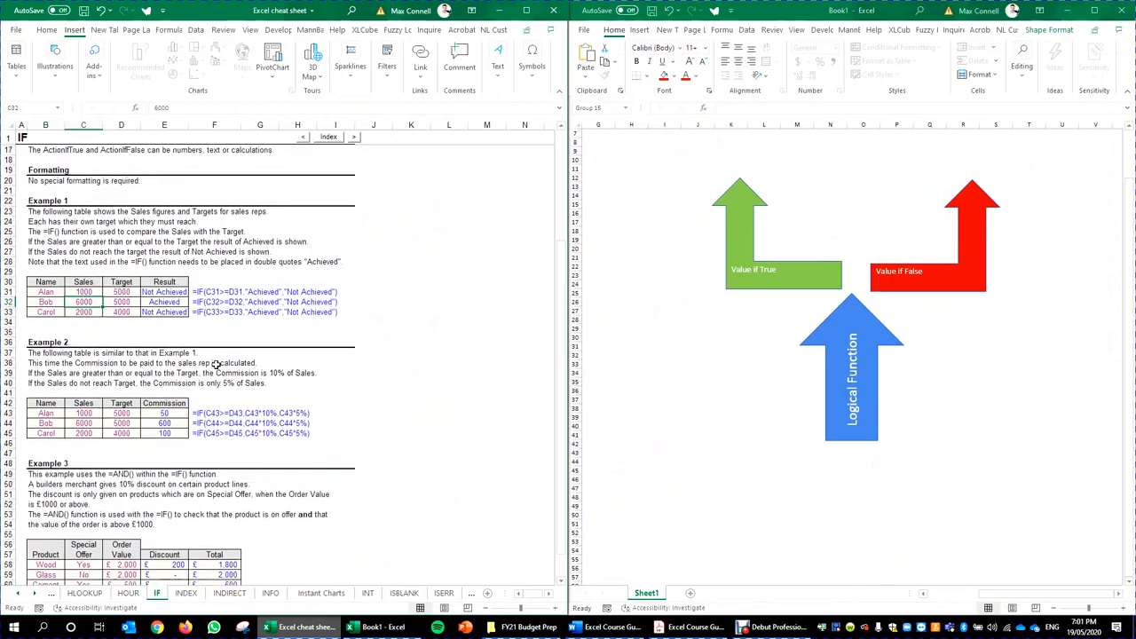
pyautogui.click(177, 293)
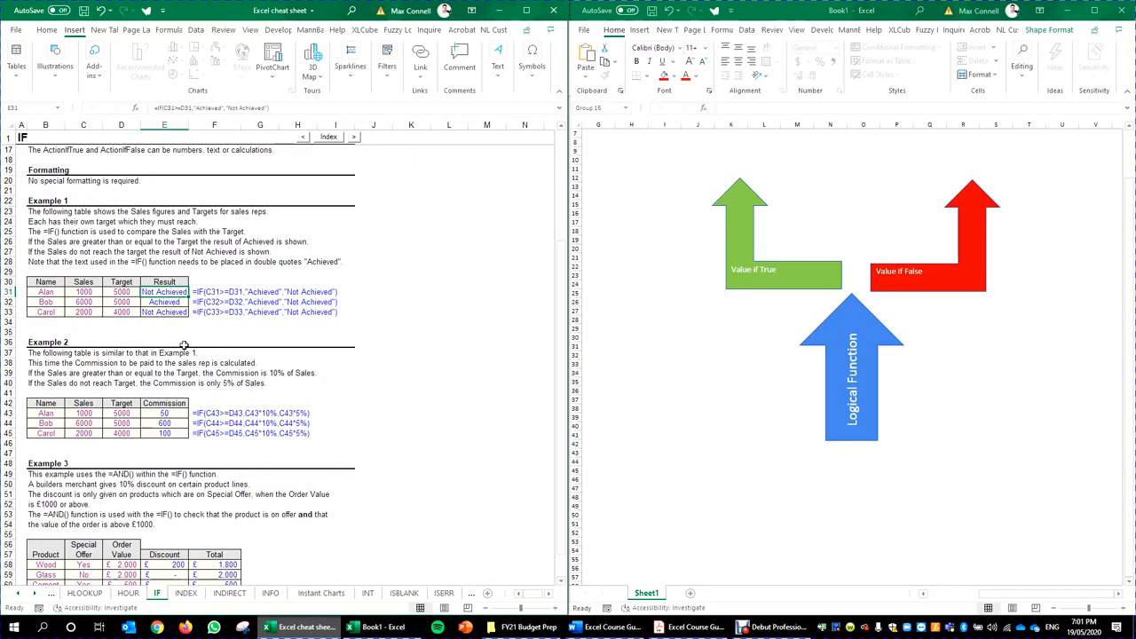
pyautogui.click(812, 422)
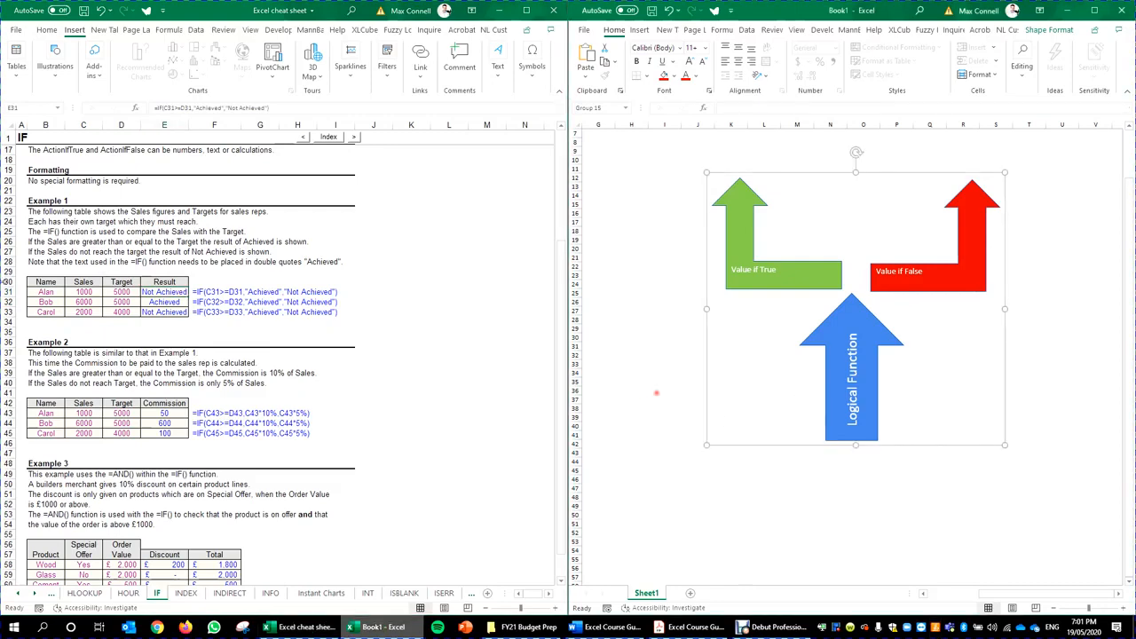
pyautogui.click(848, 409)
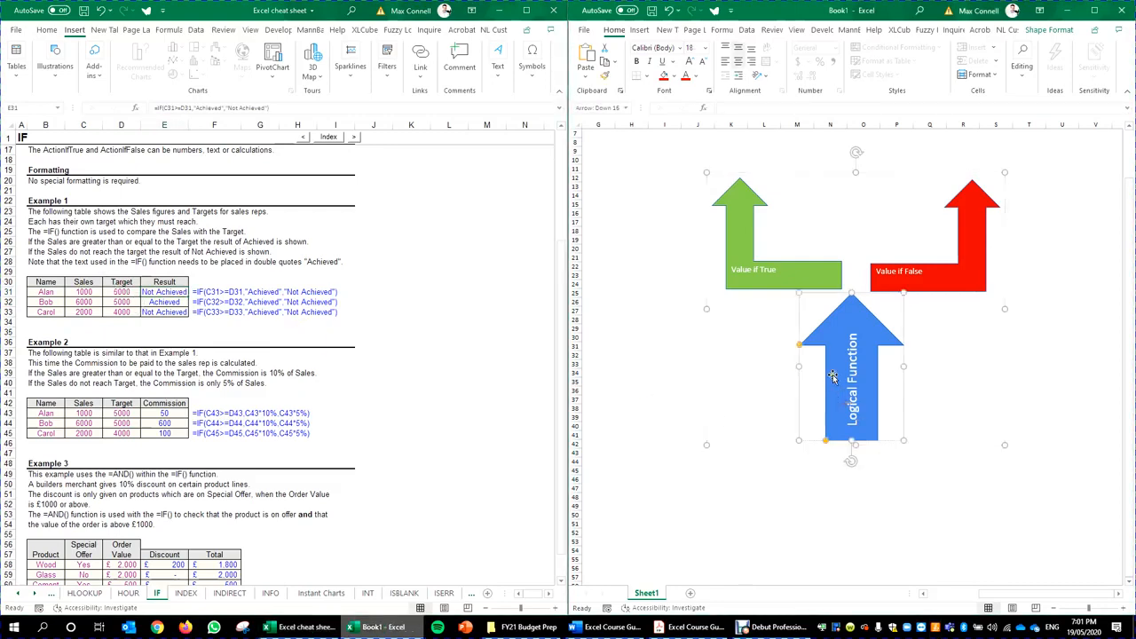
pyautogui.click(672, 76)
pyautogui.click(722, 154)
pyautogui.click(792, 472)
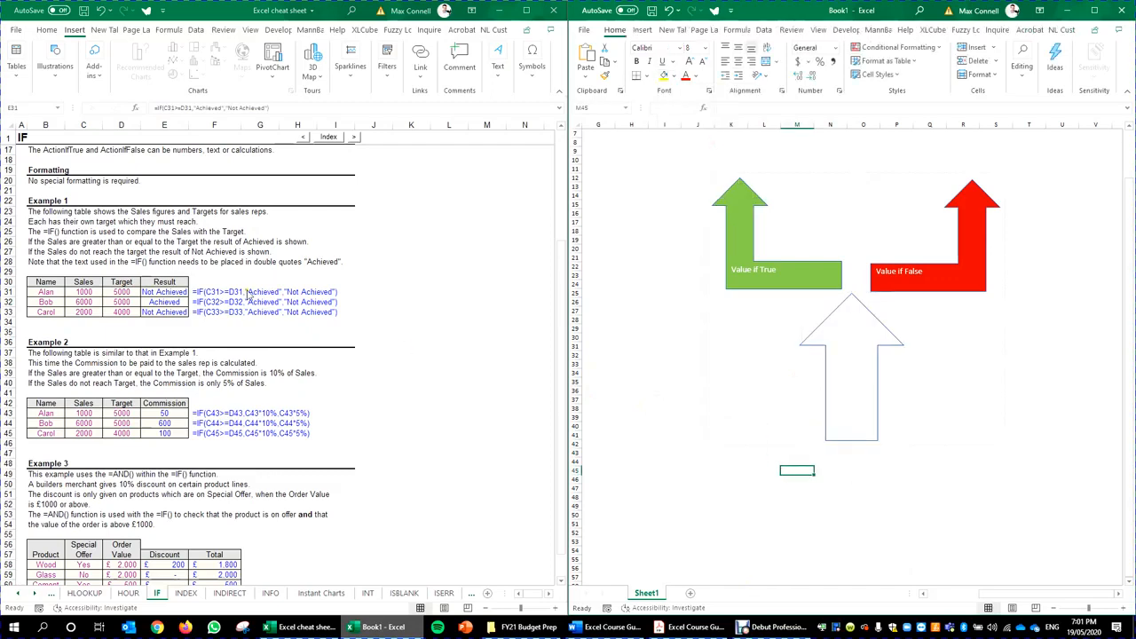
pyautogui.click(853, 415)
pyautogui.hotkey('ctrl', 'z')
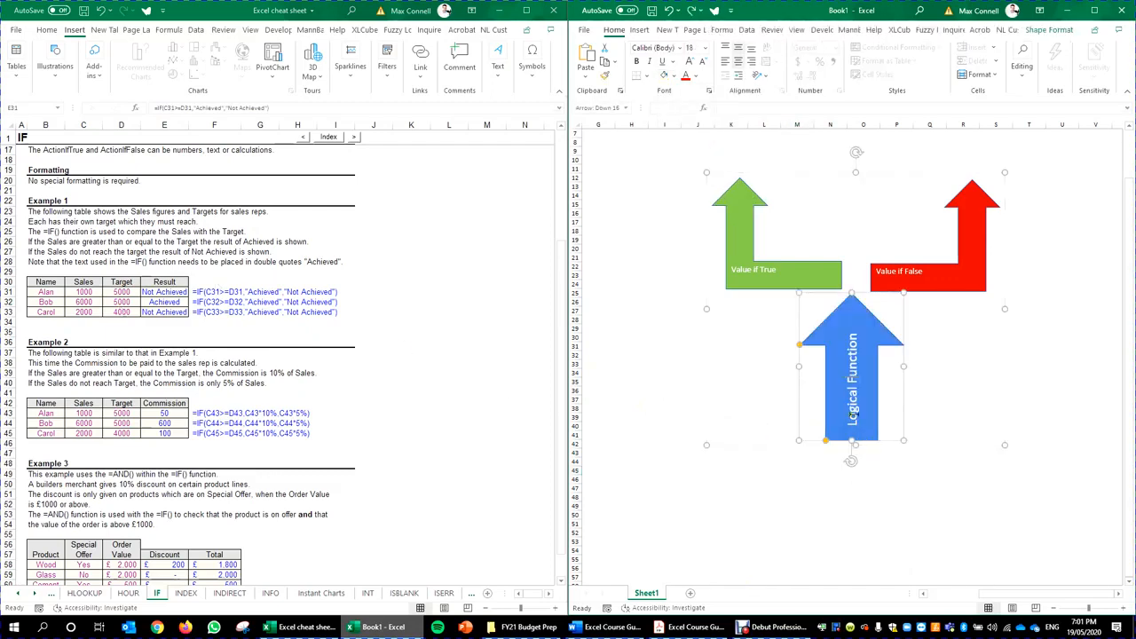
# Add large blue text labels to the Book1 diagram: "Achieved" above the green true arrow and "Not Achieved" above the red false arrow.
pyautogui.click(802, 286)
pyautogui.click(933, 297)
pyautogui.click(953, 283)
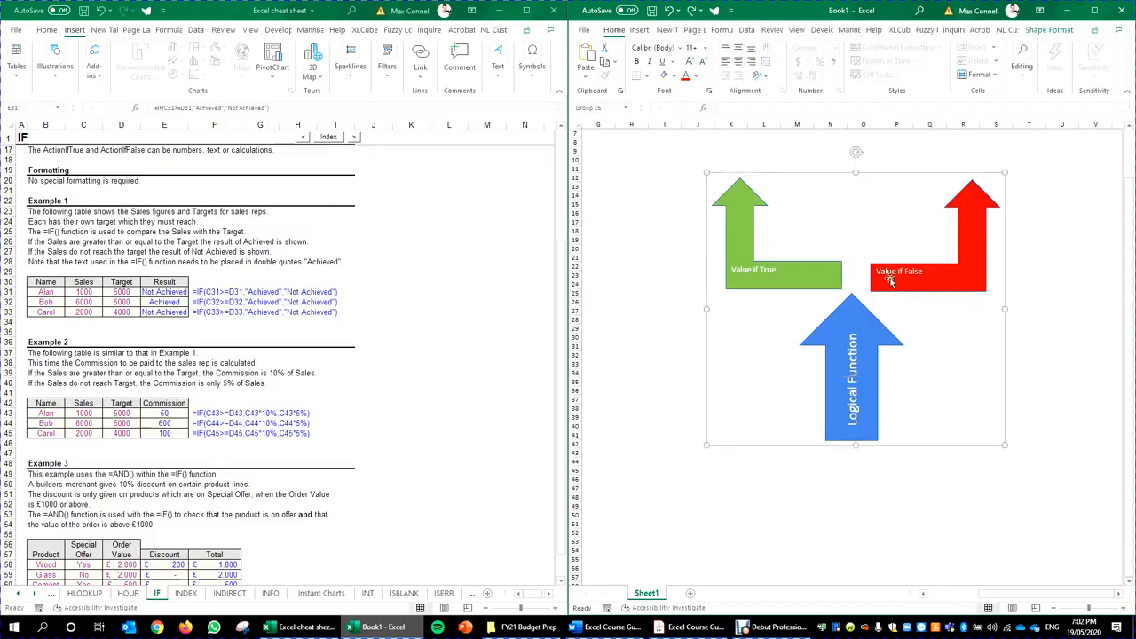
pyautogui.click(817, 286)
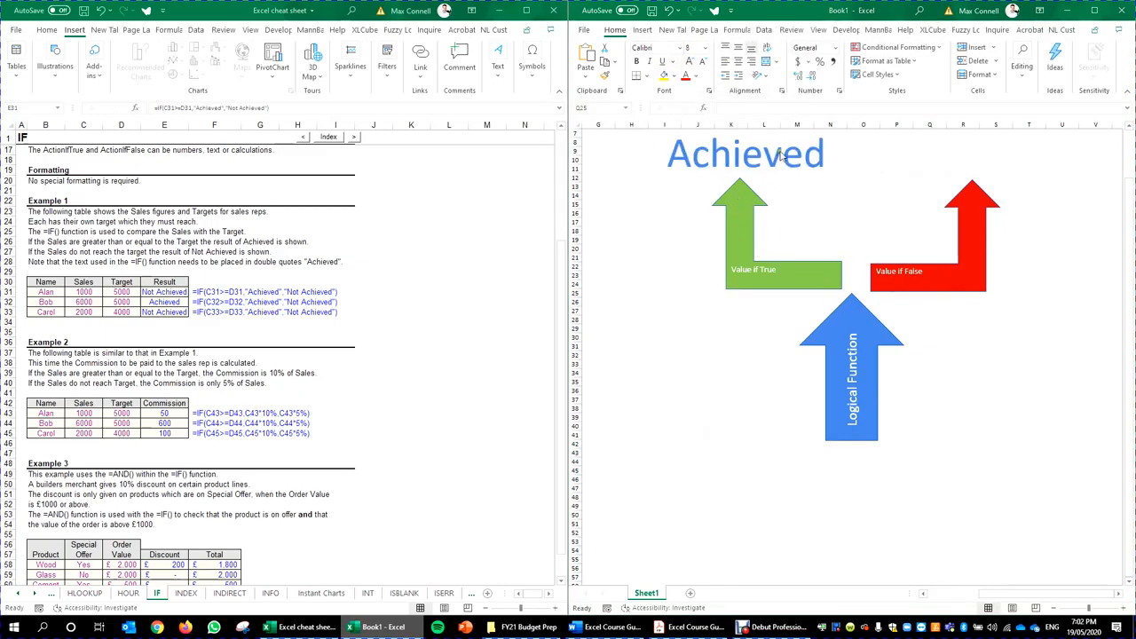
pyautogui.click(297, 282)
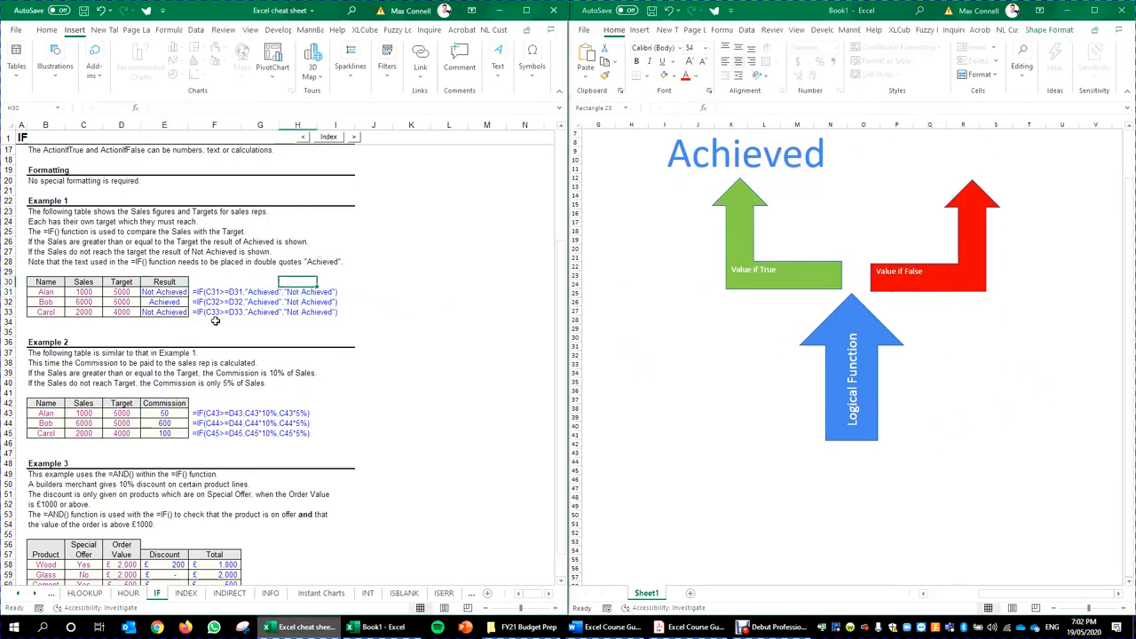
pyautogui.click(808, 157)
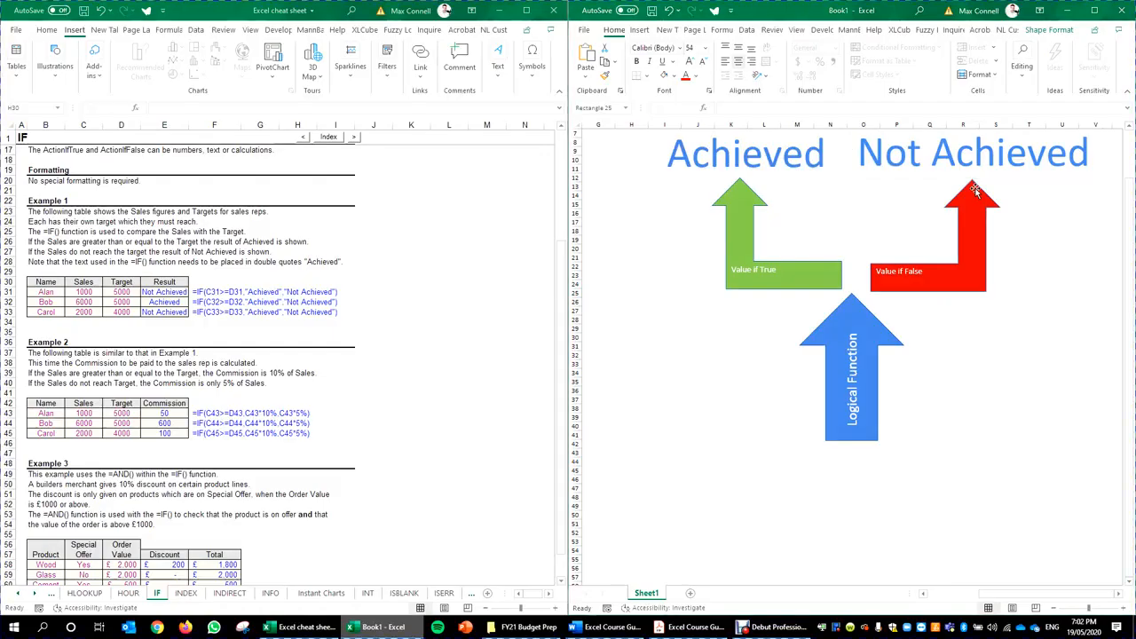
# Open the IF formula in cell E31 and examine its logical test and value-if-true arguments, then look at Example 3's Discount column.
pyautogui.click(183, 274)
pyautogui.click(175, 294)
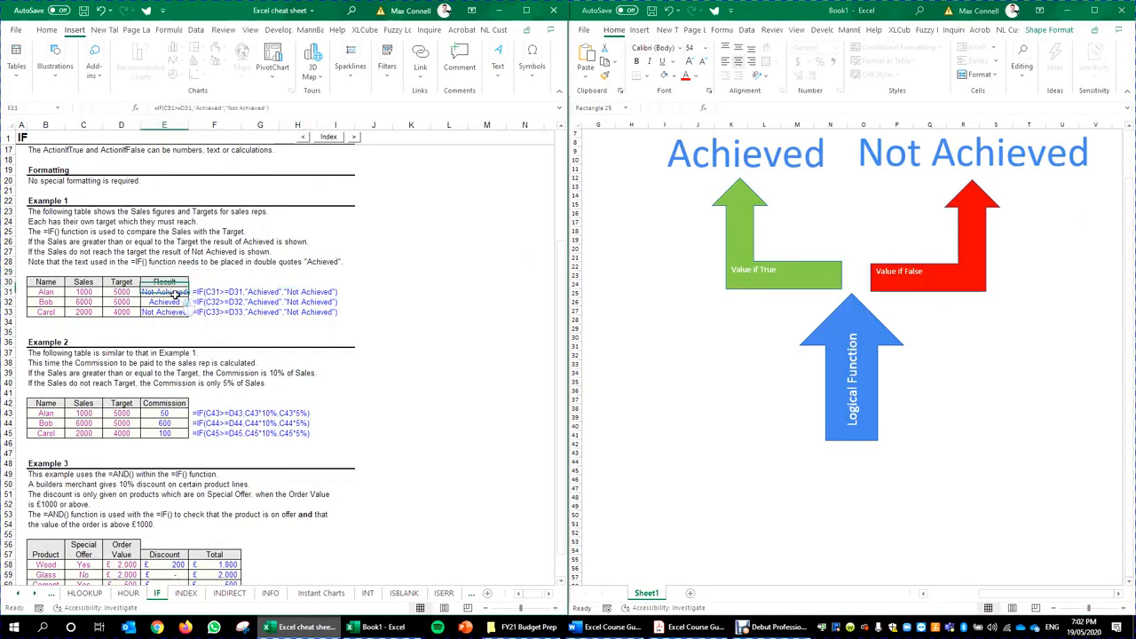
pyautogui.press('Down')
pyautogui.press('Down')
pyautogui.click(175, 294)
pyautogui.doubleClick(175, 294)
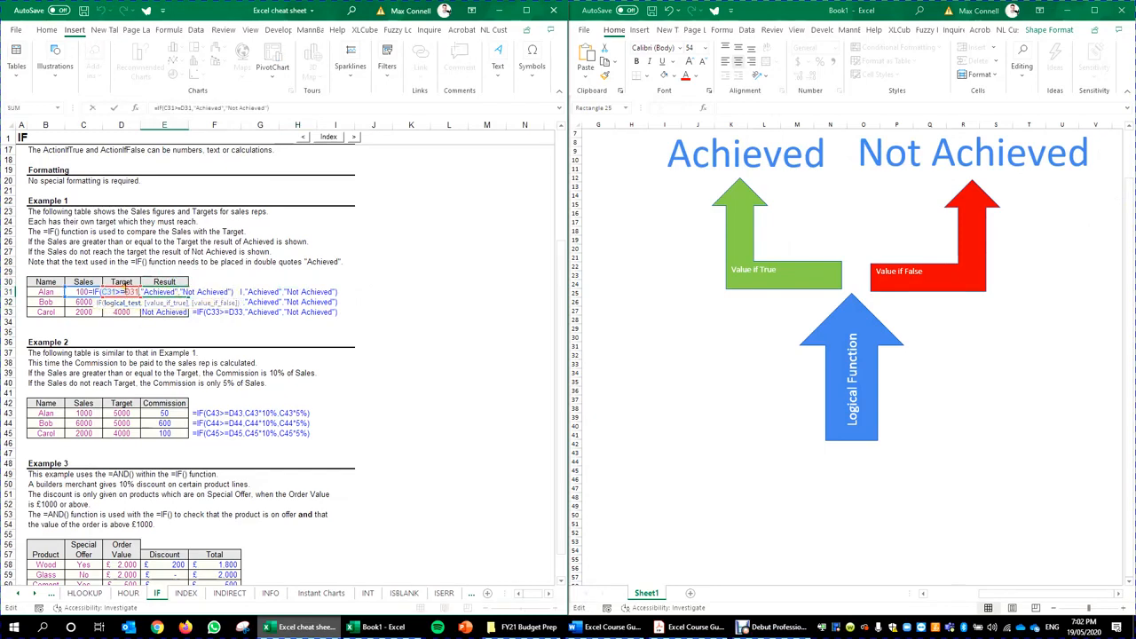
pyautogui.click(156, 303)
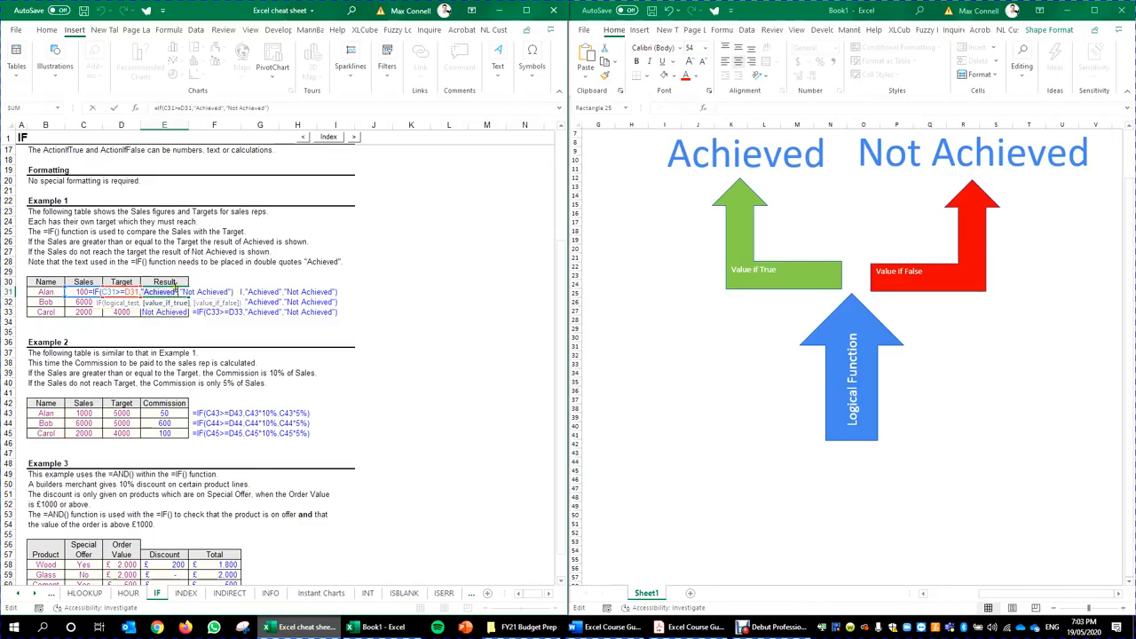
pyautogui.click(177, 292)
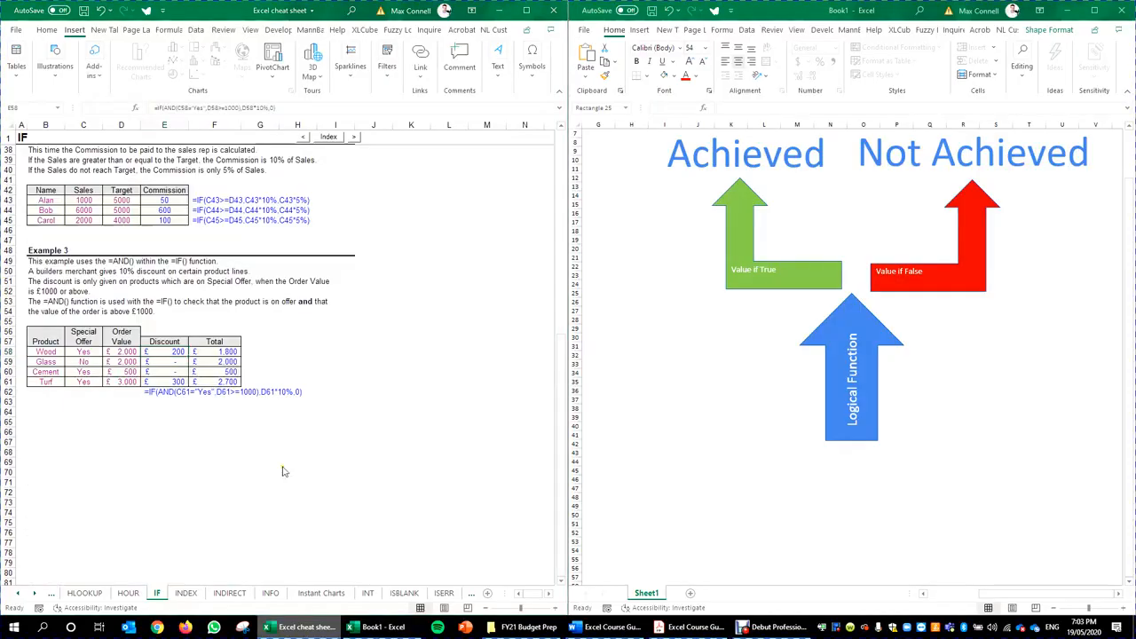
pyautogui.press('Up')
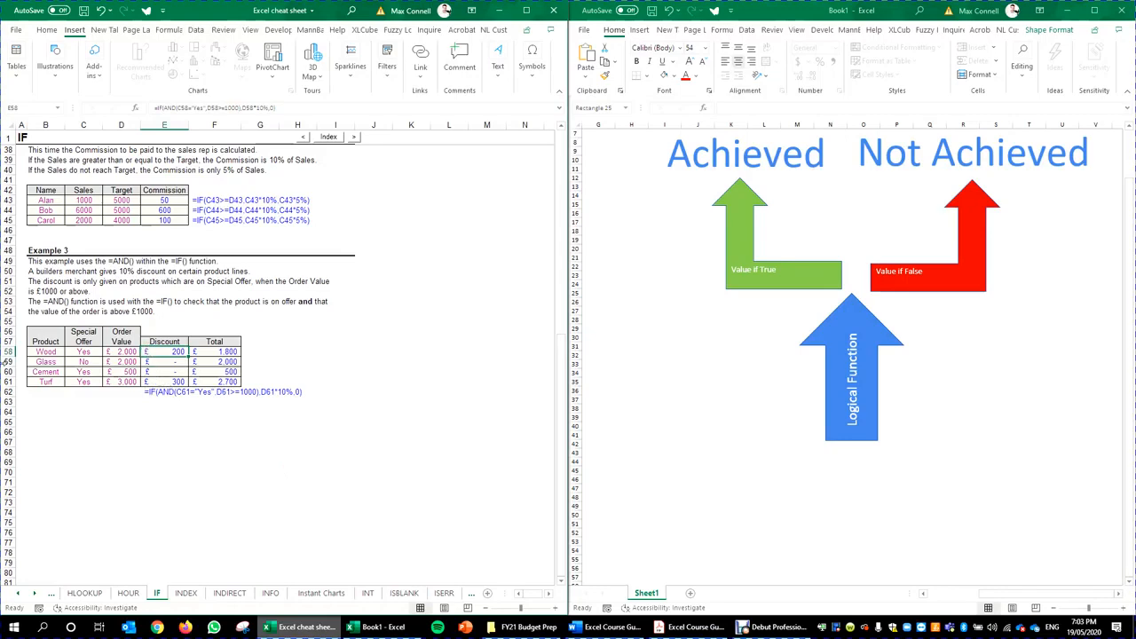
# Move the grouped arrow diagram in Book1 down the sheet, leaving free space beneath the Achieved and Not Achieved labels.
pyautogui.click(856, 426)
pyautogui.scroll(-1, 929, 545)
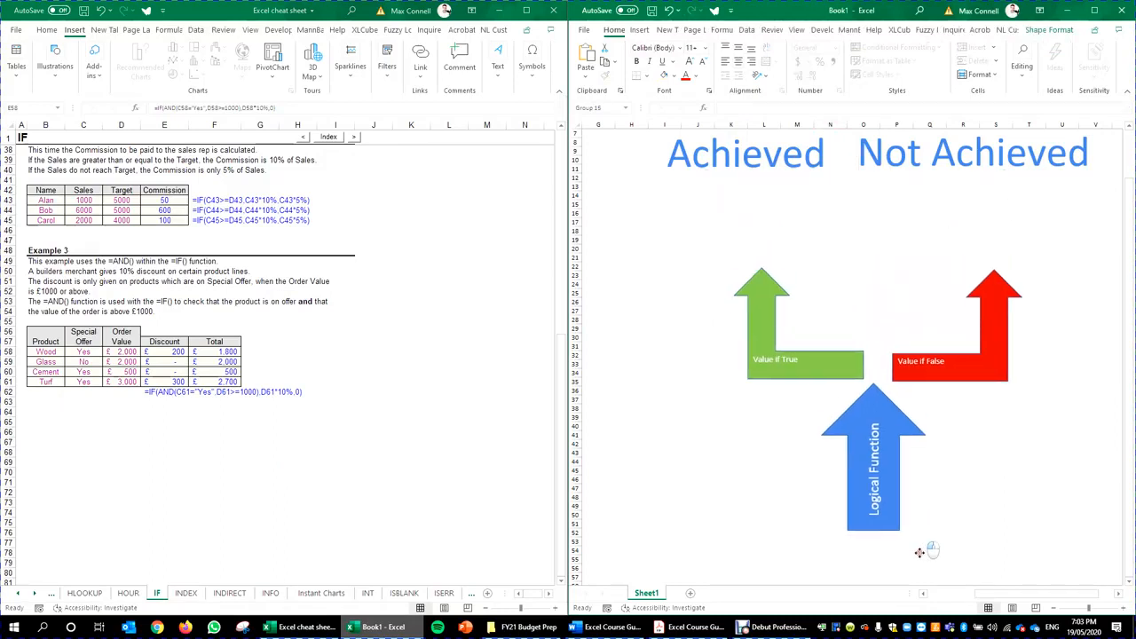
pyautogui.moveTo(944, 438); pyautogui.dragTo(928, 521)
pyautogui.hotkey('ctrl', 'd')
pyautogui.moveTo(849, 537); pyautogui.dragTo(859, 542)
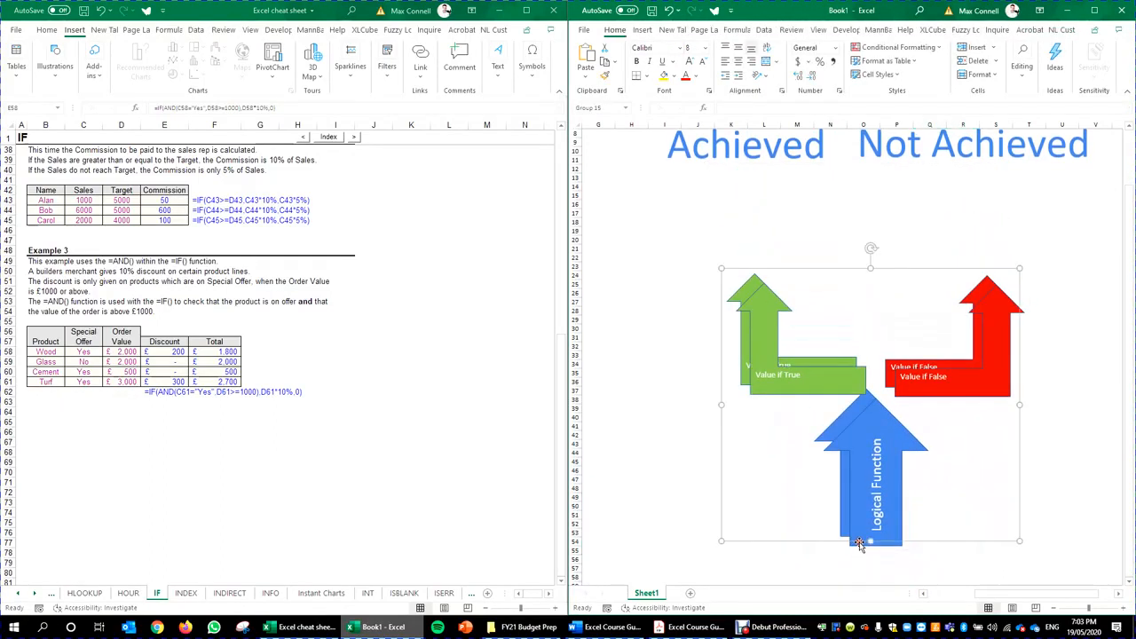
pyautogui.moveTo(928, 547); pyautogui.dragTo(786, 458)
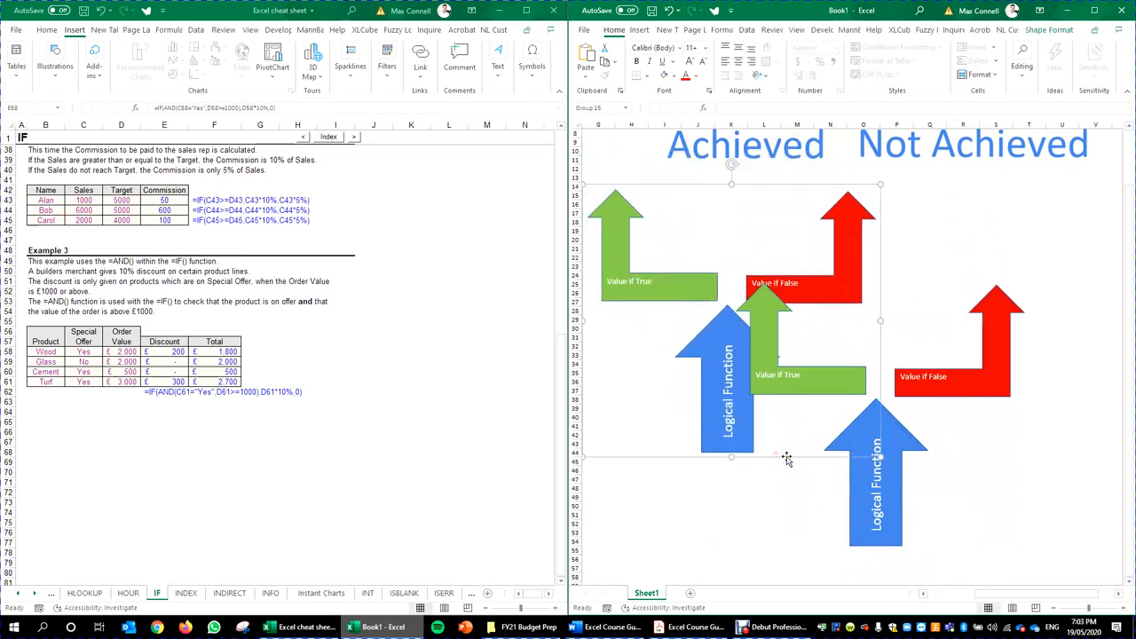
pyautogui.press('Delete')
pyautogui.click(733, 223)
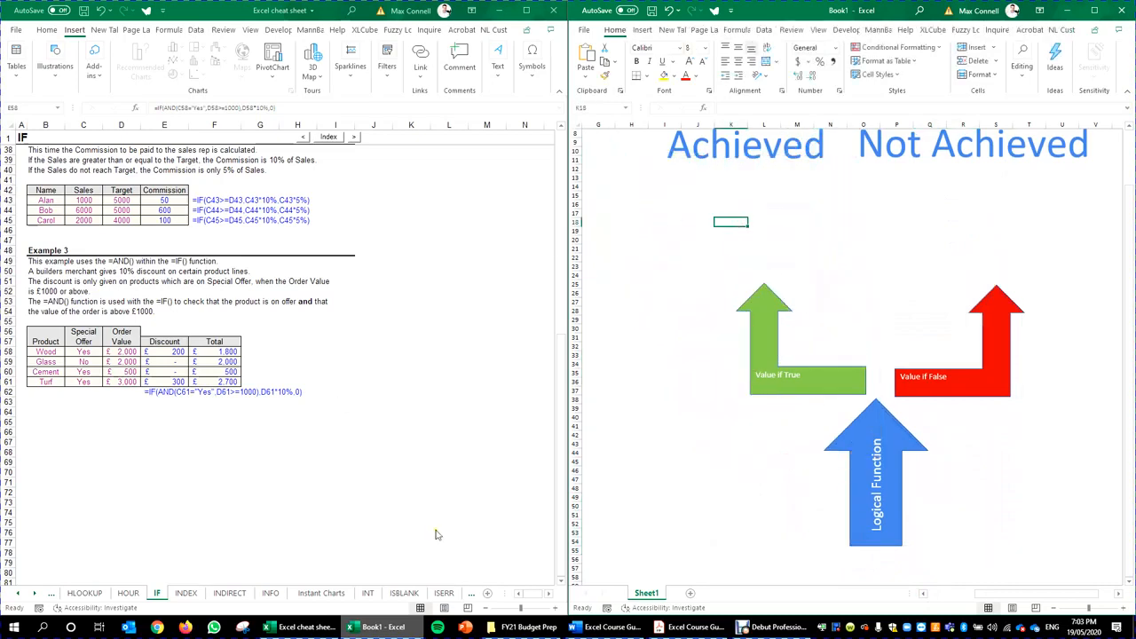
# Examine the discount condition described in row 51 of Example 3 in relation to the diagram's blue Logical Function arrow.
pyautogui.click(896, 515)
pyautogui.click(897, 499)
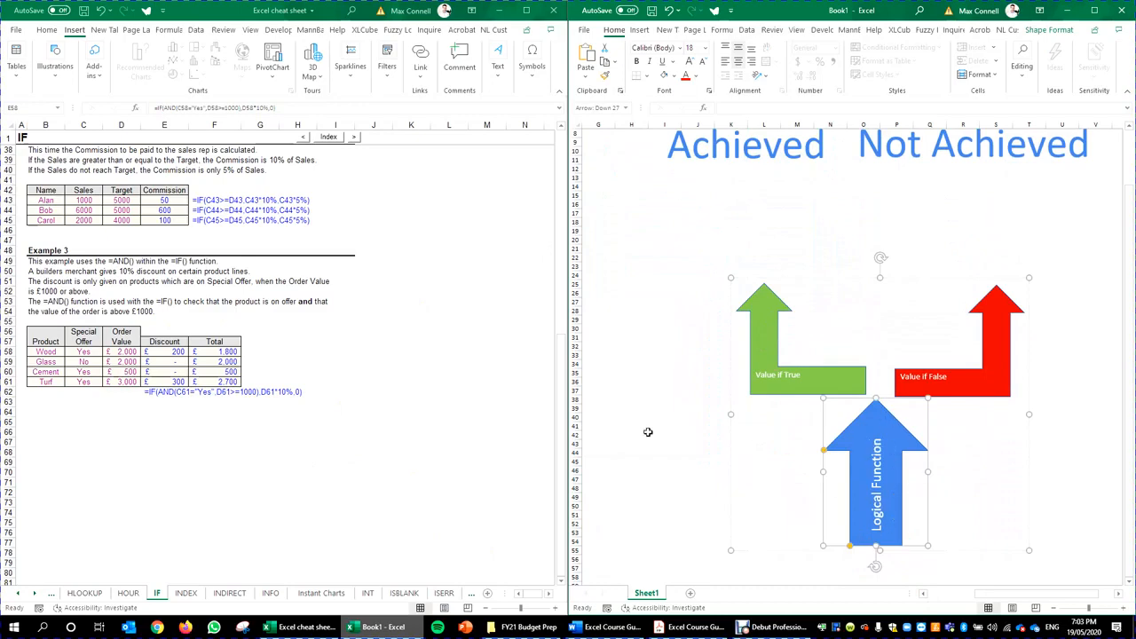
pyautogui.click(36, 280)
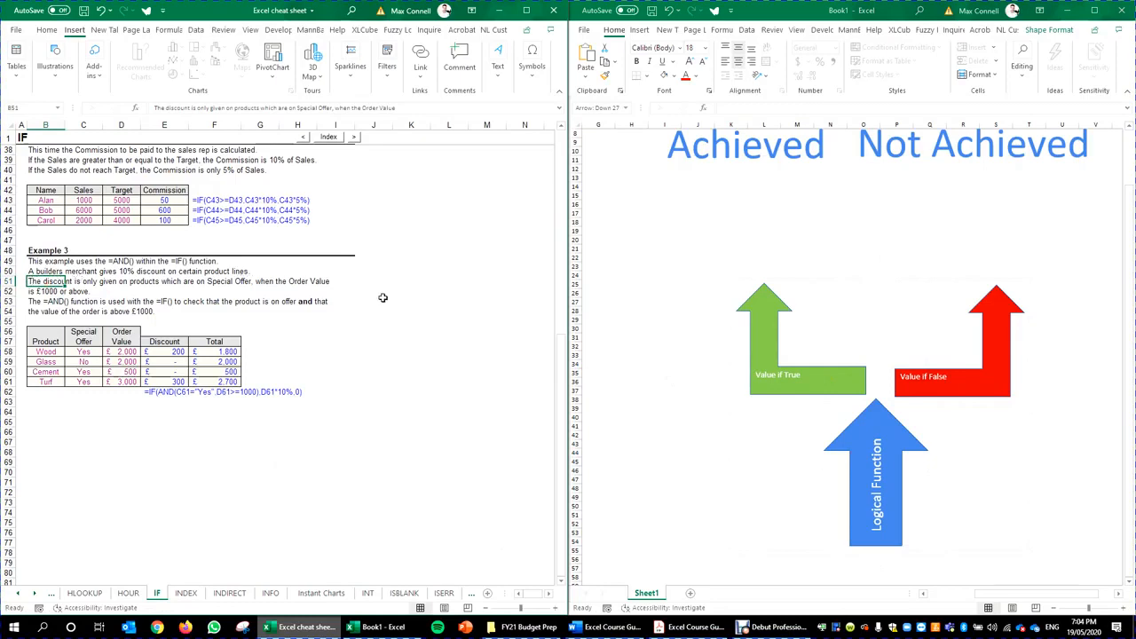
pyautogui.click(222, 280)
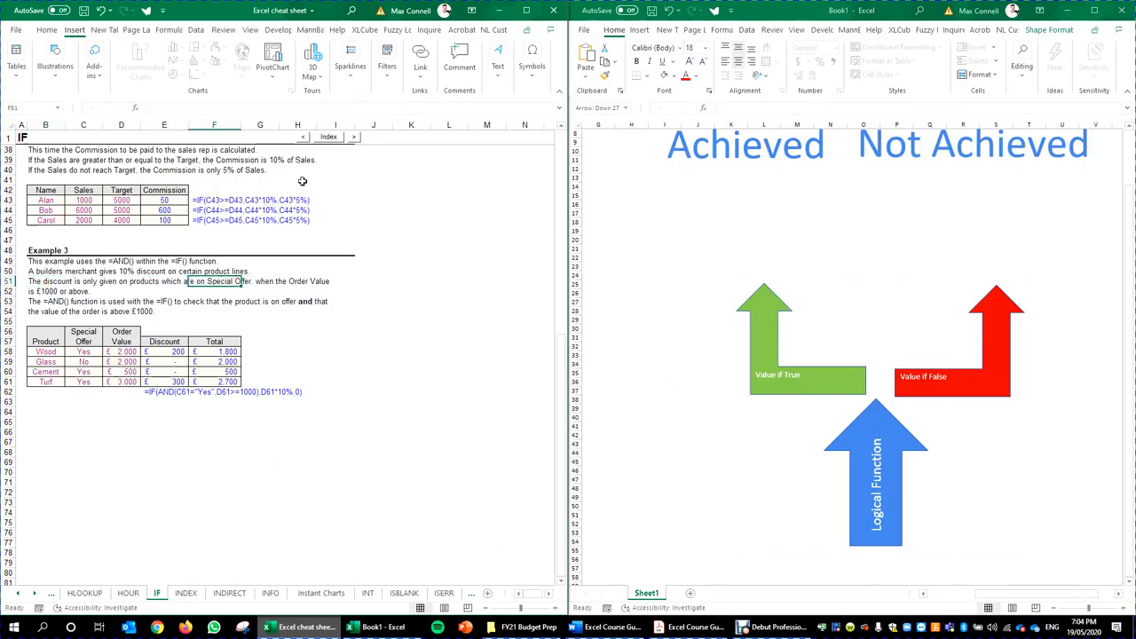
pyautogui.click(35, 281)
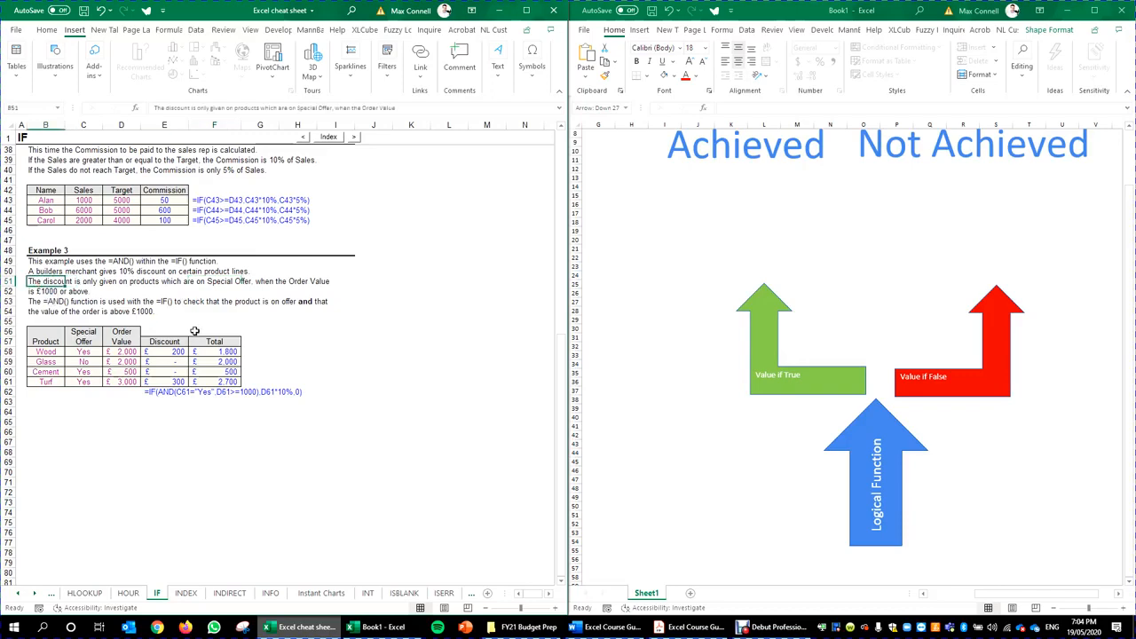
# Enter "Is" in cell O58 of Book1, beneath the blue Logical Function arrow.
pyautogui.scroll(-5, 865, 448)
pyautogui.click(865, 447)
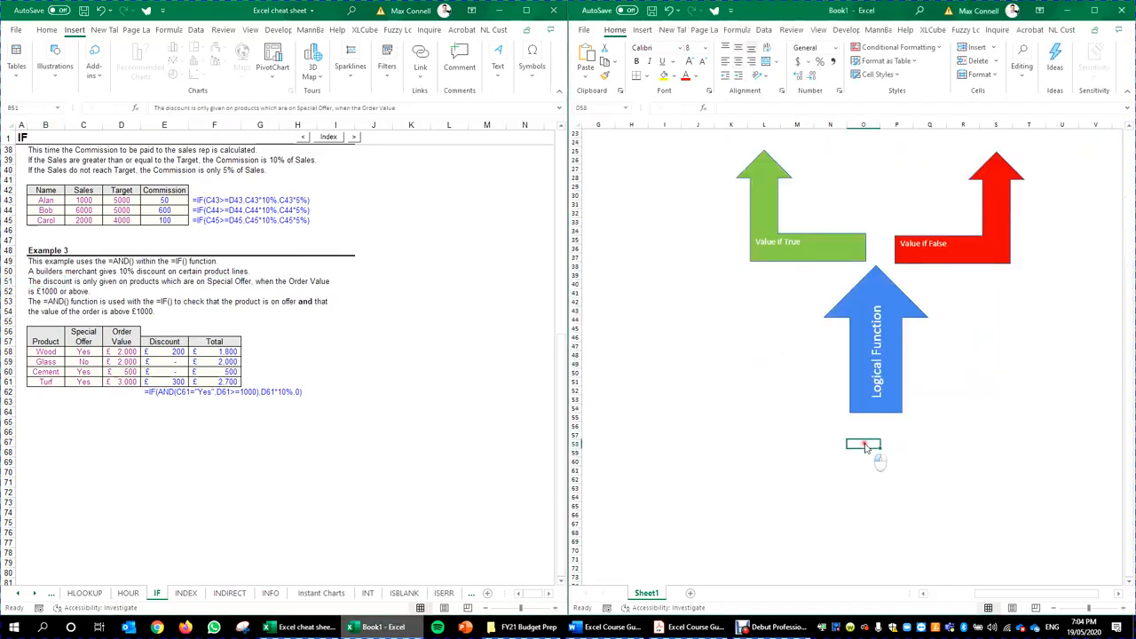
pyautogui.scroll(1, 907, 462)
pyautogui.scroll(1, 919, 492)
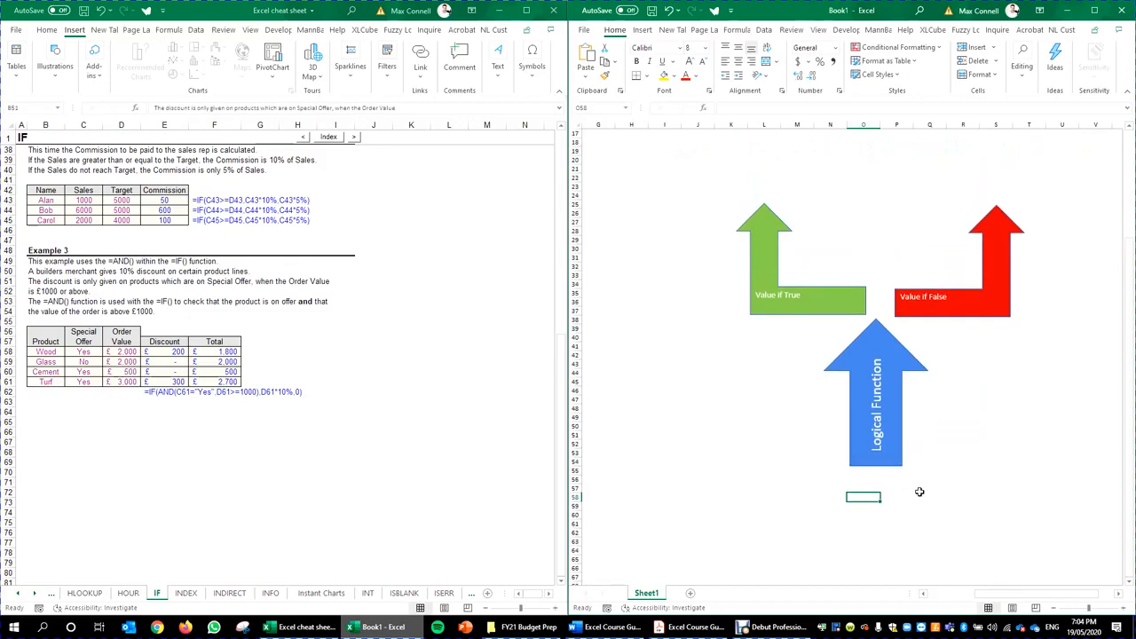
pyautogui.write('Is')
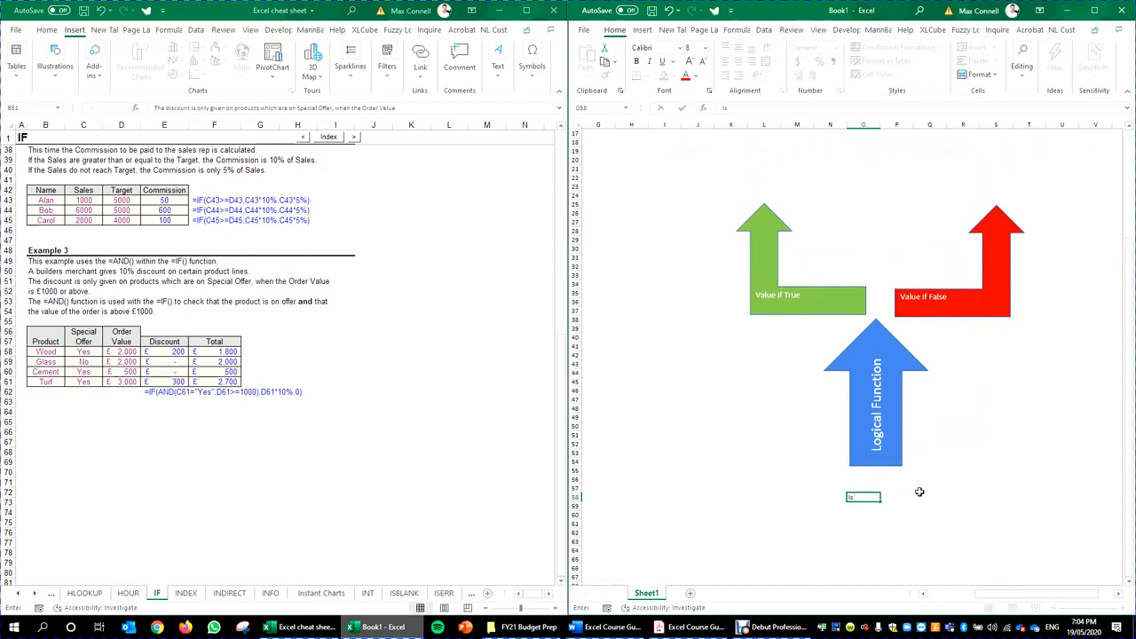
pyautogui.press('Return')
pyautogui.press('Left')
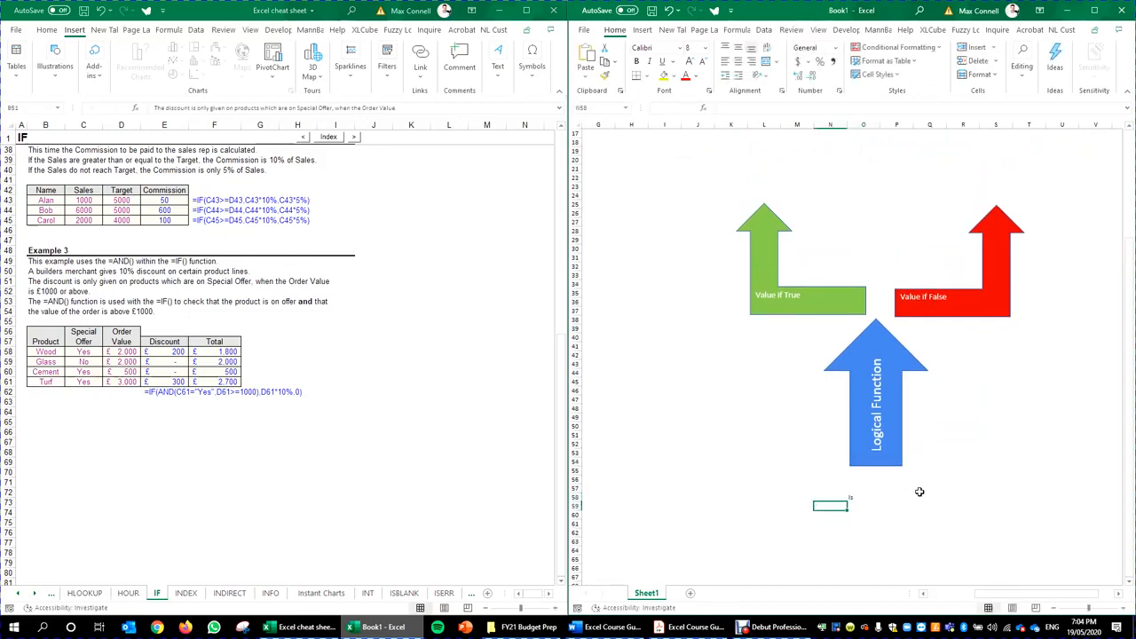
# Add the first condition below it: number 1 in N59 and "Product on Special Offer" in O59.
pyautogui.write('1')
pyautogui.press('Right')
pyautogui.press('Right')
pyautogui.write('s')
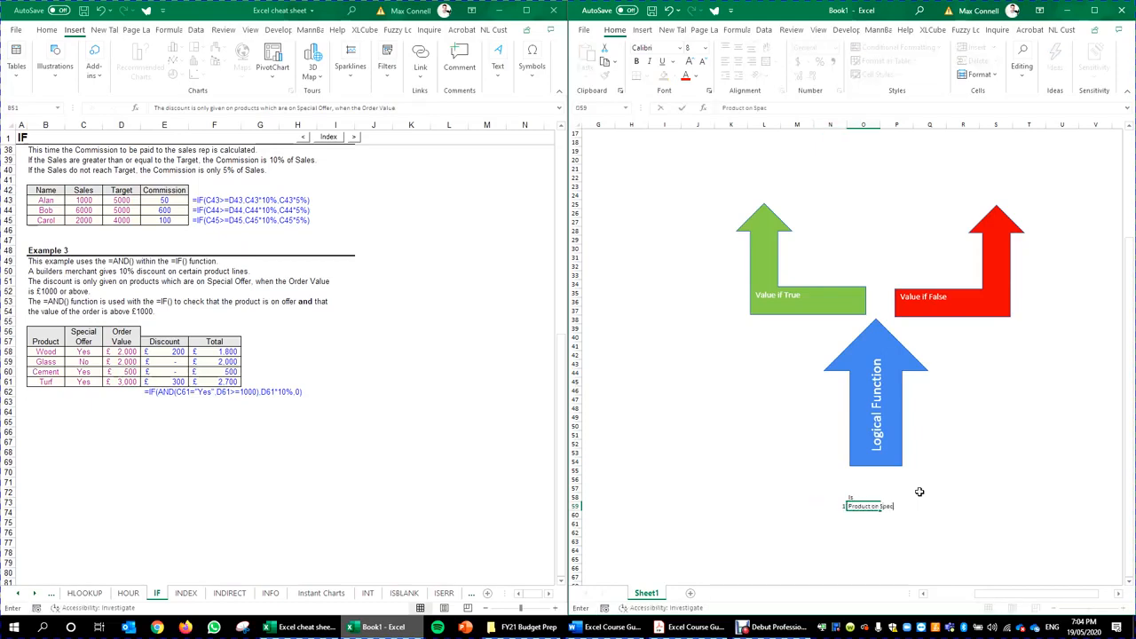
pyautogui.write('r')
pyautogui.hotkey('ctrl', 'Return')
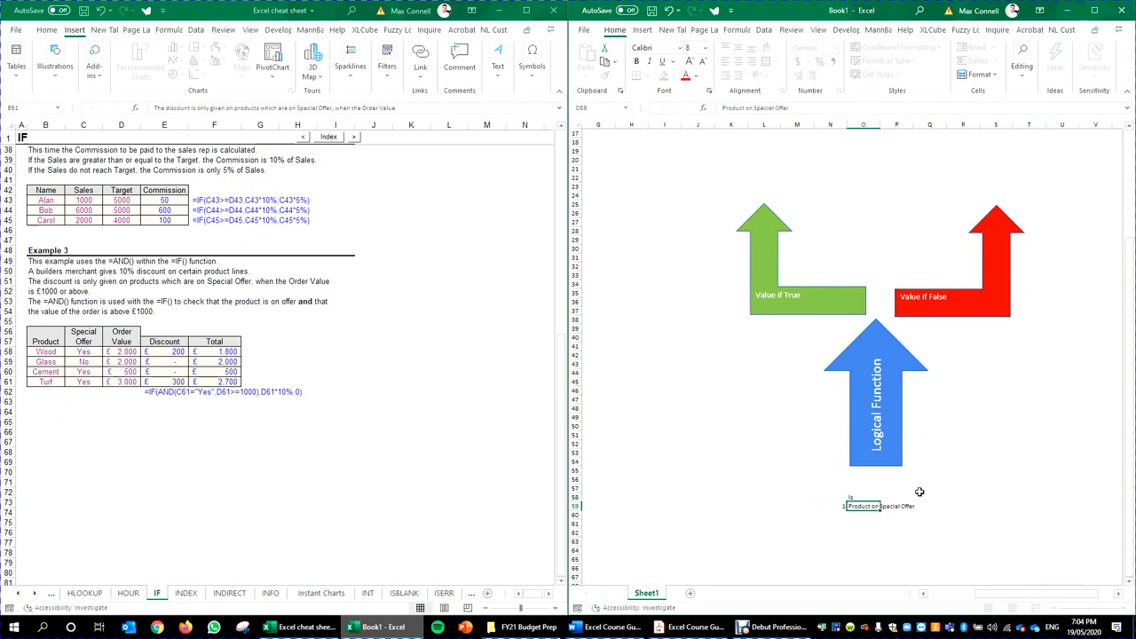
# Add the second condition in row 60: number 2 in N60 and "Is sales order > 1000" in O60.
pyautogui.press('Down')
pyautogui.press('Down')
pyautogui.press('Left')
pyautogui.press('Up')
pyautogui.press('Up')
pyautogui.click(919, 492)
pyautogui.press('Left')
pyautogui.press('Down')
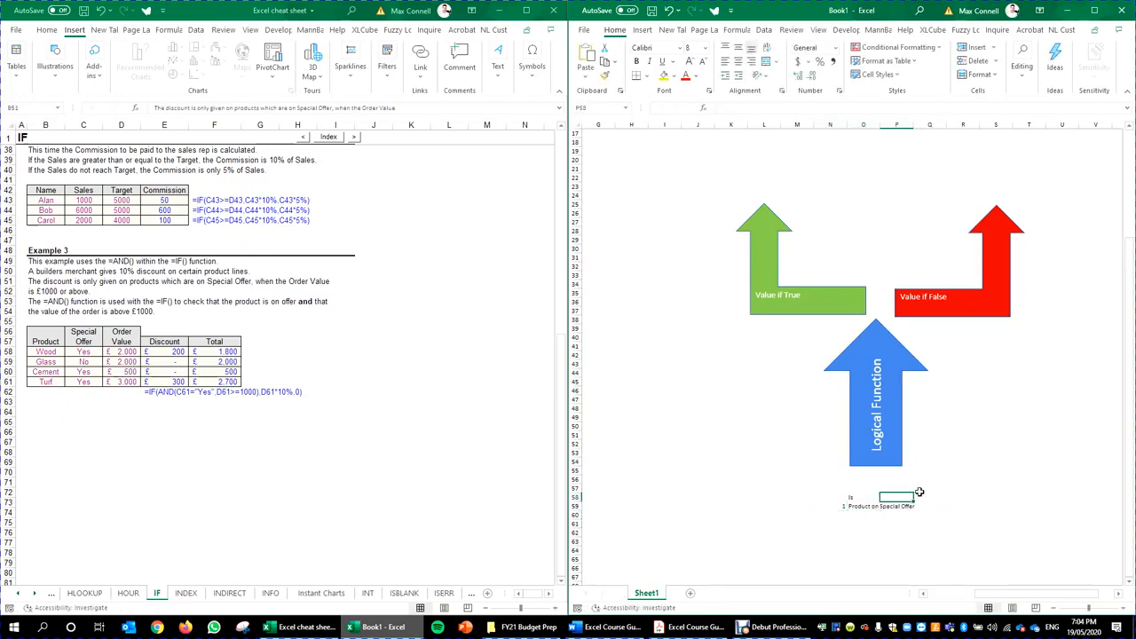
pyautogui.press('Down')
pyautogui.press('Left')
pyautogui.press('Left')
pyautogui.press('Down')
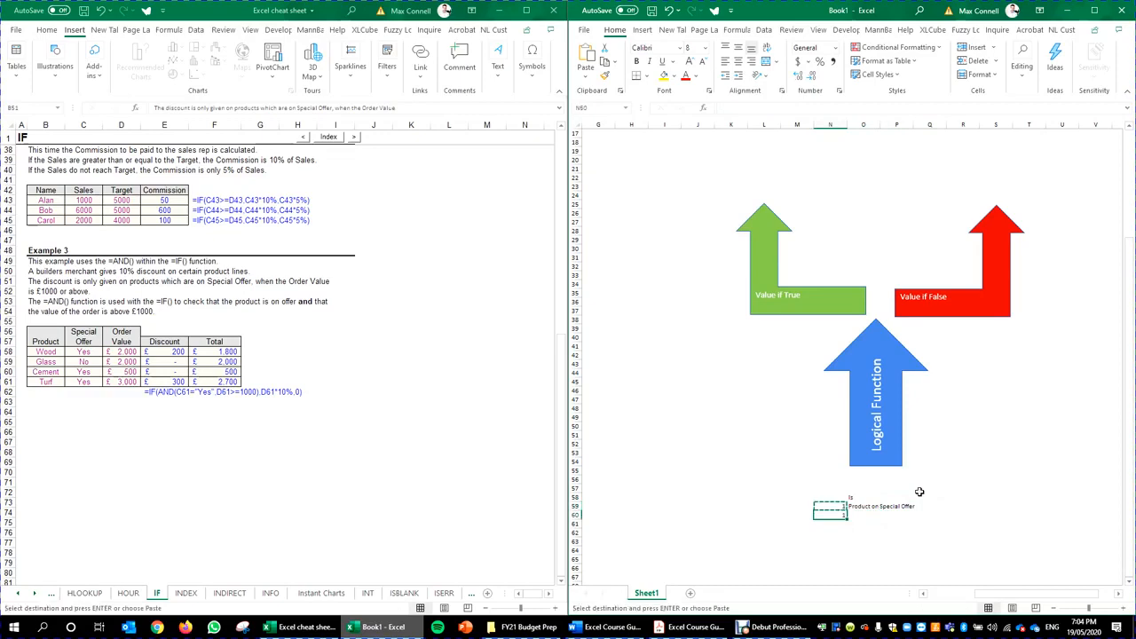
pyautogui.write('2')
pyautogui.press('Tab')
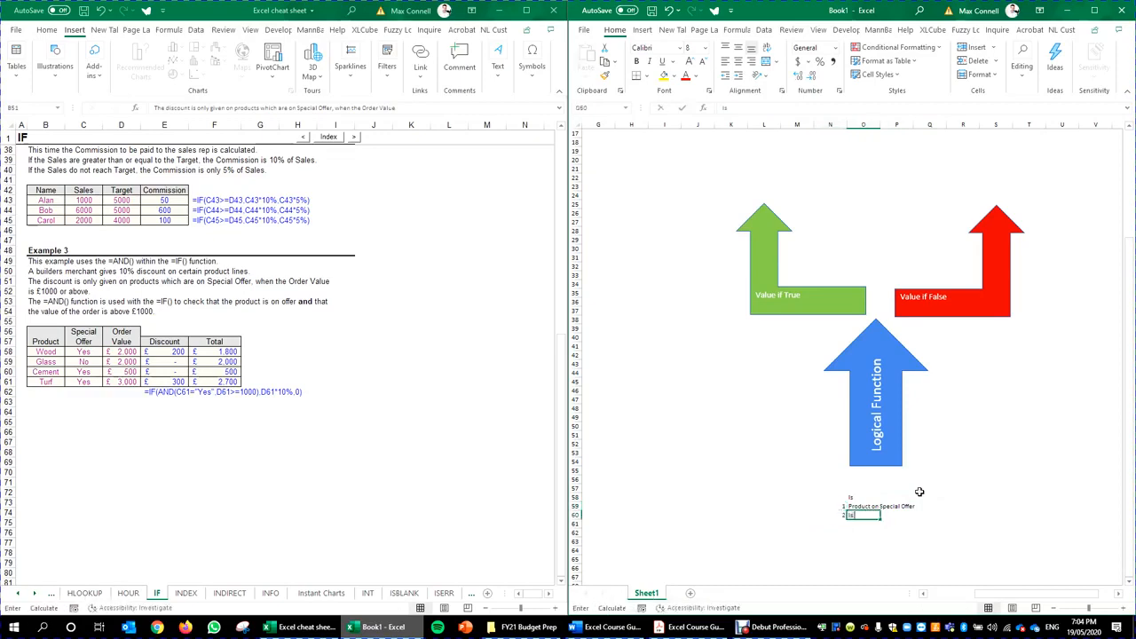
pyautogui.write('Is sales order >')
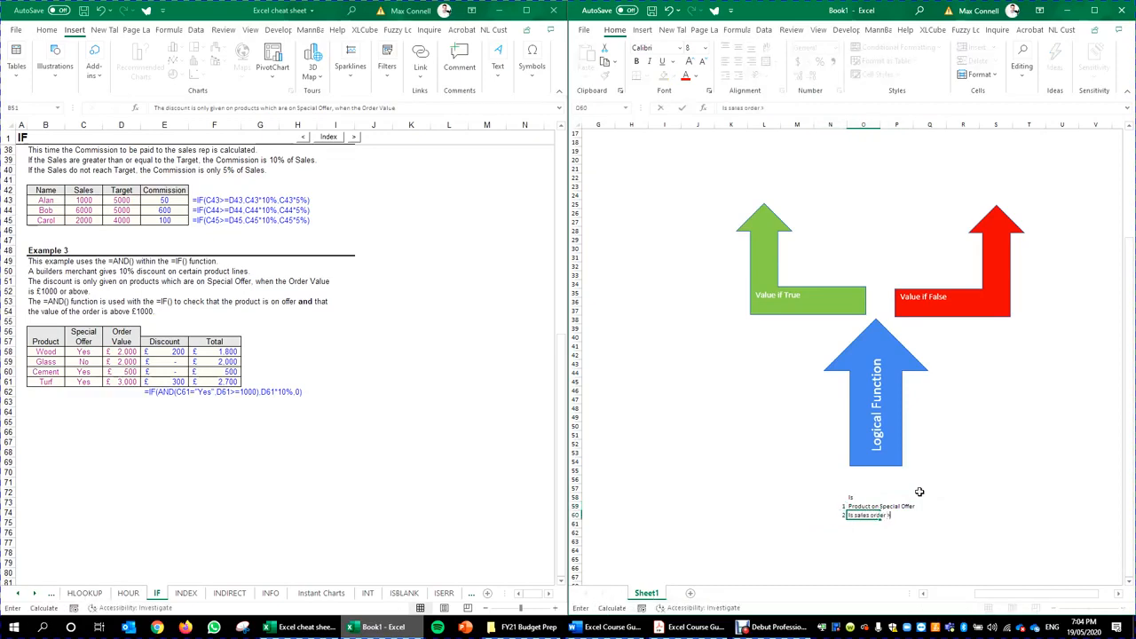
pyautogui.write(' 1000')
pyautogui.press('Tab')
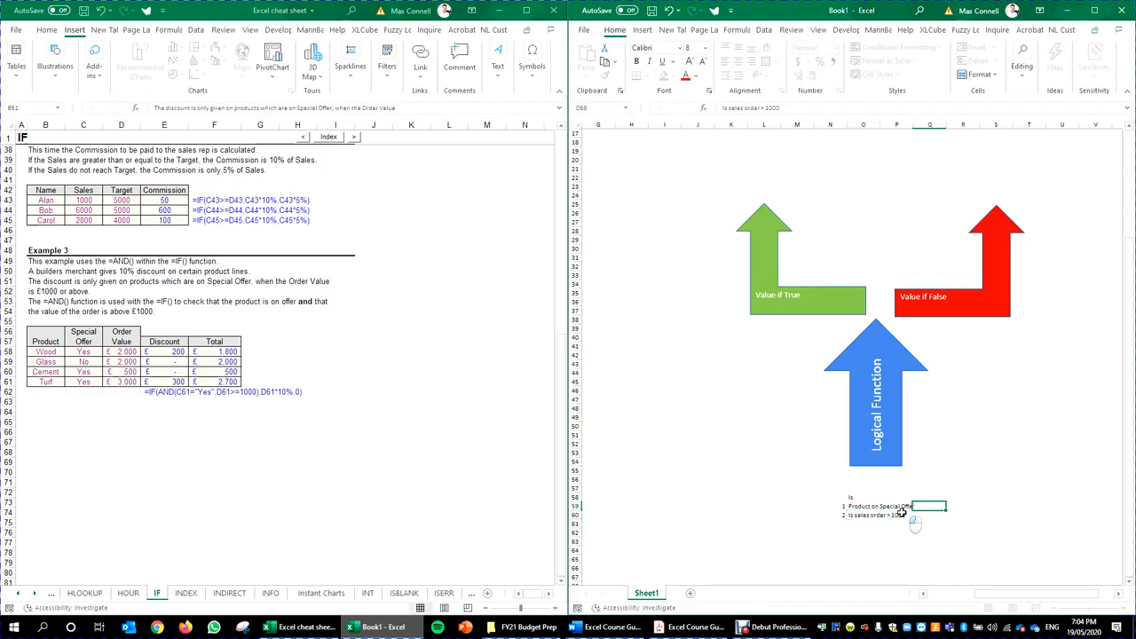
pyautogui.press('Tab')
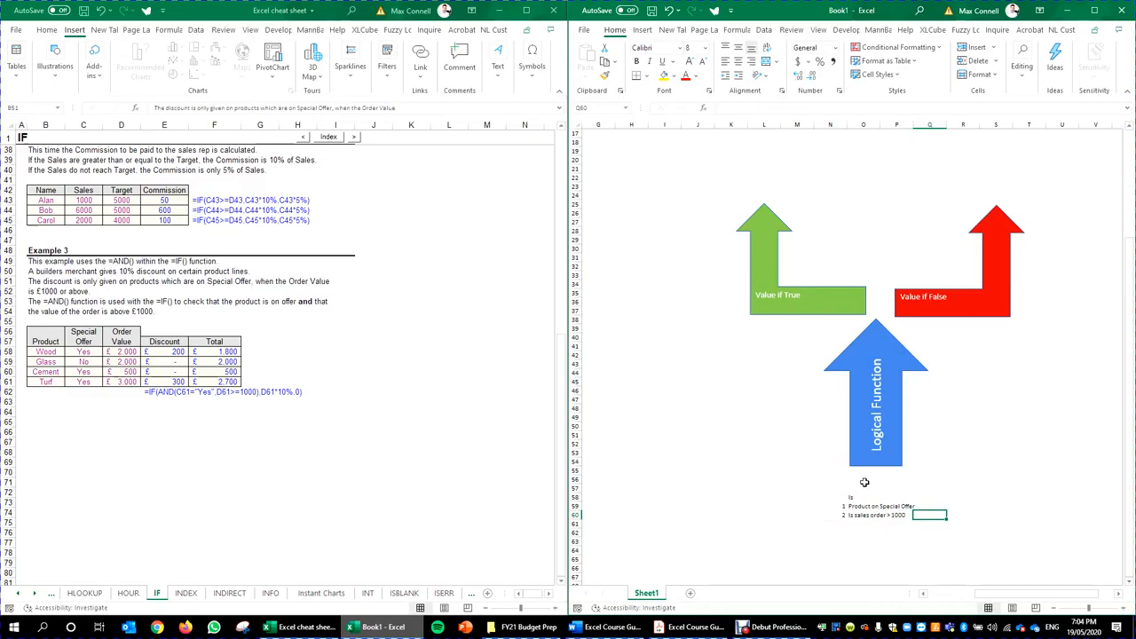
# Relate the two listed conditions to the diagram's Logical Function, Value if True and Value if False arrows.
pyautogui.click(890, 415)
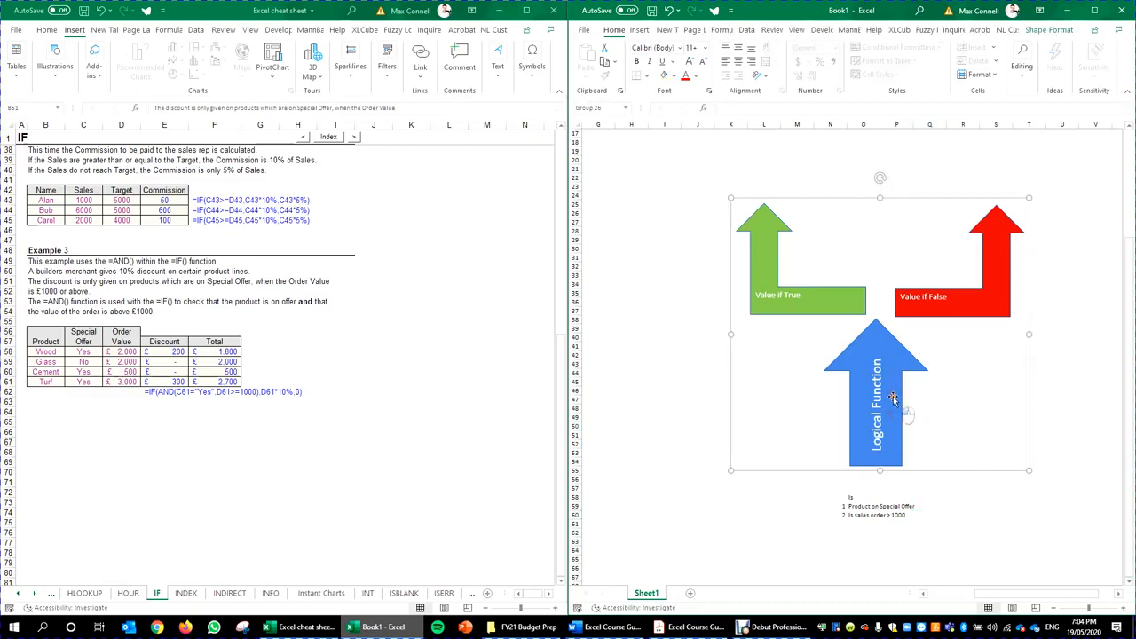
pyautogui.click(759, 266)
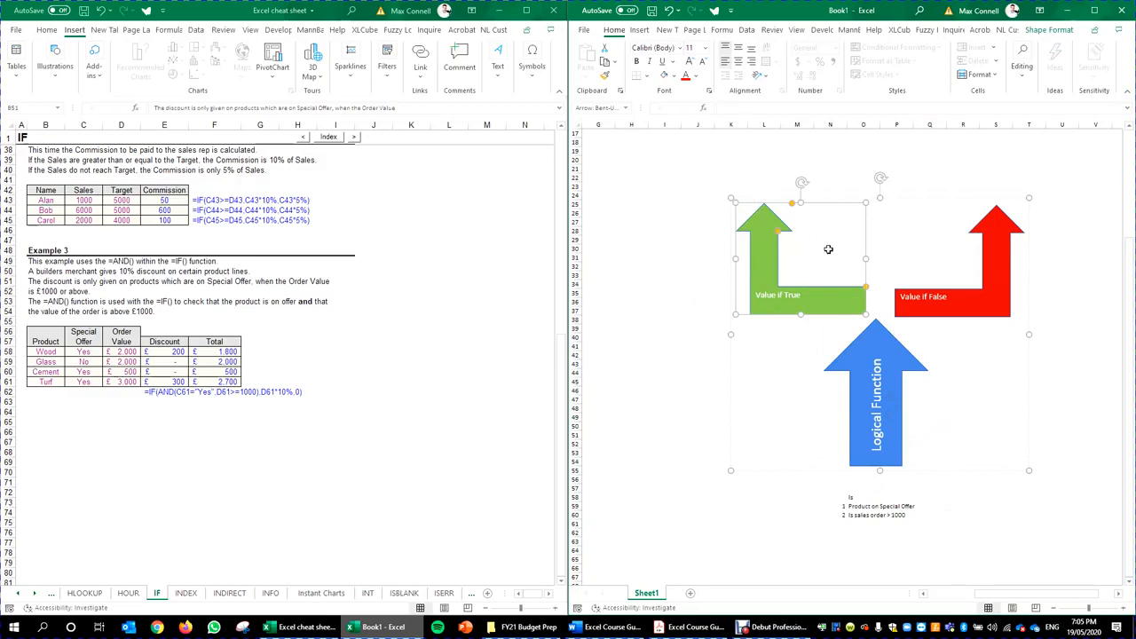
pyautogui.click(996, 302)
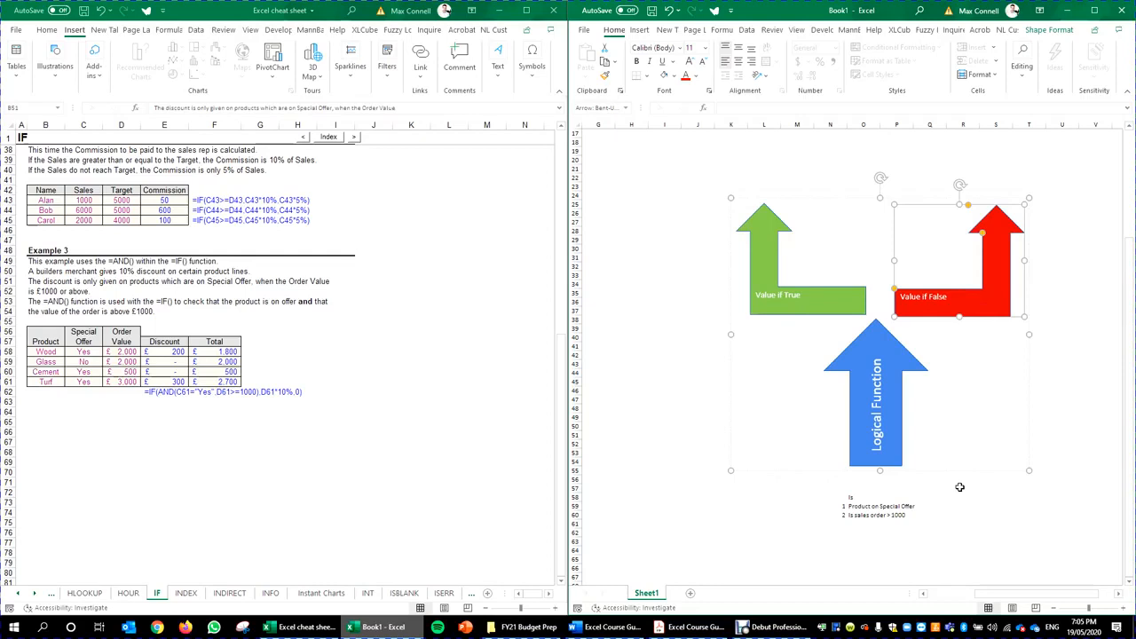
pyautogui.moveTo(822, 487); pyautogui.dragTo(941, 527)
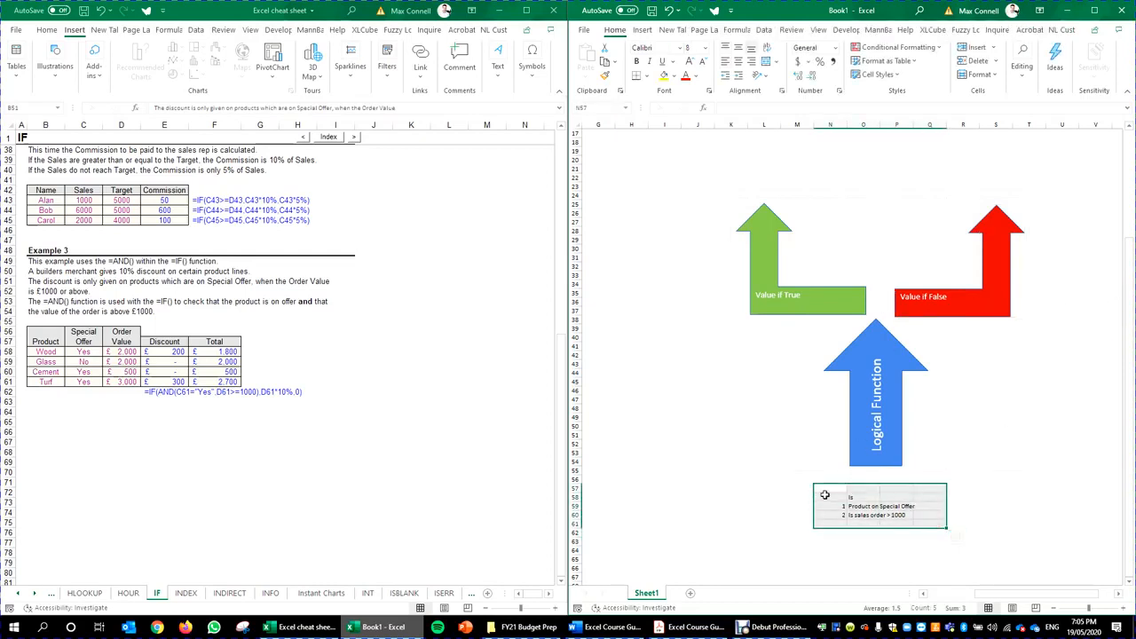
pyautogui.moveTo(823, 488)
pyautogui.mouseDown()
pyautogui.moveTo(931, 525)
pyautogui.moveTo(843, 496)
pyautogui.mouseUp()
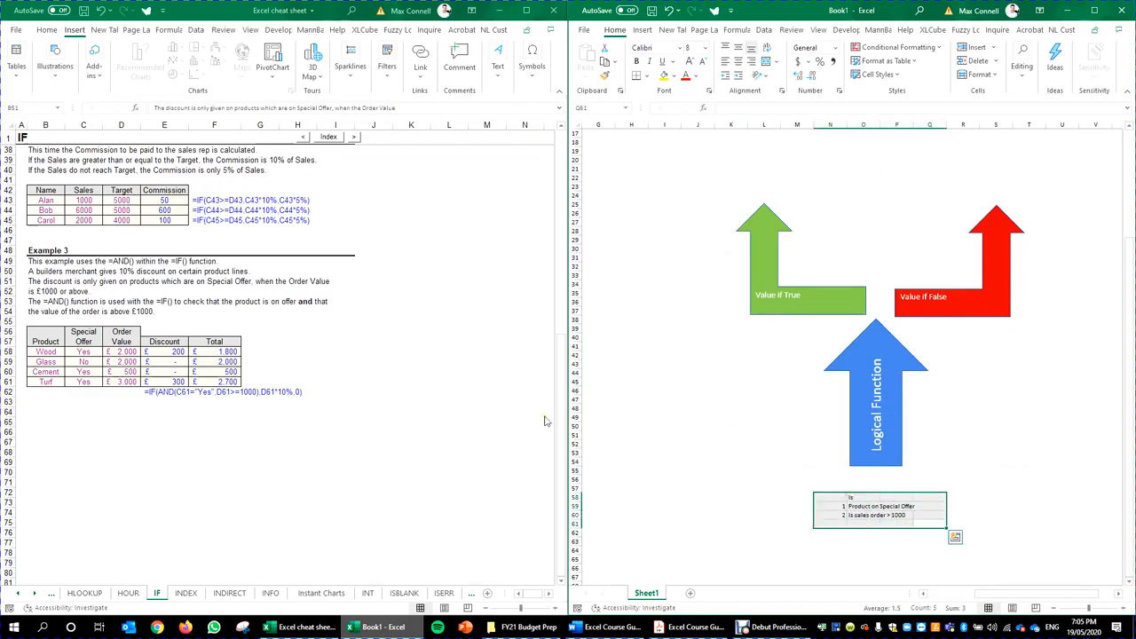
pyautogui.click(857, 522)
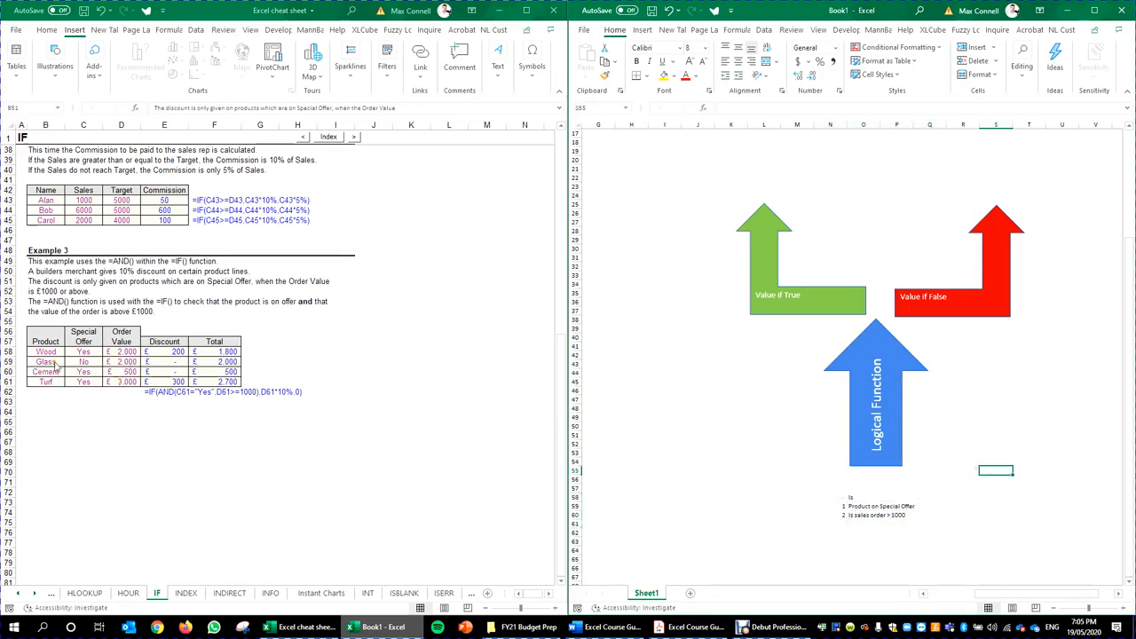
# Examine the Discount formula in E58 of Example 3, covering its AND test and both outcome values, and the Total in F58.
pyautogui.click(158, 392)
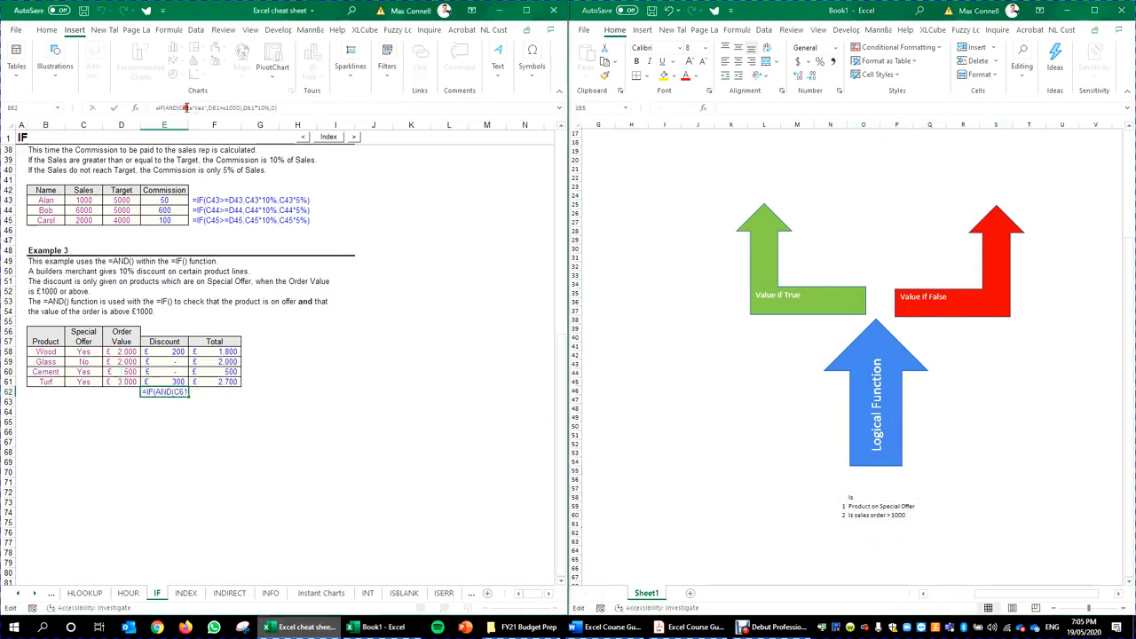
pyautogui.doubleClick(172, 353)
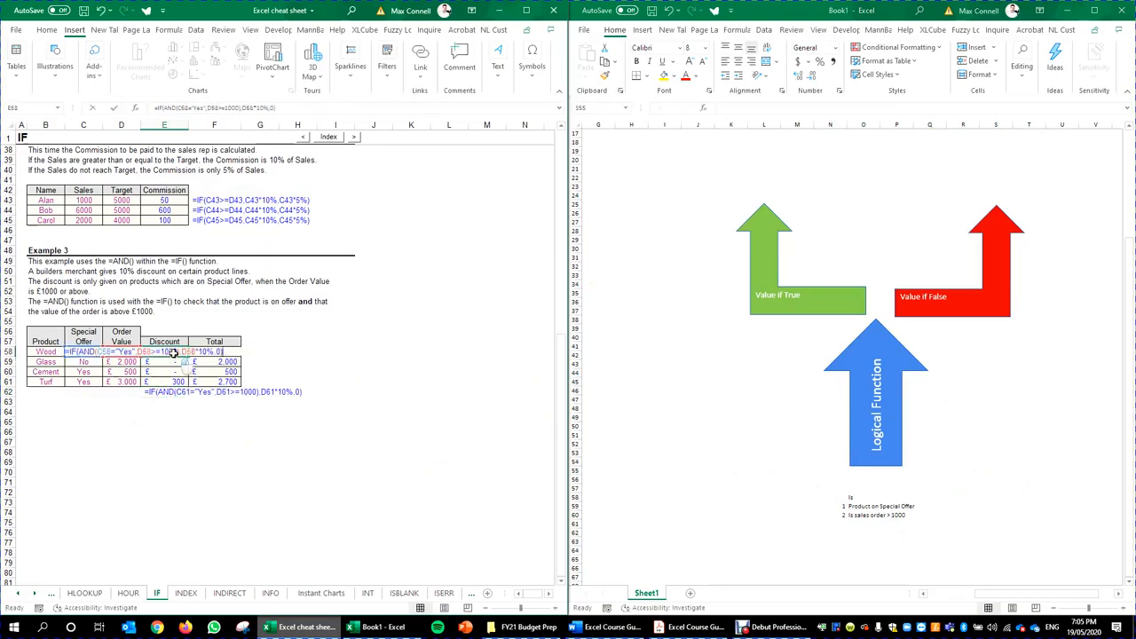
pyautogui.click(73, 352)
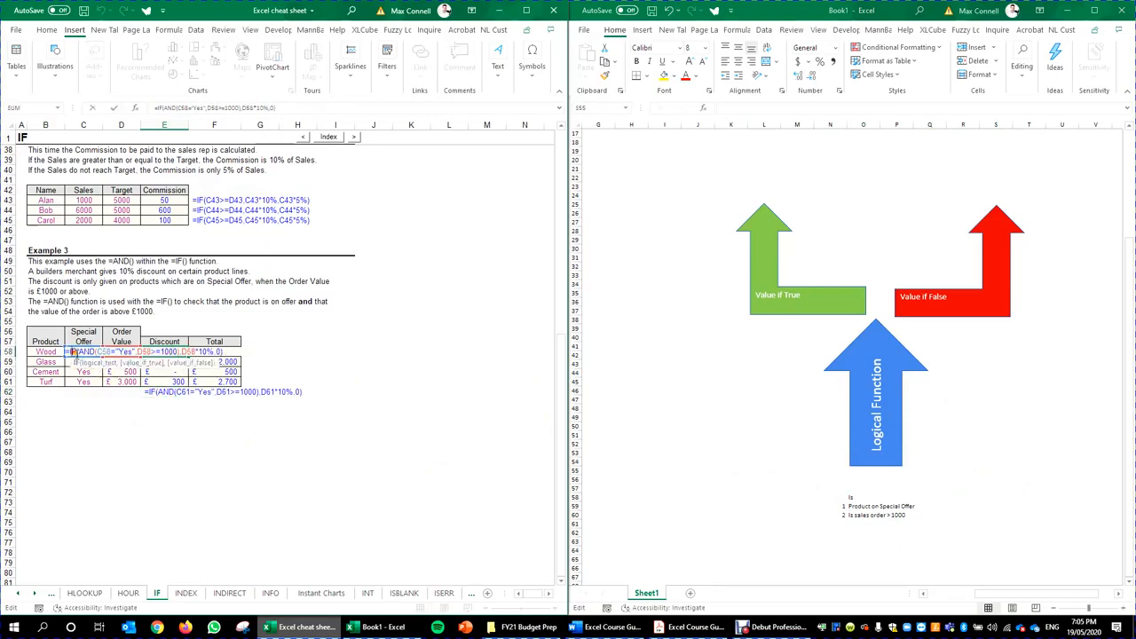
pyautogui.click(92, 364)
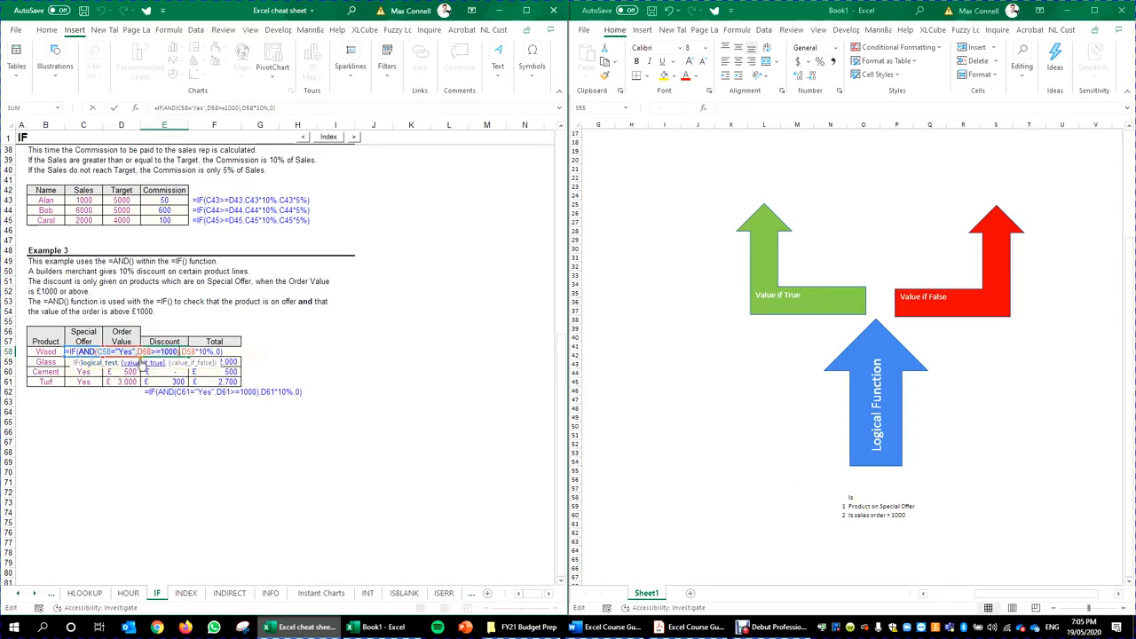
pyautogui.doubleClick(219, 352)
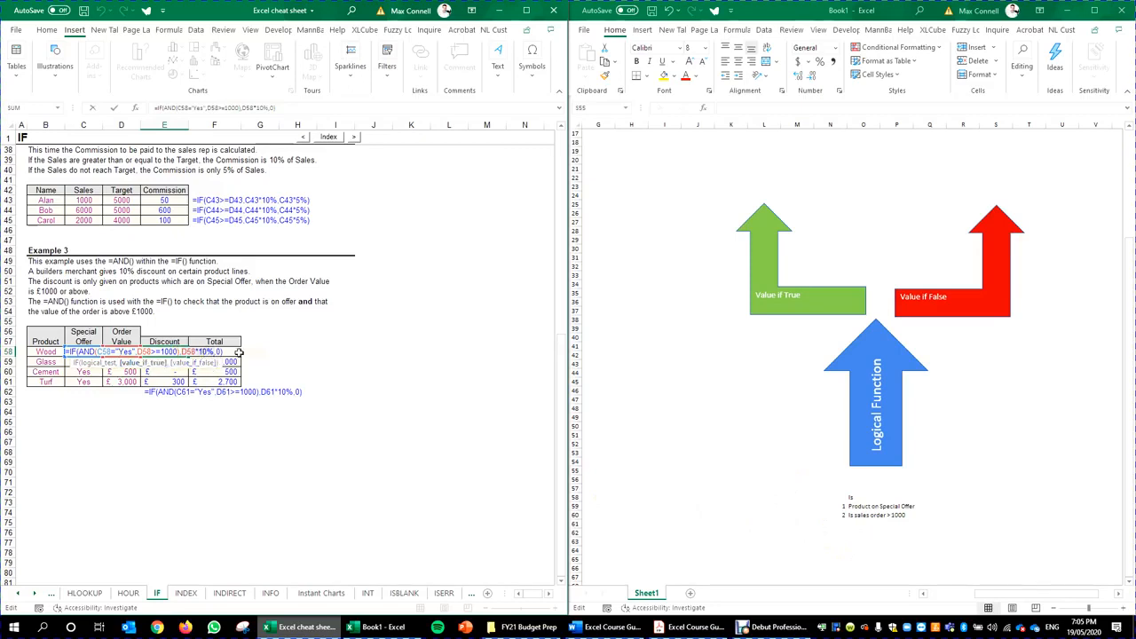
pyautogui.hotkey('ctrl', 'Return')
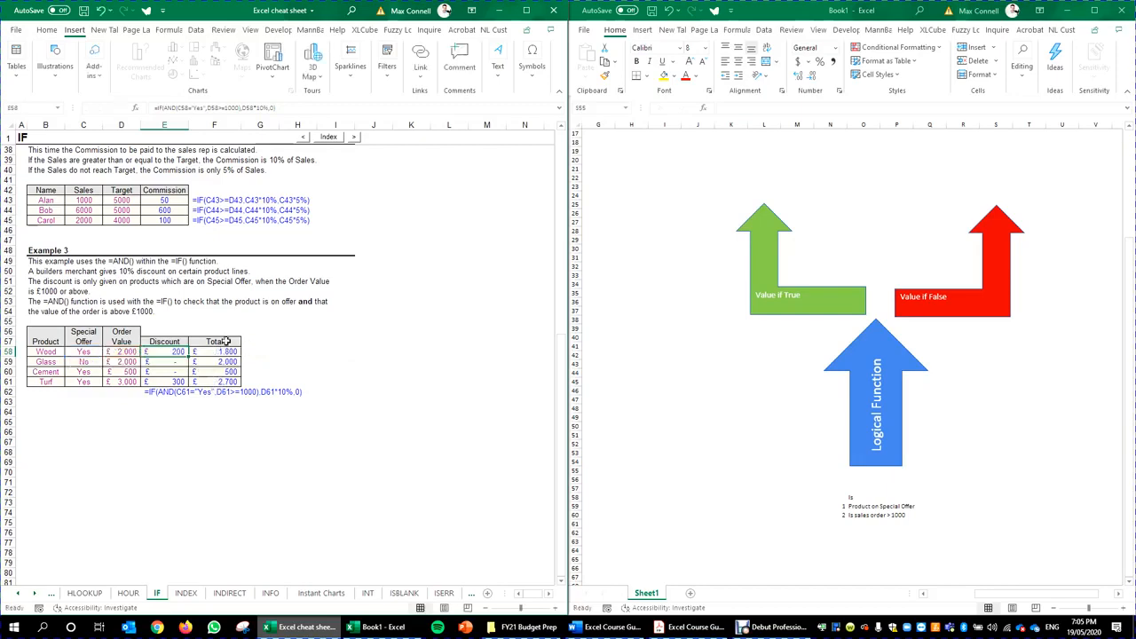
pyautogui.click(221, 352)
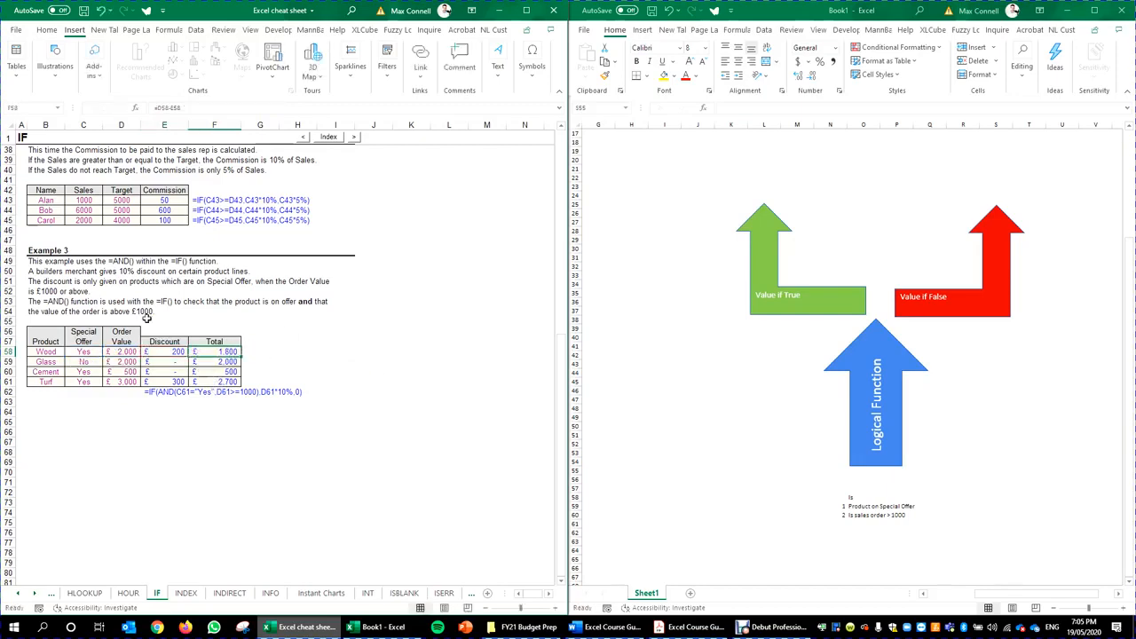
pyautogui.click(155, 393)
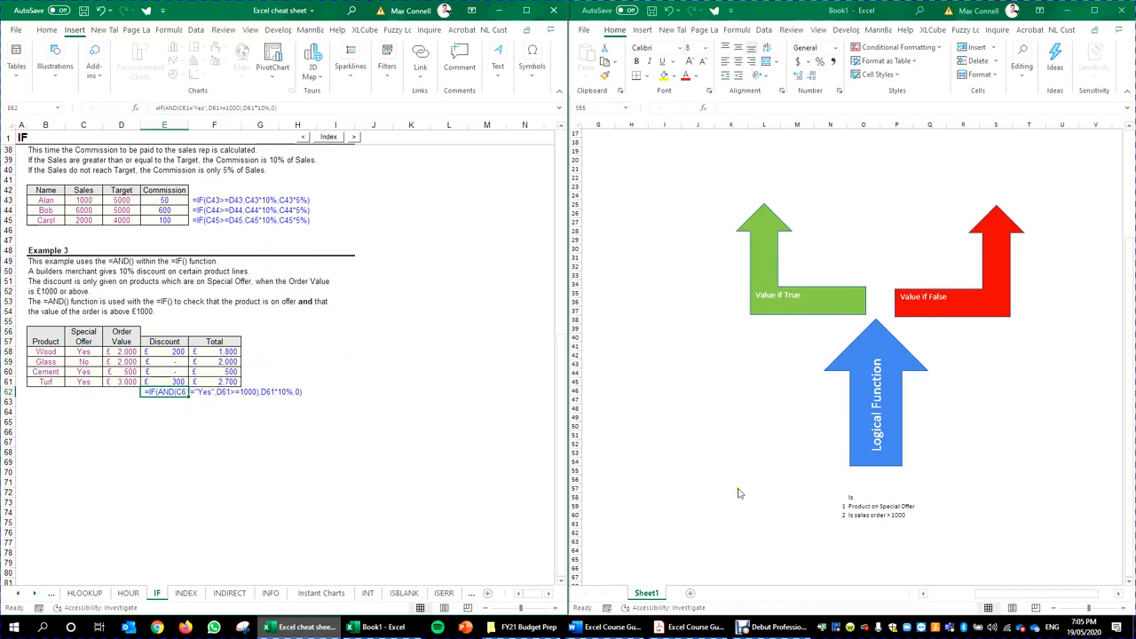
# Check Unit 5: Logical Functions in the Excel Course Guide PDF in Acrobat, then return to Excel and view the cheat sheet's AND sheet.
pyautogui.click(703, 626)
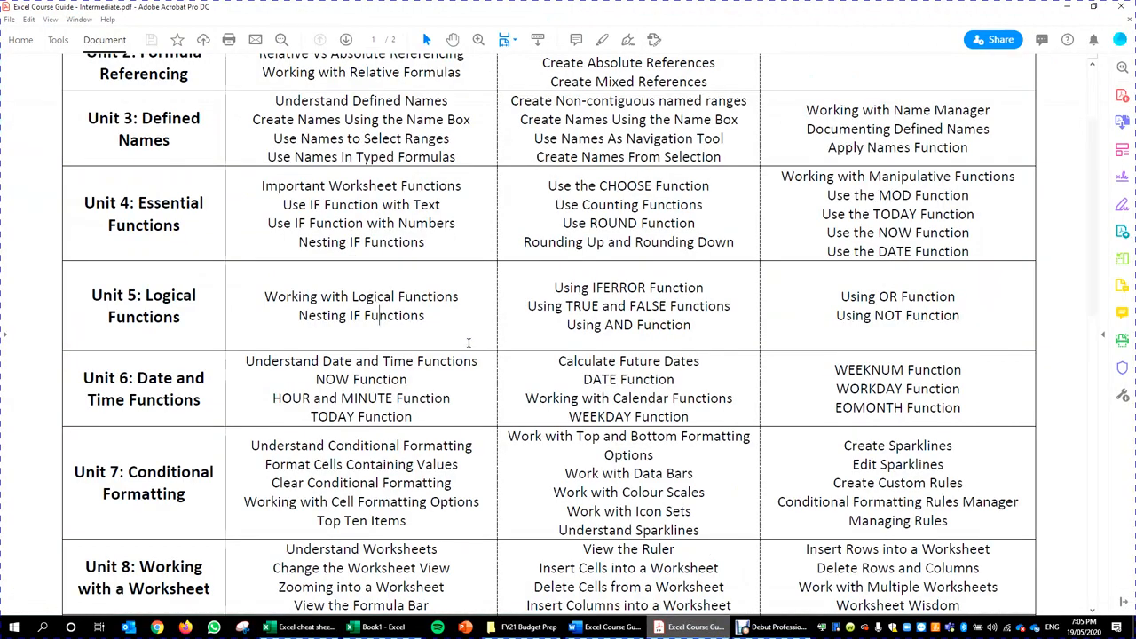
pyautogui.hotkey('alt', 'Tab')
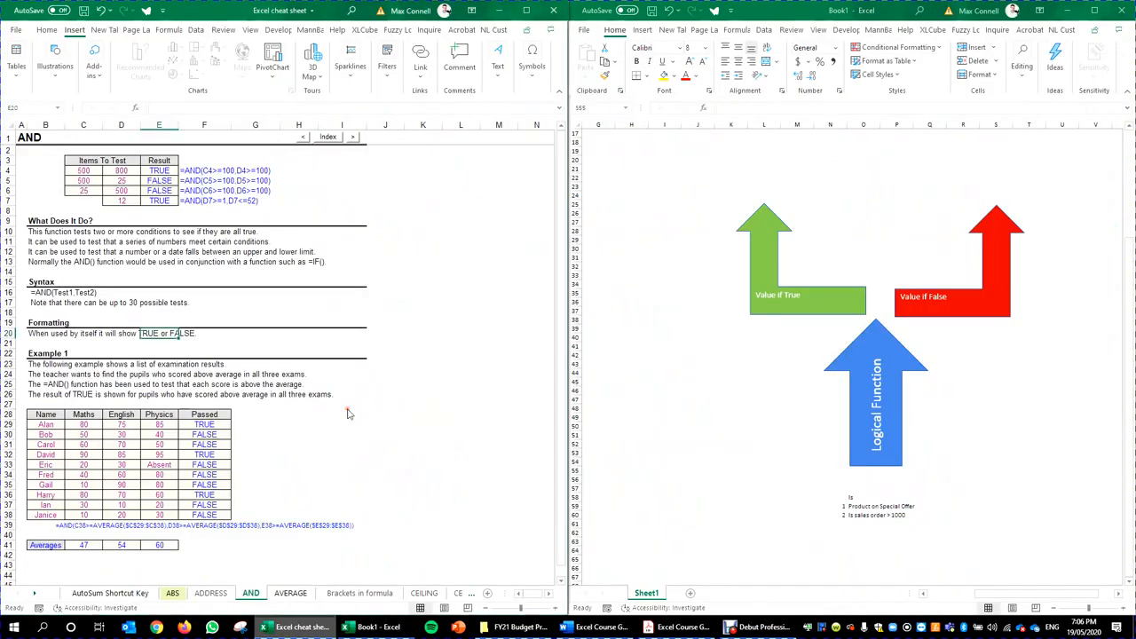
pyautogui.click(299, 283)
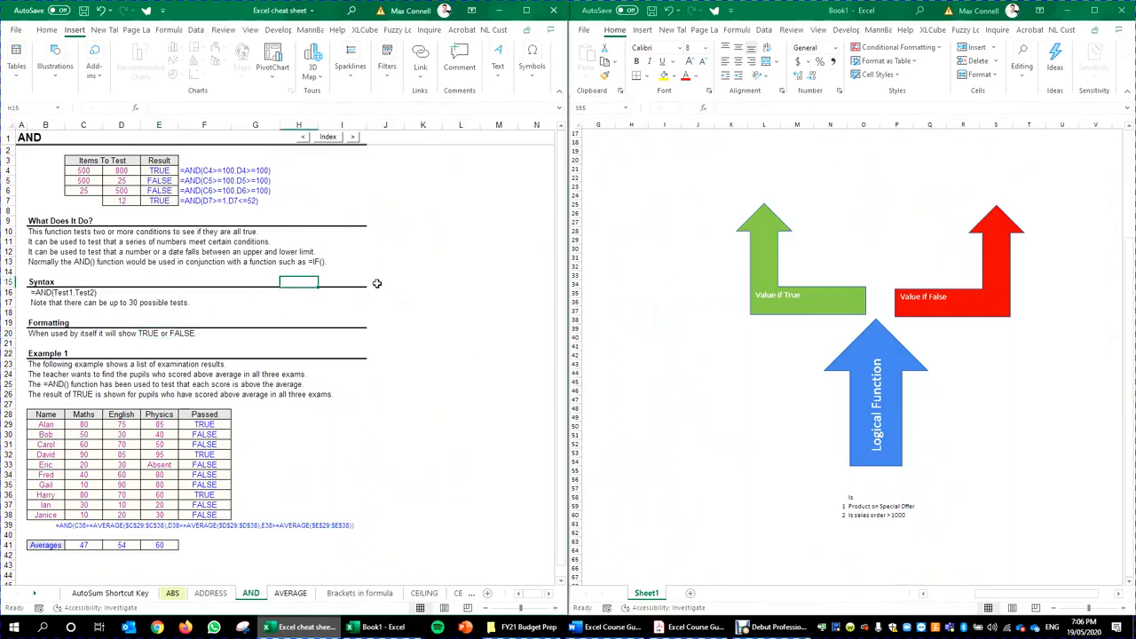
# Examine the AND function's explanation and its row 4 formula, result and tested items, relating them to the arrow diagram.
pyautogui.click(900, 420)
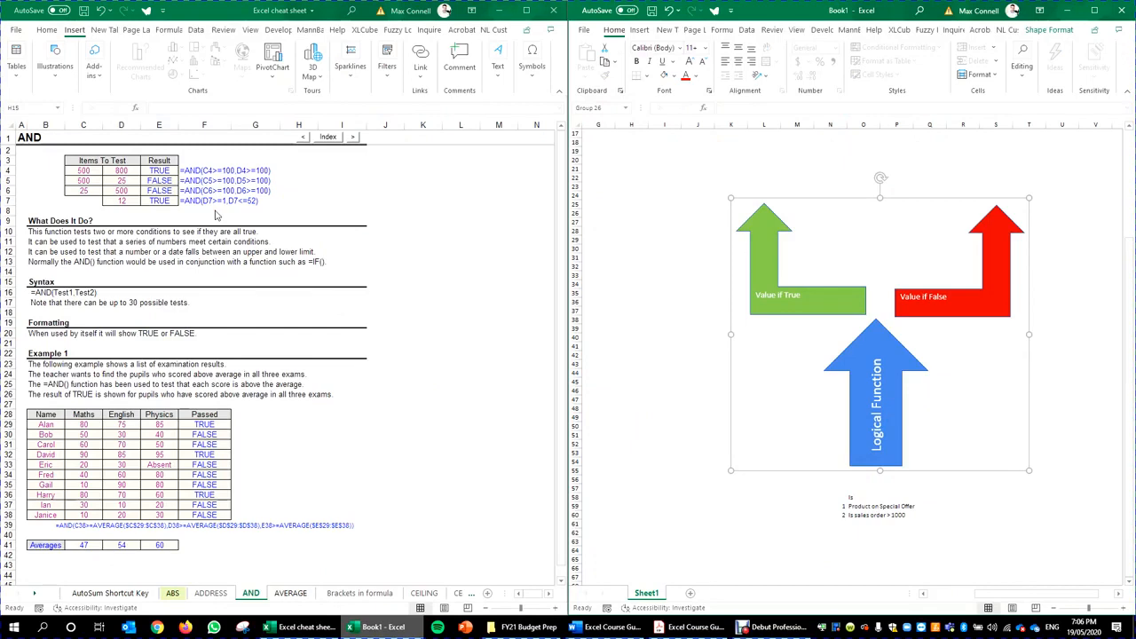
pyautogui.click(189, 275)
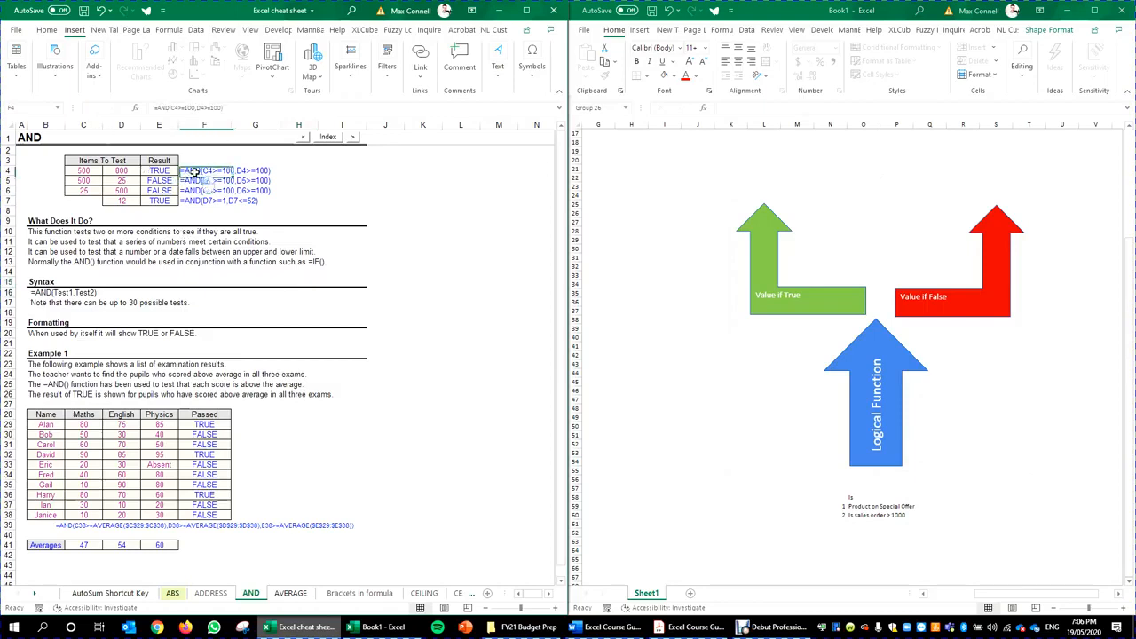
pyautogui.click(183, 171)
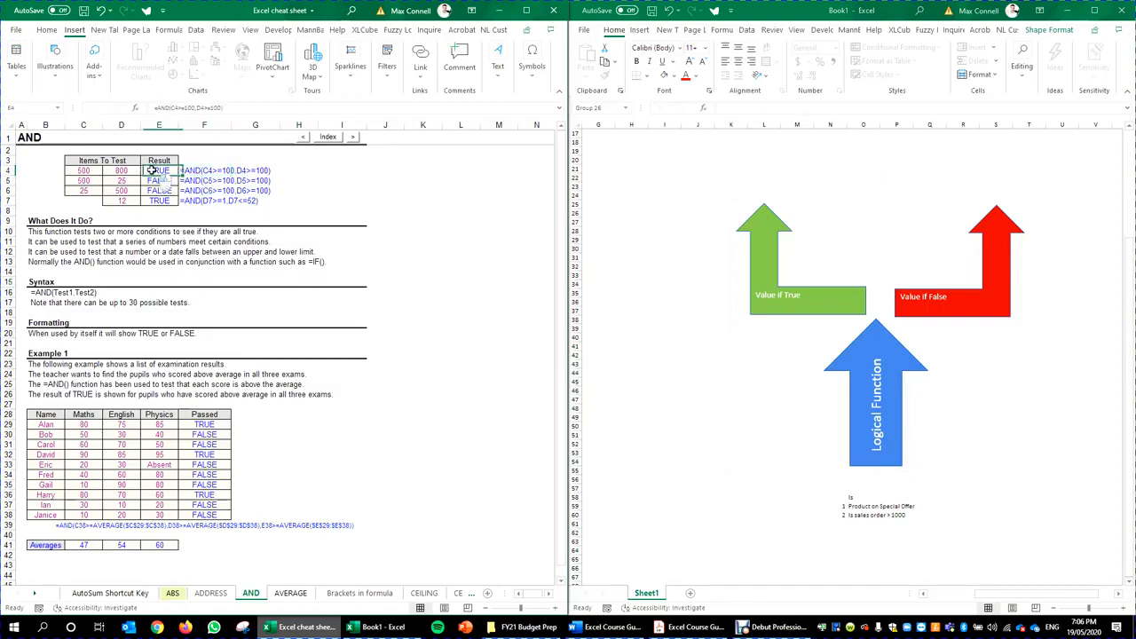
pyautogui.click(116, 169)
pyautogui.click(190, 170)
# Examine Example 1's exam results, comparing the first pupil's Maths score with the Maths average in C41.
pyautogui.scroll(-3, 189, 257)
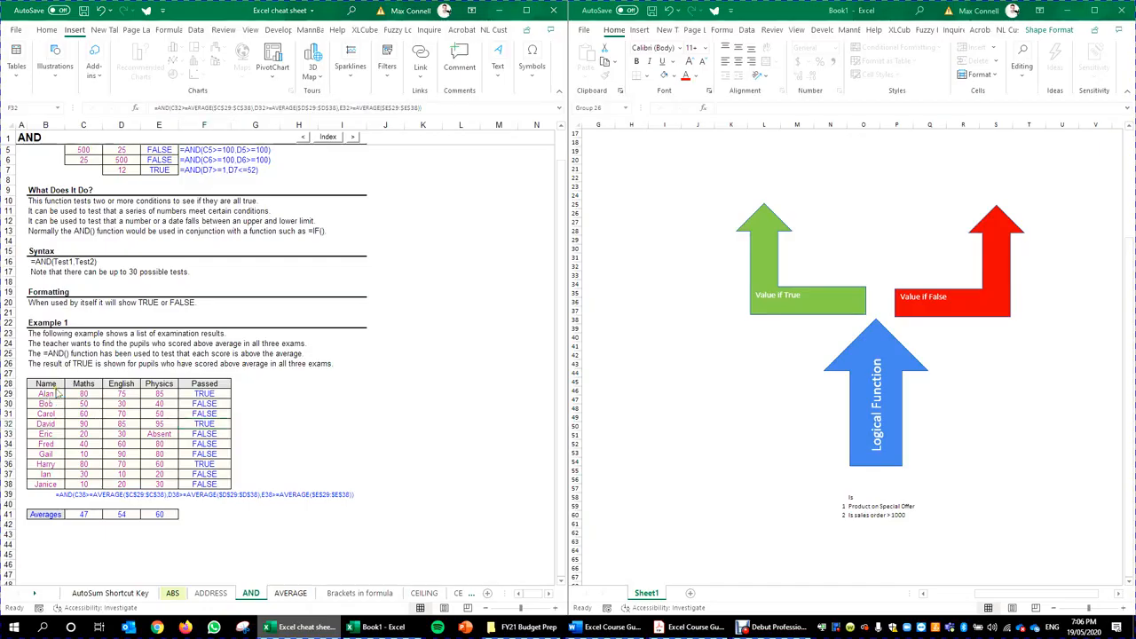
pyautogui.click(58, 393)
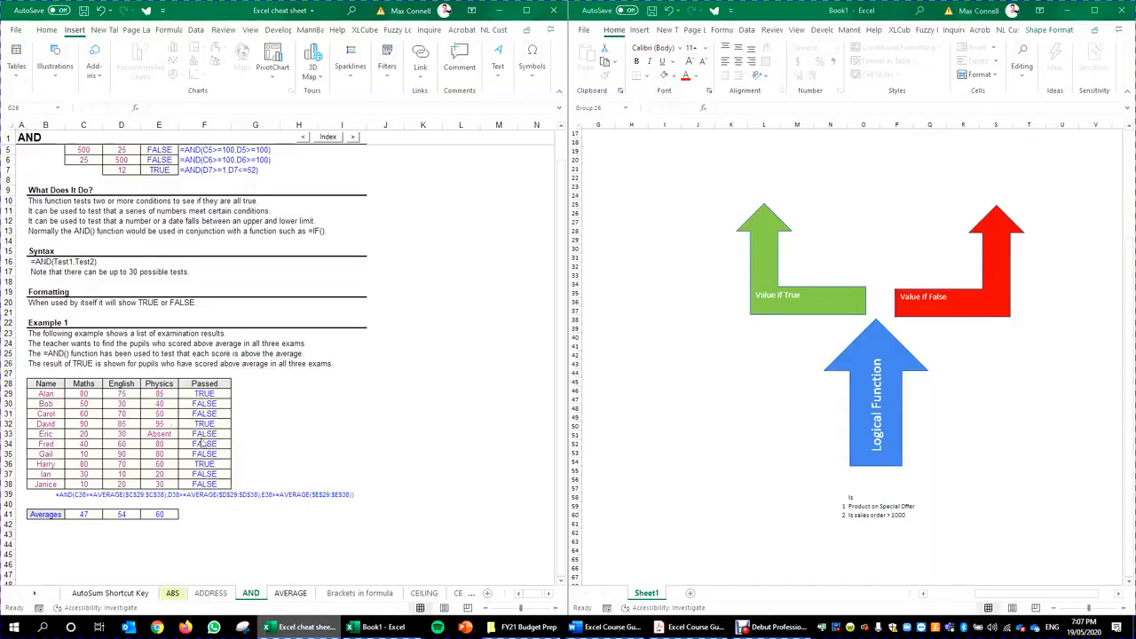
pyautogui.click(250, 364)
pyautogui.click(91, 393)
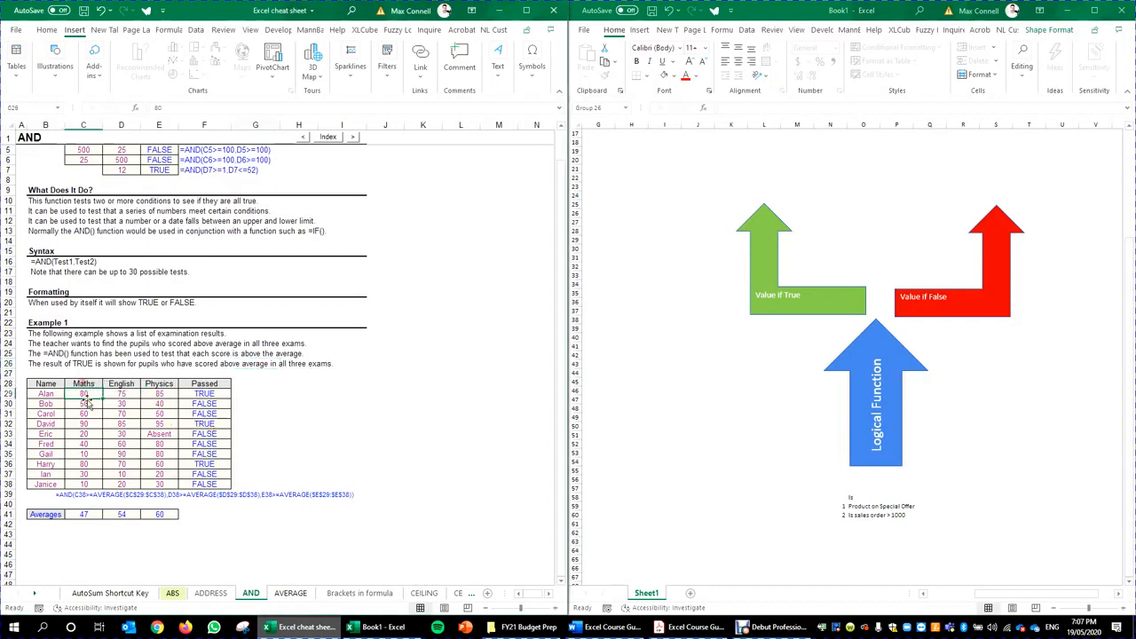
pyautogui.click(89, 515)
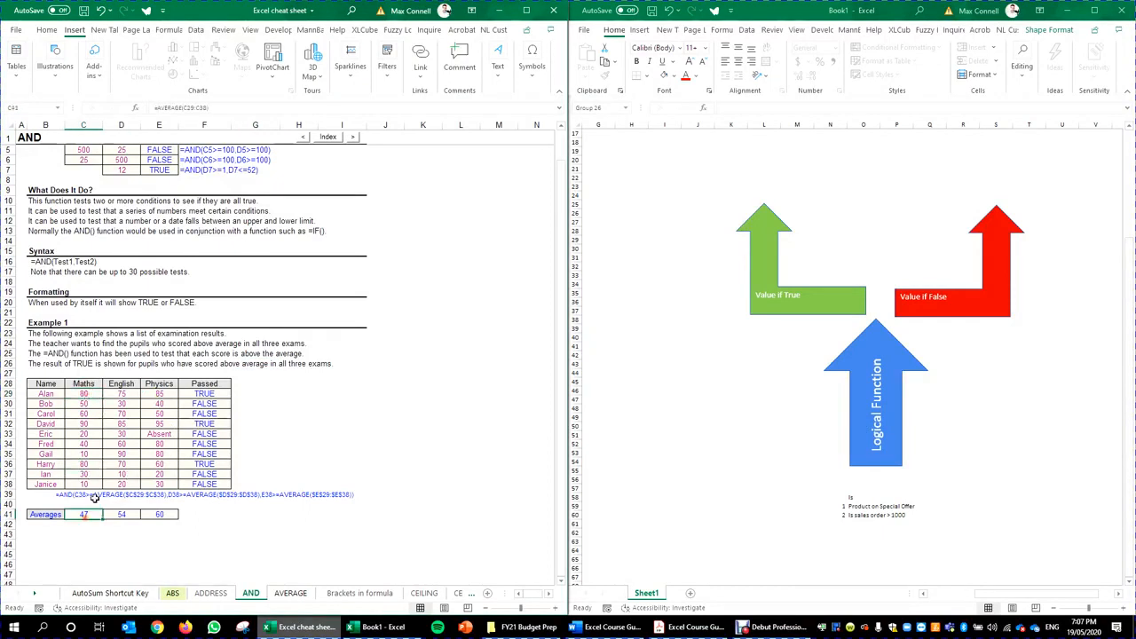
# Enter the formula =C29>C41 in C44 to test the first pupil's Maths score against the average.
pyautogui.scroll(-1, 89, 533)
pyautogui.click(79, 516)
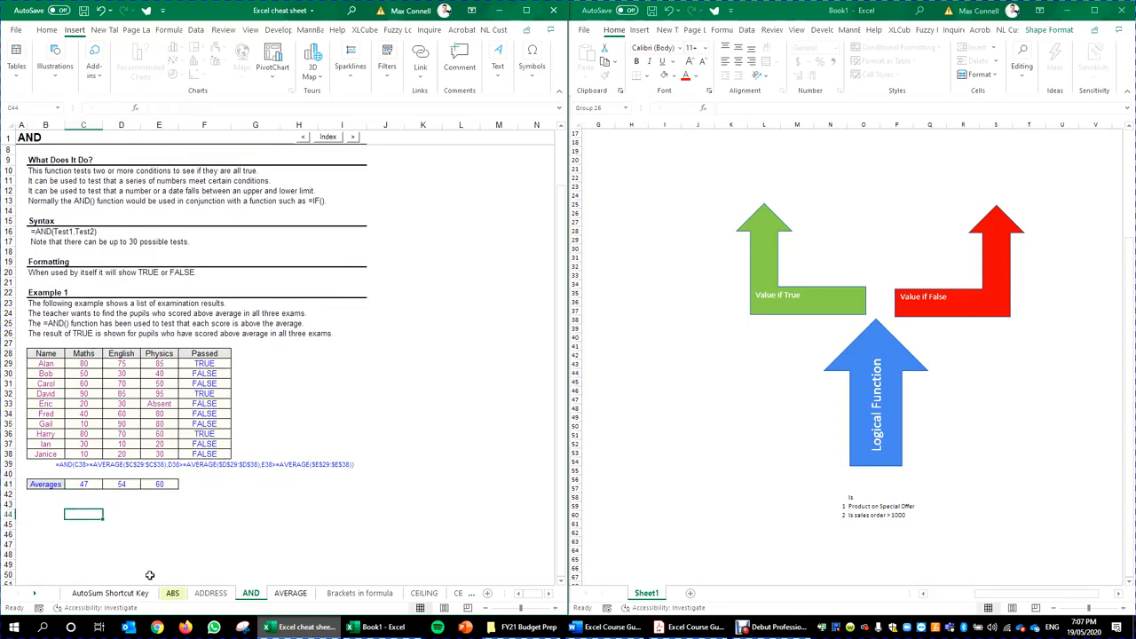
pyautogui.write('=')
pyautogui.click(83, 364)
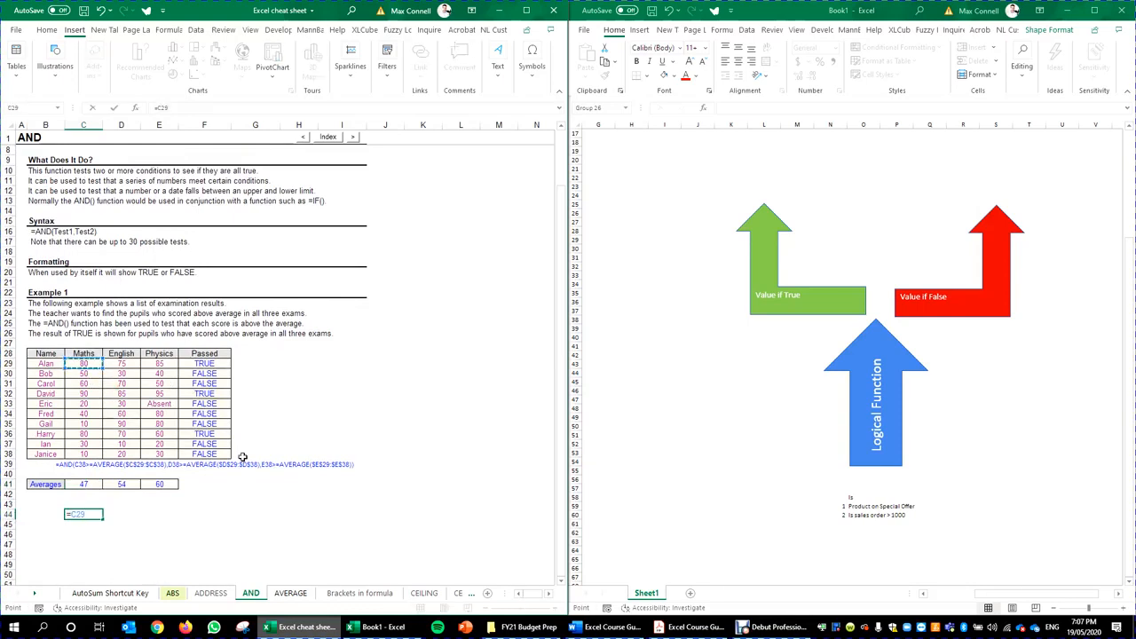
pyautogui.write('>')
pyautogui.click(83, 485)
pyautogui.hotkey('ctrl', 'Return')
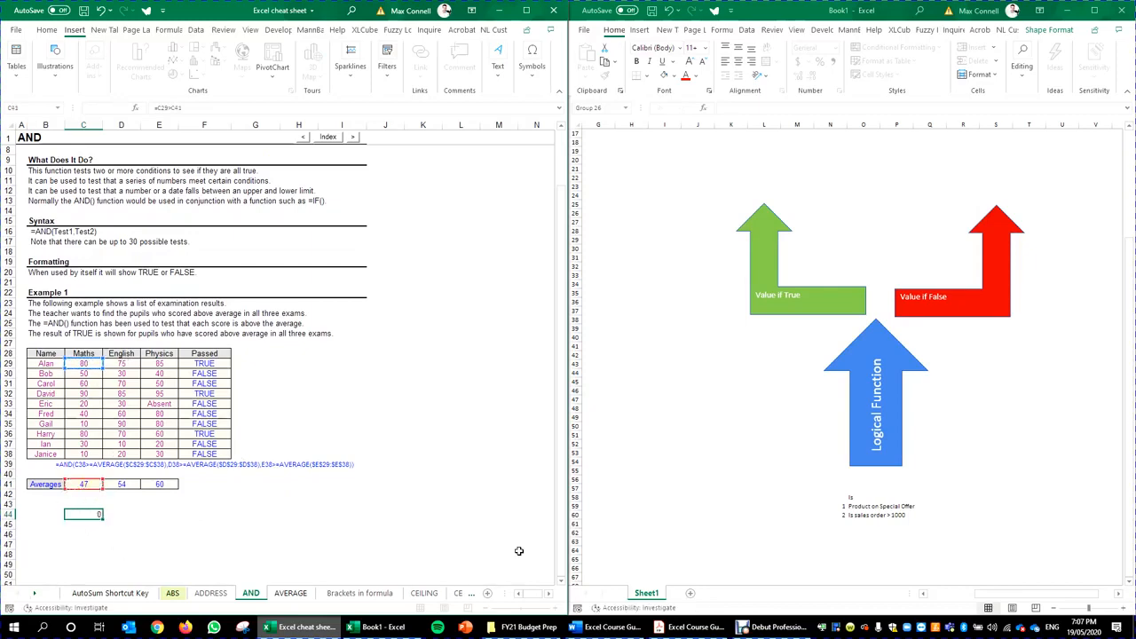
# Copy the comparison formula from C44 into D44 and E44 for English and Physics.
pyautogui.hotkey('ctrl', 'c')
pyautogui.press('Right')
pyautogui.hotkey('ctrl', 'v')
pyautogui.press('Right')
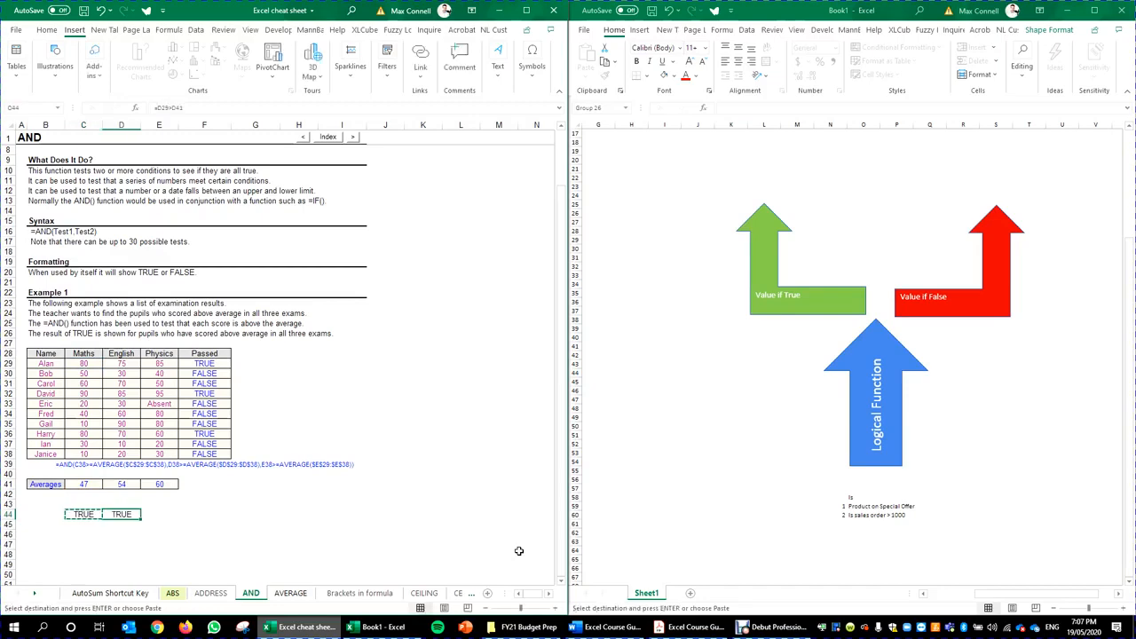
pyautogui.hotkey('ctrl', 'v')
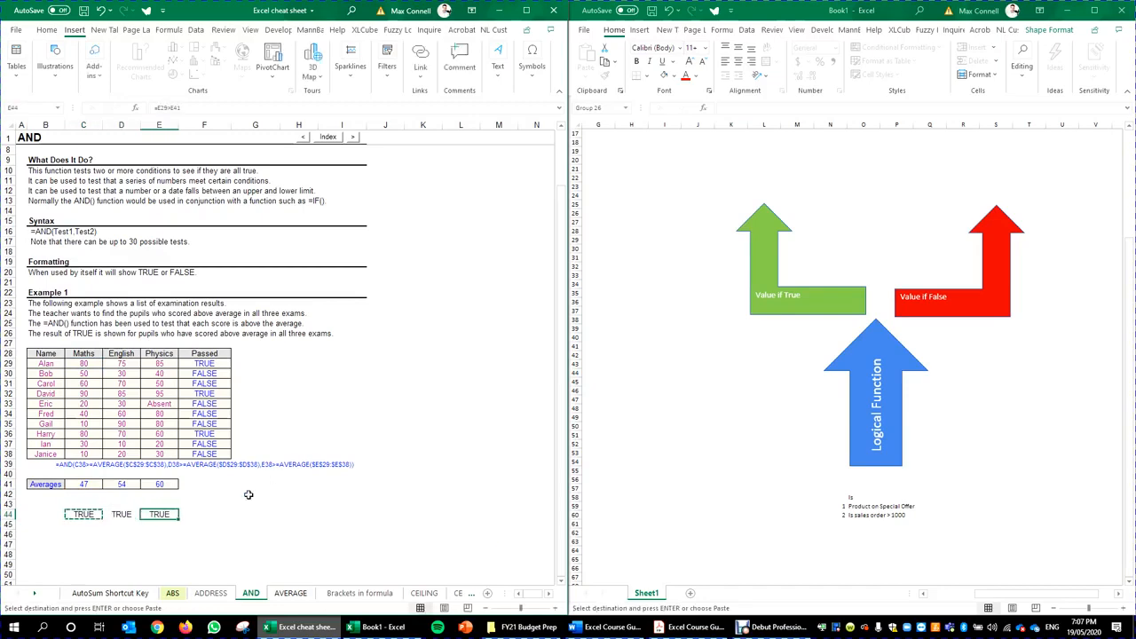
pyautogui.press('Escape')
# Review the three comparison cells C44:E44 and relate them to the first pupil's row of scores.
pyautogui.click(84, 515)
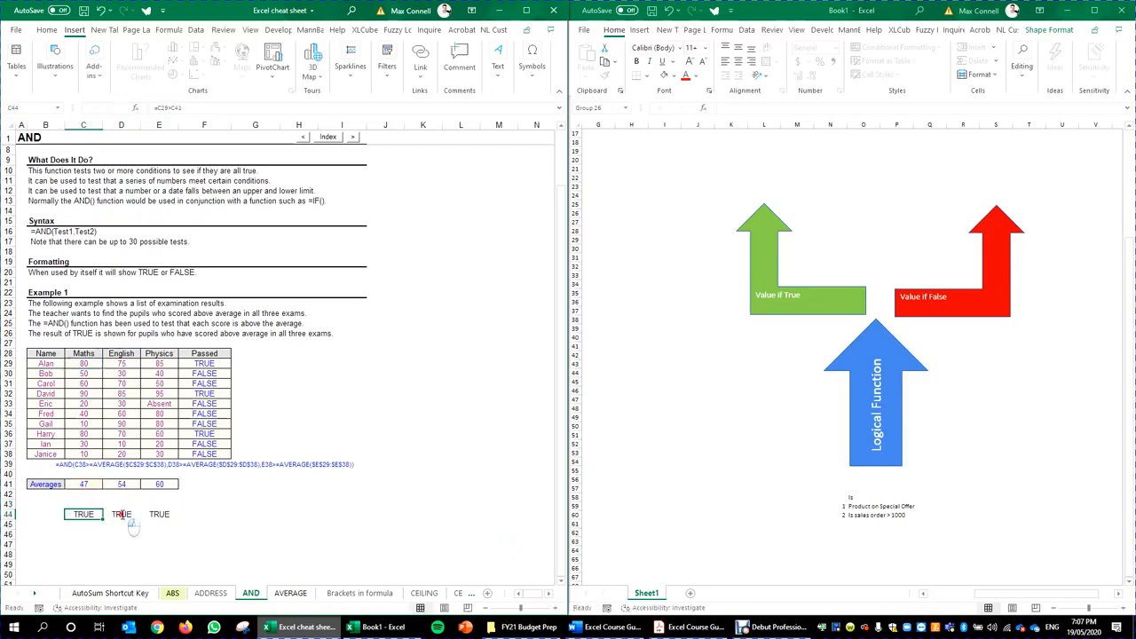
pyautogui.click(120, 514)
pyautogui.doubleClick(160, 515)
pyautogui.press('Escape')
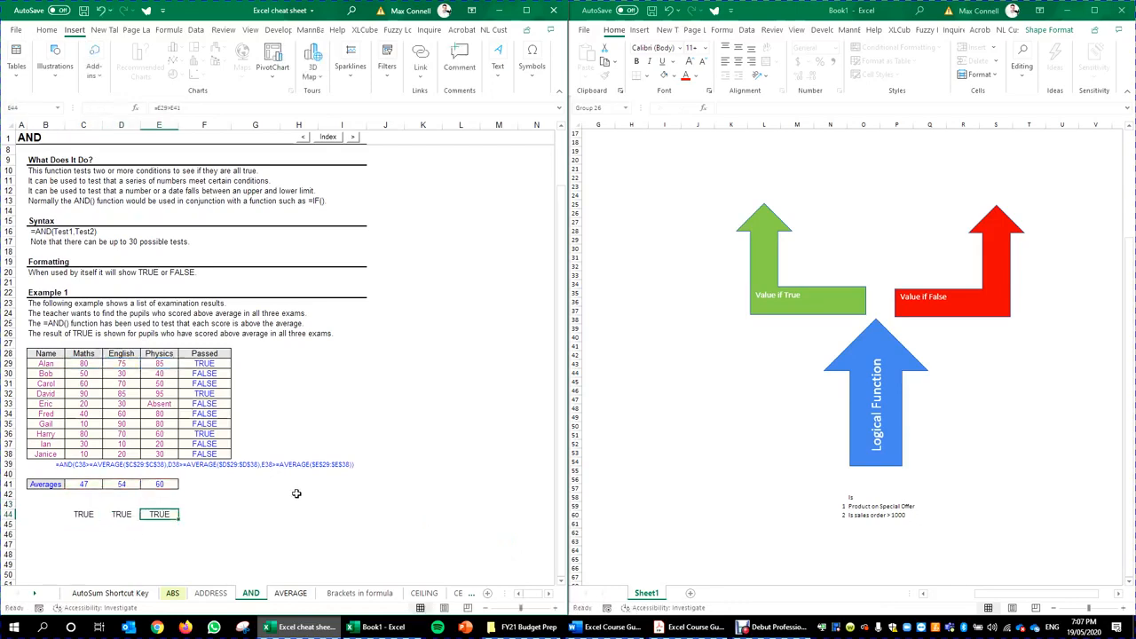
pyautogui.click(89, 513)
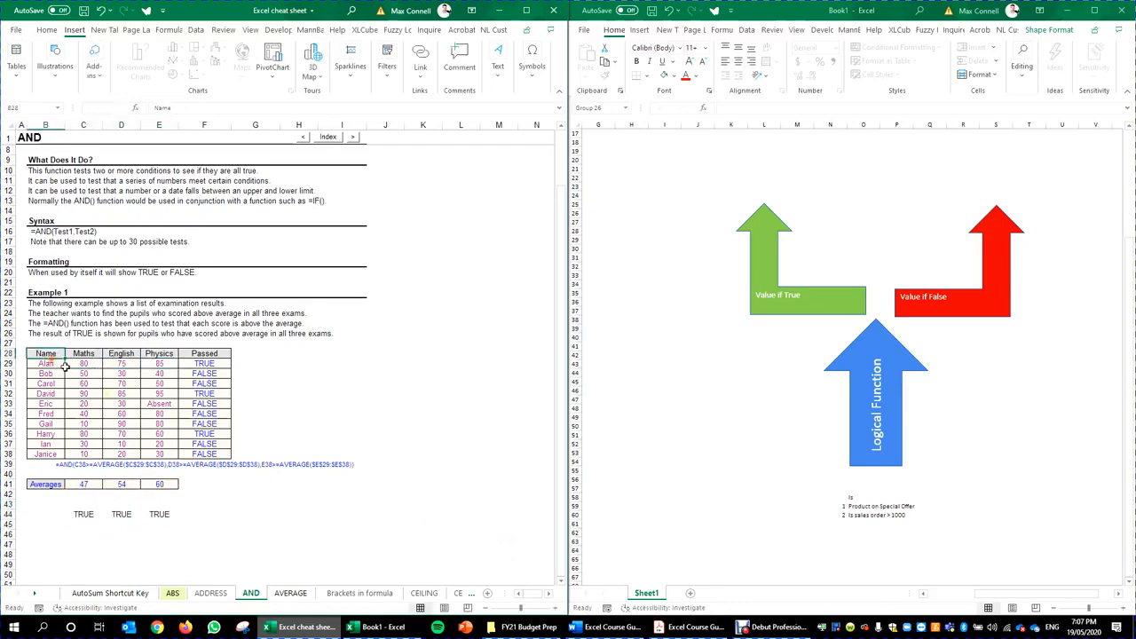
pyautogui.click(82, 364)
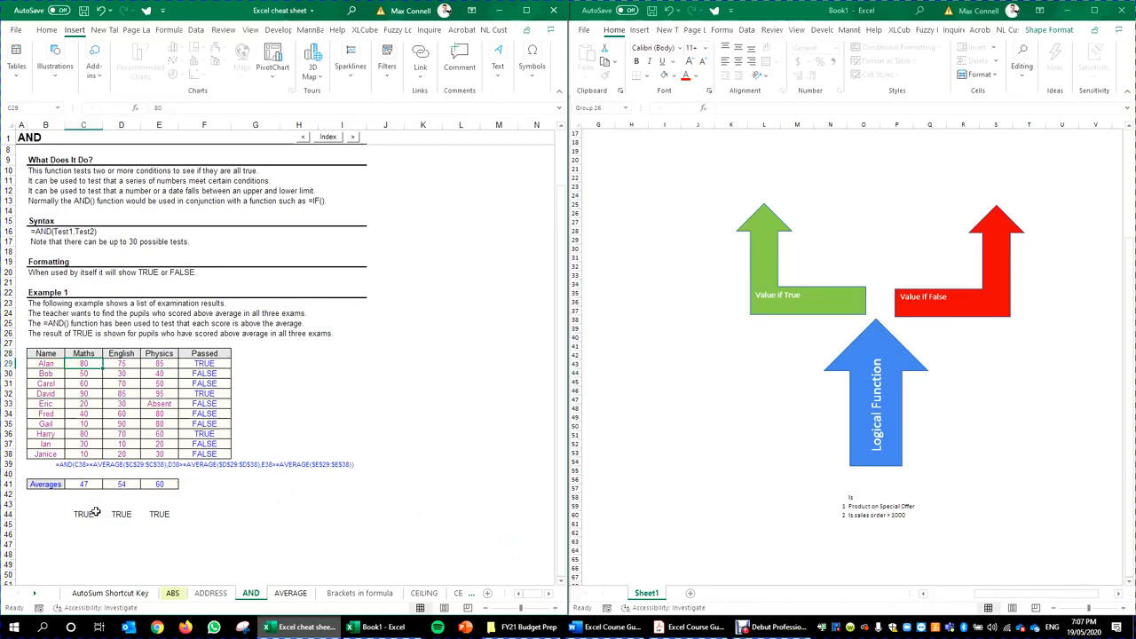
# Clear the comparison cells C44:E44 and undo the clearing.
pyautogui.moveTo(73, 513); pyautogui.dragTo(167, 506)
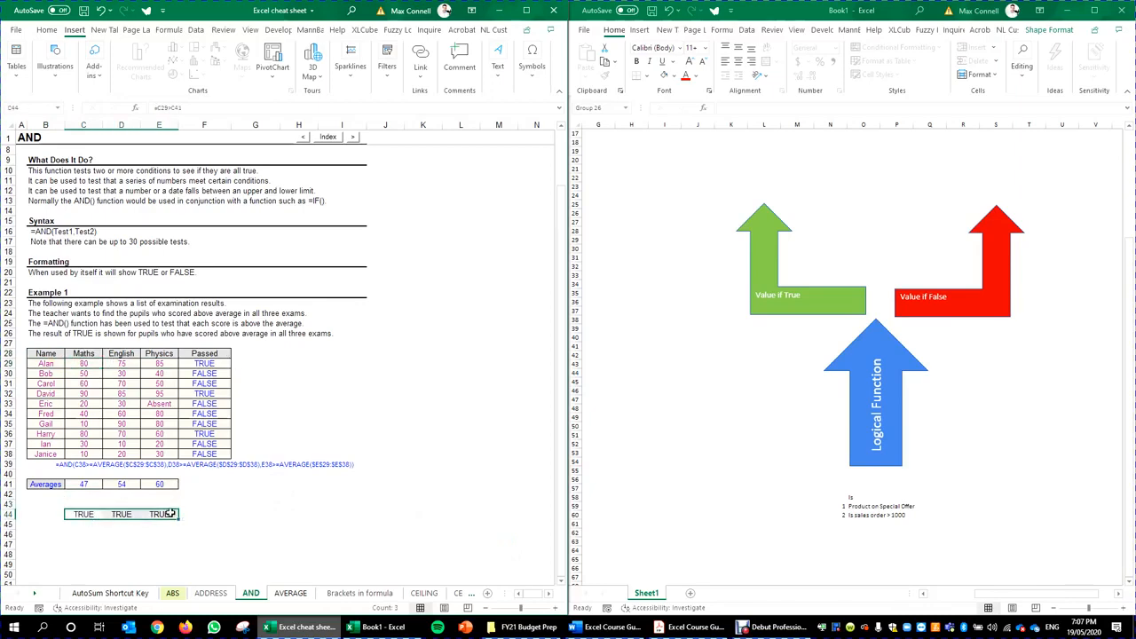
pyautogui.press('Delete')
pyautogui.click(317, 377)
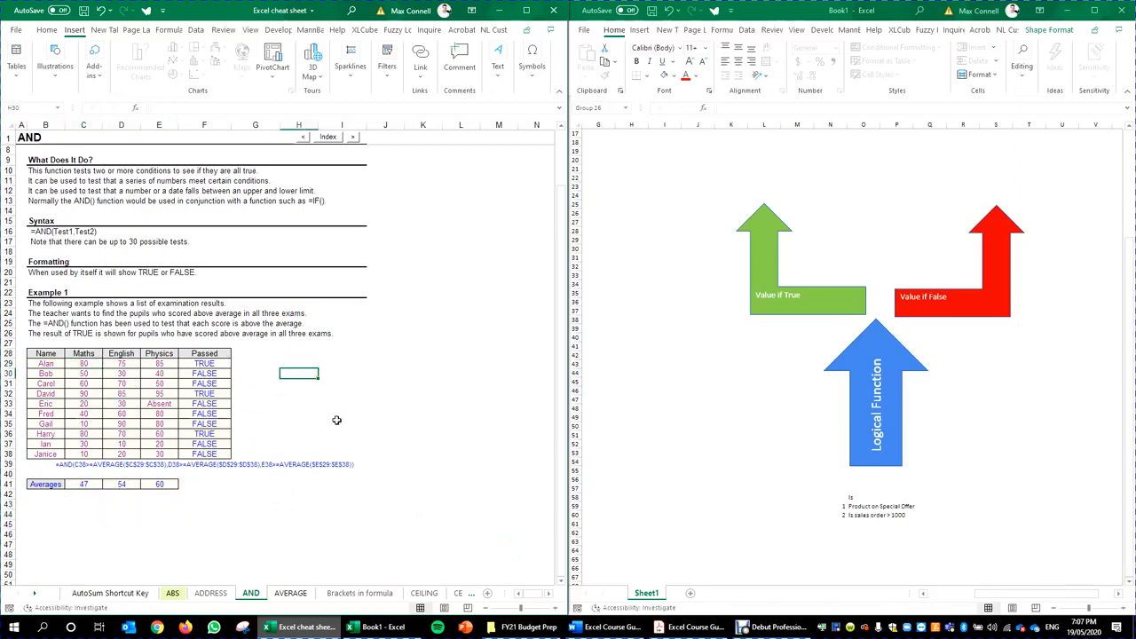
pyautogui.click(80, 513)
pyautogui.hotkey('ctrl', 'z')
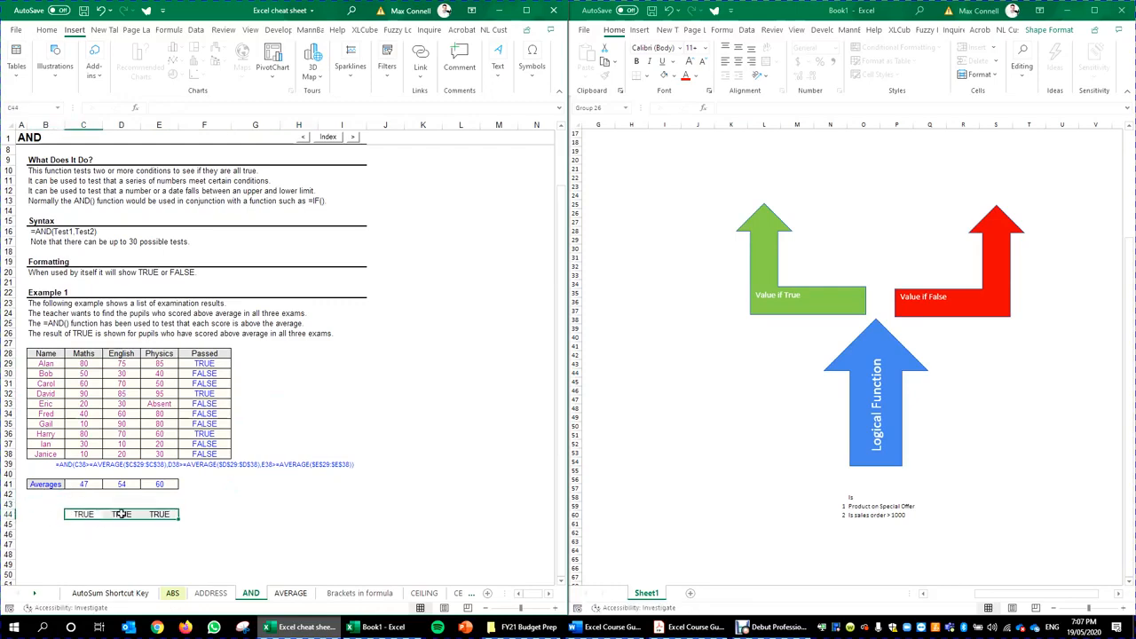
# Fill the comparison formulas in C44:E44 down to row 50.
pyautogui.moveTo(180, 518); pyautogui.dragTo(181, 577)
pyautogui.scroll(-4, 188, 444)
pyautogui.scroll(3, 444, 337)
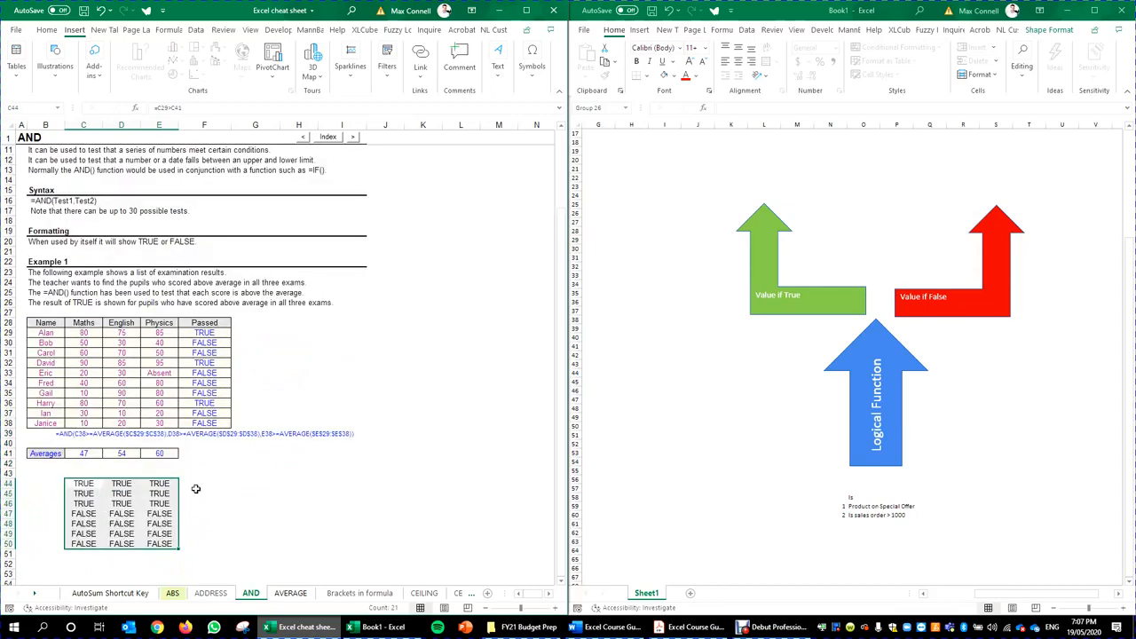
pyautogui.click(459, 344)
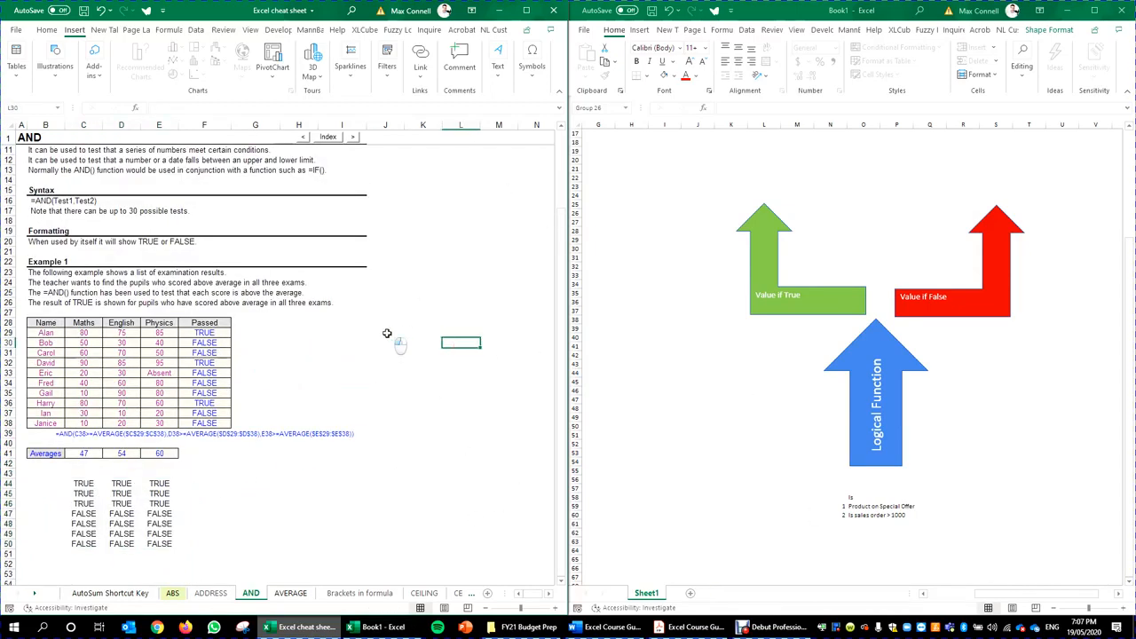
pyautogui.click(387, 333)
pyautogui.press('Left')
pyautogui.press('Up')
pyautogui.press('Right')
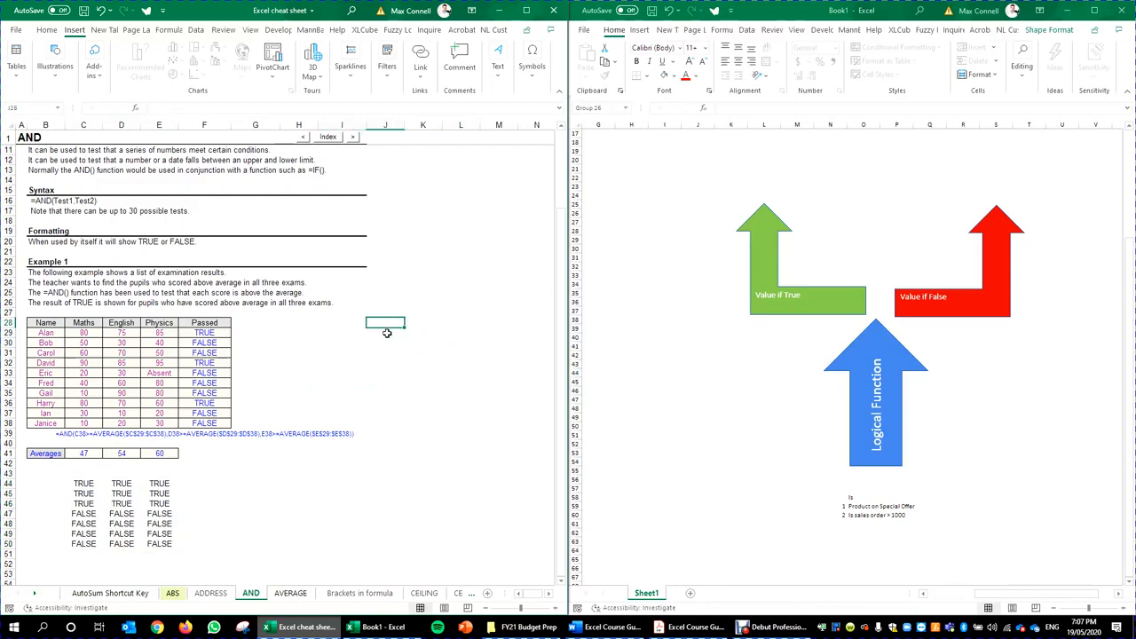
pyautogui.press('Left')
pyautogui.press('Down')
pyautogui.press('Right')
pyautogui.press('Right')
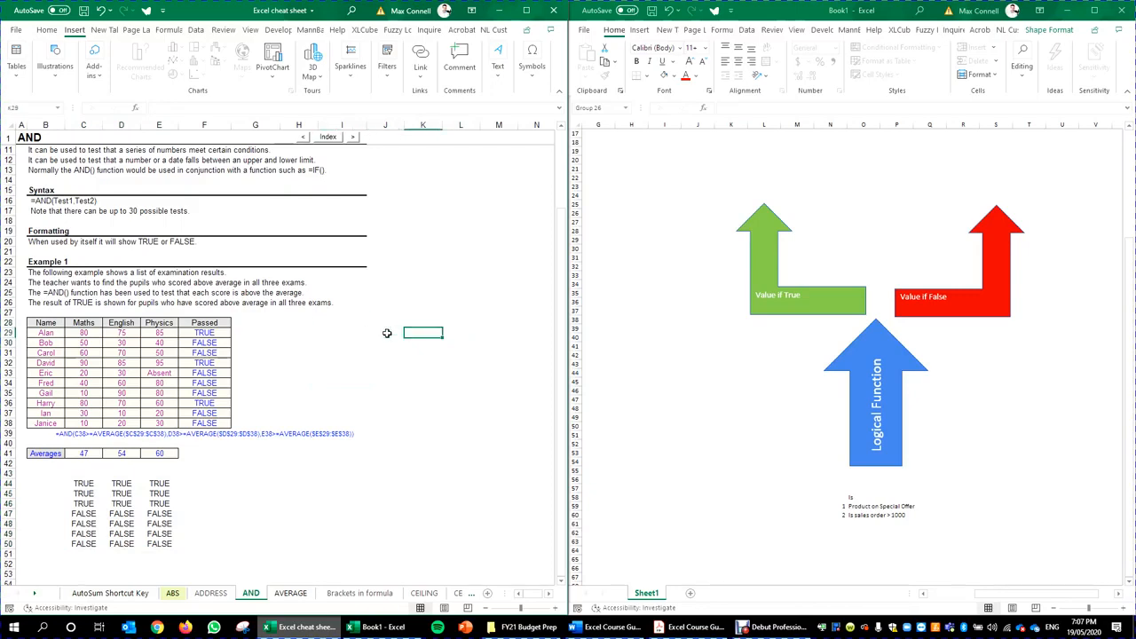
# Try an illustrative IF formula in I29 testing whether the first pupil has passed all subjects, giving special prize or 0, and discard the entry.
pyautogui.press('Left')
pyautogui.press('Left')
pyautogui.press('Right')
pyautogui.press('Left')
pyautogui.write('=if')
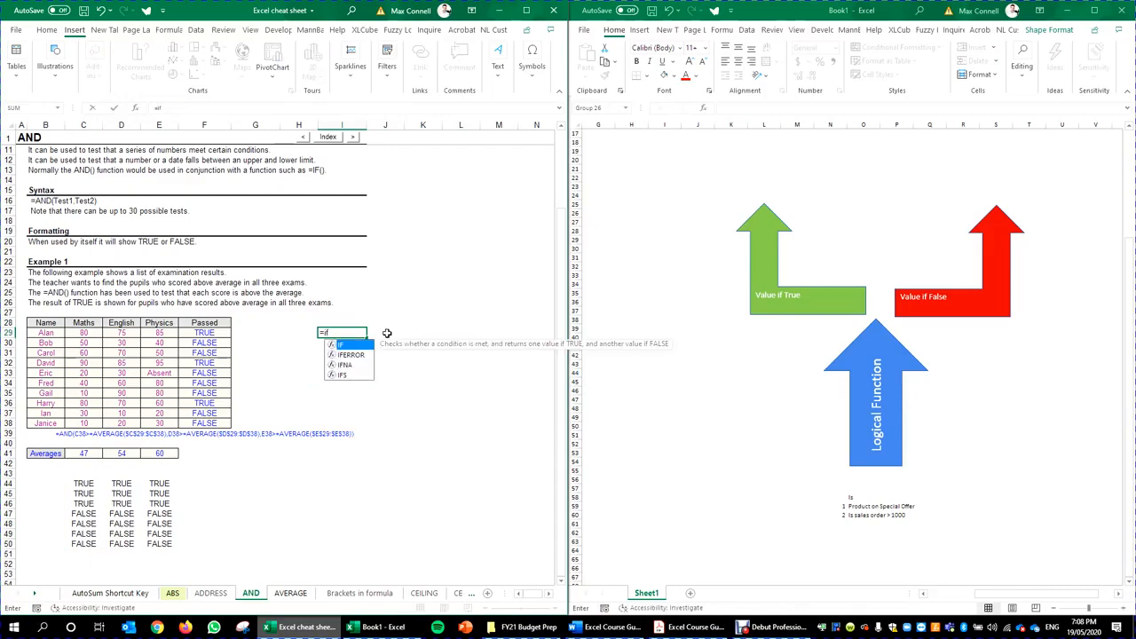
pyautogui.write('(')
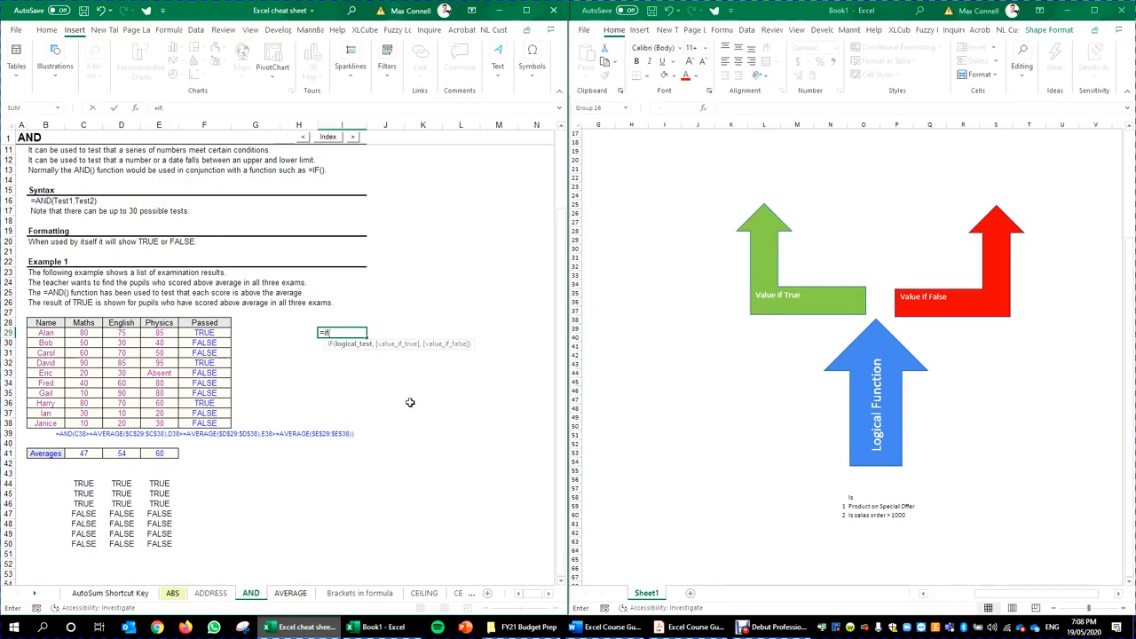
pyautogui.write('a')
pyautogui.press('BackSpace')
pyautogui.write('"alan has passed all subject')
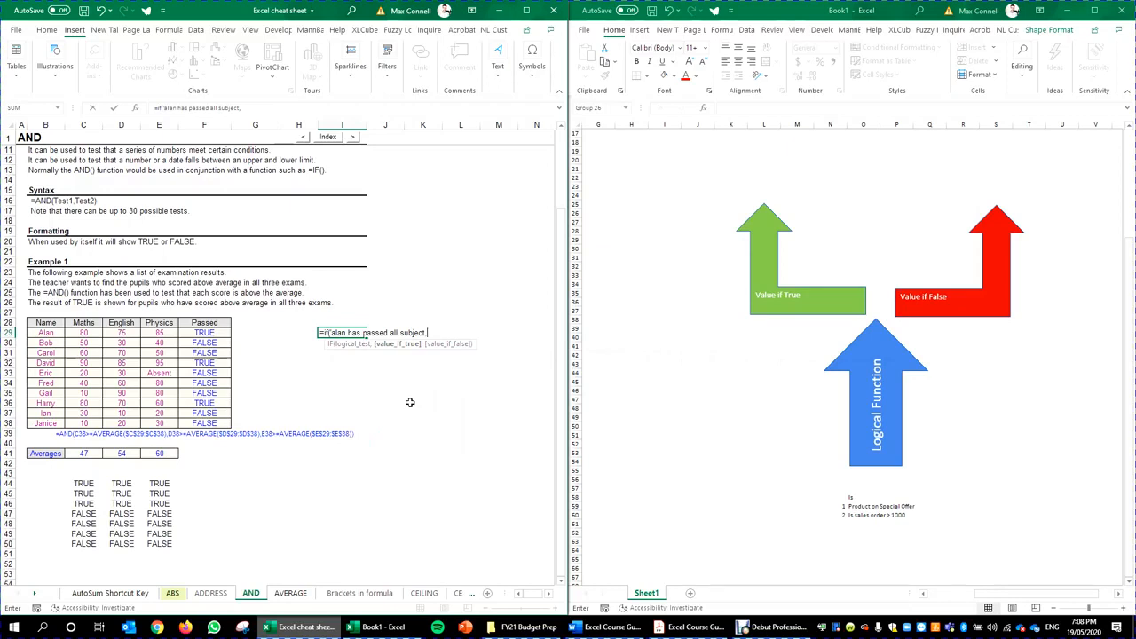
pyautogui.write(',special prize,')
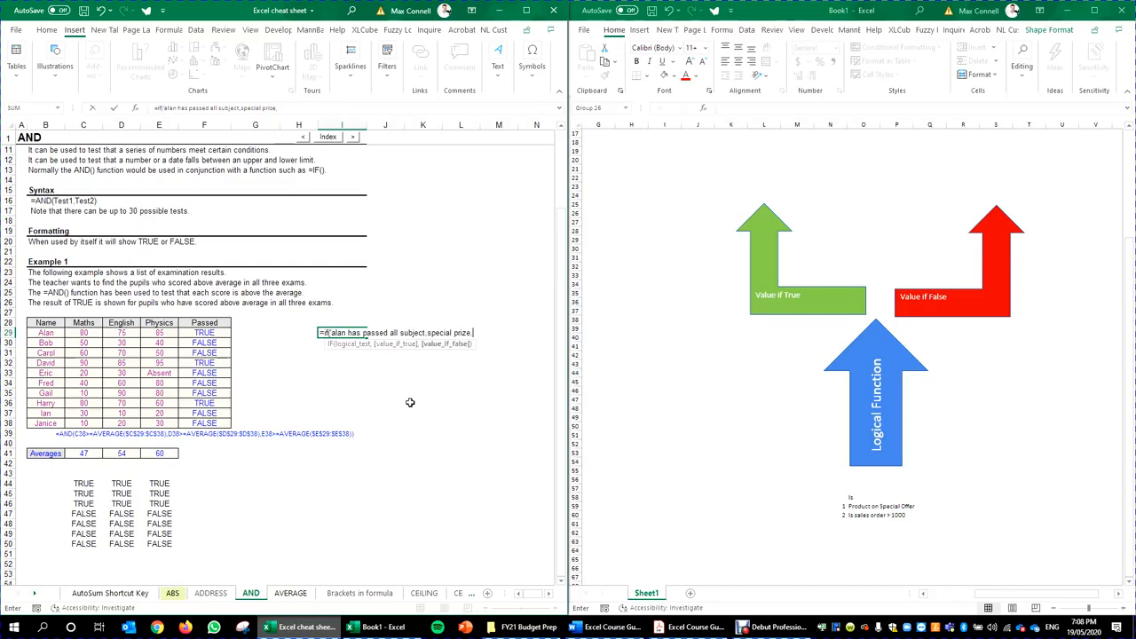
pyautogui.write('0)')
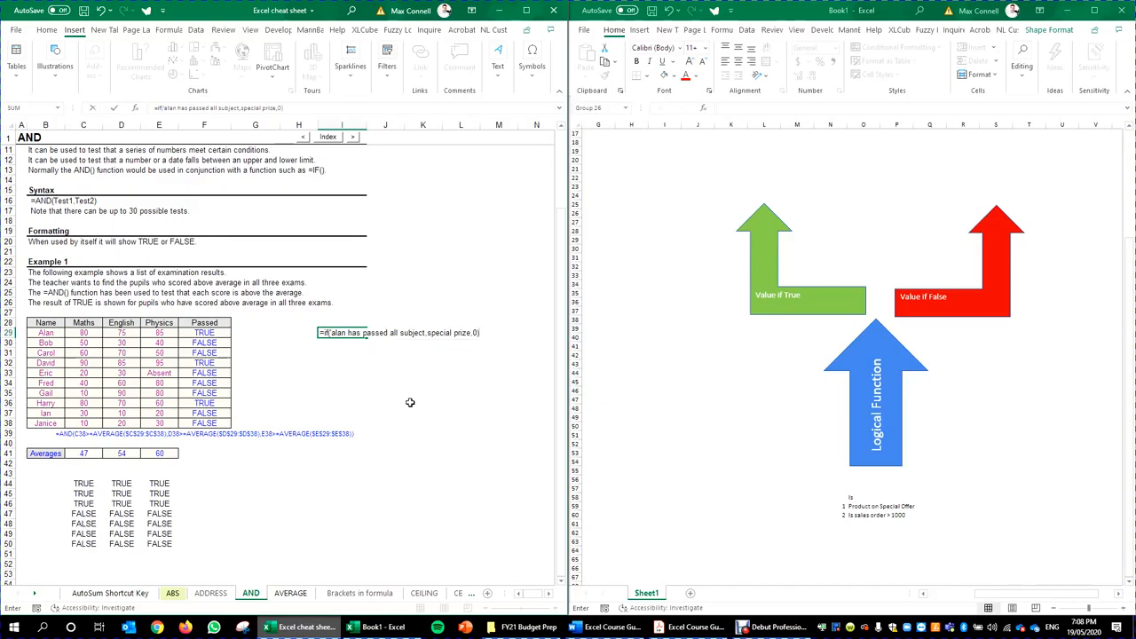
pyautogui.press('Return')
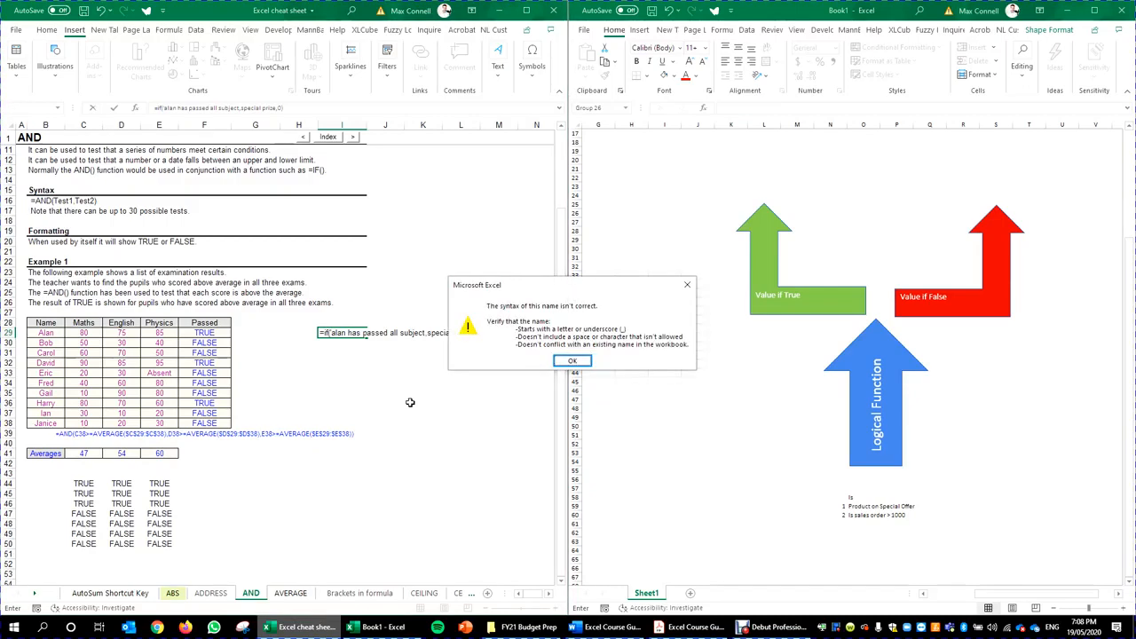
pyautogui.press('Return')
pyautogui.press('Escape')
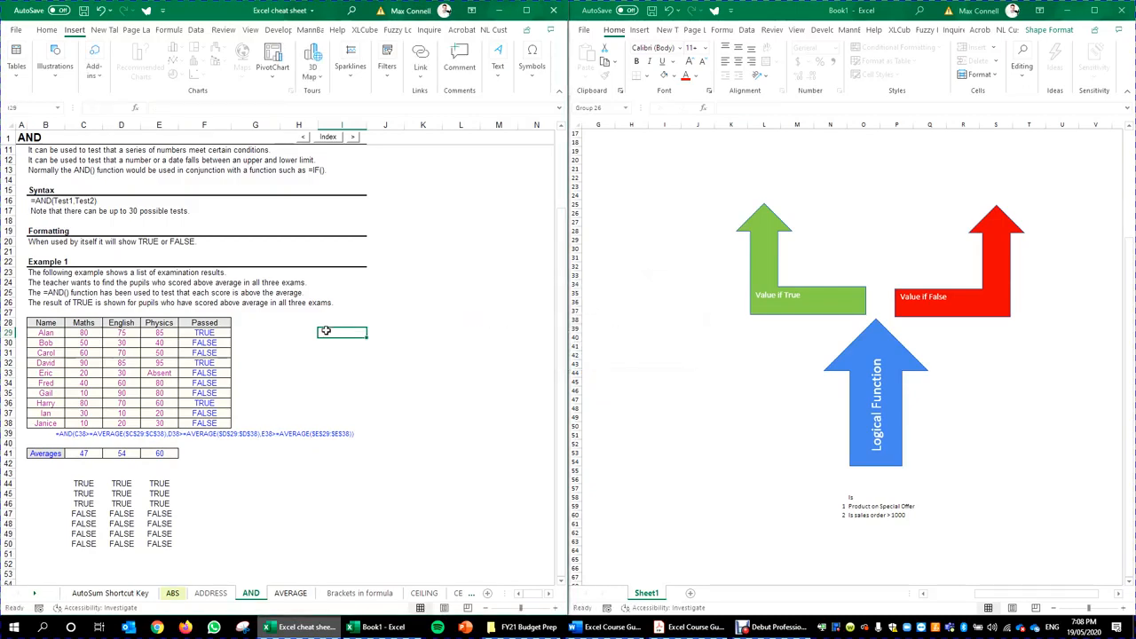
# Clear the comparison formulas from C44:E50.
pyautogui.click(293, 342)
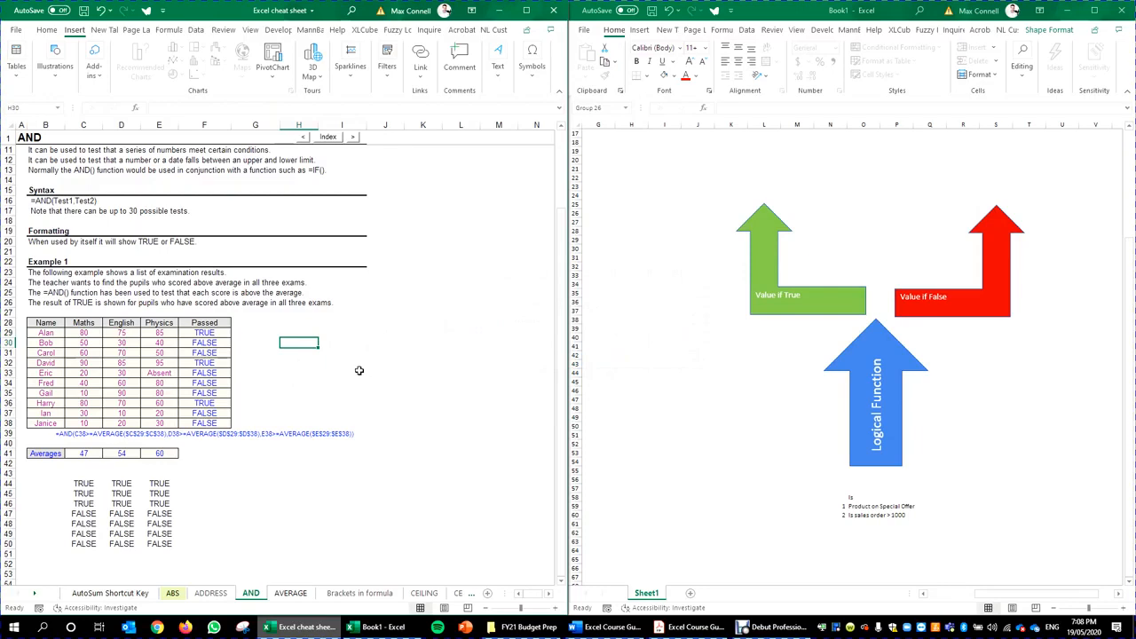
pyautogui.moveTo(78, 484); pyautogui.dragTo(177, 555)
pyautogui.press('Delete')
pyautogui.click(258, 341)
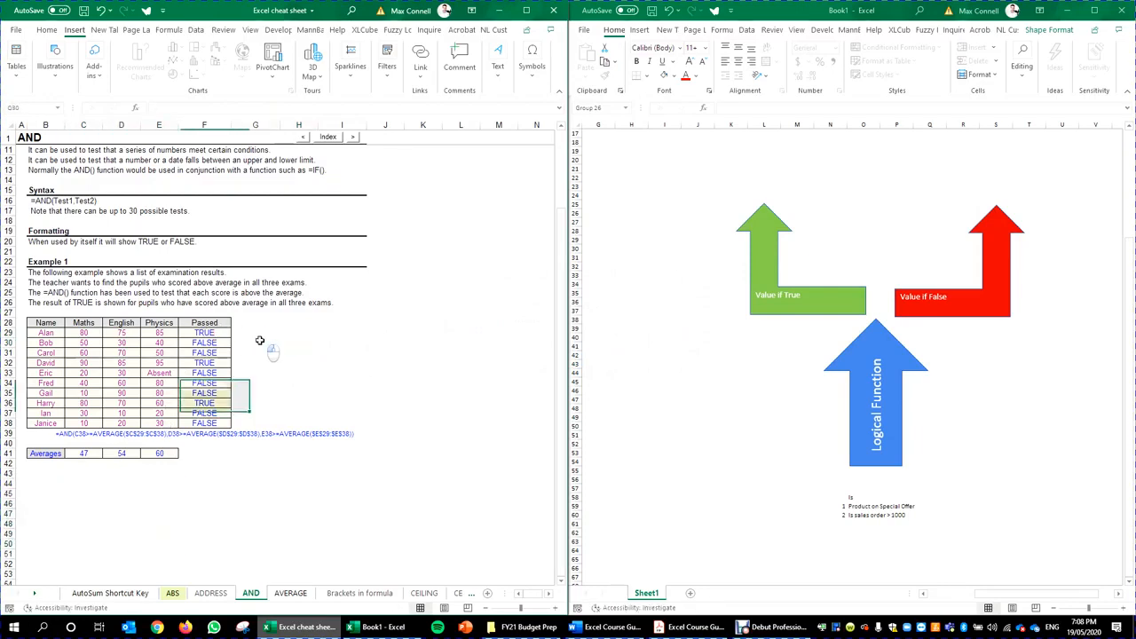
# Begin an AND formula in H29 with the Maths test C29>C$41, locking the row of the average reference.
pyautogui.click(289, 336)
pyautogui.scroll(1, 305, 368)
pyautogui.scroll(3, 305, 368)
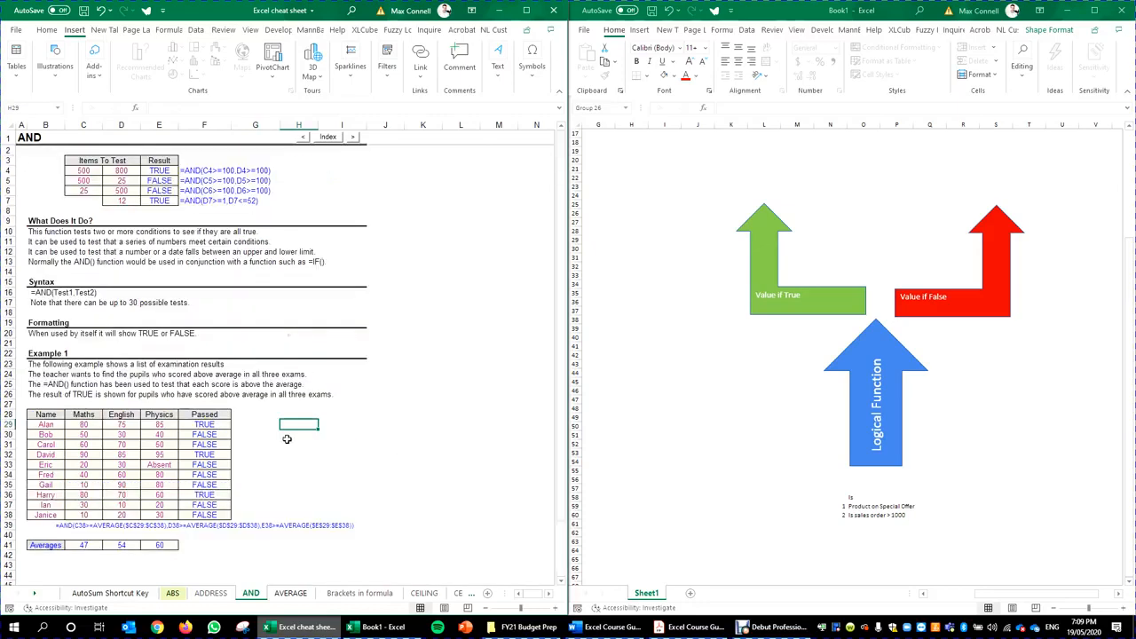
pyautogui.write('=and')
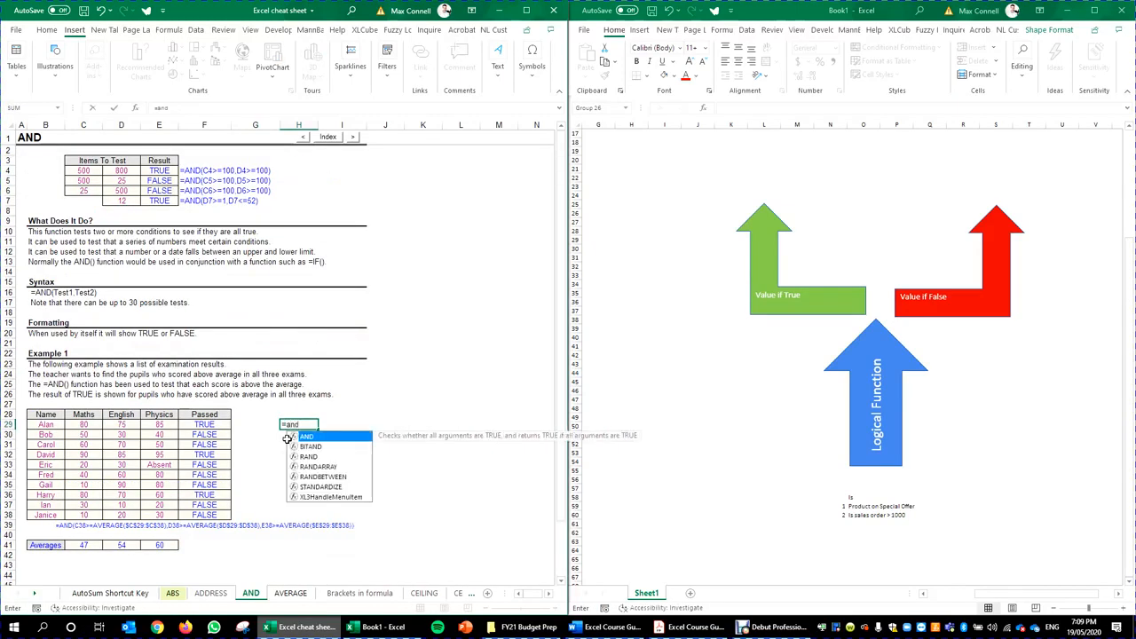
pyautogui.write('(')
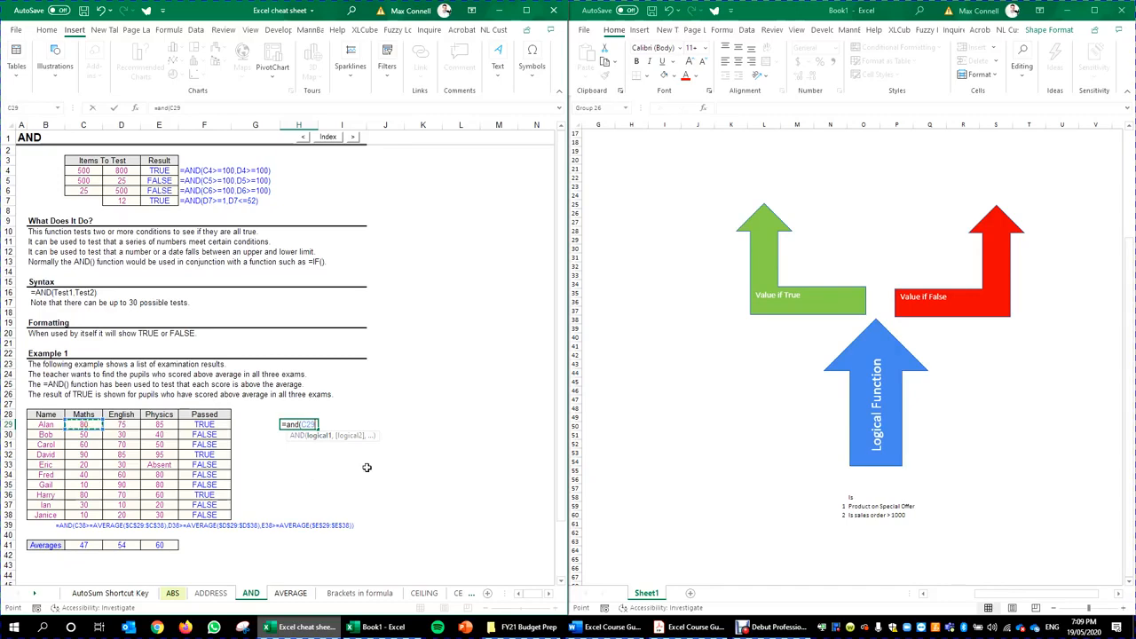
pyautogui.write('>')
pyautogui.click(92, 546)
pyautogui.press('F4')
pyautogui.press('F4')
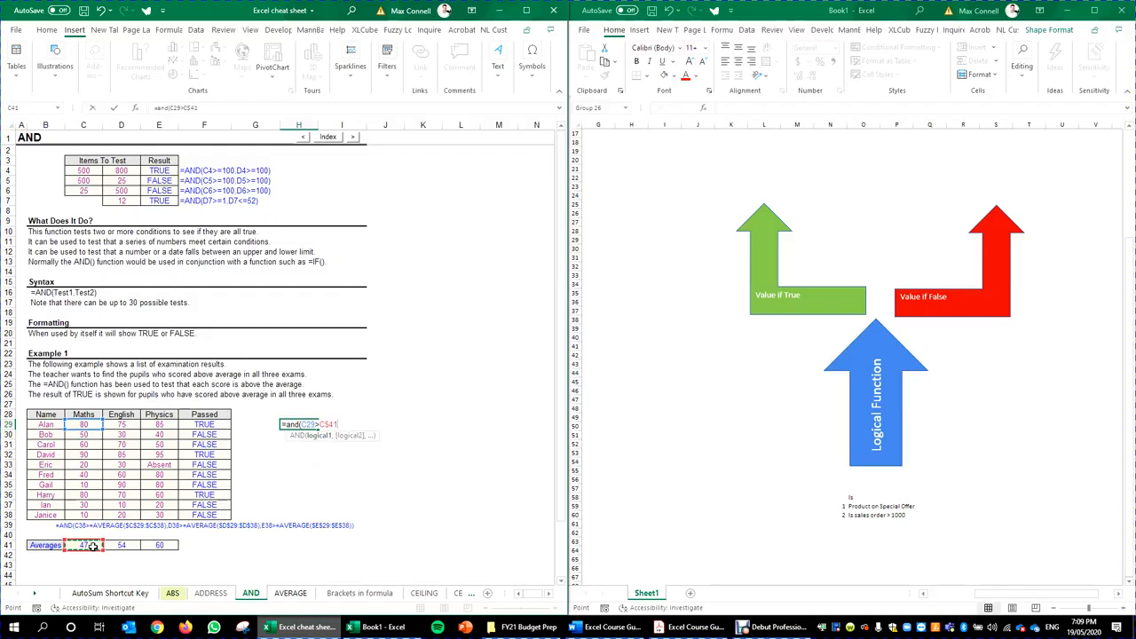
# Add the English test D29>D$41 as the second condition of the AND formula in H29, locking the row of the average.
pyautogui.write(',')
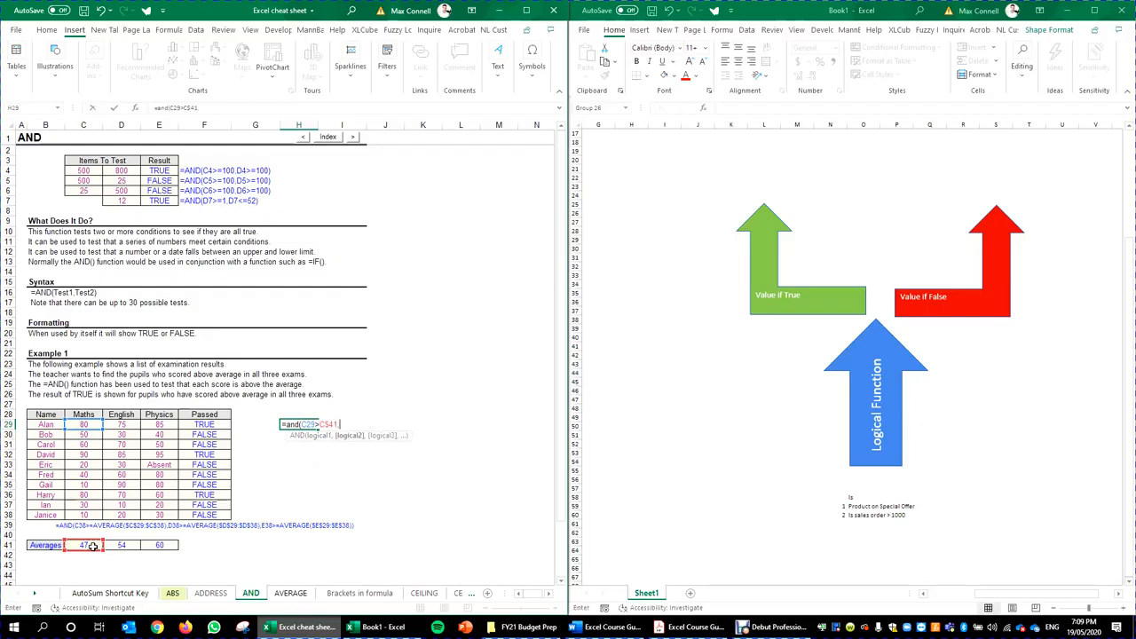
pyautogui.click(123, 425)
pyautogui.write('>')
pyautogui.click(125, 545)
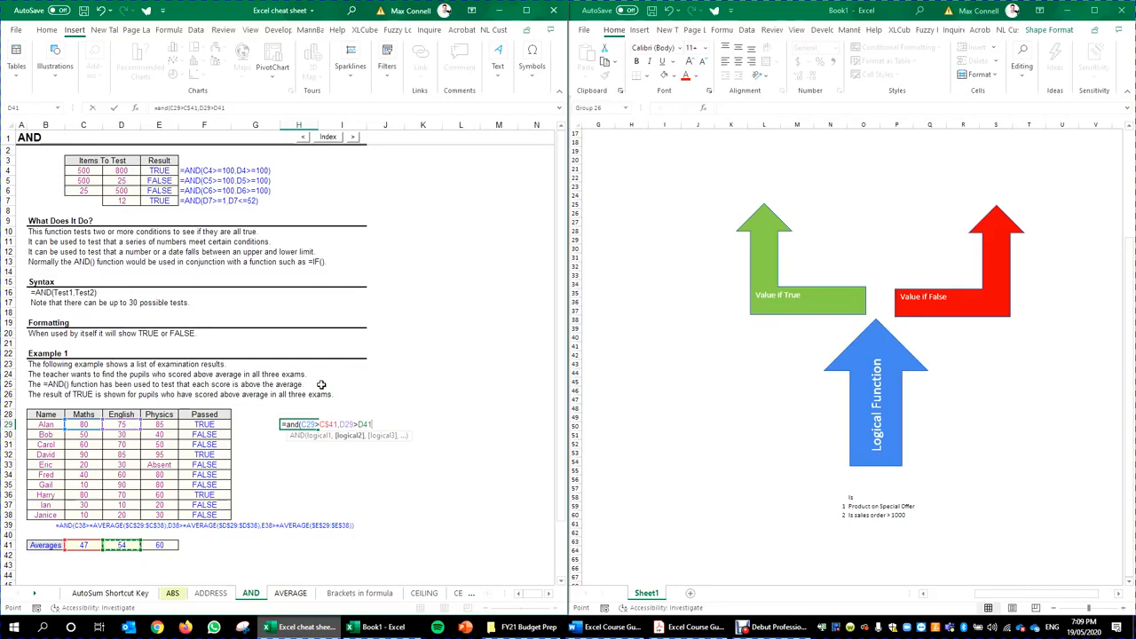
pyautogui.press('F4')
pyautogui.press('F4')
pyautogui.write(',')
# Add the Physics test E29>E$41 with its average row locked as the third condition, and enter the AND formula in H29.
pyautogui.click(159, 424)
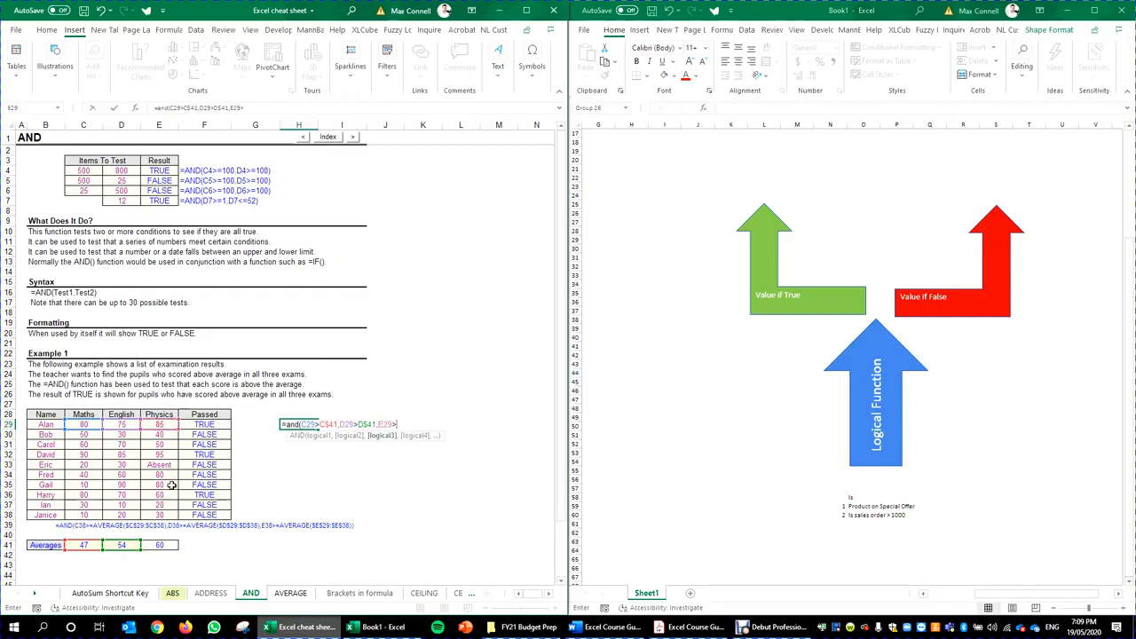
pyautogui.click(163, 546)
pyautogui.press('F4')
pyautogui.press('F4')
pyautogui.write(')')
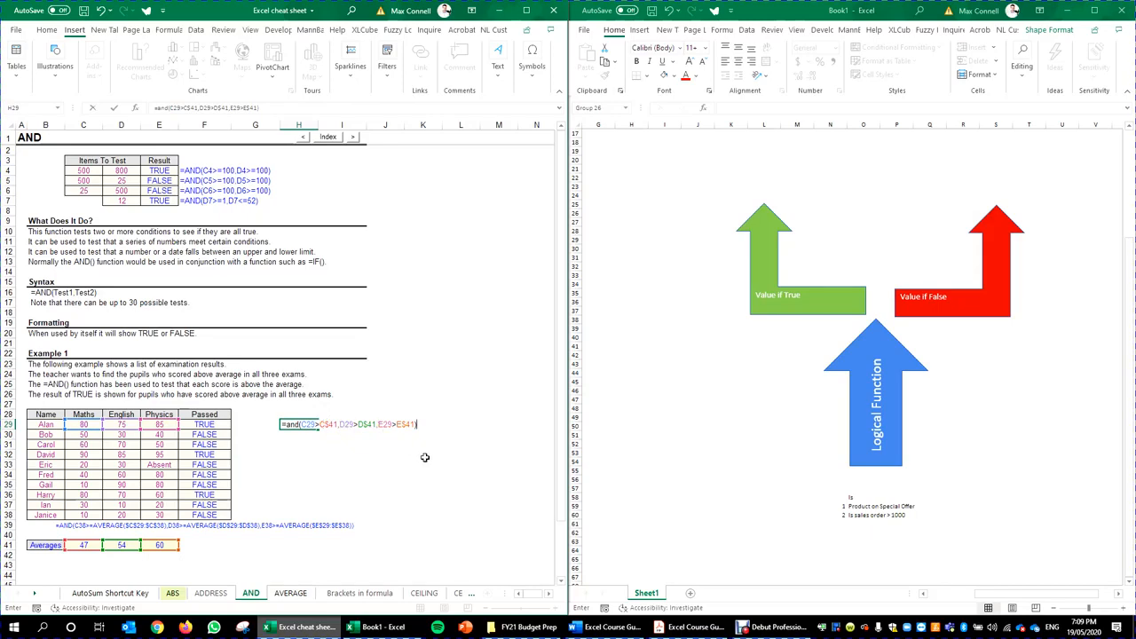
pyautogui.hotkey('ctrl', 'Return')
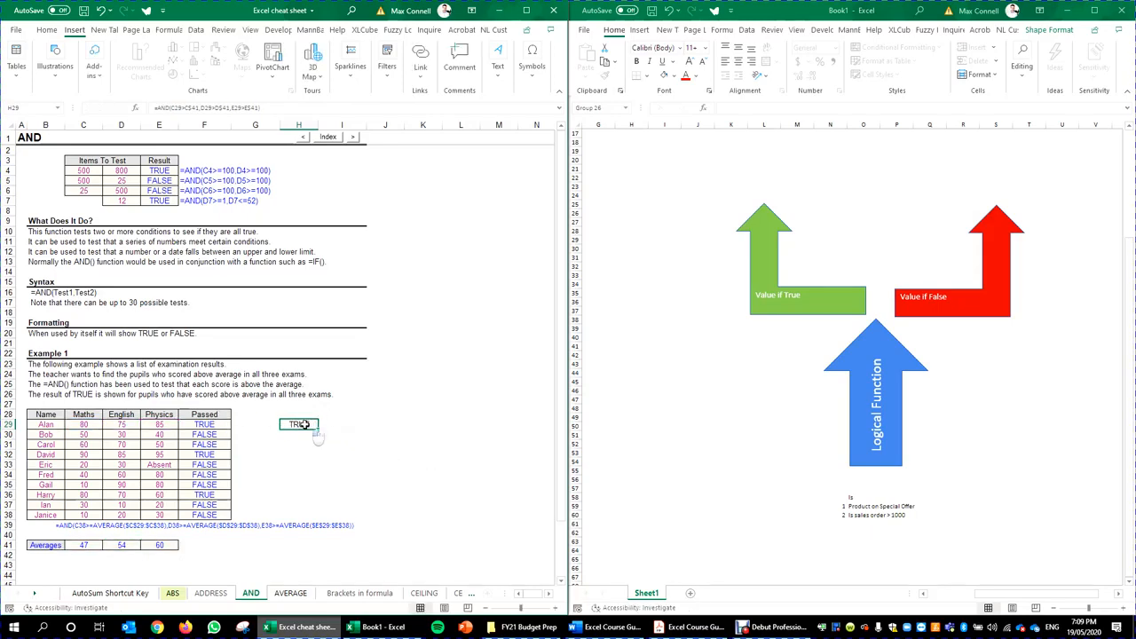
# Fill the AND formula from H29 down to H38 for all pupils.
pyautogui.doubleClick(303, 425)
pyautogui.press('Escape')
pyautogui.moveTo(318, 430); pyautogui.dragTo(330, 524)
# Examine the cell references of the AND formulas in H30 and H29, leaving both formulas unedited.
pyautogui.doubleClick(302, 434)
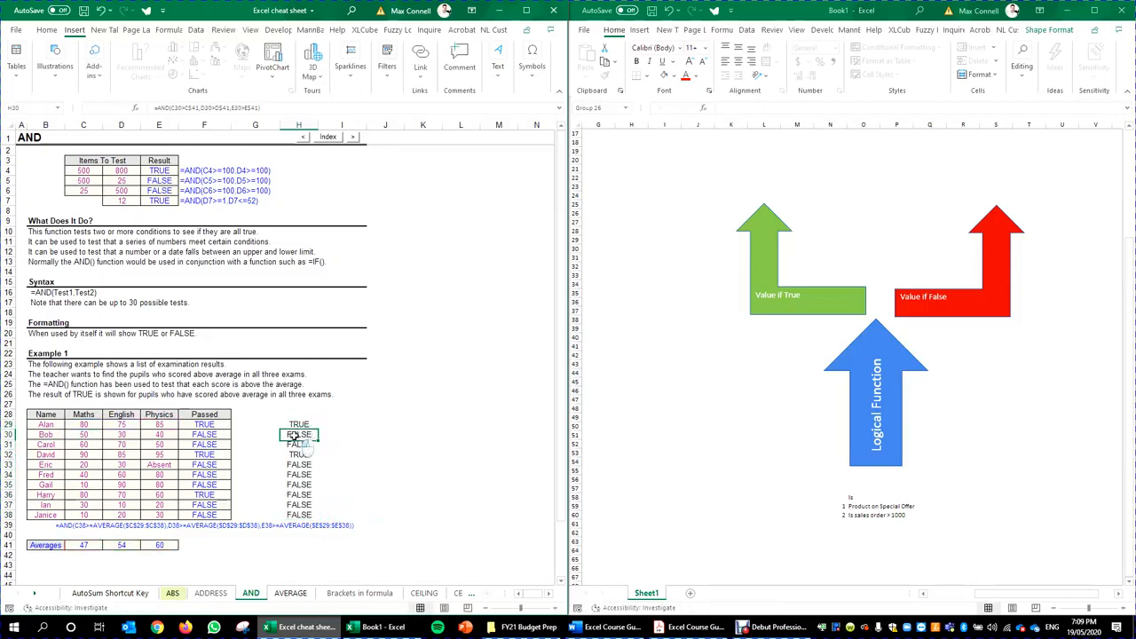
pyautogui.press('Escape')
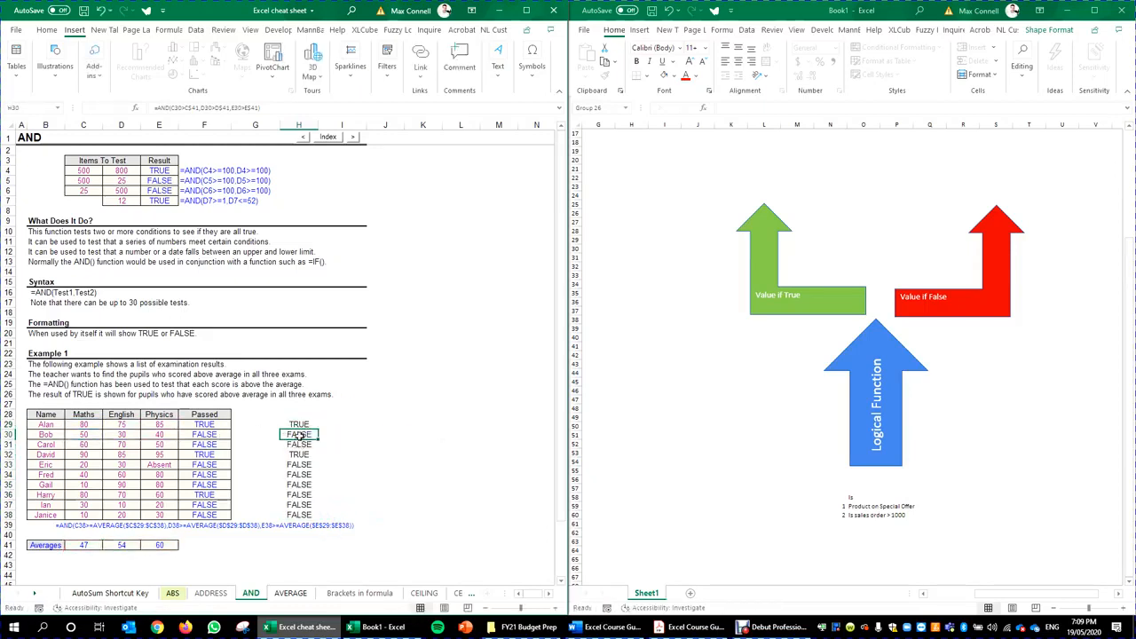
pyautogui.doubleClick(304, 435)
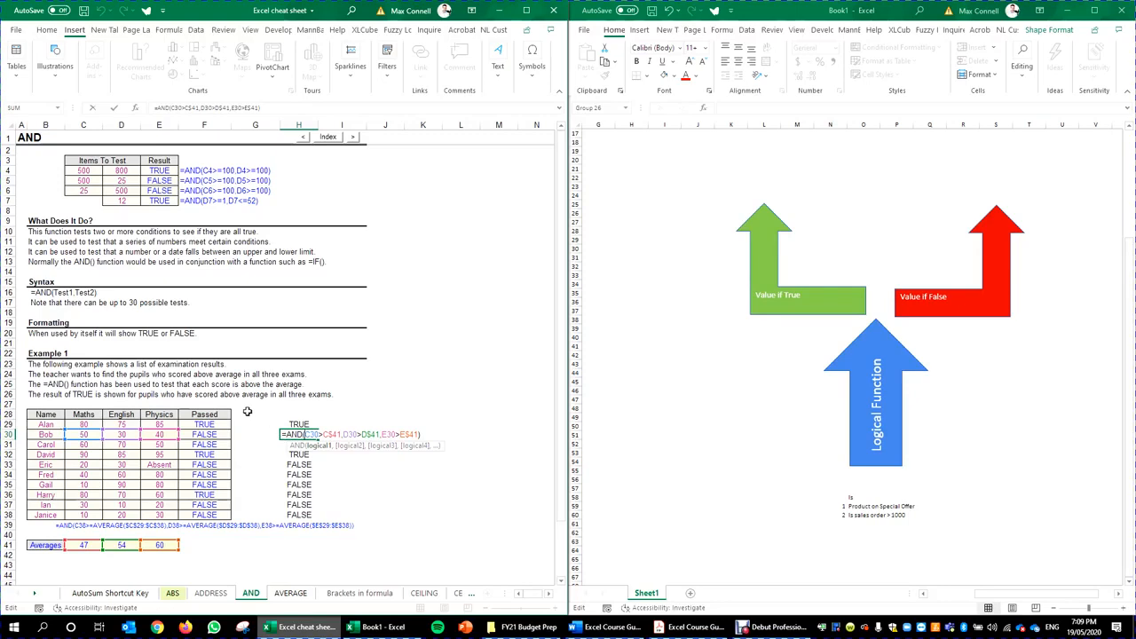
pyautogui.press('Escape')
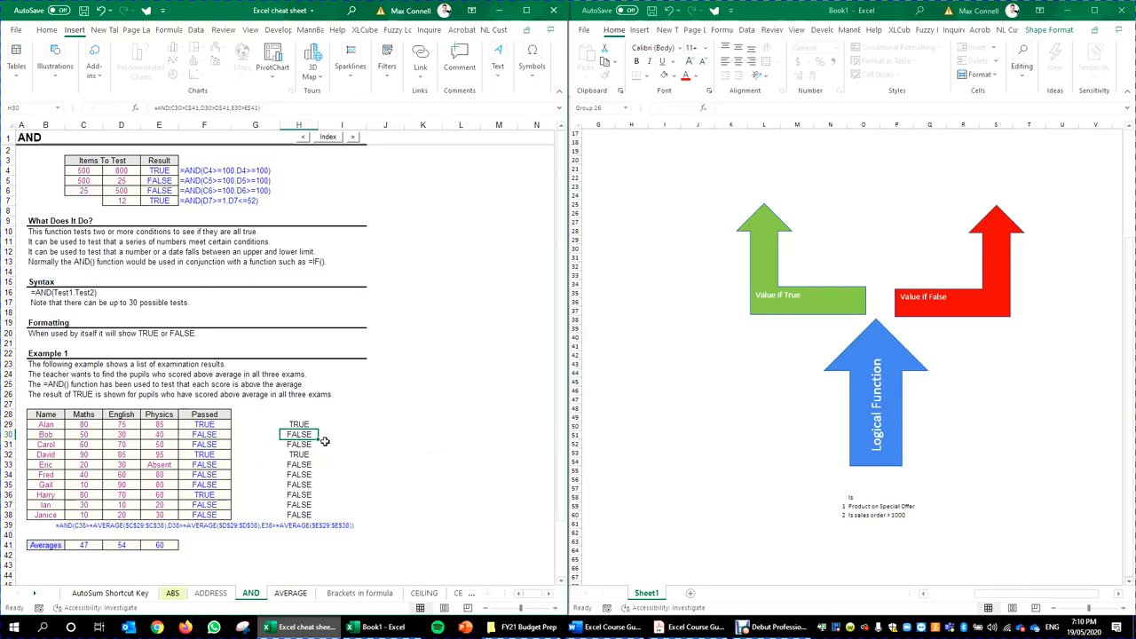
pyautogui.click(298, 424)
pyautogui.doubleClick(299, 424)
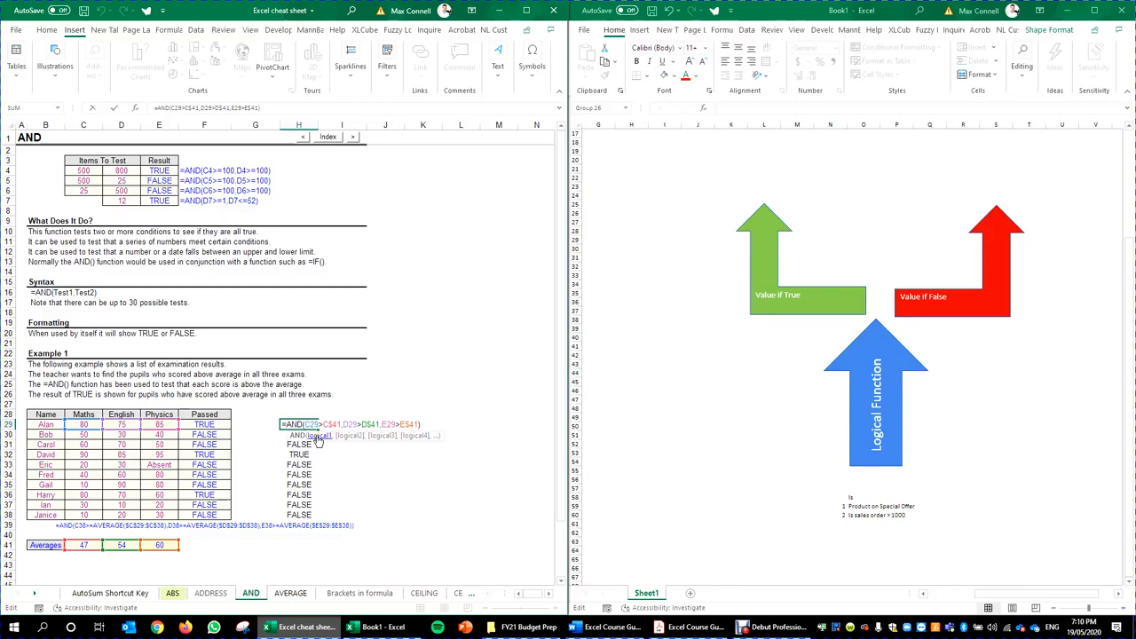
pyautogui.press('Escape')
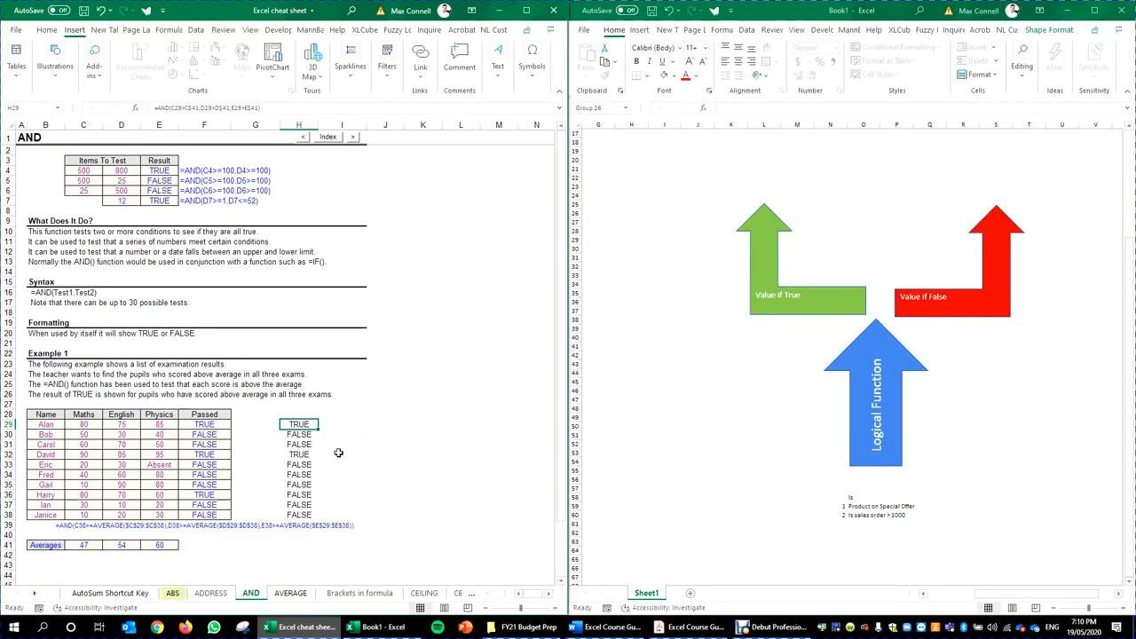
# Replace AND with OR in the H29 formula, keeping the three score tests.
pyautogui.click(170, 107)
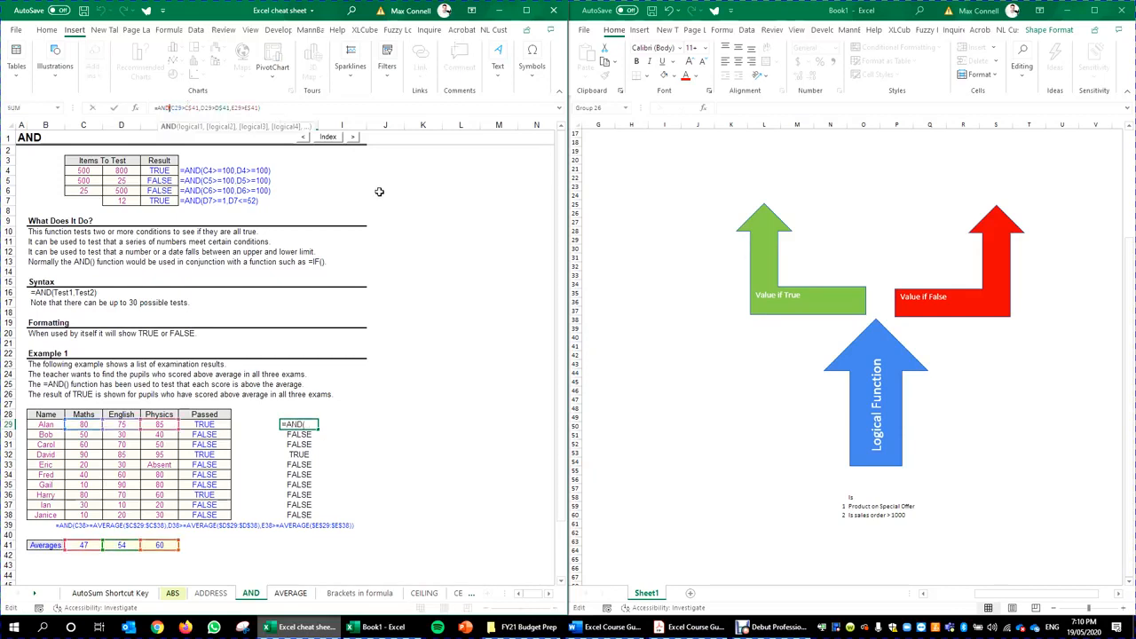
pyautogui.doubleClick(162, 108)
pyautogui.write('or')
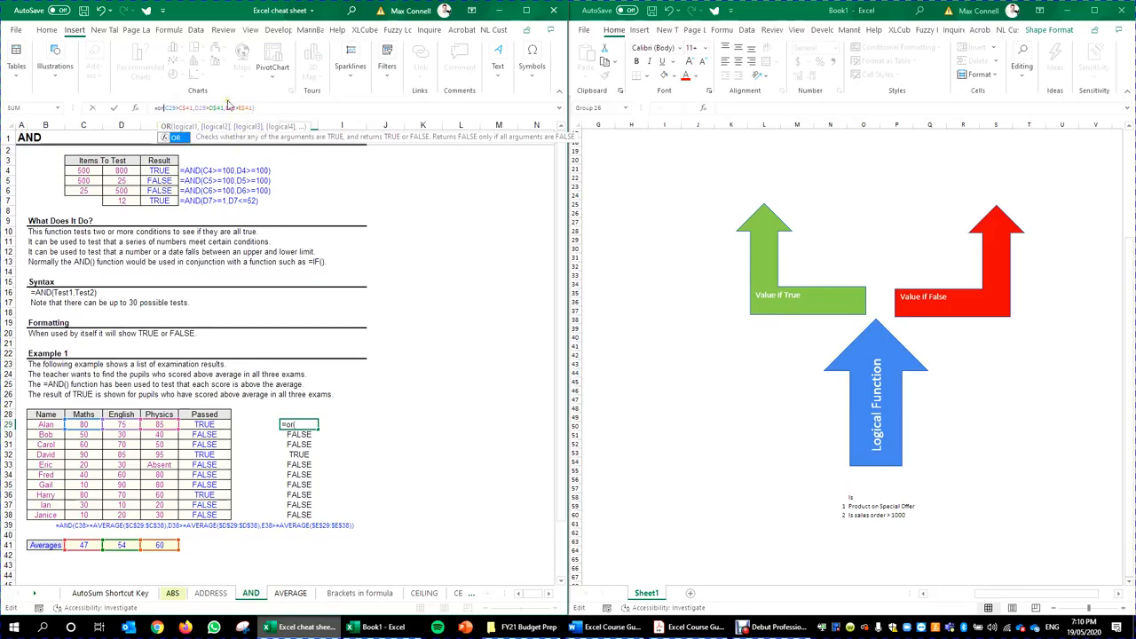
pyautogui.hotkey('ctrl', 'Return')
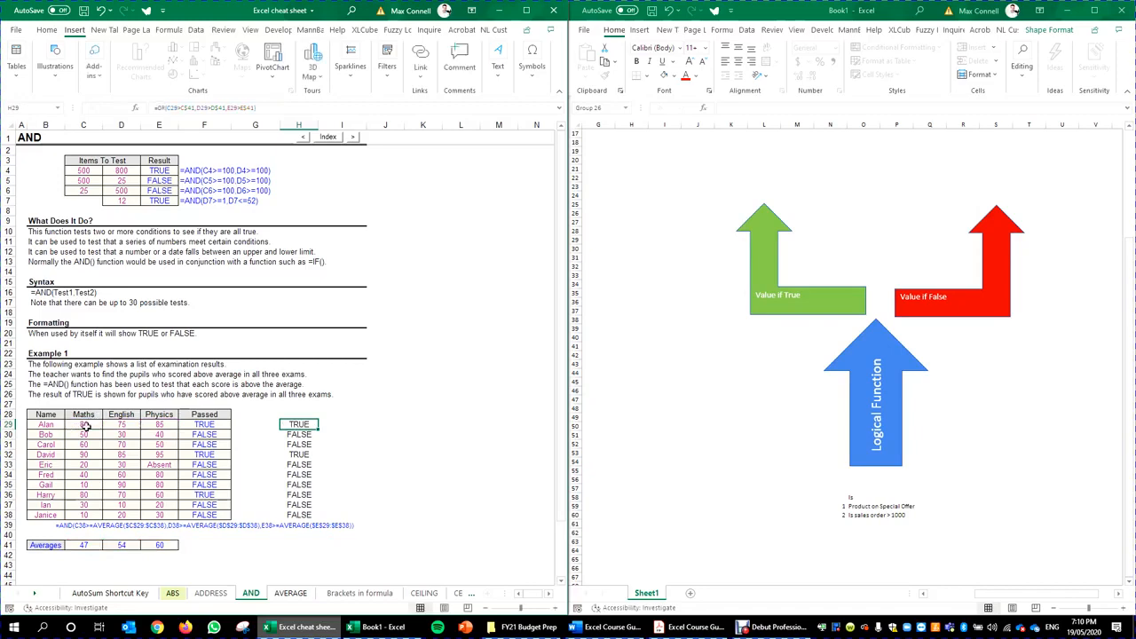
pyautogui.doubleClick(317, 431)
# Try to replace OR with NOT in the H29 formula, and discard the edit.
pyautogui.click(167, 109)
pyautogui.press('Left')
pyautogui.press('BackSpace')
pyautogui.press('BackSpace')
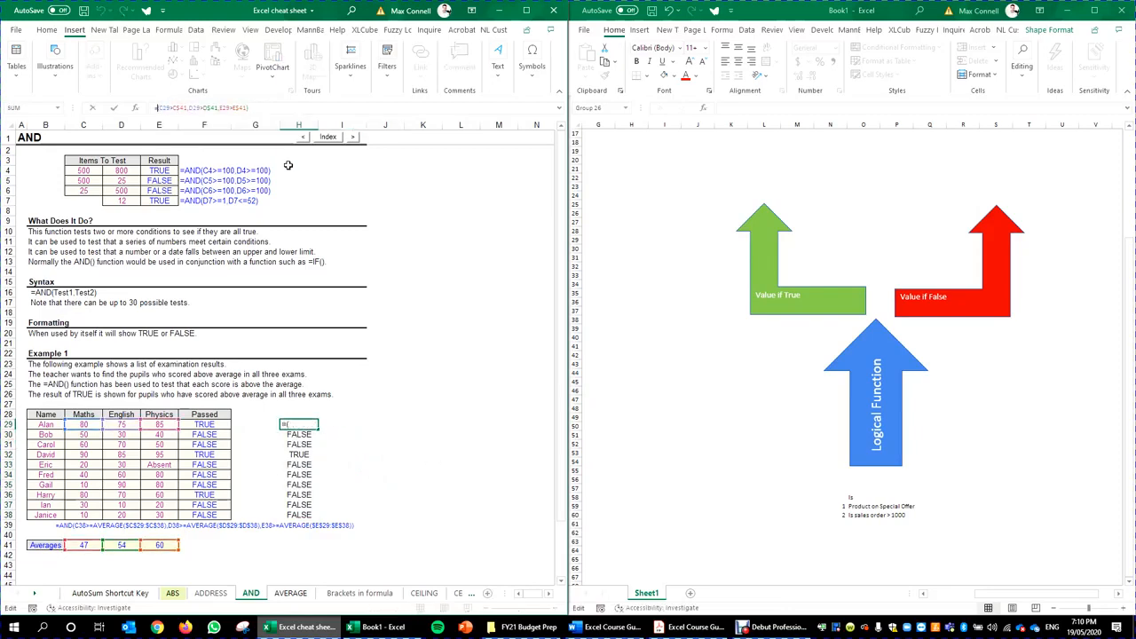
pyautogui.write('not')
pyautogui.press('Return')
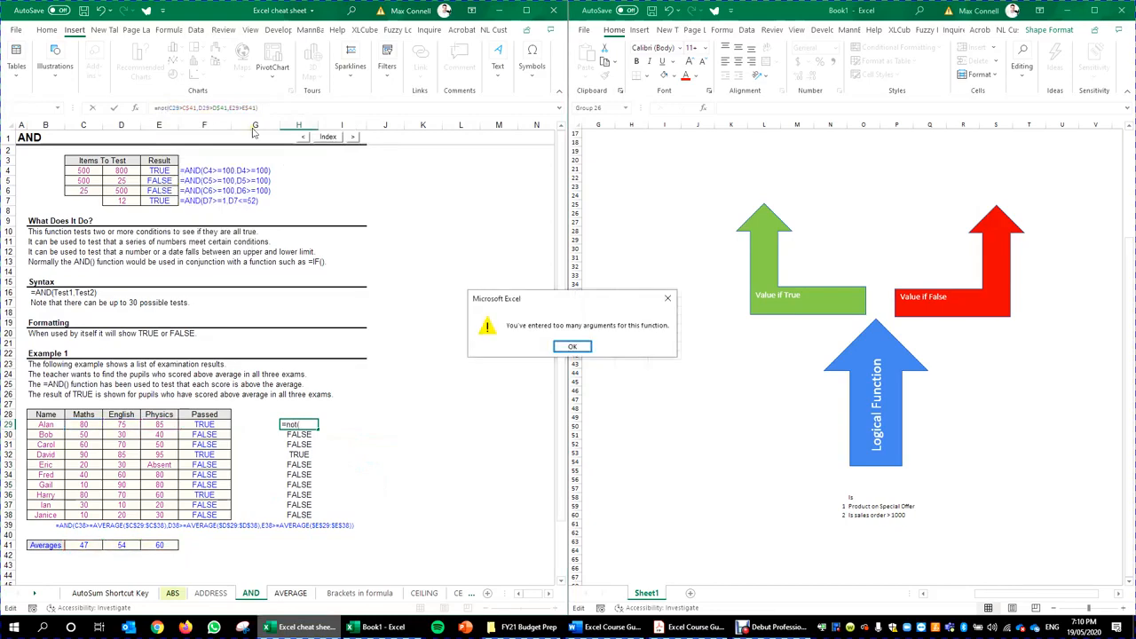
pyautogui.press('Return')
pyautogui.press('Escape')
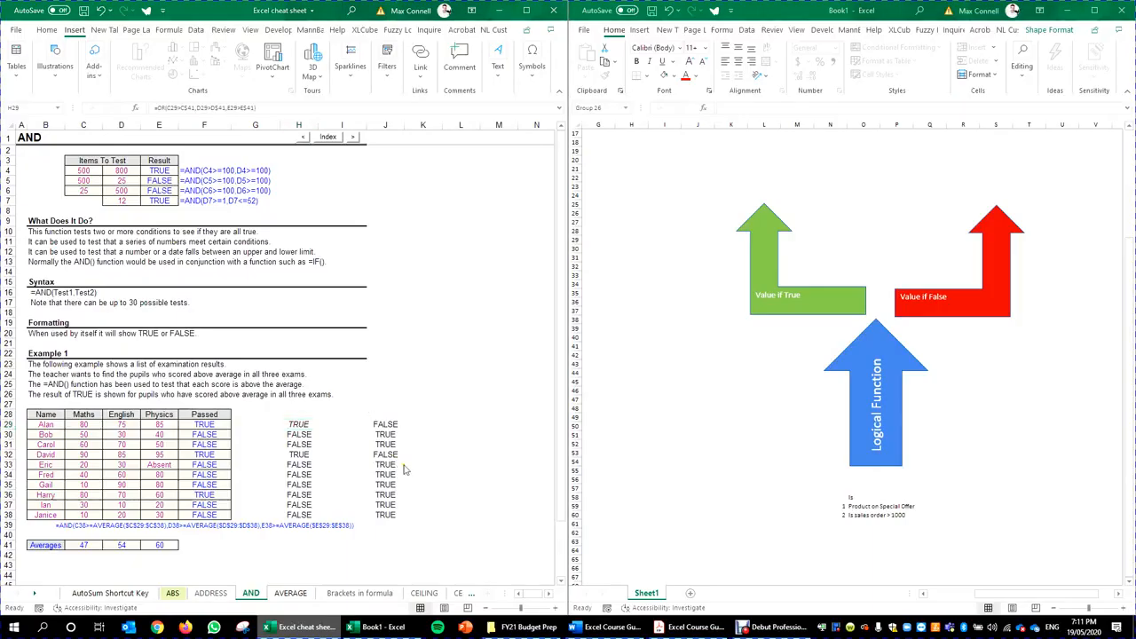
# Examine the NOT(H29) formula in J29 and the OR formula in H29 that it refers to.
pyautogui.click(382, 425)
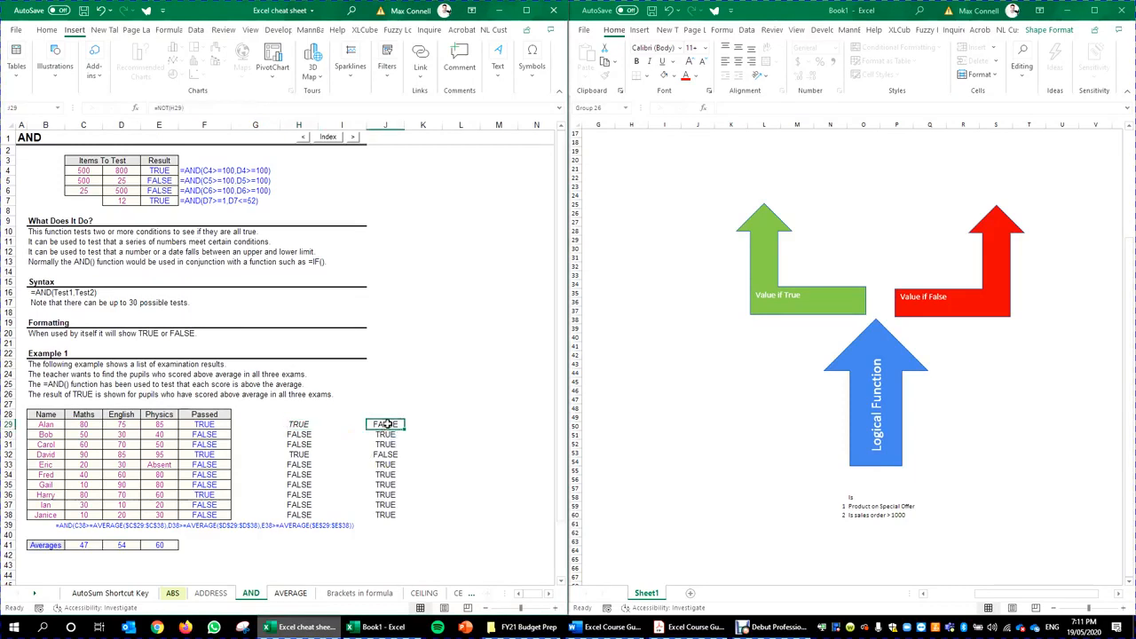
pyautogui.doubleClick(387, 425)
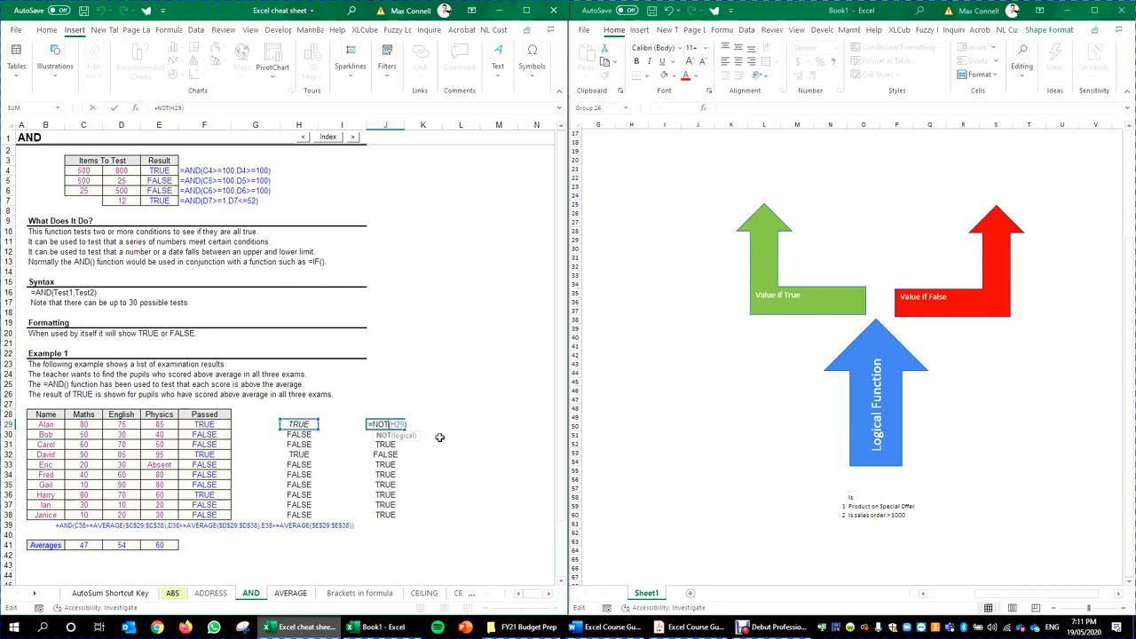
pyautogui.click(296, 427)
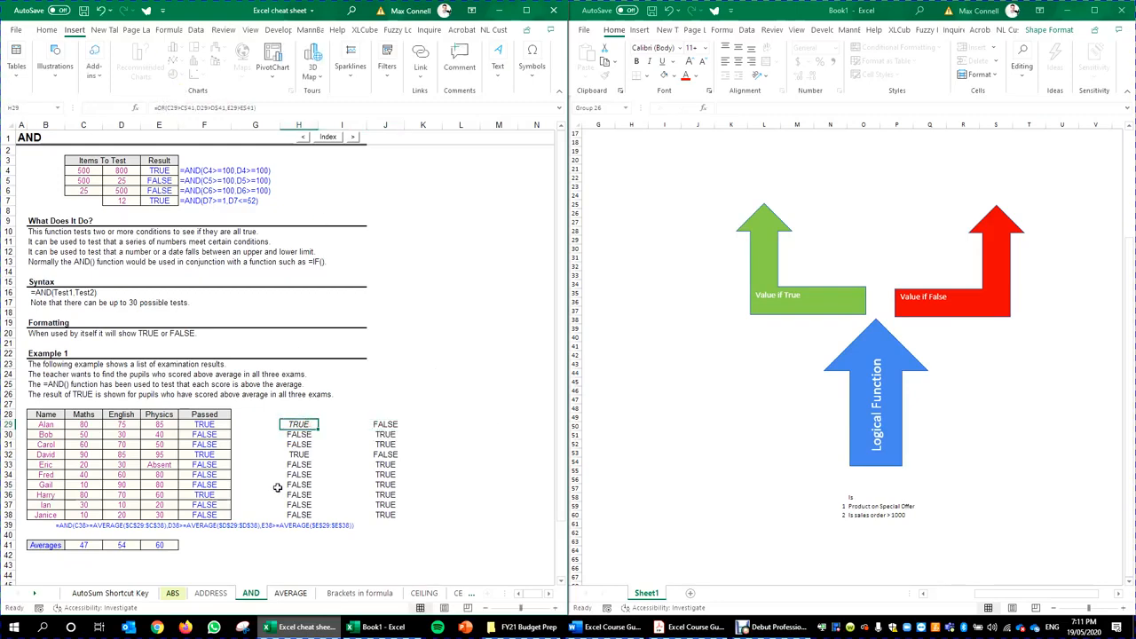
pyautogui.doubleClick(293, 425)
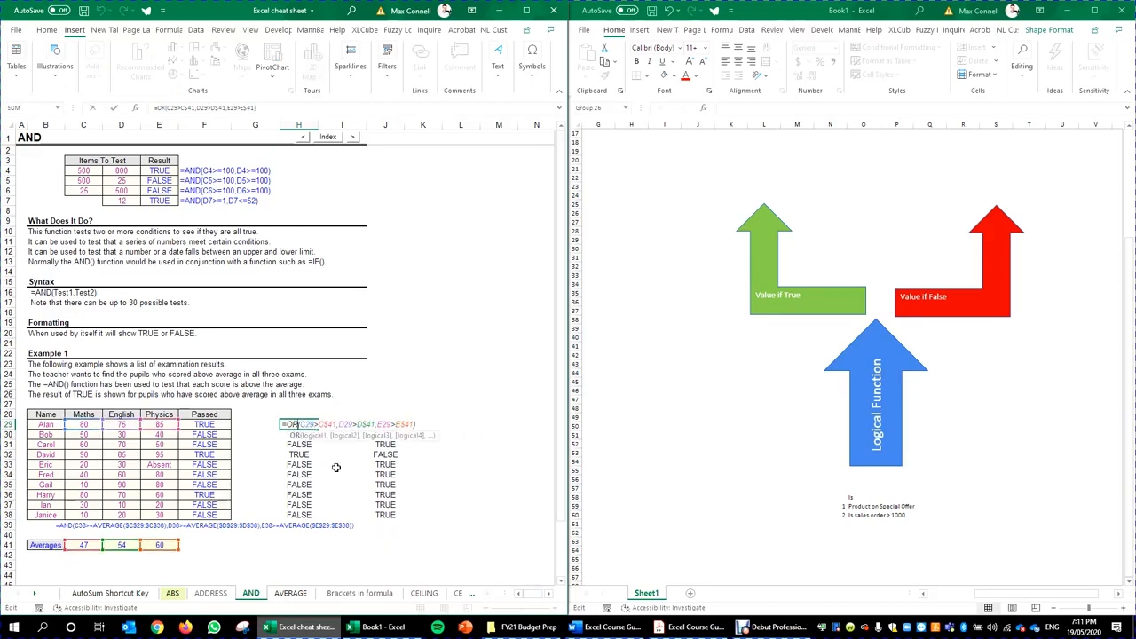
pyautogui.press('Escape')
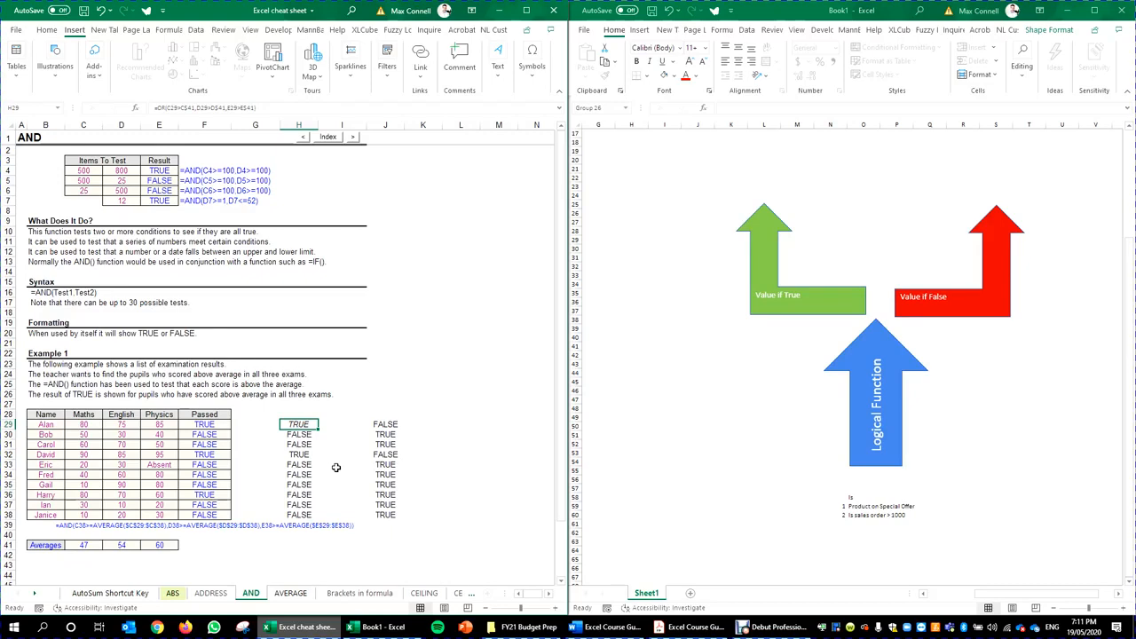
# Wrap the OR formula in H29 in NOT, giving =NOT(OR(C29>C$41,D29>D$41,E29>E$41)).
pyautogui.click(157, 108)
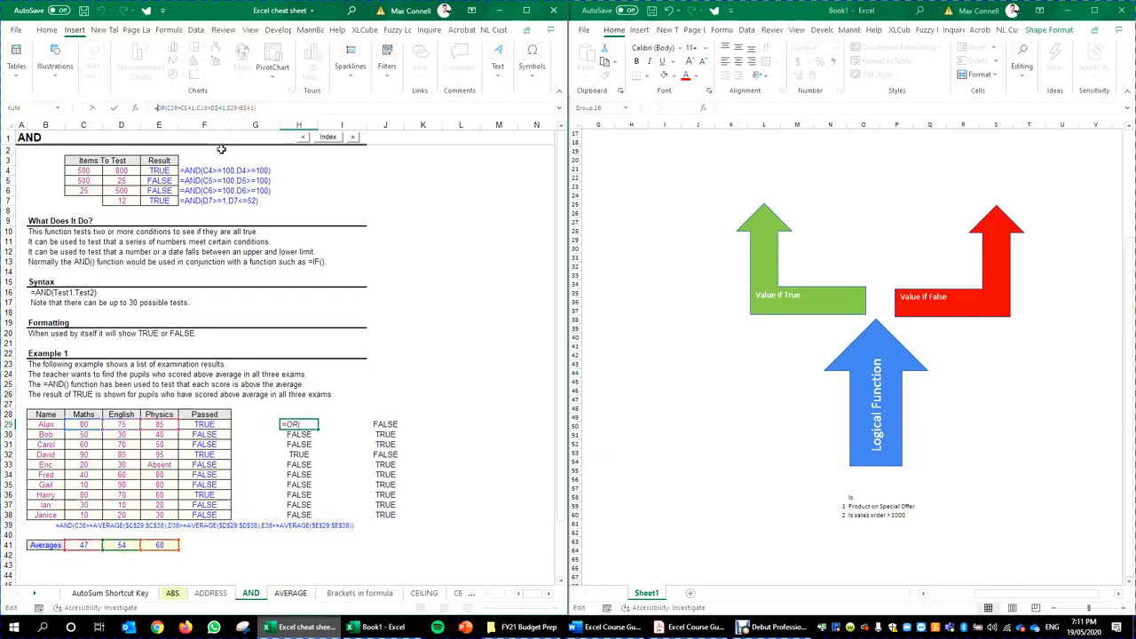
pyautogui.write('not(')
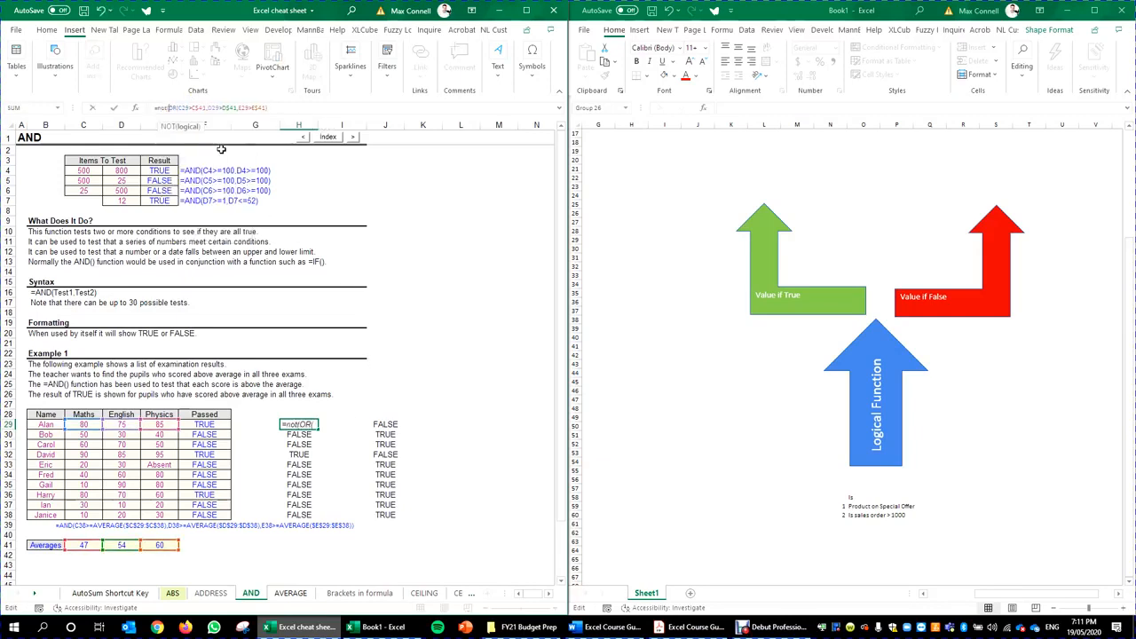
pyautogui.click(270, 106)
pyautogui.hotkey('ctrl', 'Return')
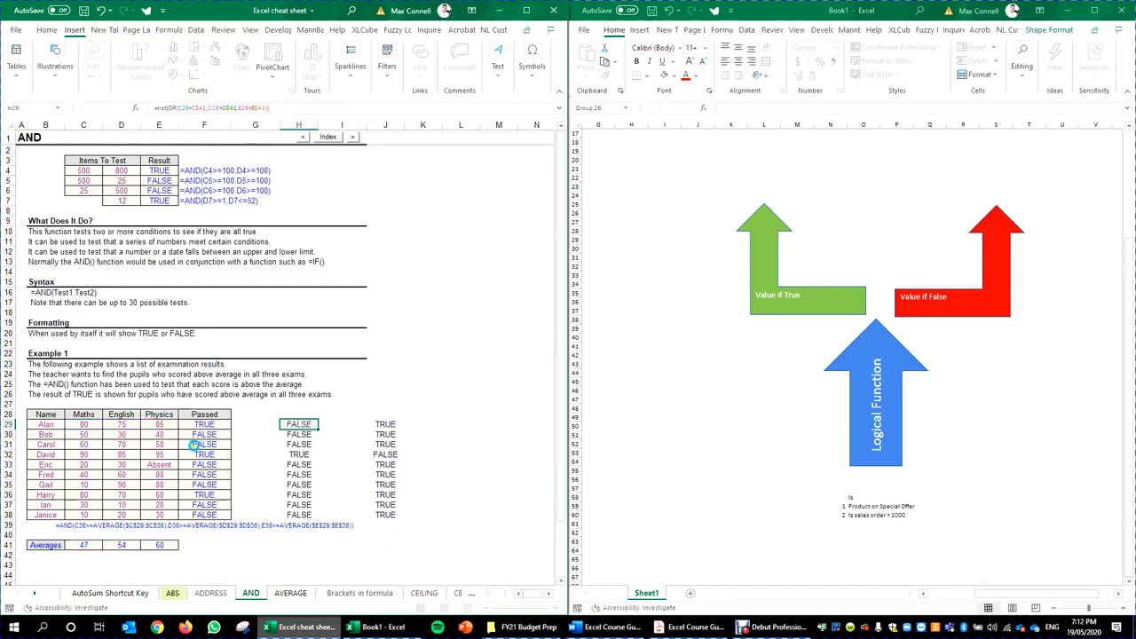
# Fill the NOT(OR) formula from H29 down to H38, and review the formula in H29.
pyautogui.doubleClick(317, 428)
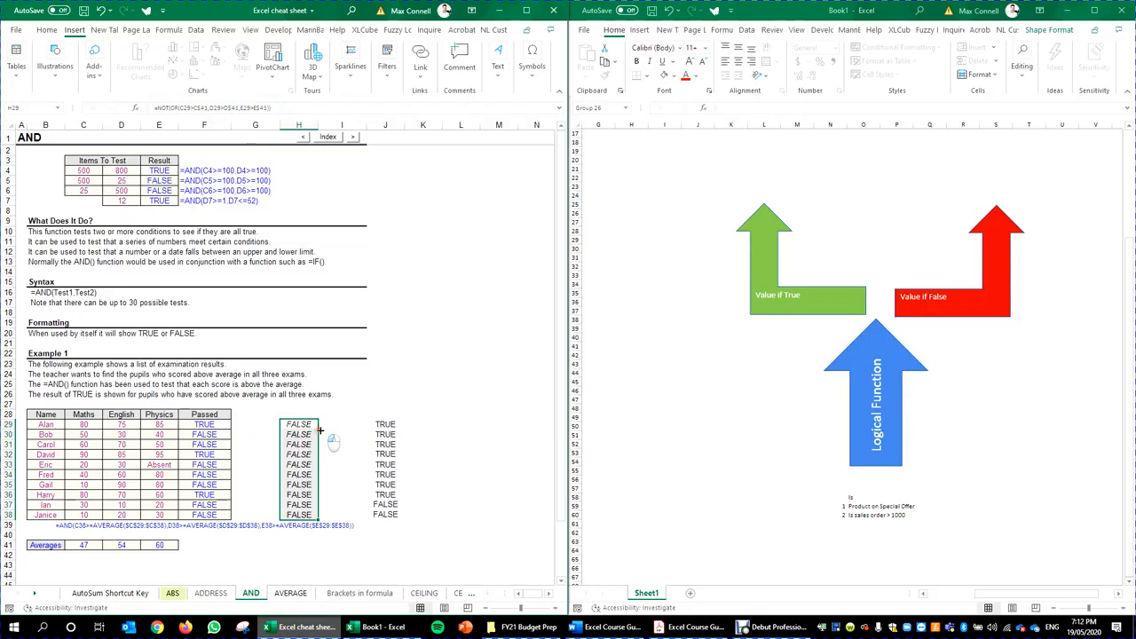
pyautogui.click(319, 500)
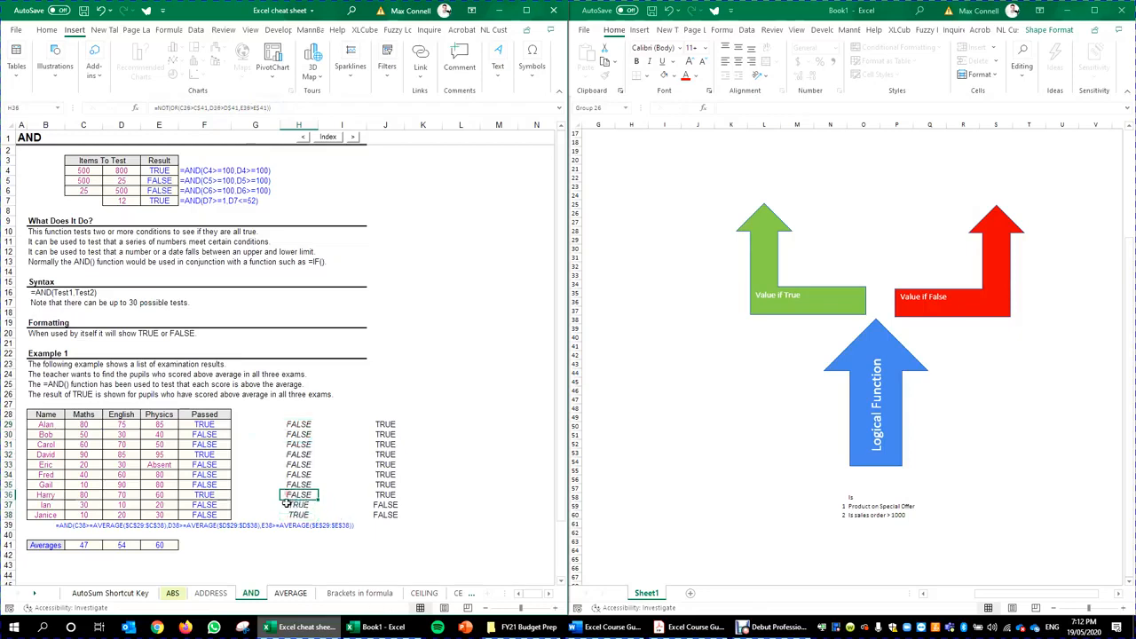
pyautogui.doubleClick(300, 424)
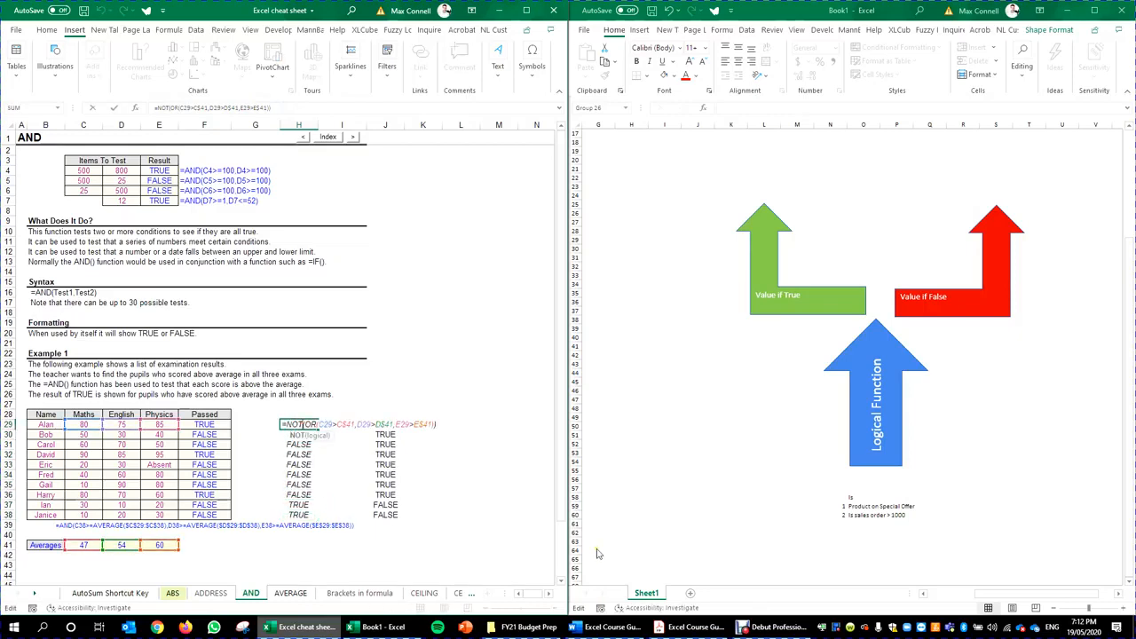
pyautogui.press('Escape')
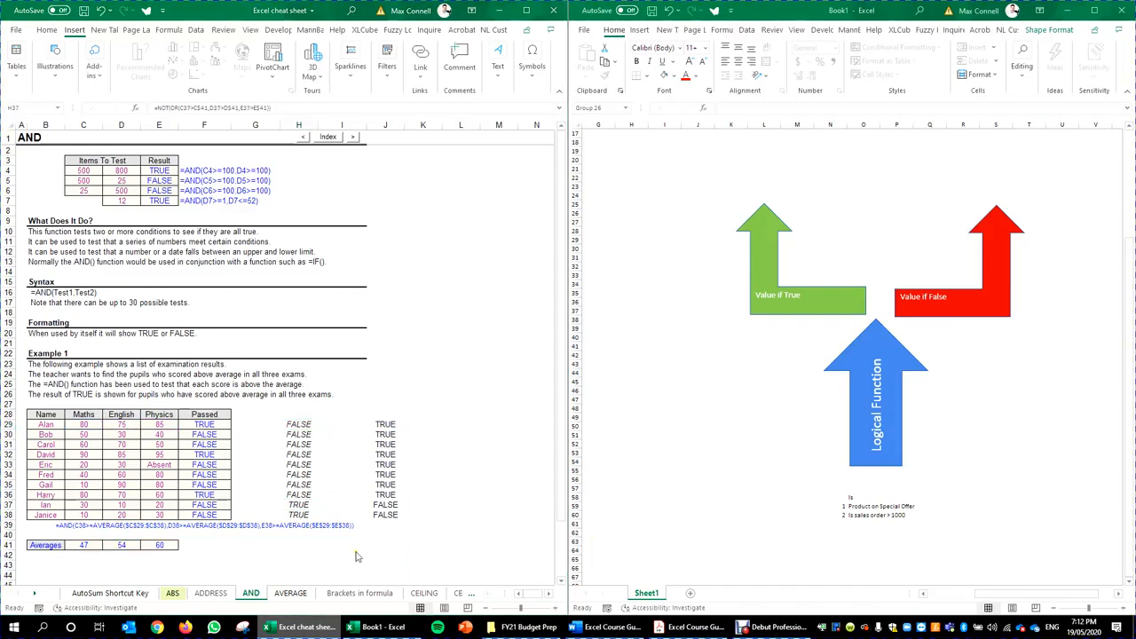
# Compare the NOT results in J37:J38 and the first pupil's scores in C29:E29 with the subject averages in row 41.
pyautogui.click(387, 506)
pyautogui.moveTo(391, 510); pyautogui.dragTo(387, 518)
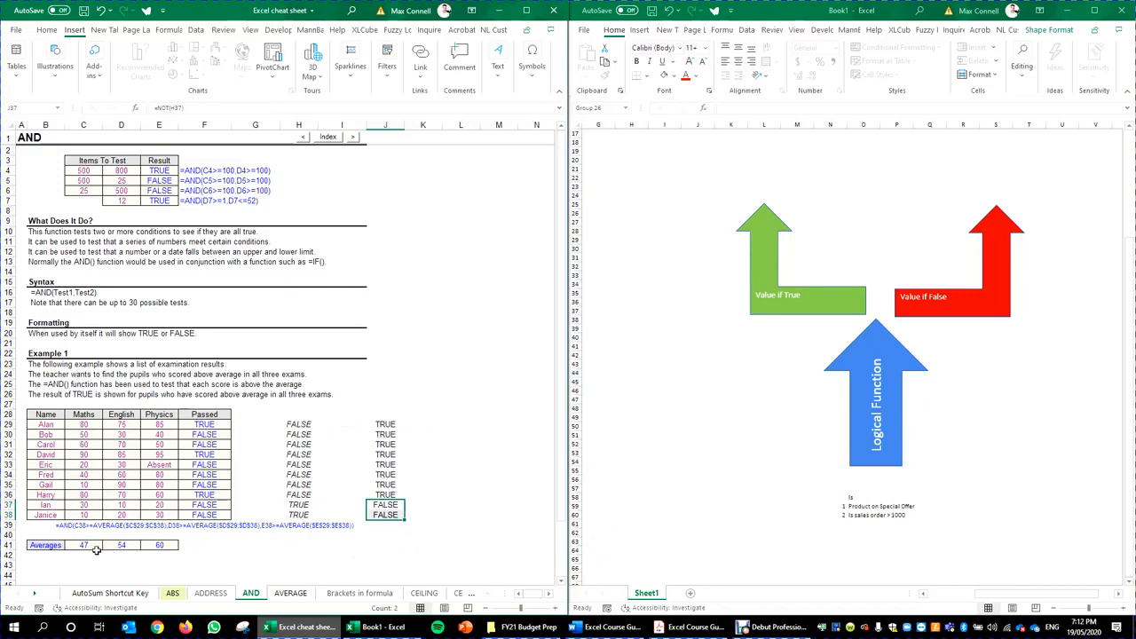
pyautogui.click(400, 507)
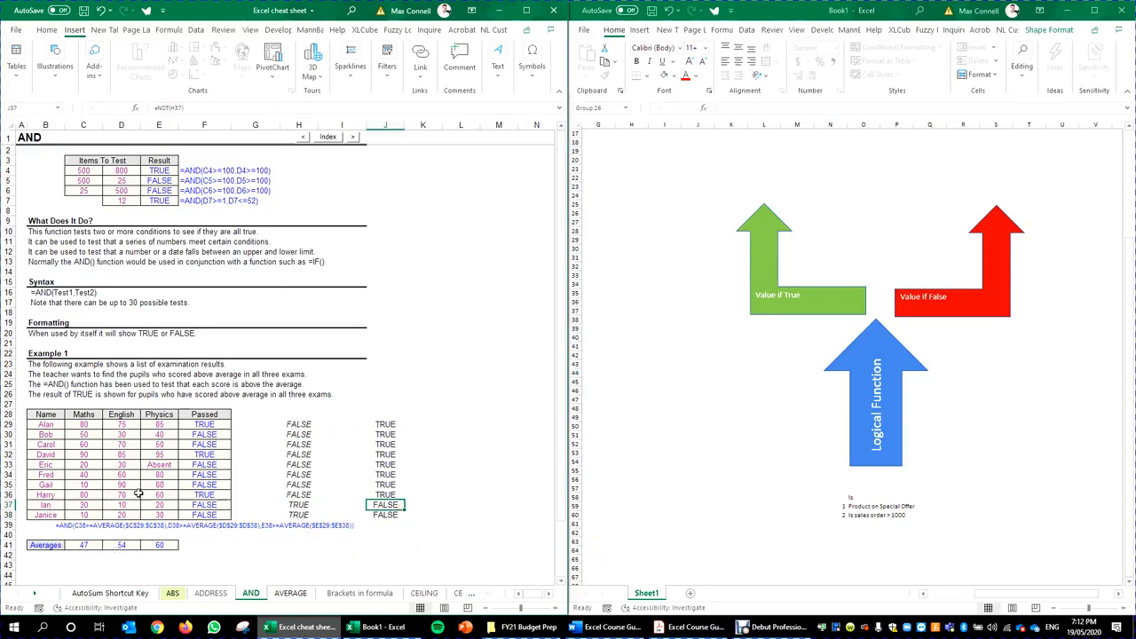
pyautogui.click(384, 515)
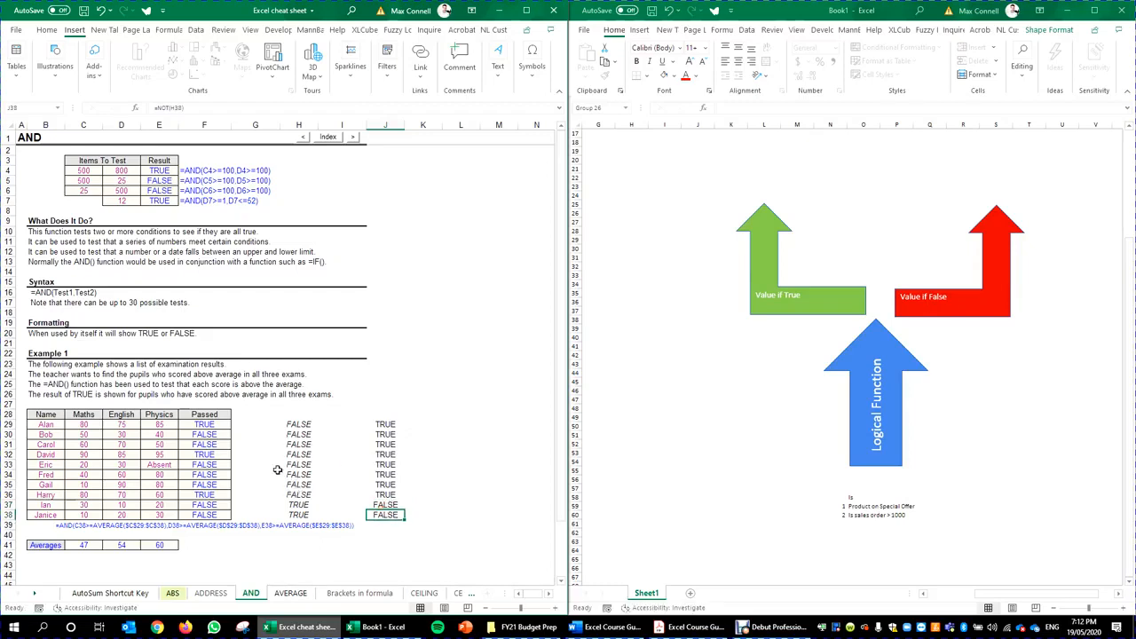
pyautogui.moveTo(84, 425); pyautogui.dragTo(109, 427)
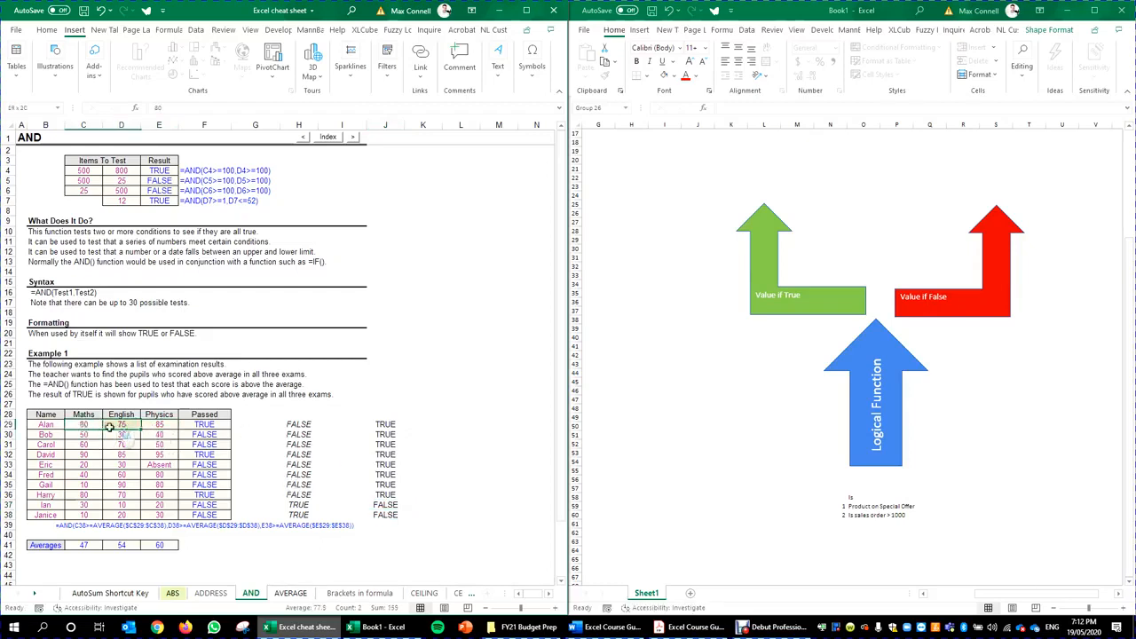
pyautogui.click(160, 425)
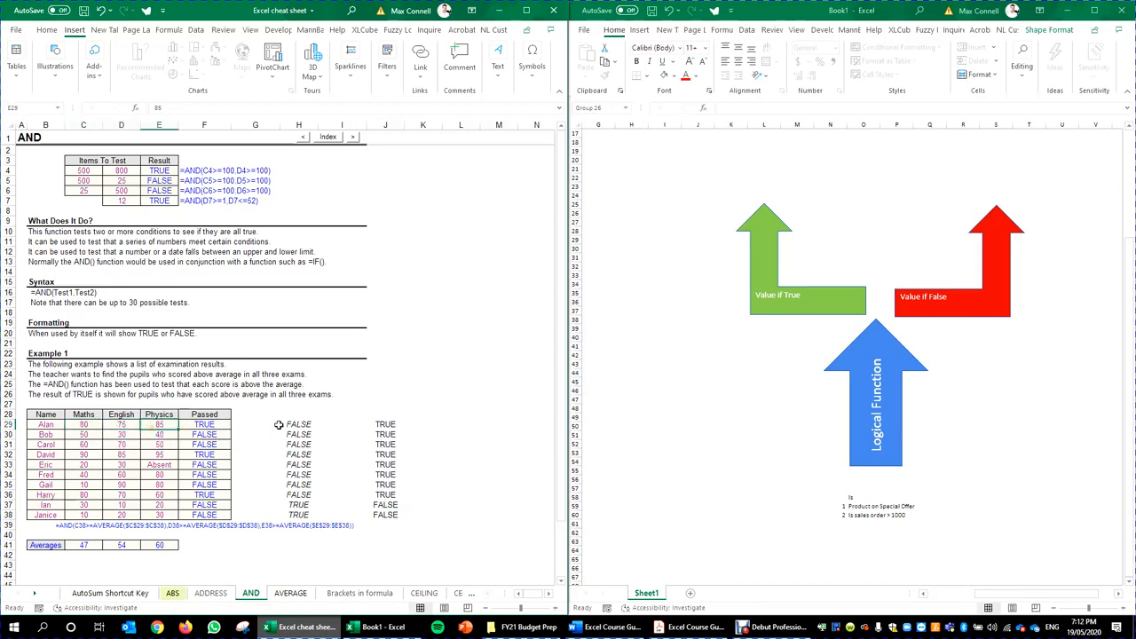
pyautogui.click(84, 424)
pyautogui.click(112, 425)
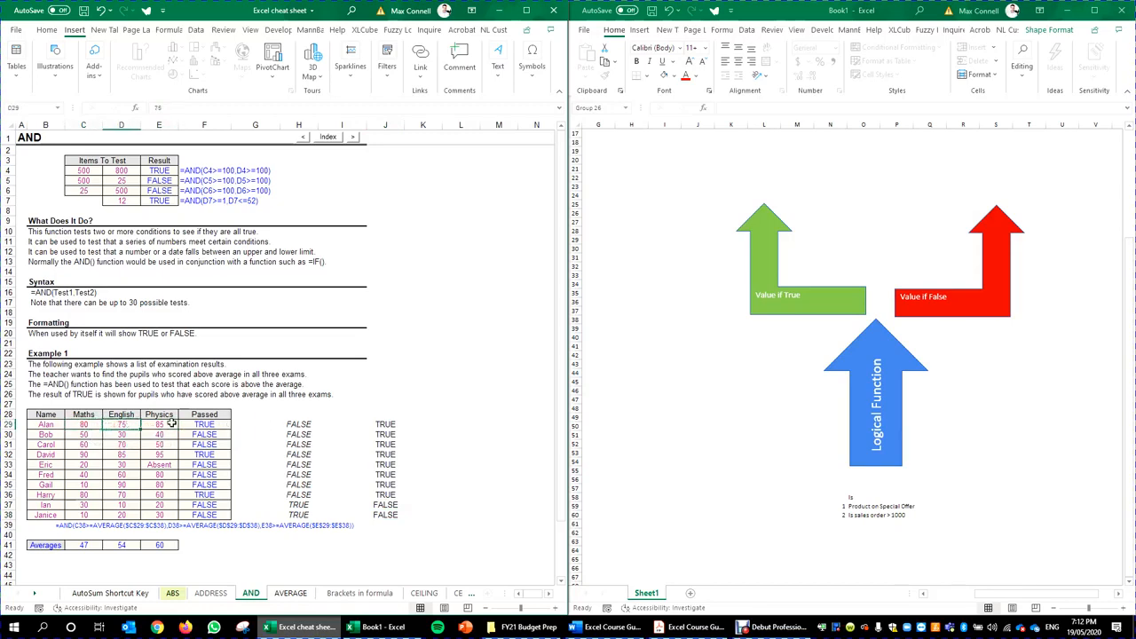
# Replace OR with AND in H29, giving =NOT(AND(C29>C$41,D29>D$41,E29>E$41)), and fill the formula down to H38.
pyautogui.moveTo(89, 425); pyautogui.dragTo(121, 426)
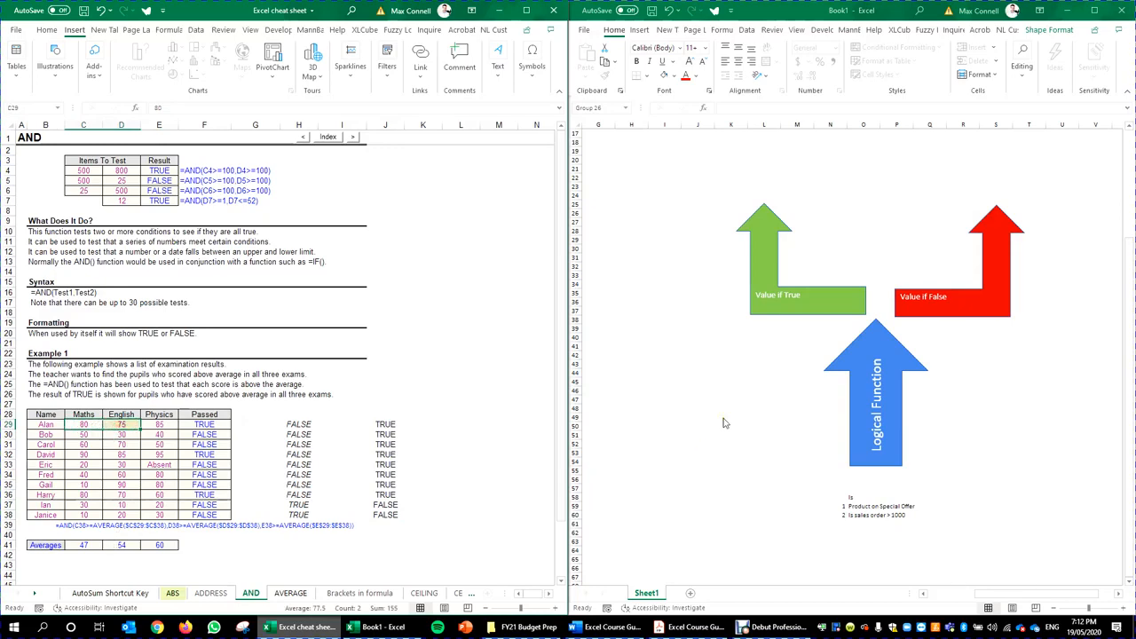
pyautogui.click(302, 424)
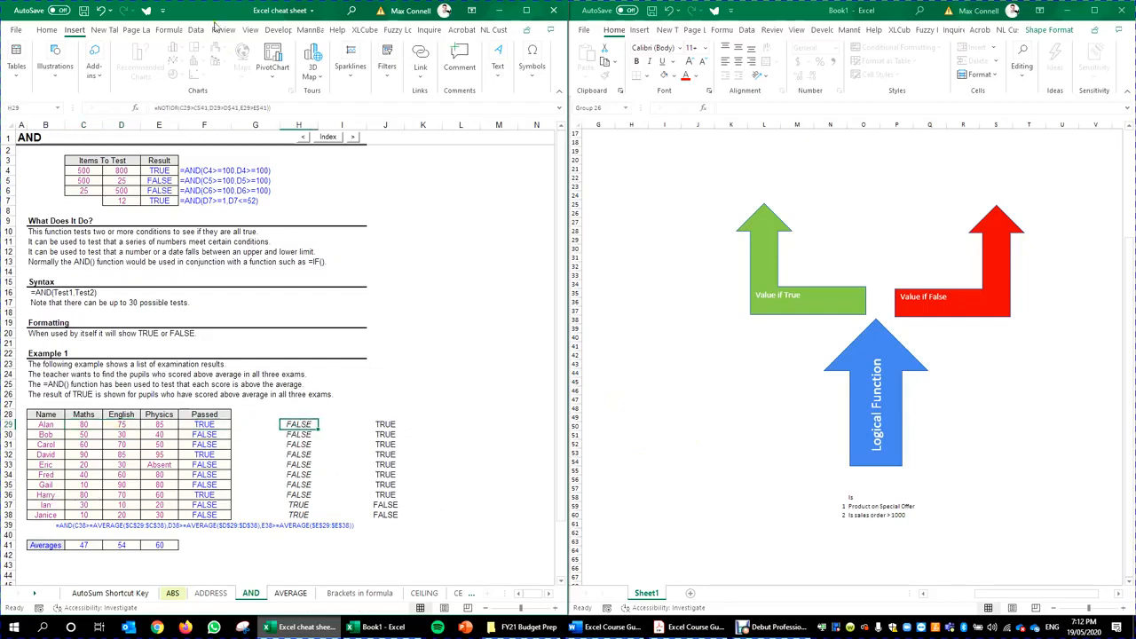
pyautogui.click(177, 108)
pyautogui.write('and')
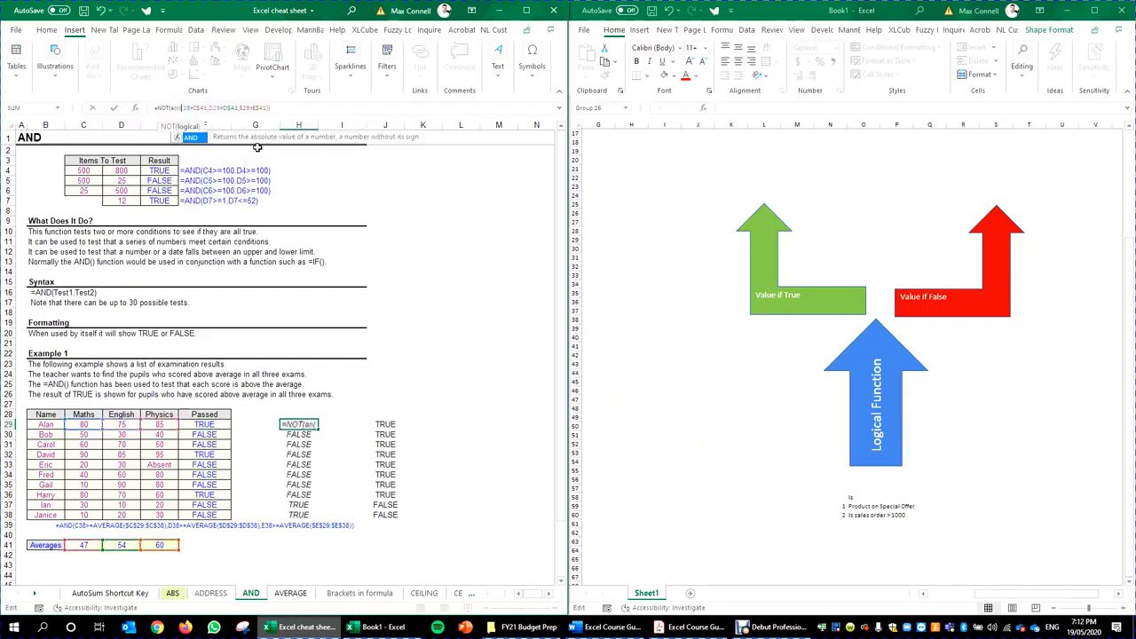
pyautogui.write('d')
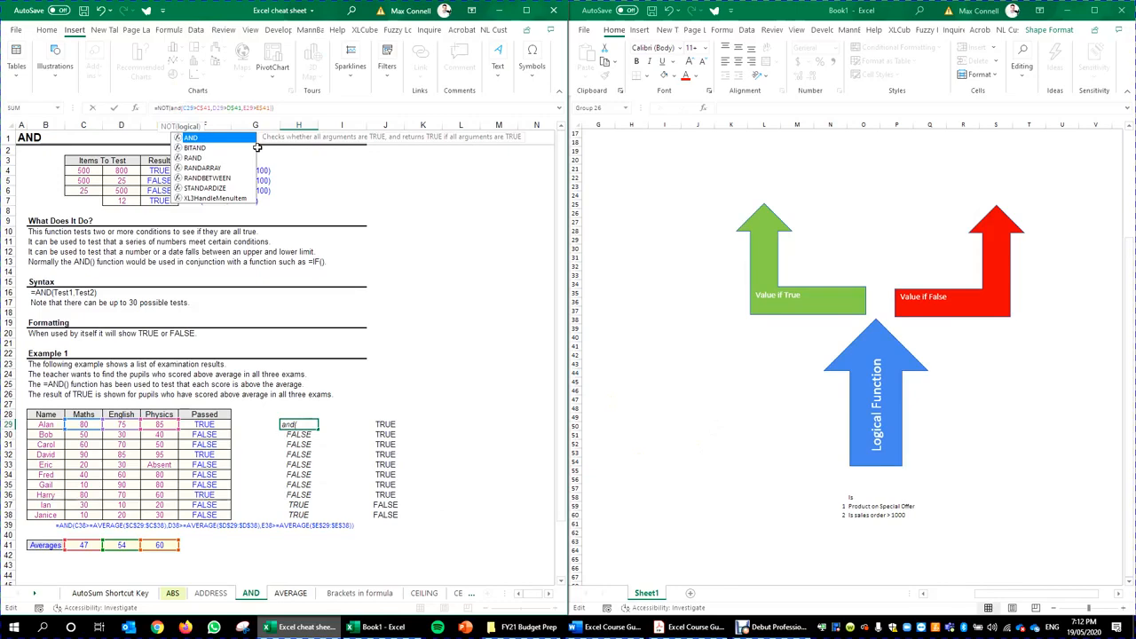
pyautogui.hotkey('ctrl', 'Return')
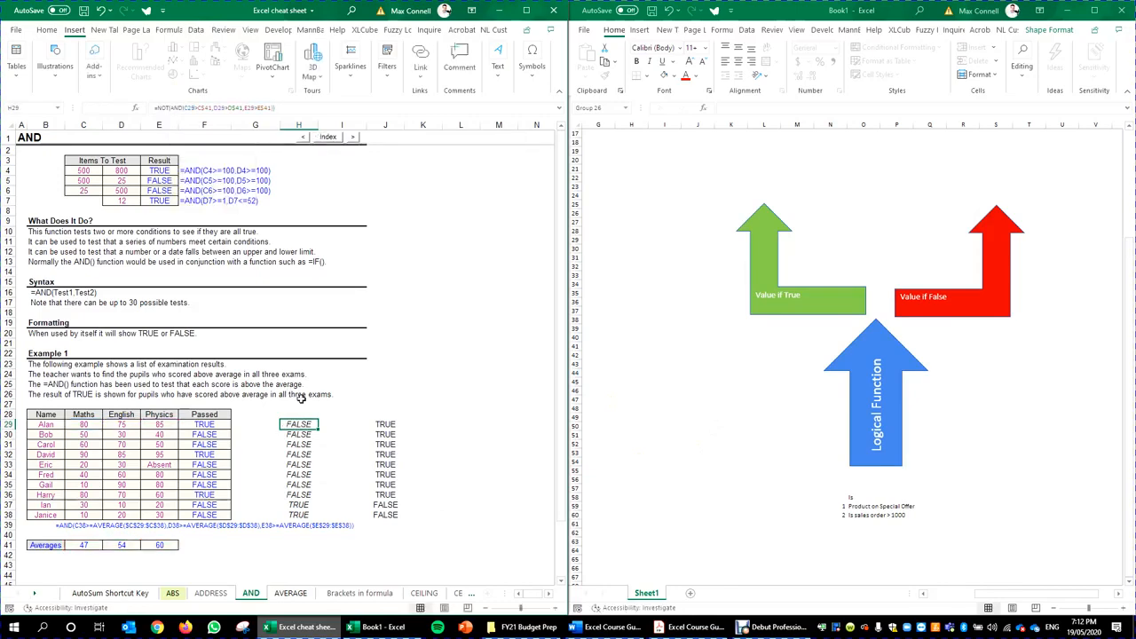
pyautogui.doubleClick(319, 431)
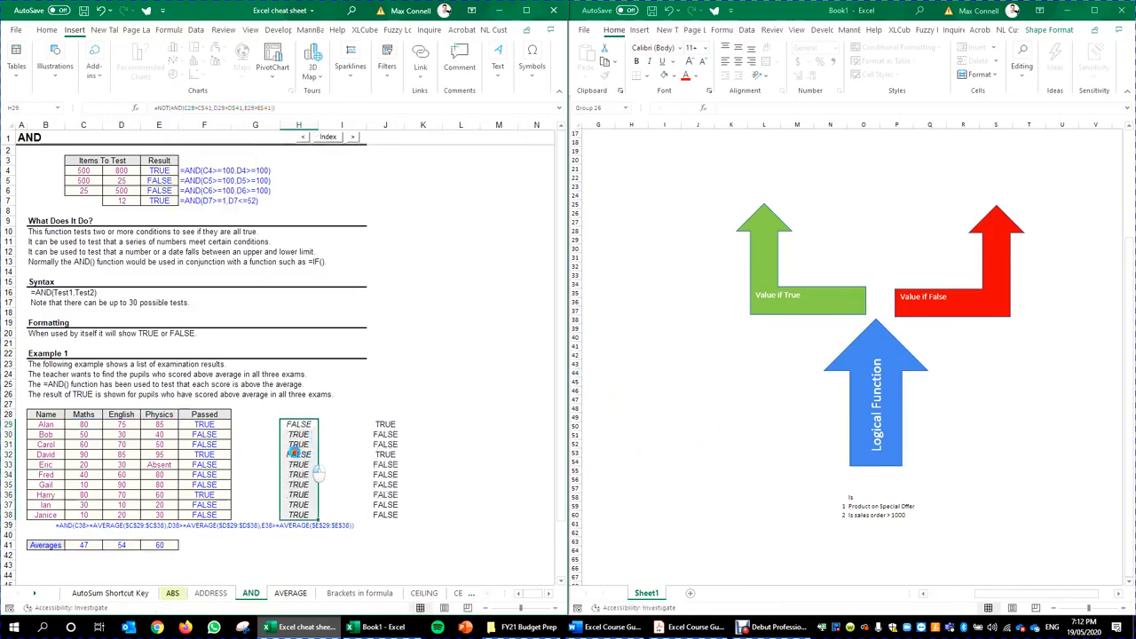
# Compare the NOT(AND) results in H29 and H32 with the scores in C32:E32 and the averages in row 41.
pyautogui.click(295, 424)
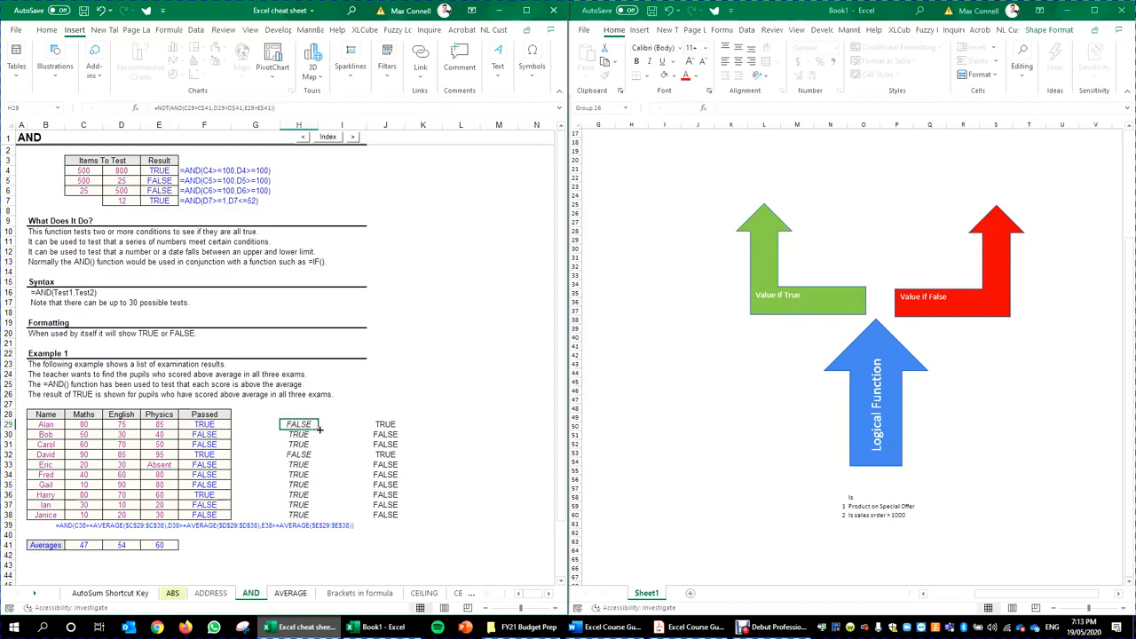
pyautogui.click(76, 435)
pyautogui.click(314, 426)
pyautogui.click(308, 455)
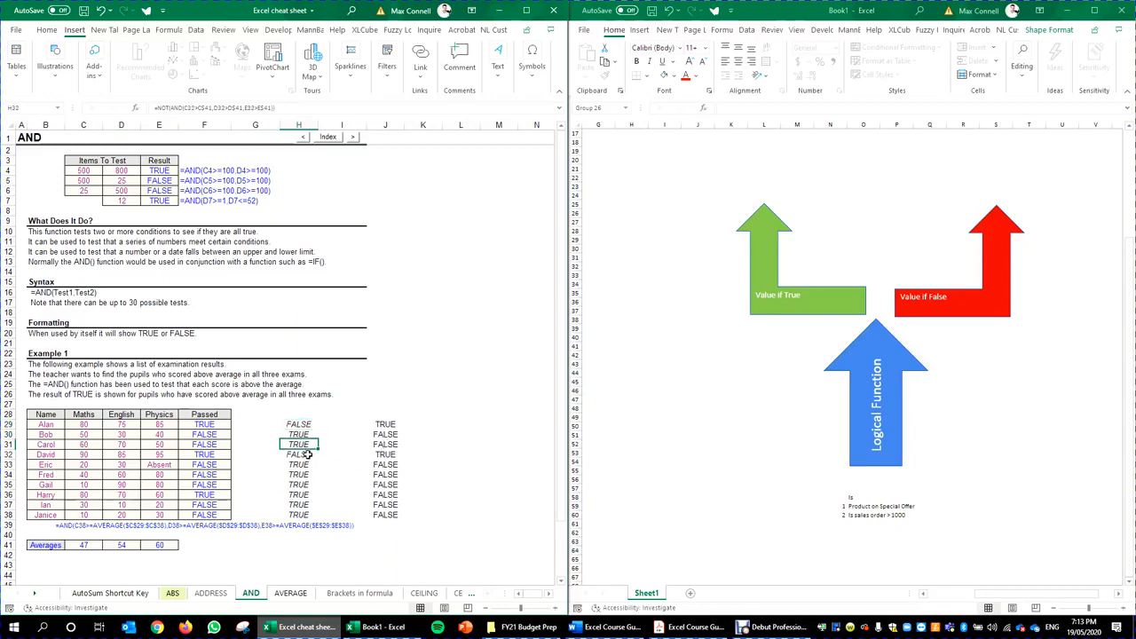
pyautogui.moveTo(319, 465)
pyautogui.mouseDown()
pyautogui.moveTo(89, 455)
pyautogui.moveTo(164, 455)
pyautogui.mouseUp()
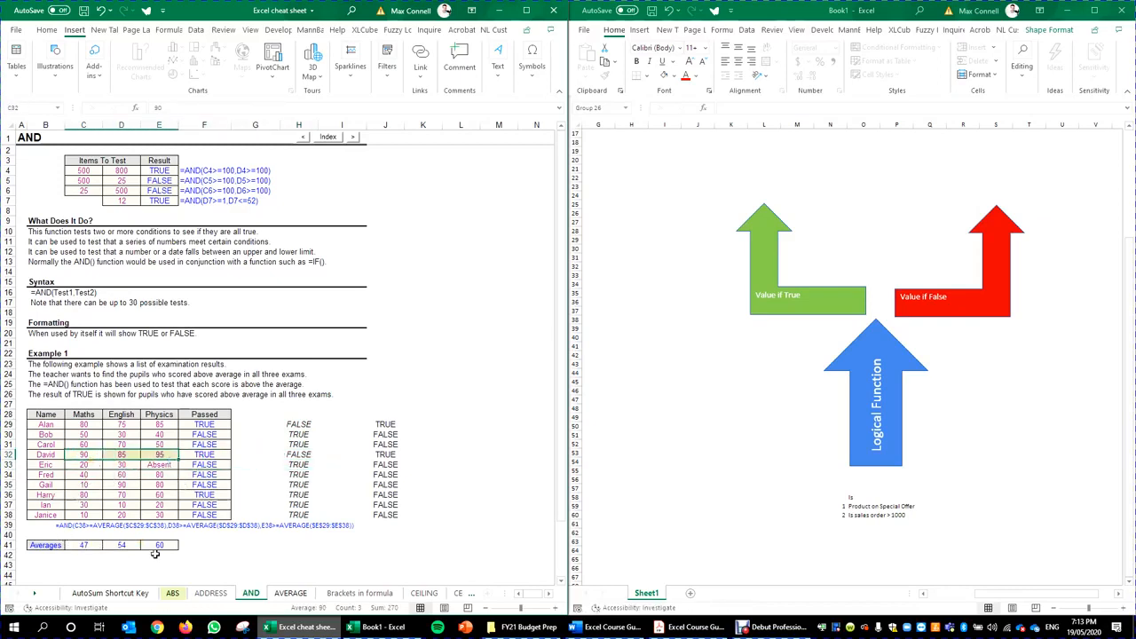
# Clear the trial formulas from H29:J38 beside the exam results table.
pyautogui.click(299, 465)
pyautogui.moveTo(298, 424); pyautogui.dragTo(371, 513)
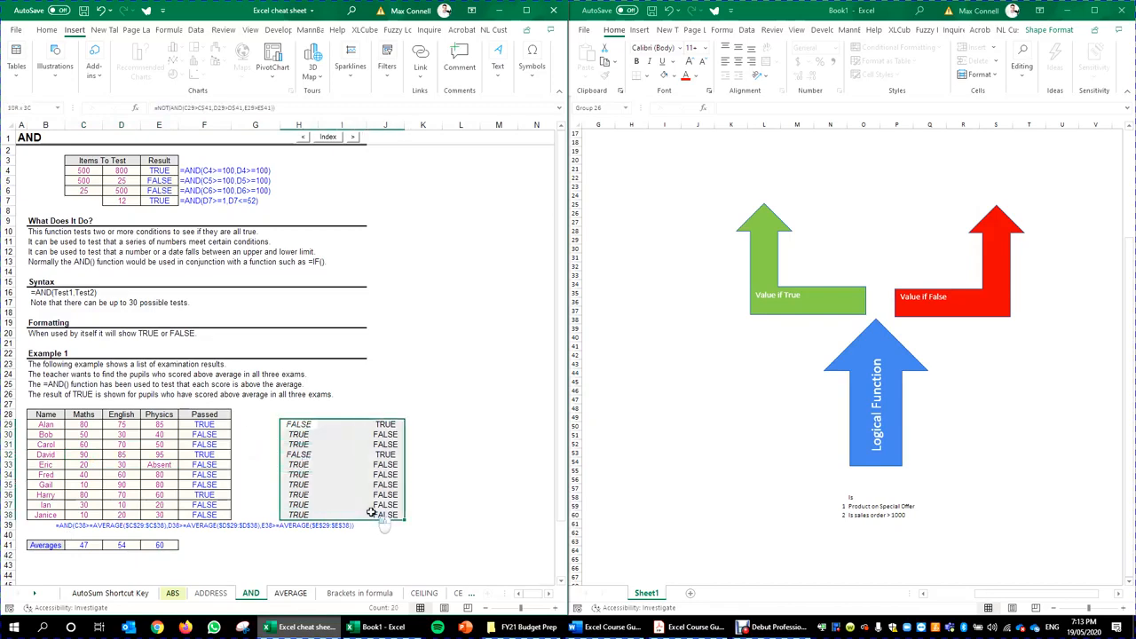
pyautogui.press('Delete')
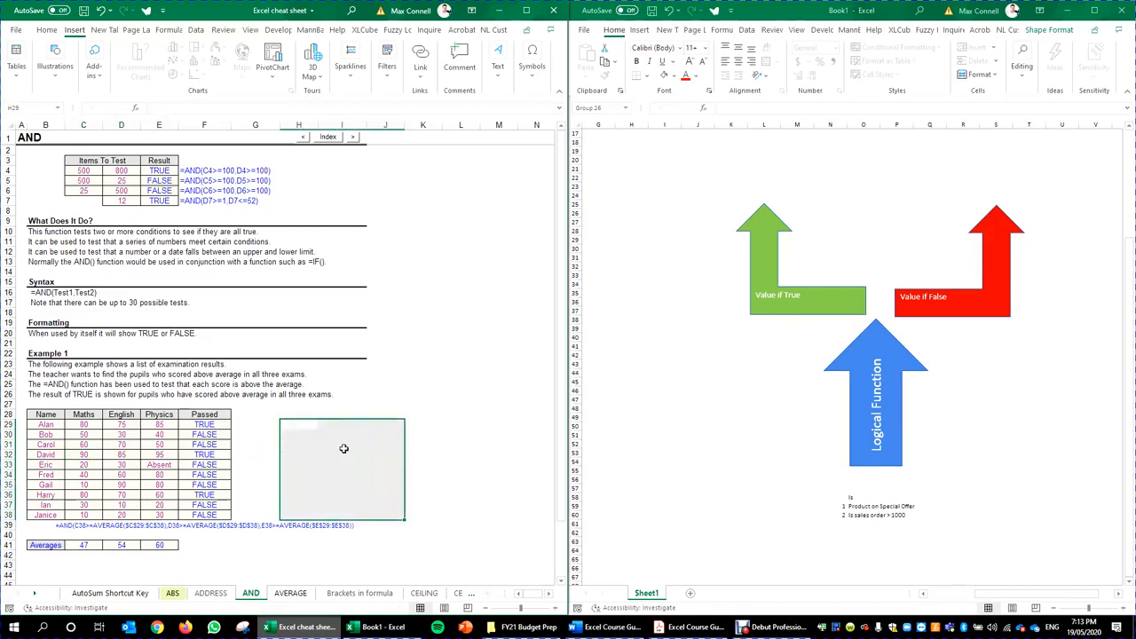
pyautogui.click(344, 448)
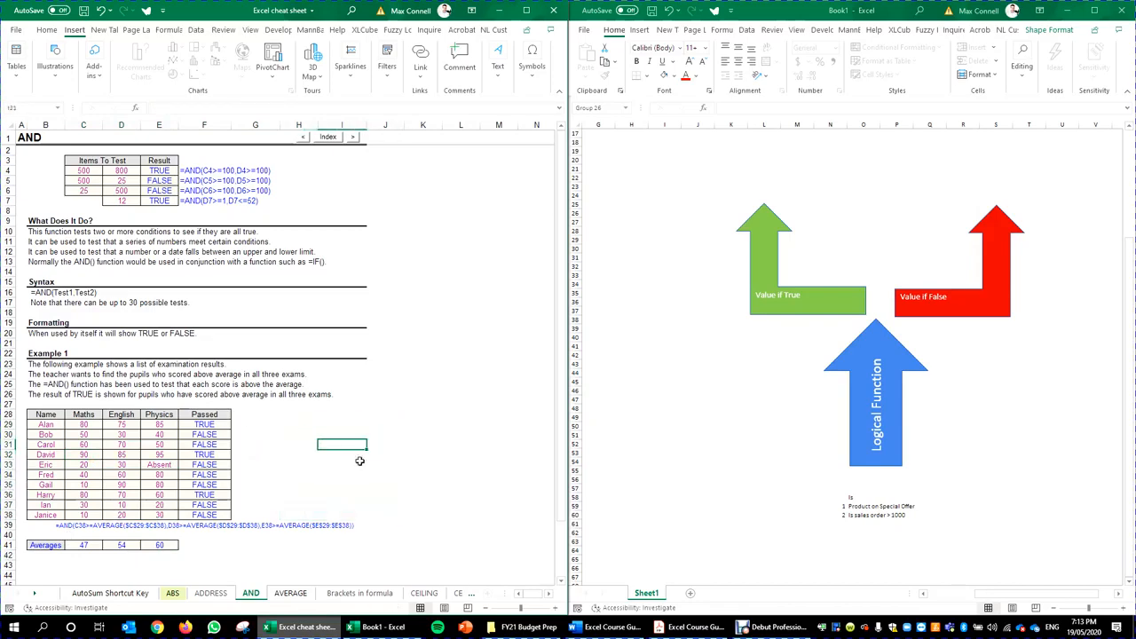
pyautogui.click(292, 415)
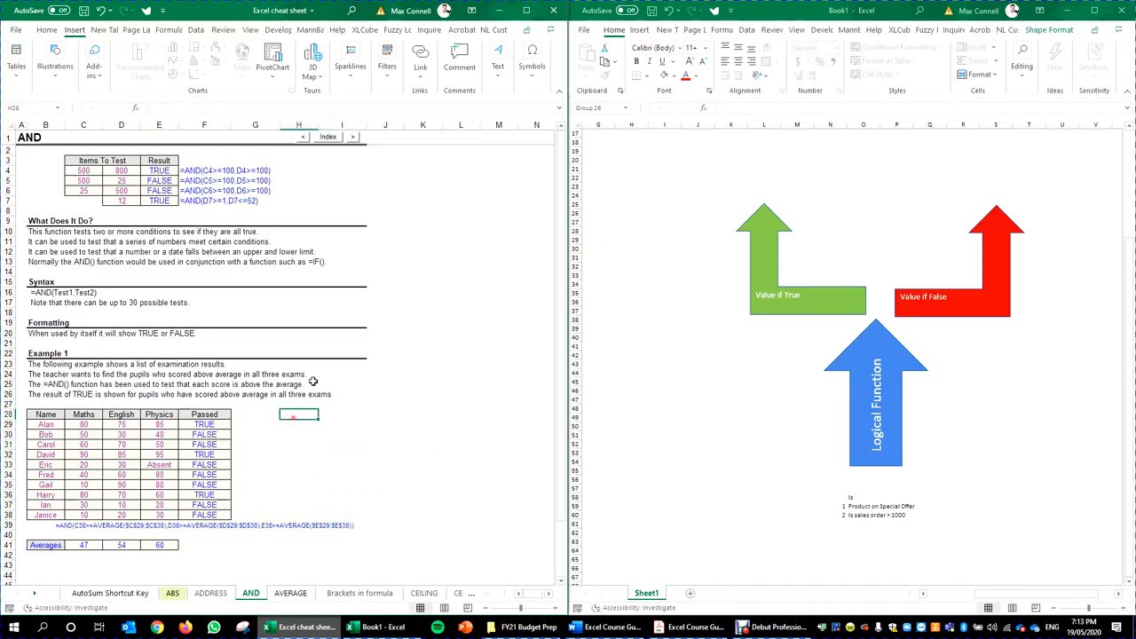
pyautogui.press('Down')
pyautogui.press('Right')
pyautogui.press('Left')
pyautogui.press('Right')
pyautogui.press('Left')
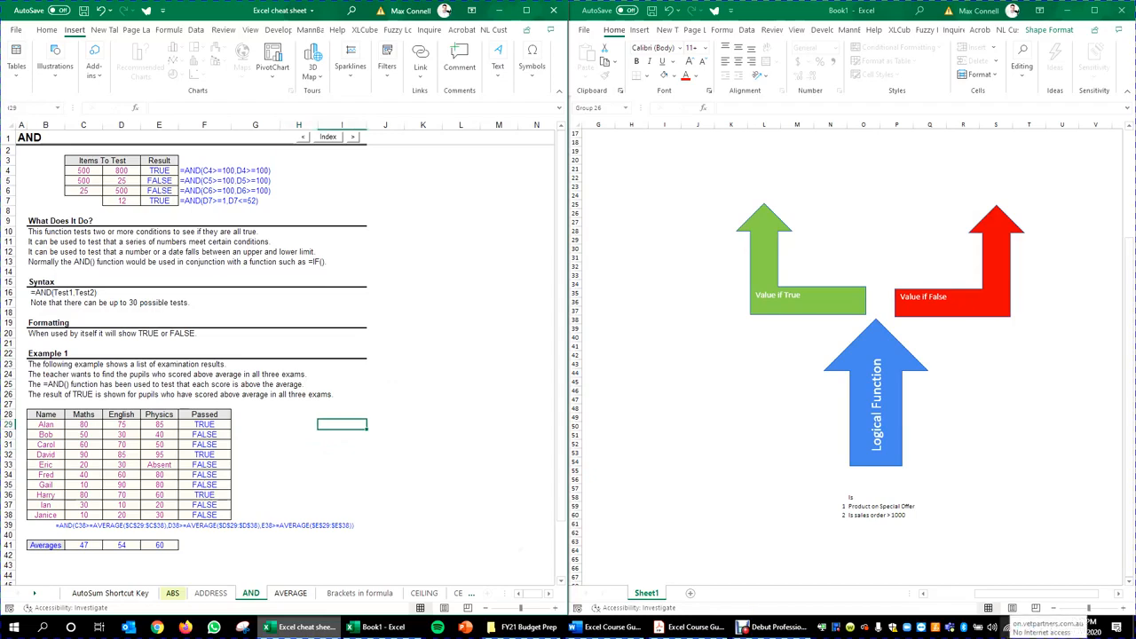
pyautogui.press('Left')
pyautogui.press('Left')
pyautogui.press('Left')
pyautogui.press('Right')
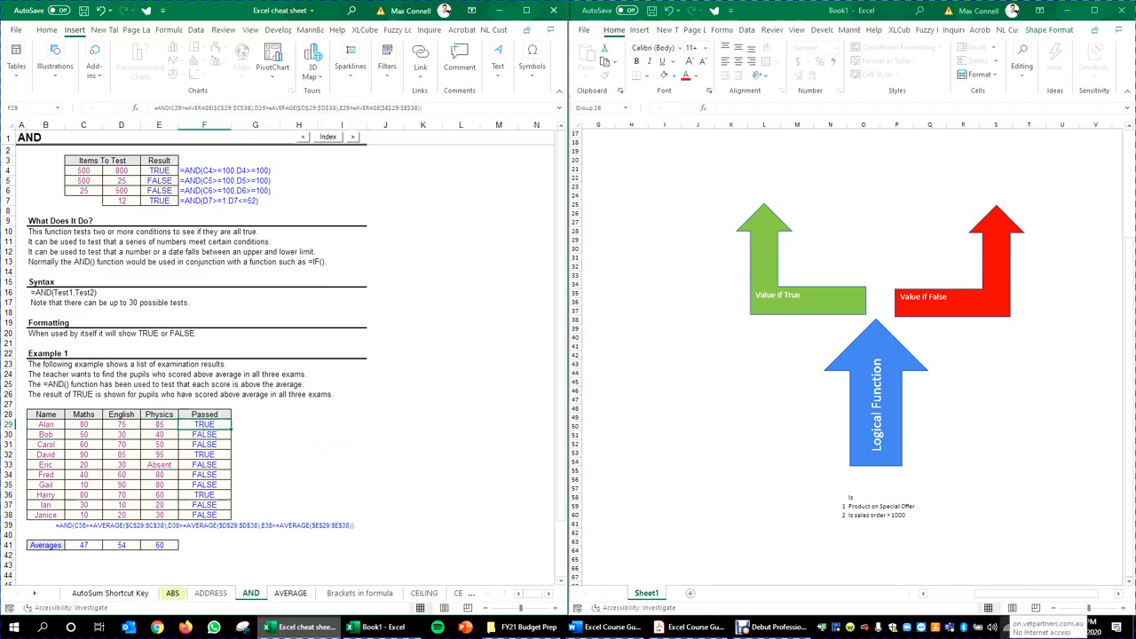
# Start an AND formula in H29 with C29>C41 as its first condition.
pyautogui.press('Right')
pyautogui.press('Right')
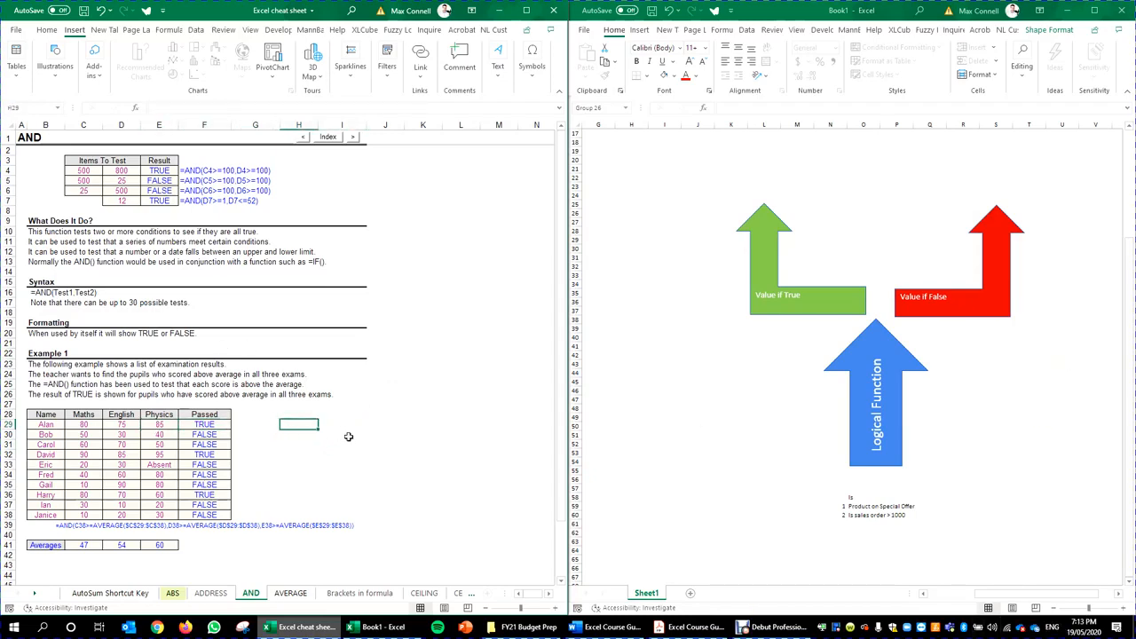
pyautogui.write('=and')
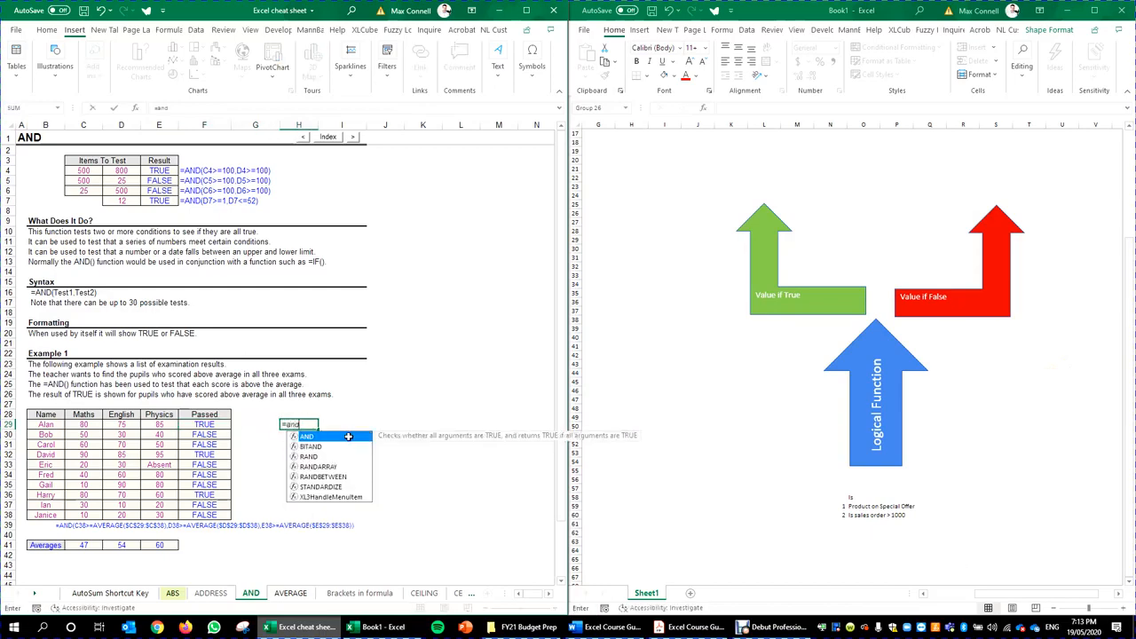
pyautogui.write('(')
pyautogui.press('Left')
pyautogui.press('Left')
pyautogui.press('Left')
pyautogui.press('Left')
pyautogui.press('Left')
pyautogui.write('>')
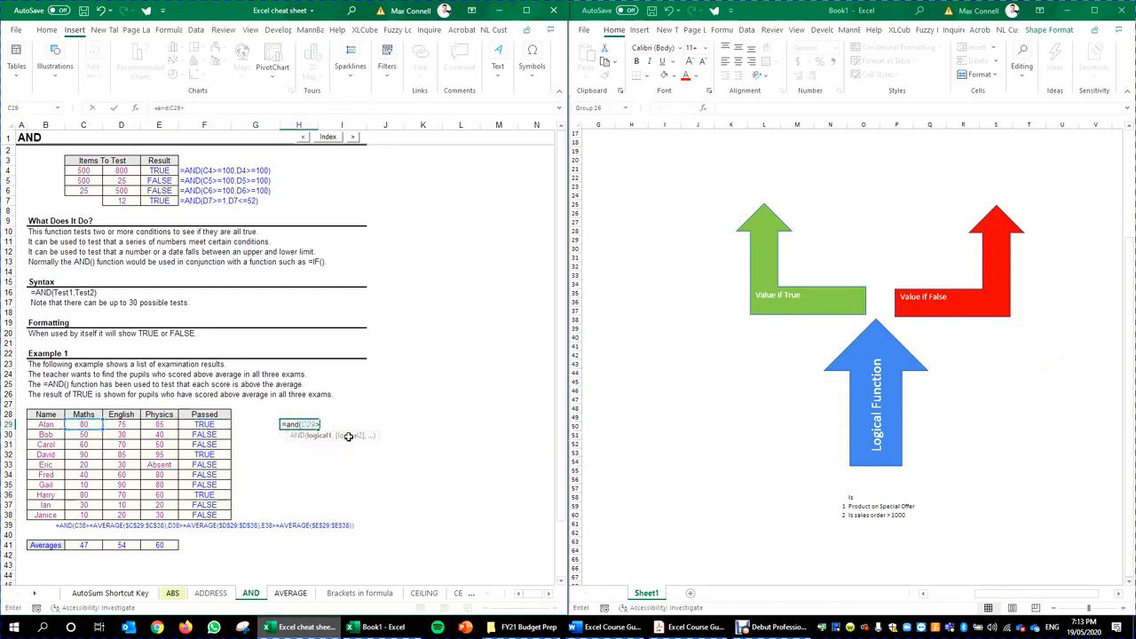
pyautogui.click(96, 545)
pyautogui.write(',')
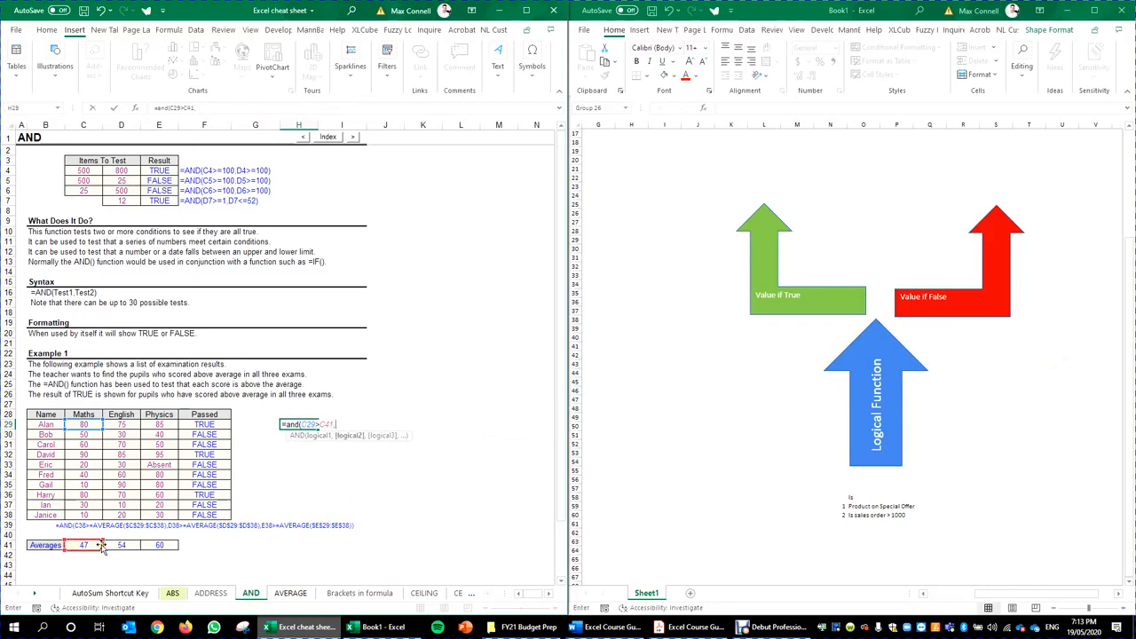
# Add the conditions D29>D41 and E29>E41 to the AND formula in H29 and enter it.
pyautogui.click(121, 425)
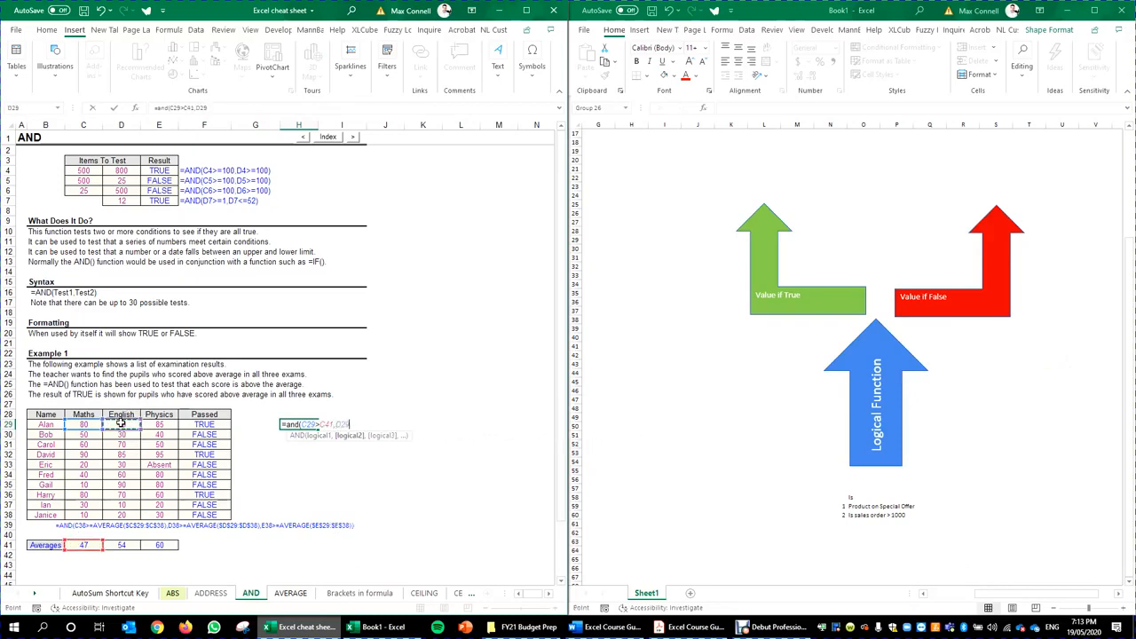
pyautogui.write('>')
pyautogui.click(120, 545)
pyautogui.write(',')
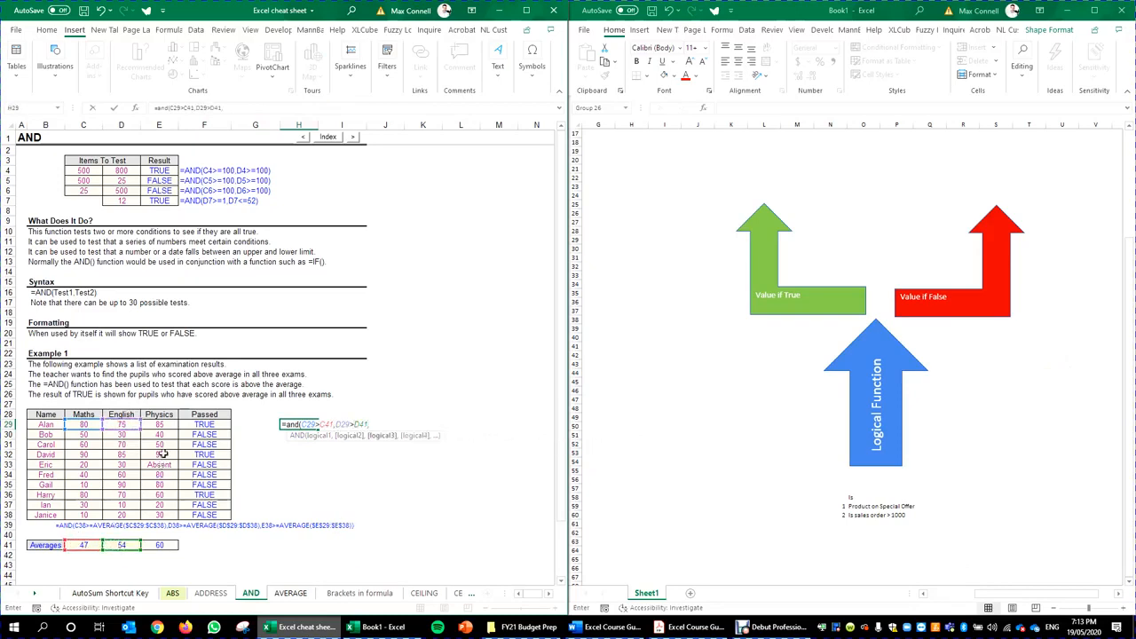
pyautogui.click(164, 426)
pyautogui.write('>')
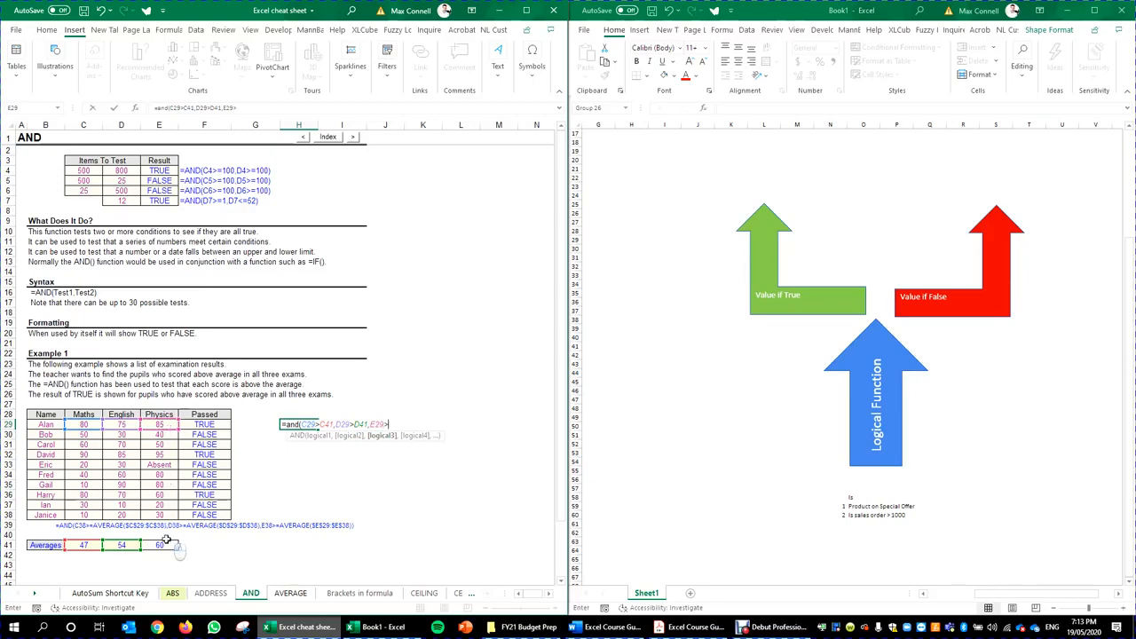
pyautogui.click(164, 545)
pyautogui.write(')')
pyautogui.hotkey('ctrl', 'Return')
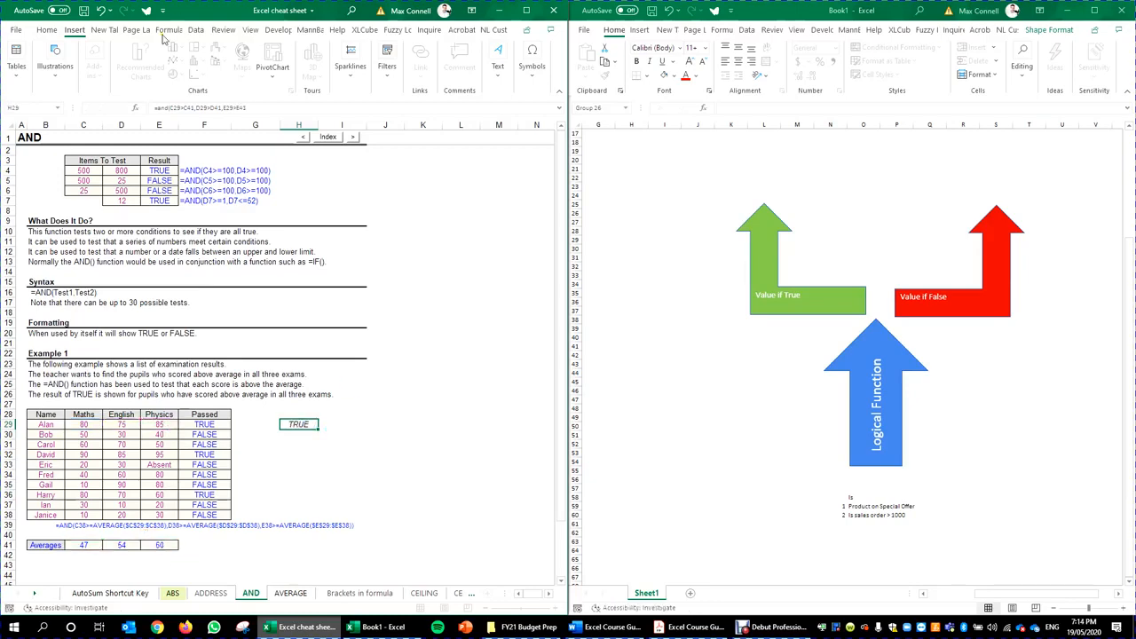
# Wrap the AND formula in H29 in an IF that returns 100 if true and 0 if false.
pyautogui.click(158, 107)
pyautogui.write('if(')
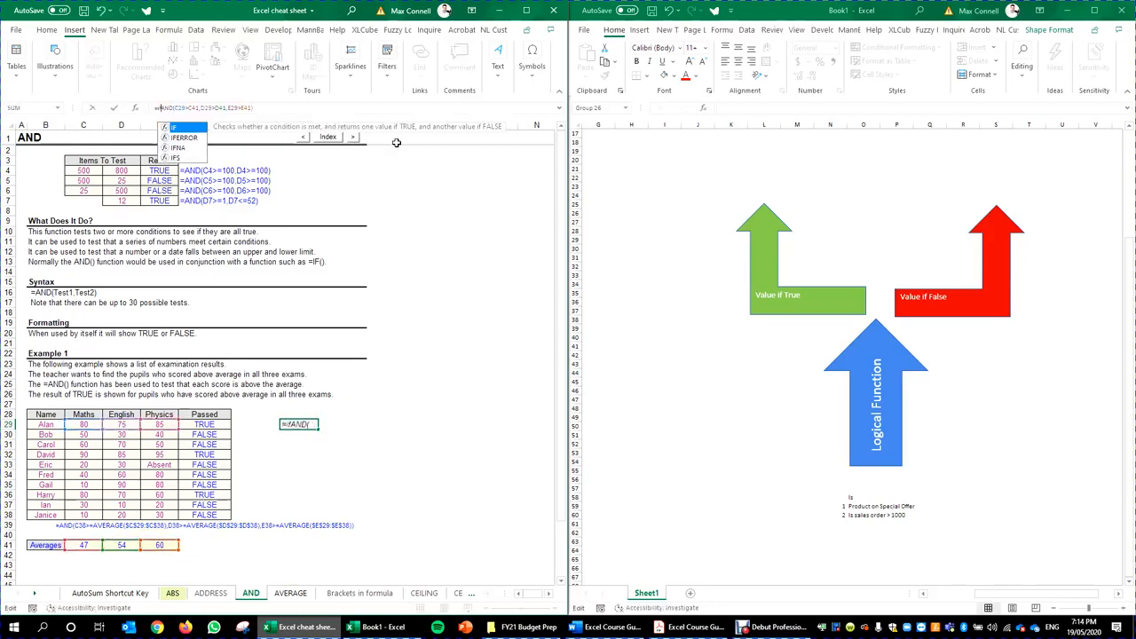
pyautogui.click(279, 108)
pyautogui.write(',')
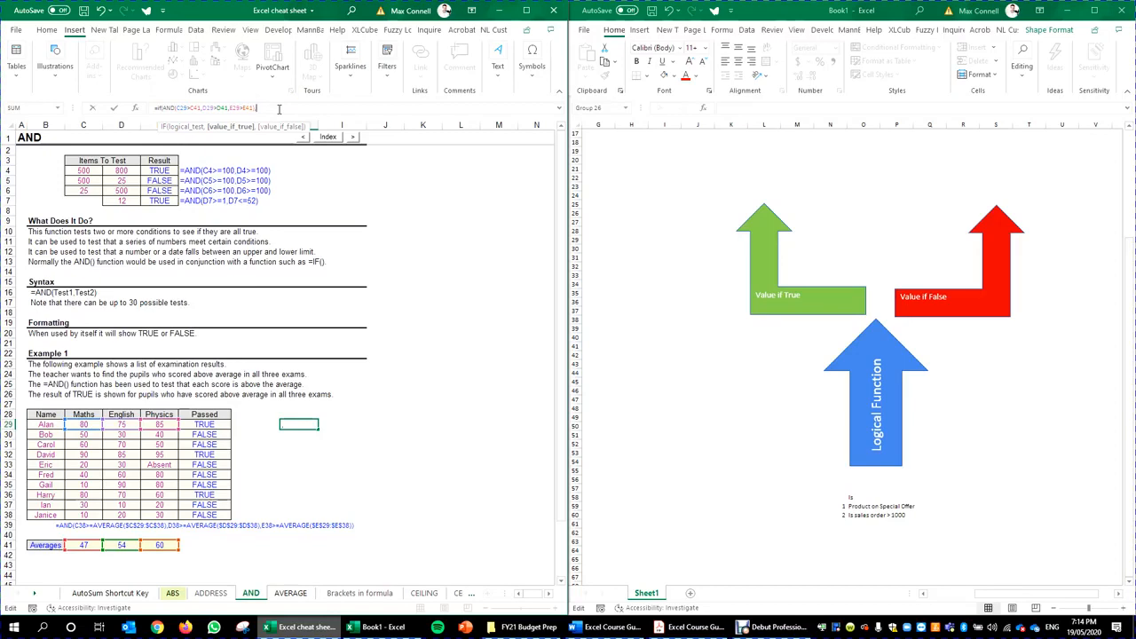
pyautogui.write('100,0)')
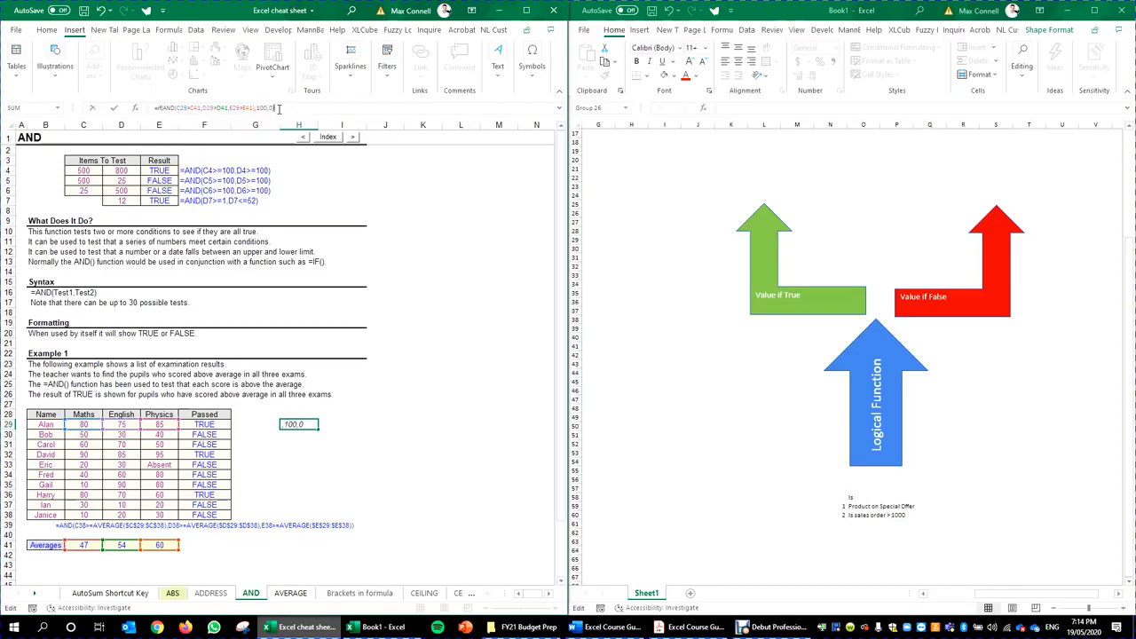
pyautogui.press('Return')
# Make the average references in H29 absolute as $C$41, $D$41 and $E$41, and fill the IF formula down to H38.
pyautogui.moveTo(318, 430); pyautogui.dragTo(313, 515)
pyautogui.click(289, 425)
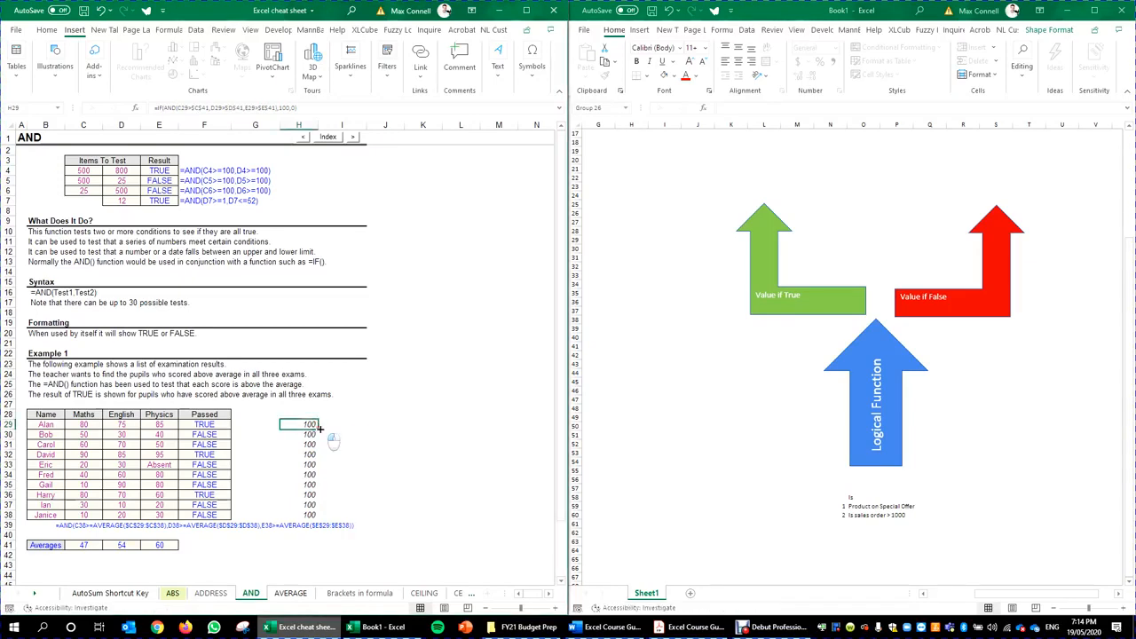
pyautogui.doubleClick(318, 430)
pyautogui.press('Down')
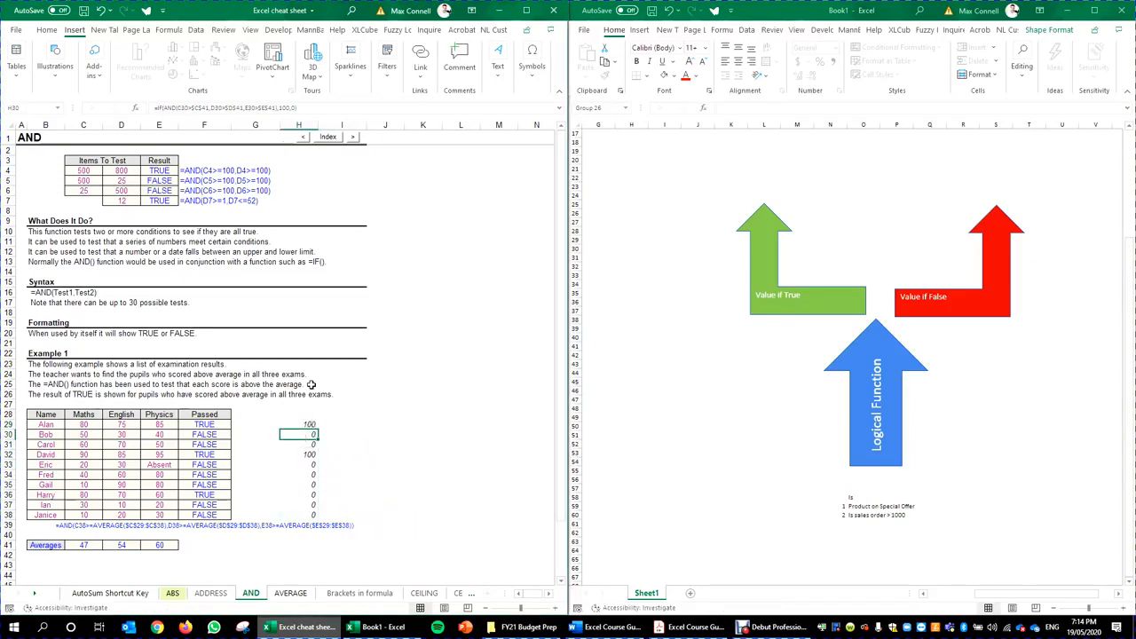
# Total the prize amounts in H39 with =SUM(H29:H38).
pyautogui.click(302, 526)
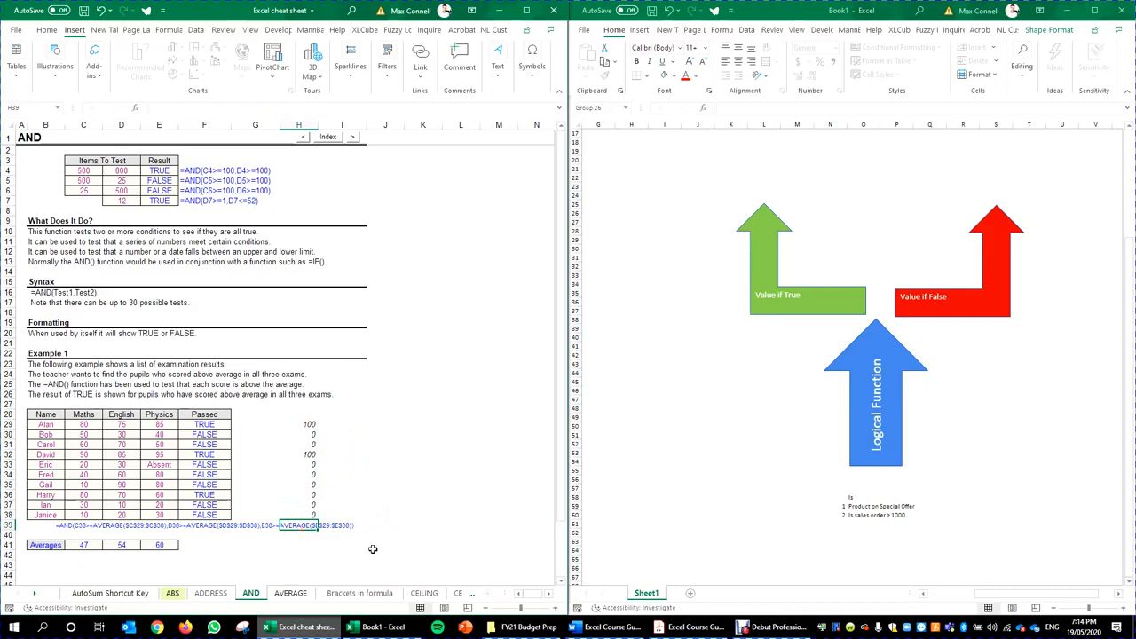
pyautogui.hotkey('alt', '=')
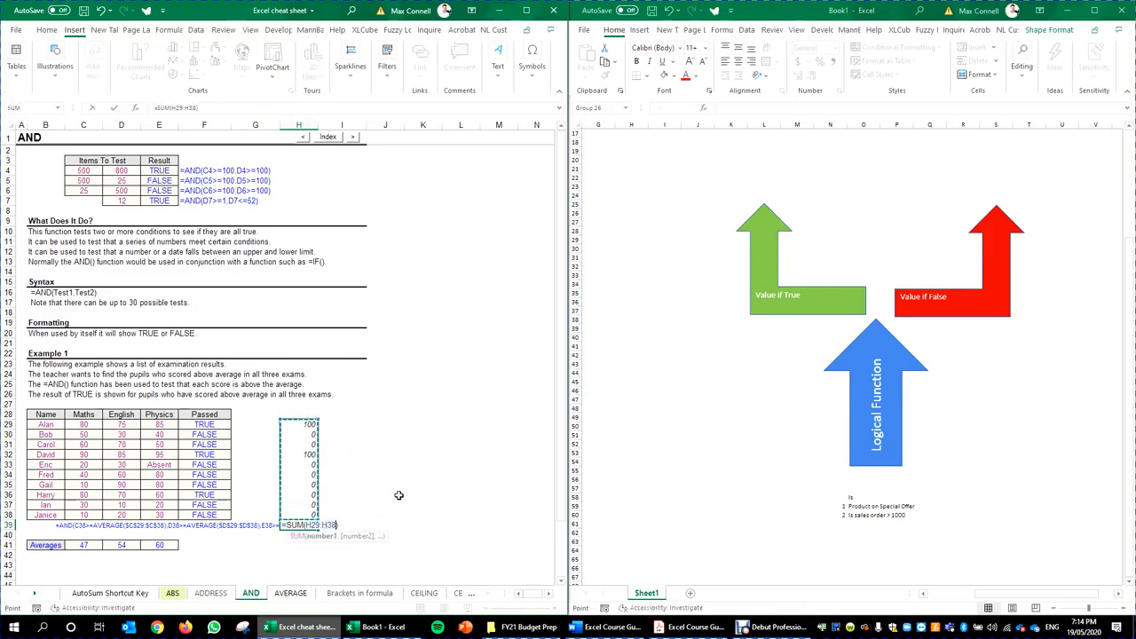
pyautogui.hotkey('alt', '=')
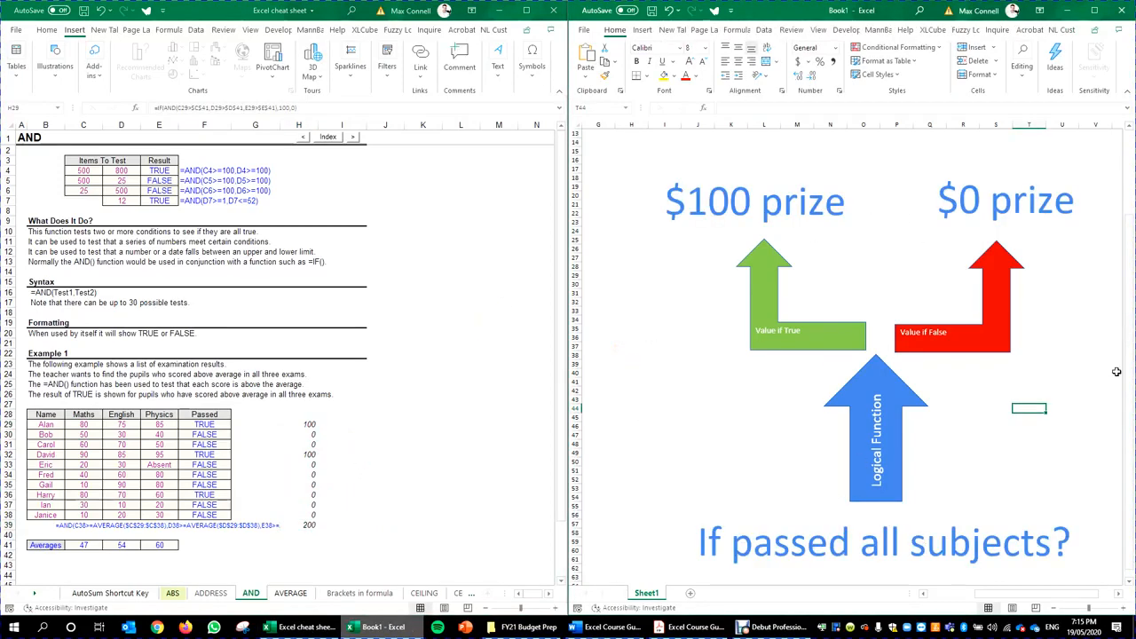
# Review the Book1 arrow diagram from the "If passed all subjects?" test to the "$100 prize" outcome.
pyautogui.click(774, 552)
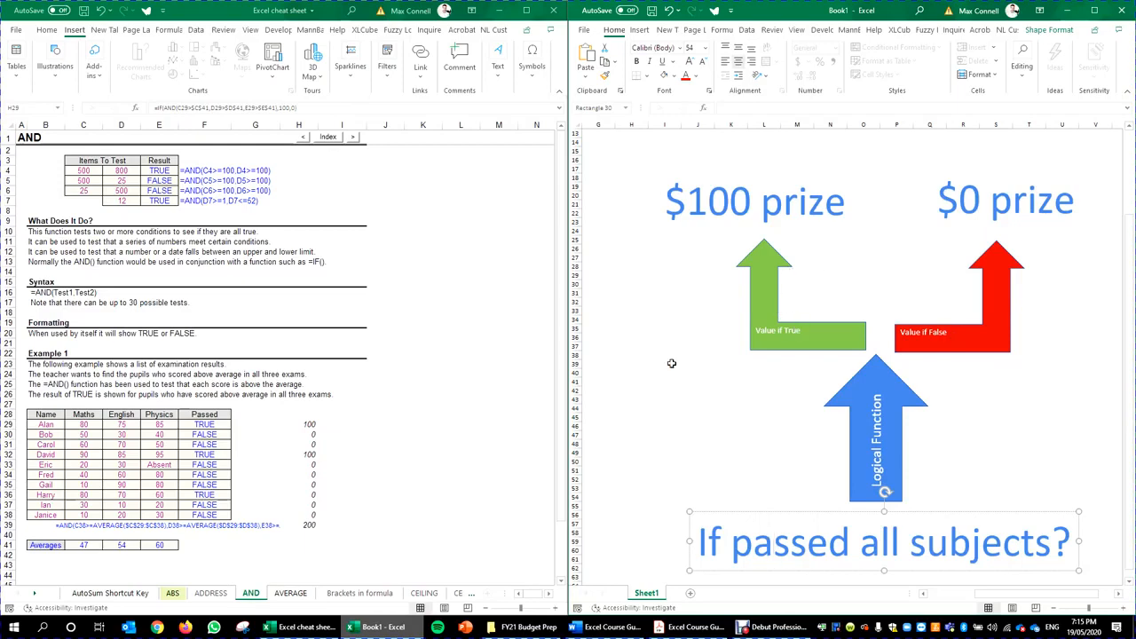
pyautogui.click(674, 390)
pyautogui.click(757, 346)
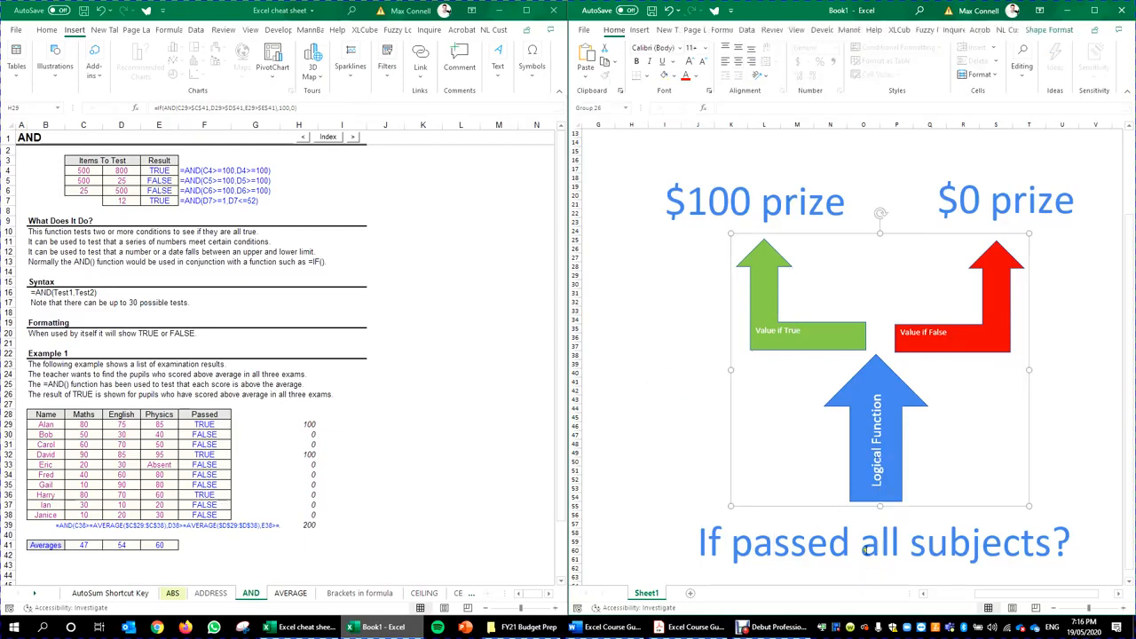
pyautogui.click(865, 551)
pyautogui.click(743, 244)
pyautogui.click(749, 203)
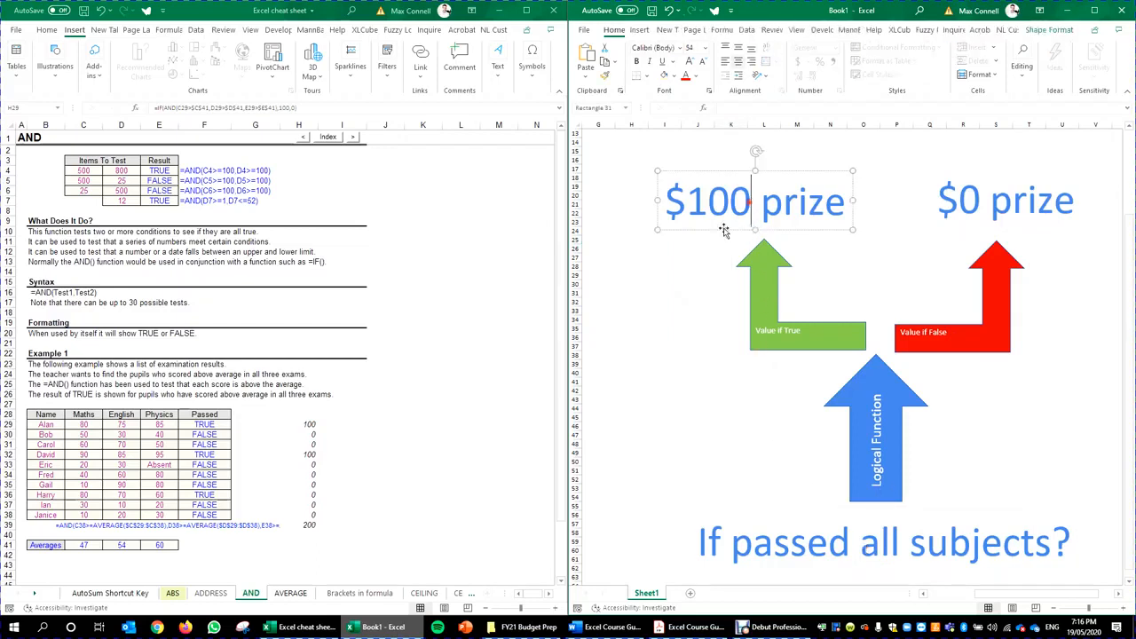
pyautogui.click(701, 293)
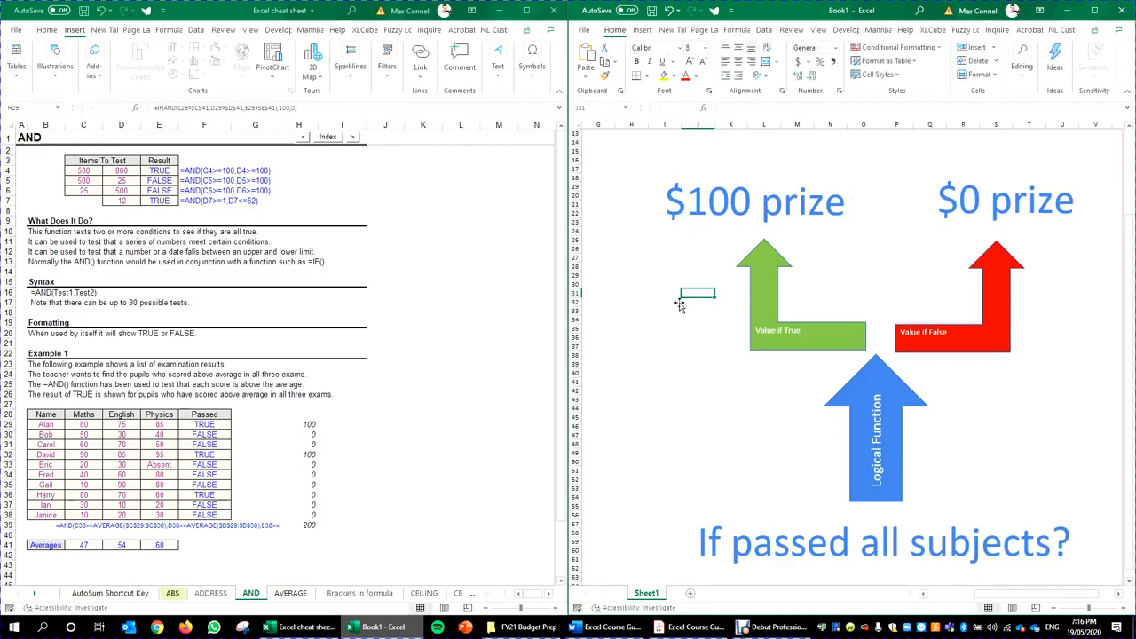
# Review the "$100 prize" and "$0 prize" outcomes and their arrows in the Book1 diagram for the "If passed all subjects?" test.
pyautogui.click(687, 301)
pyautogui.click(689, 347)
pyautogui.click(724, 364)
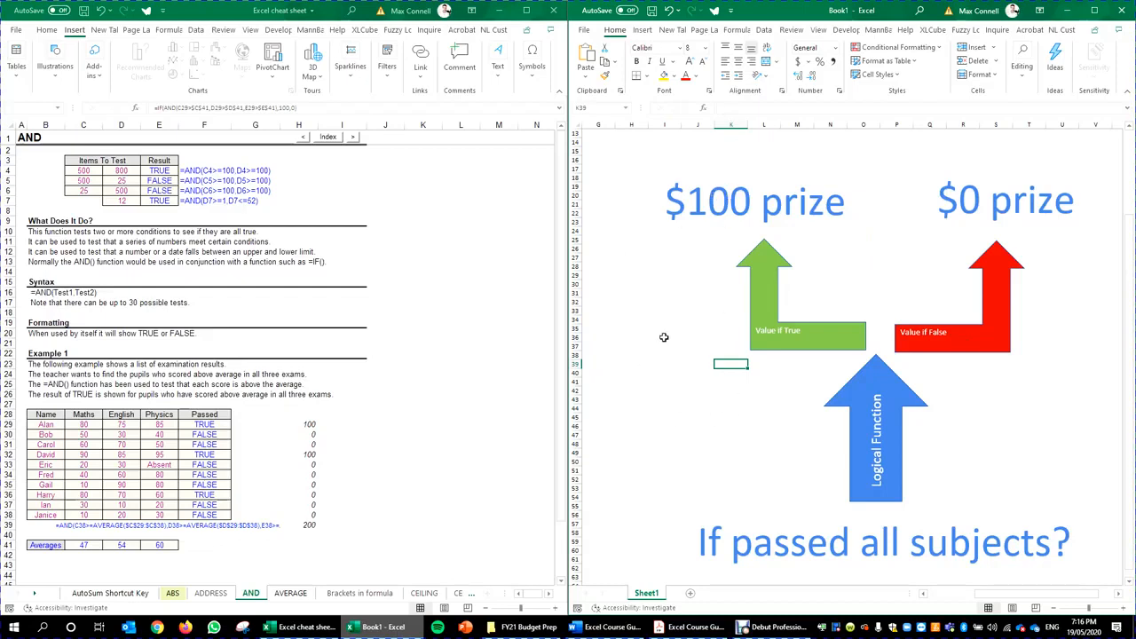
pyautogui.click(687, 239)
pyautogui.click(750, 203)
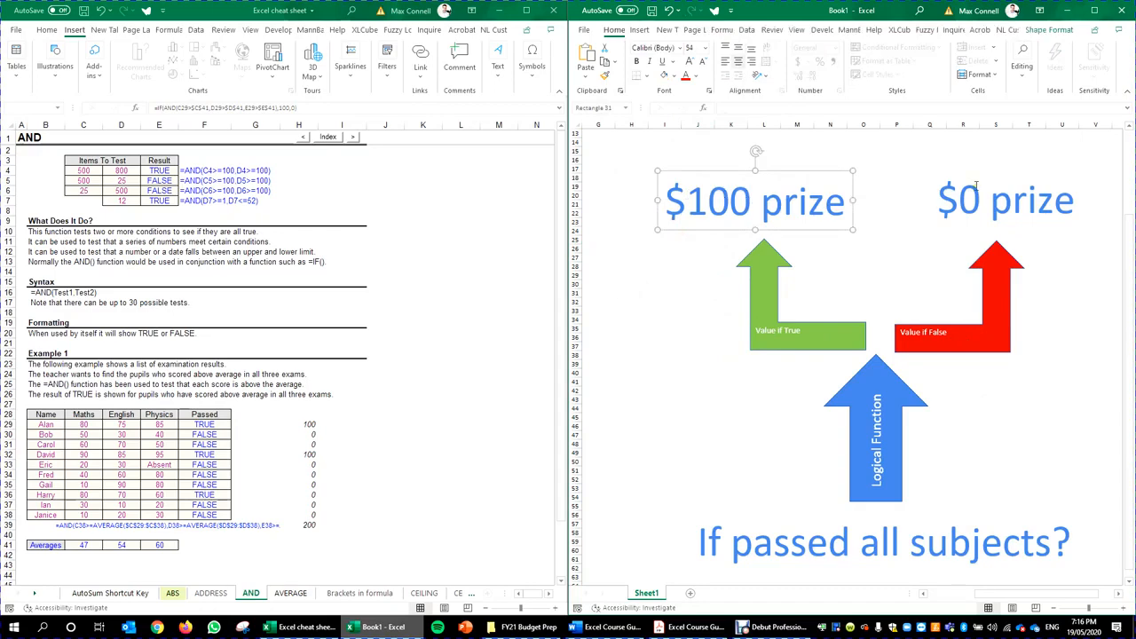
pyautogui.scroll(1, 1000, 236)
pyautogui.click(1030, 229)
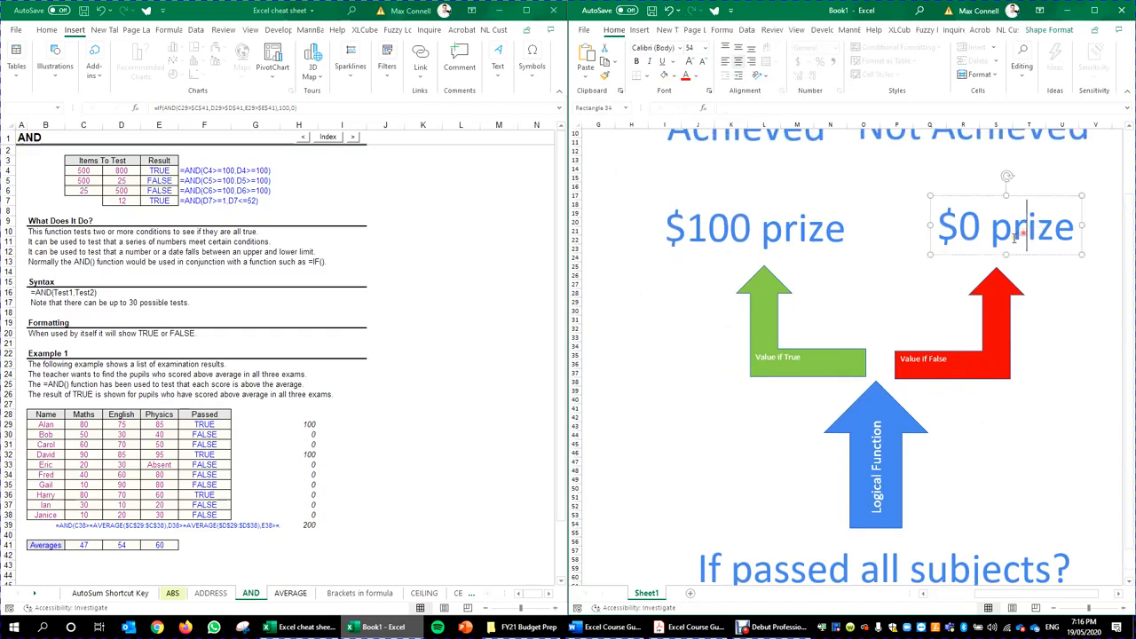
pyautogui.scroll(-3, 991, 300)
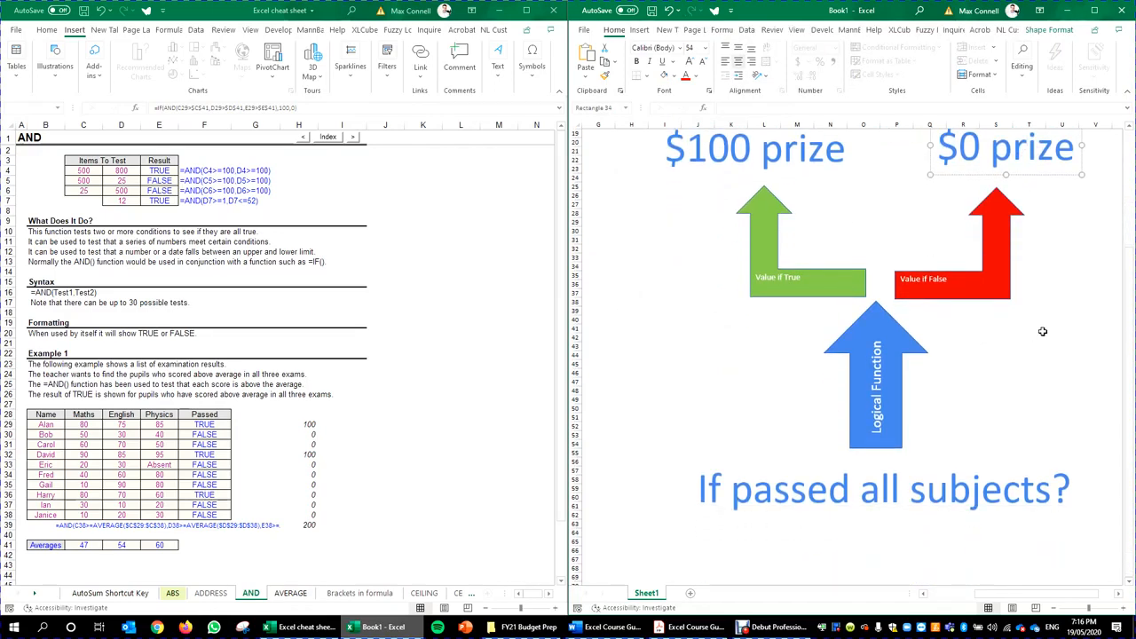
pyautogui.scroll(3, 1004, 311)
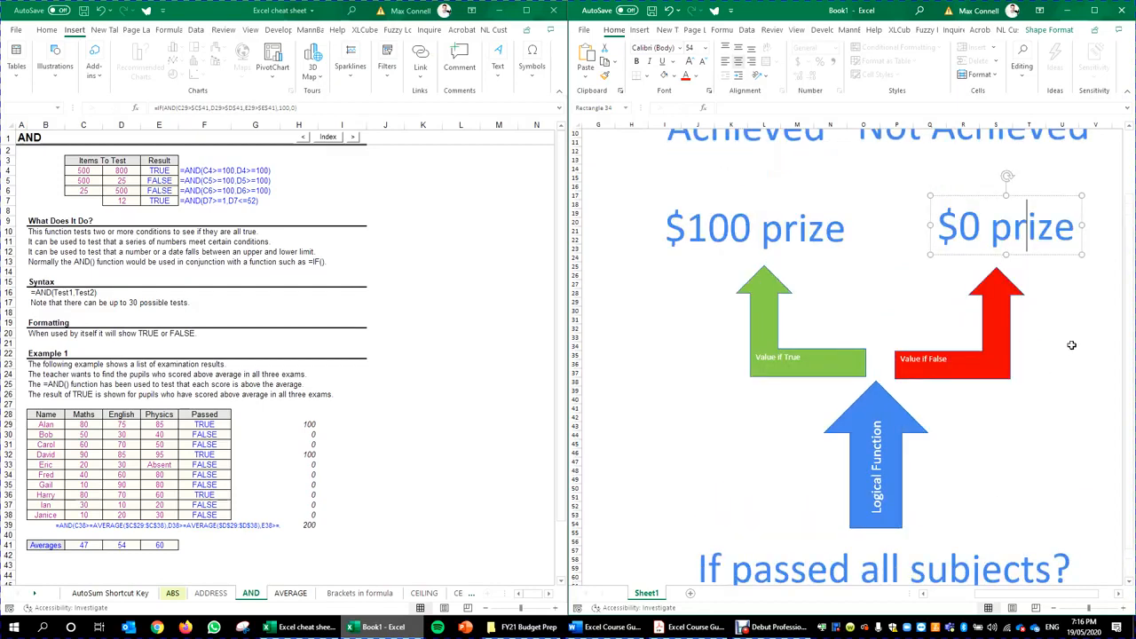
pyautogui.click(1099, 311)
pyautogui.scroll(-2, 947, 434)
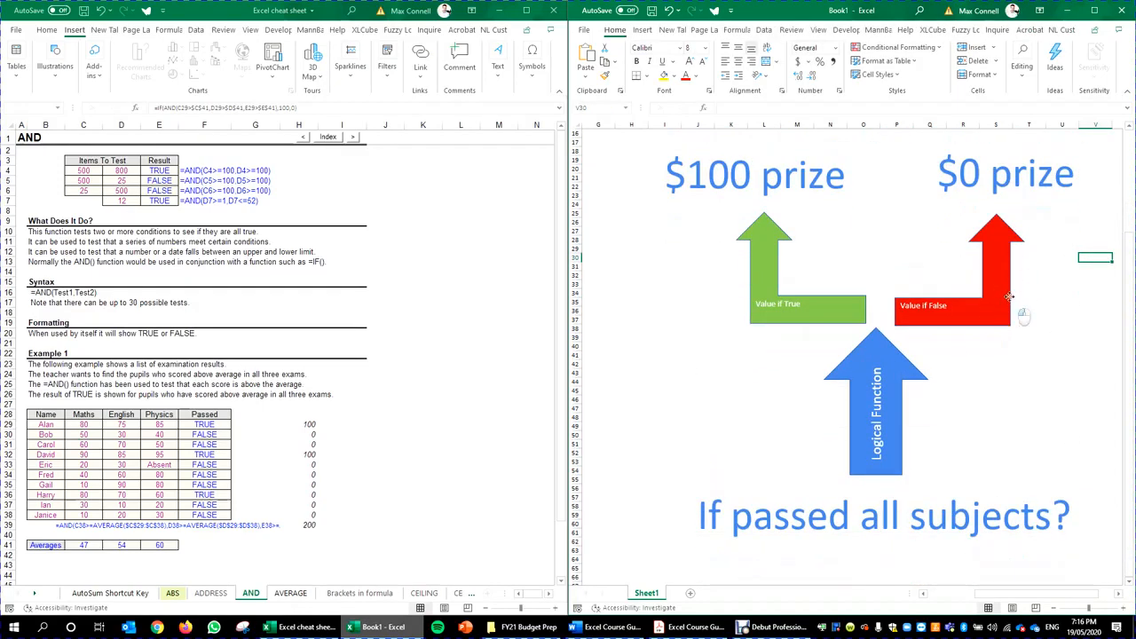
pyautogui.click(1021, 313)
pyautogui.click(967, 417)
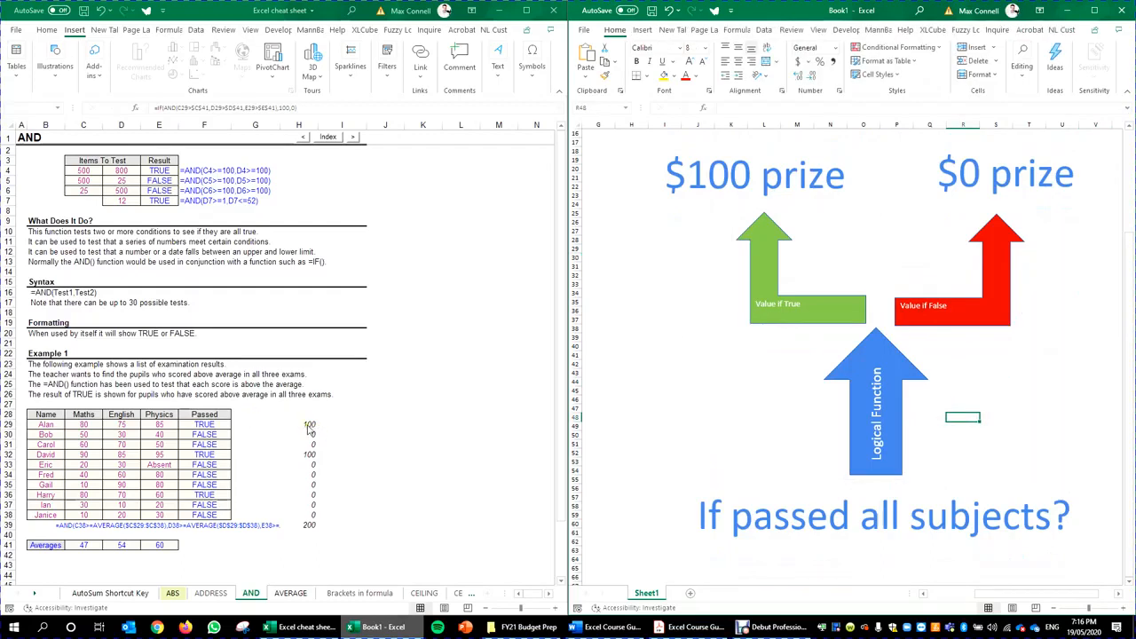
pyautogui.click(996, 306)
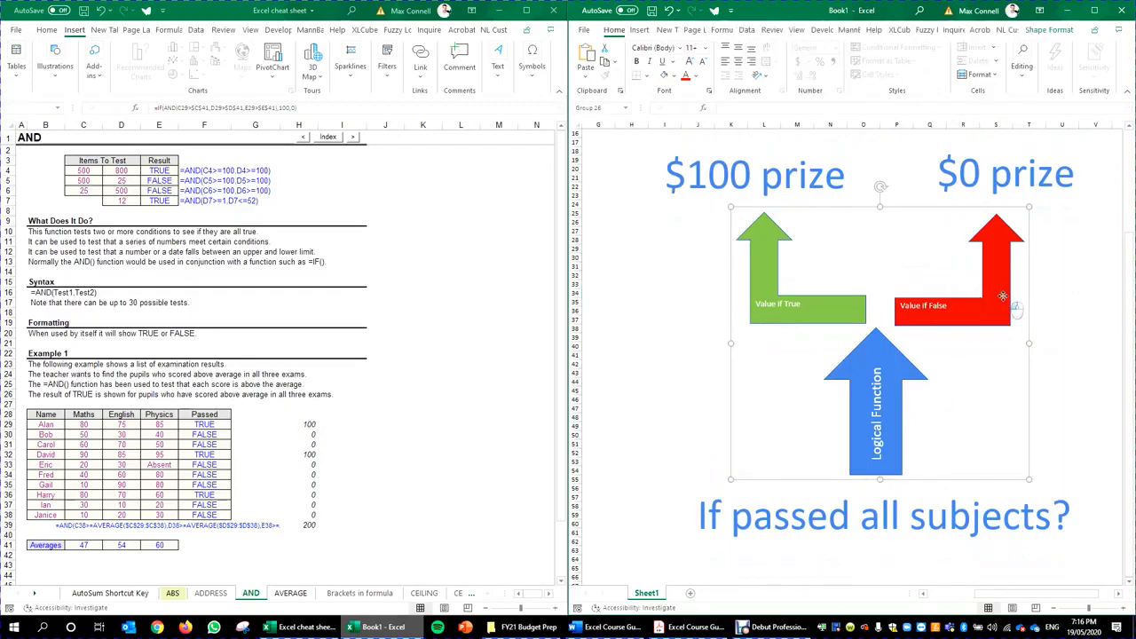
pyautogui.scroll(2, 1035, 376)
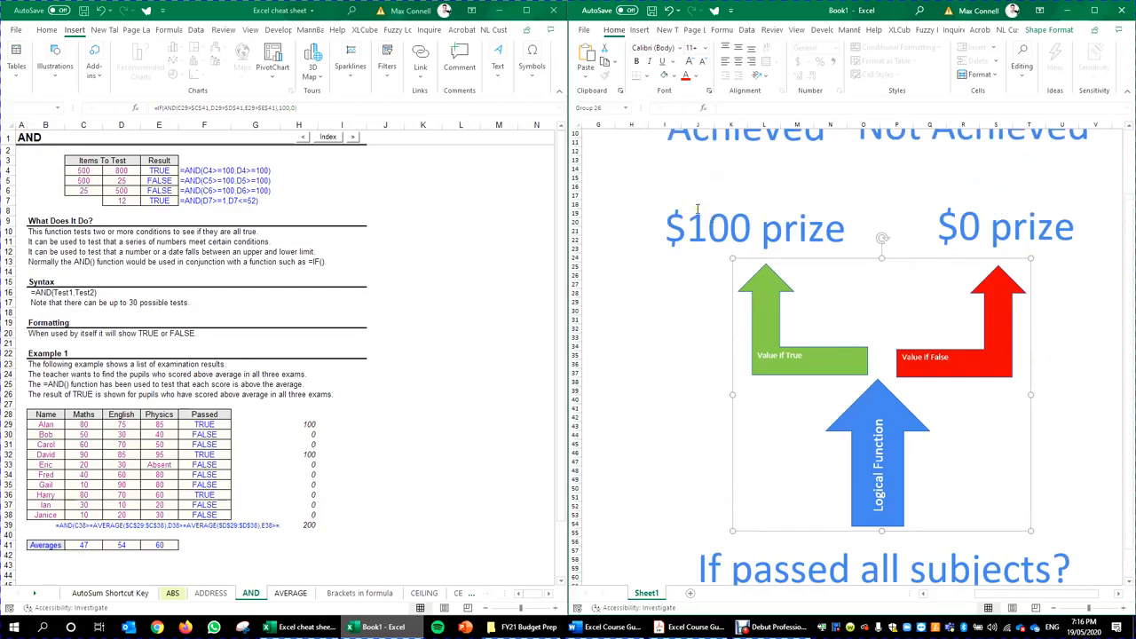
pyautogui.scroll(-3, 698, 210)
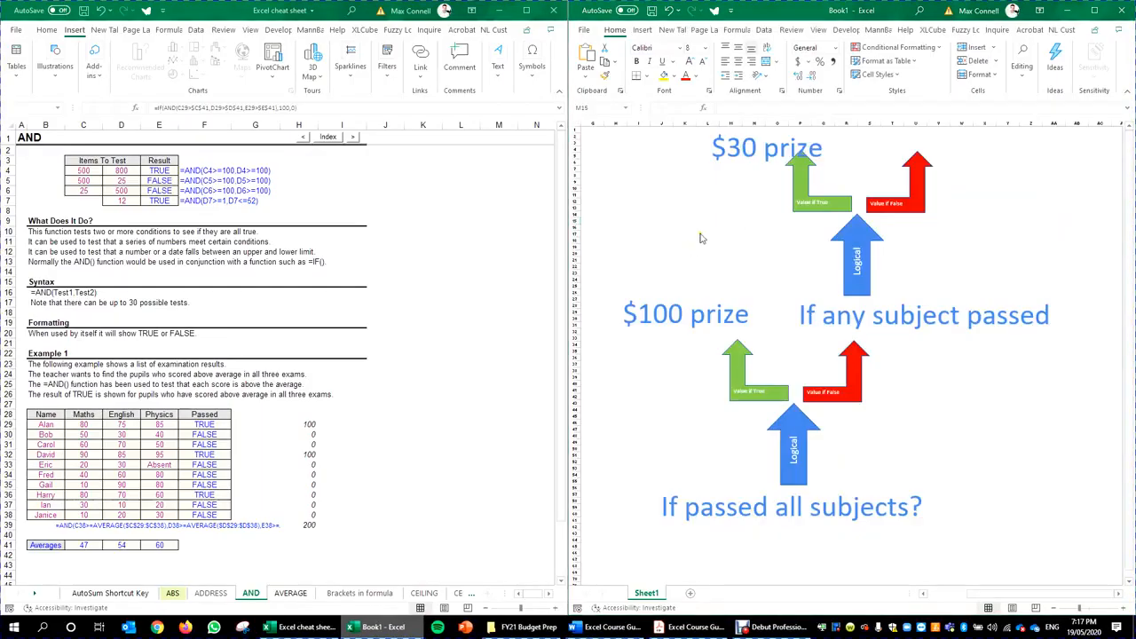
# Copy the "$30 prize" label above the upper "Value if False" arrow of the nested diagram and change its text to "$0 prize".
pyautogui.click(874, 317)
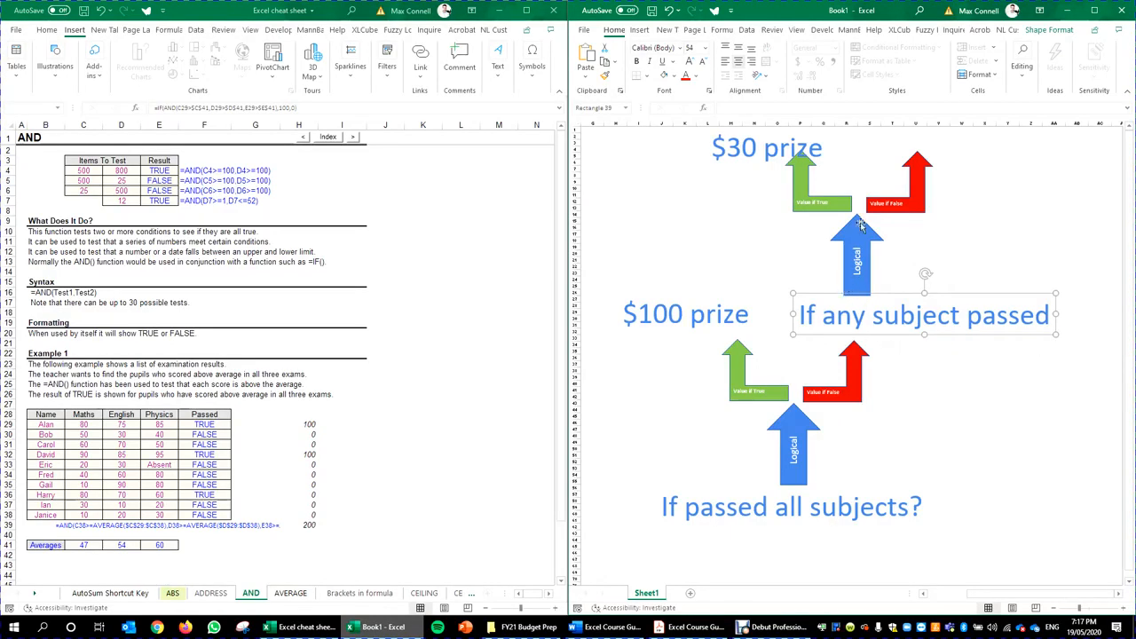
pyautogui.click(802, 204)
pyautogui.click(730, 149)
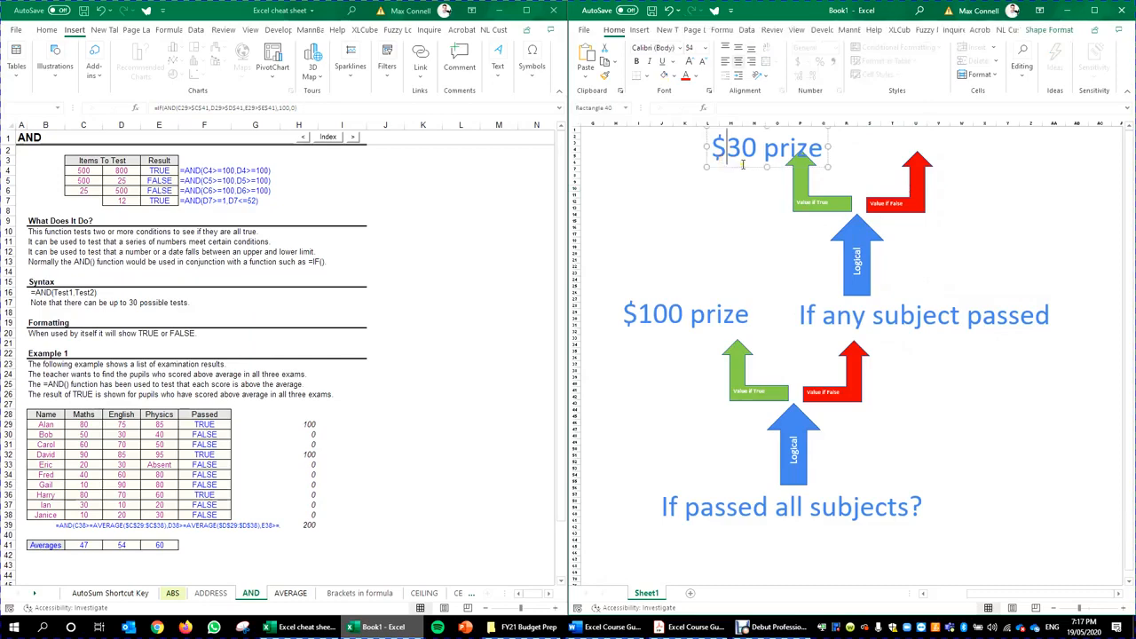
pyautogui.moveTo(760, 194); pyautogui.dragTo(979, 168)
pyautogui.press('BackSpace')
pyautogui.click(923, 207)
# In the Excel cheat sheet workbook, replace the value-if-false argument of H29's IF formula with the opening of a nested IF.
pyautogui.click(299, 425)
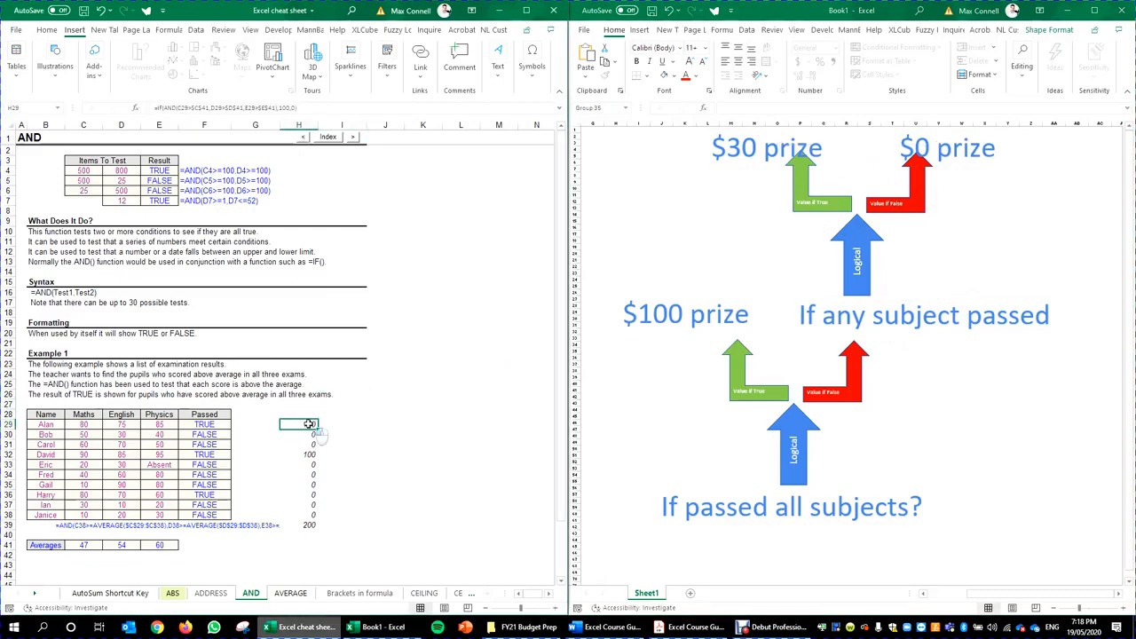
pyautogui.doubleClick(309, 425)
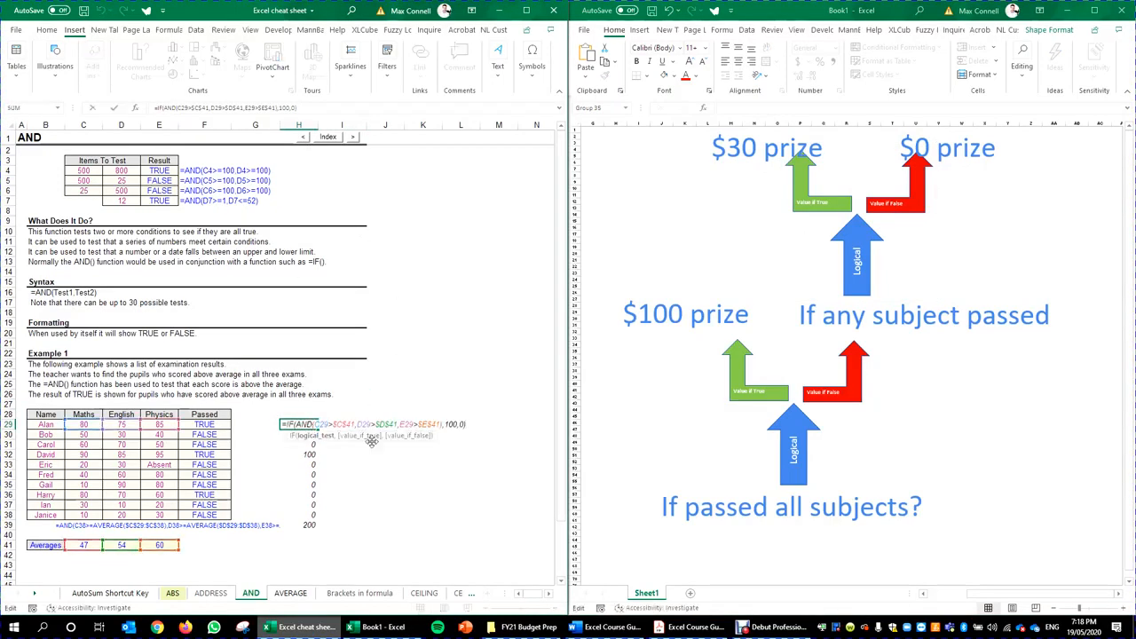
pyautogui.click(160, 108)
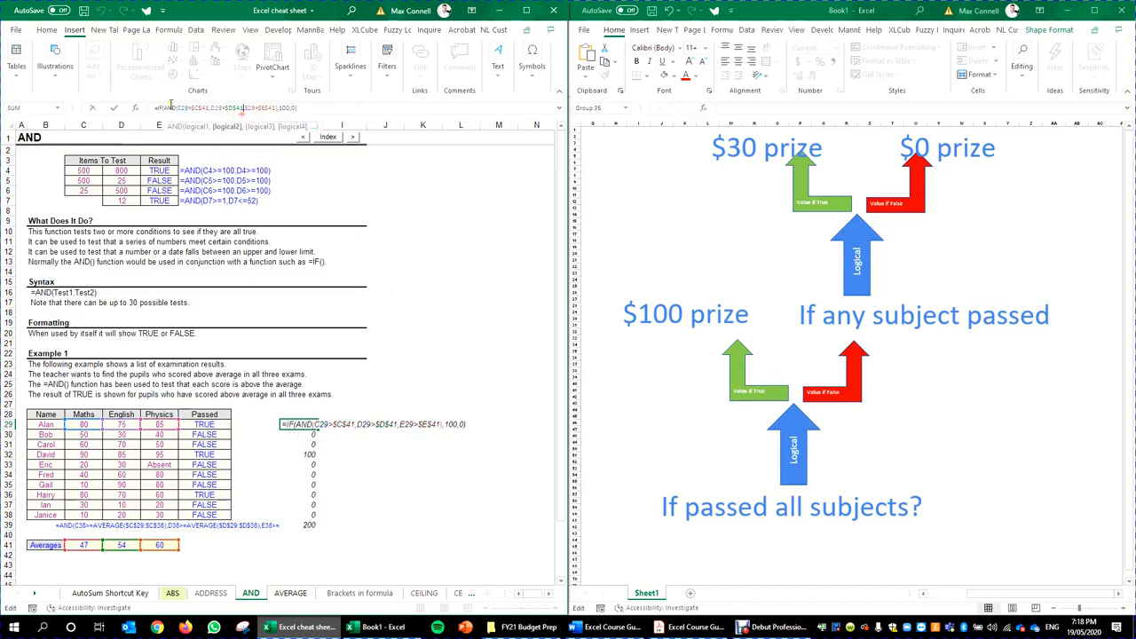
pyautogui.click(180, 128)
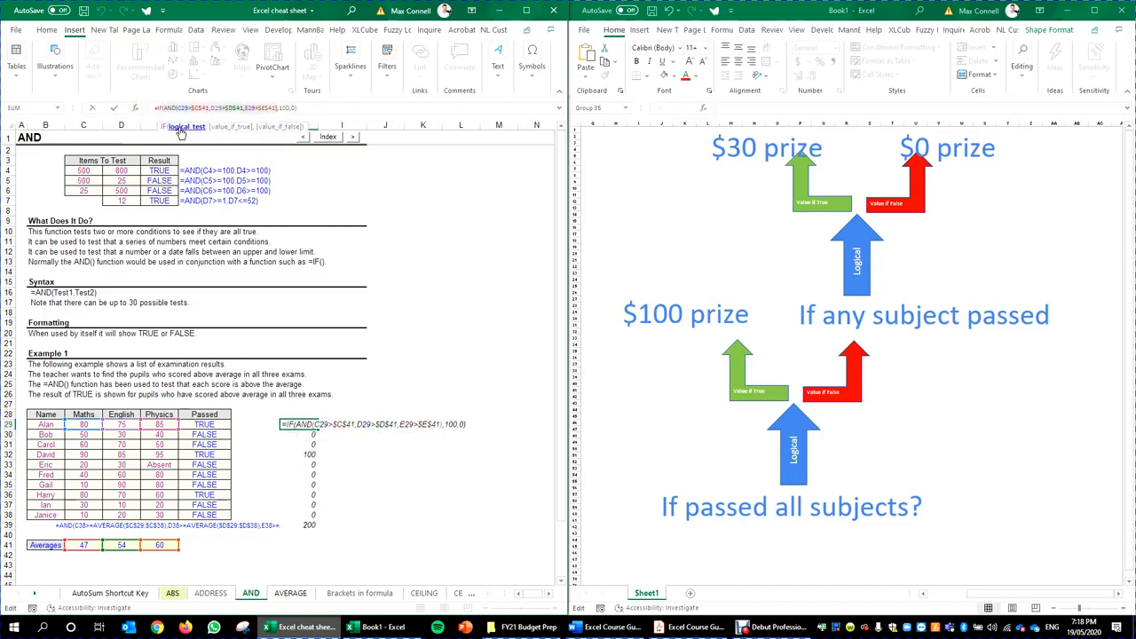
pyautogui.click(238, 130)
pyautogui.click(283, 127)
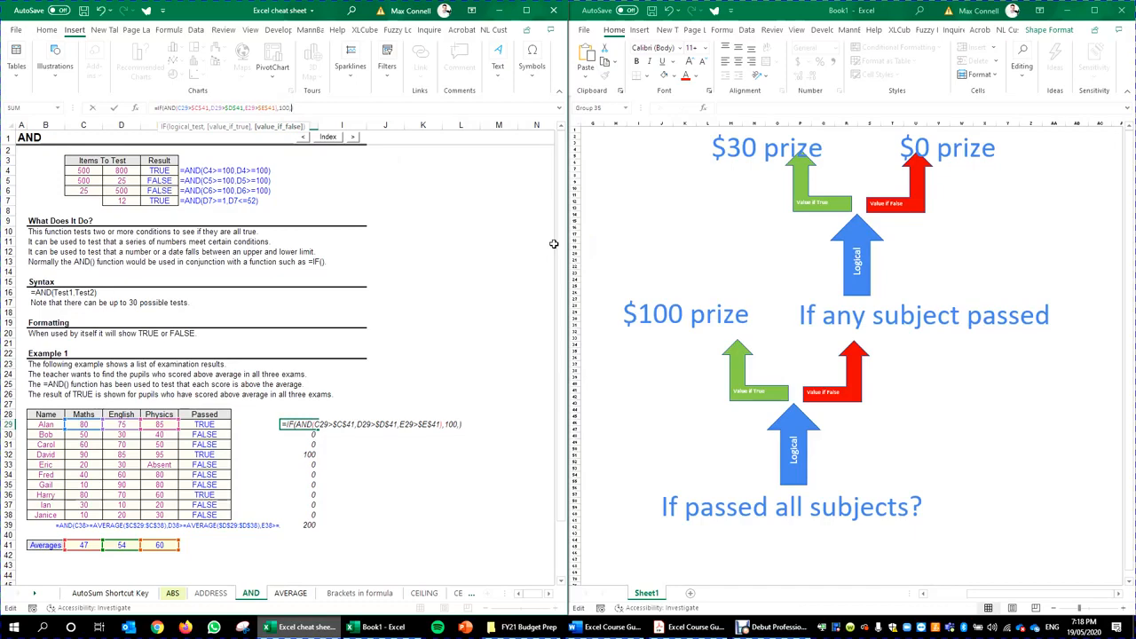
pyautogui.write('if')
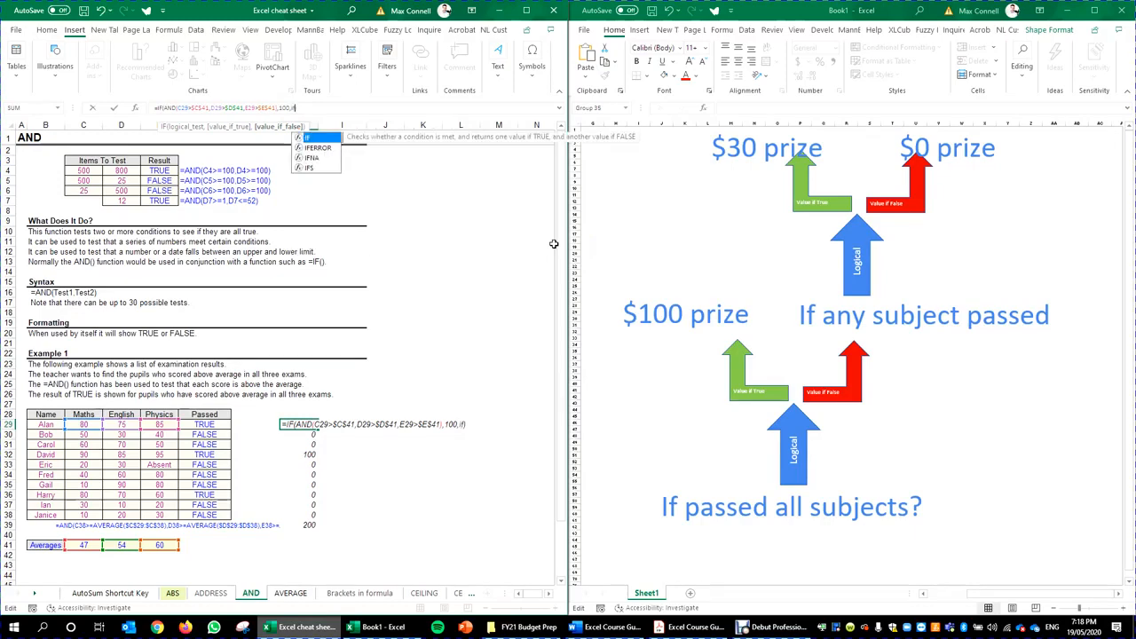
pyautogui.write('(')
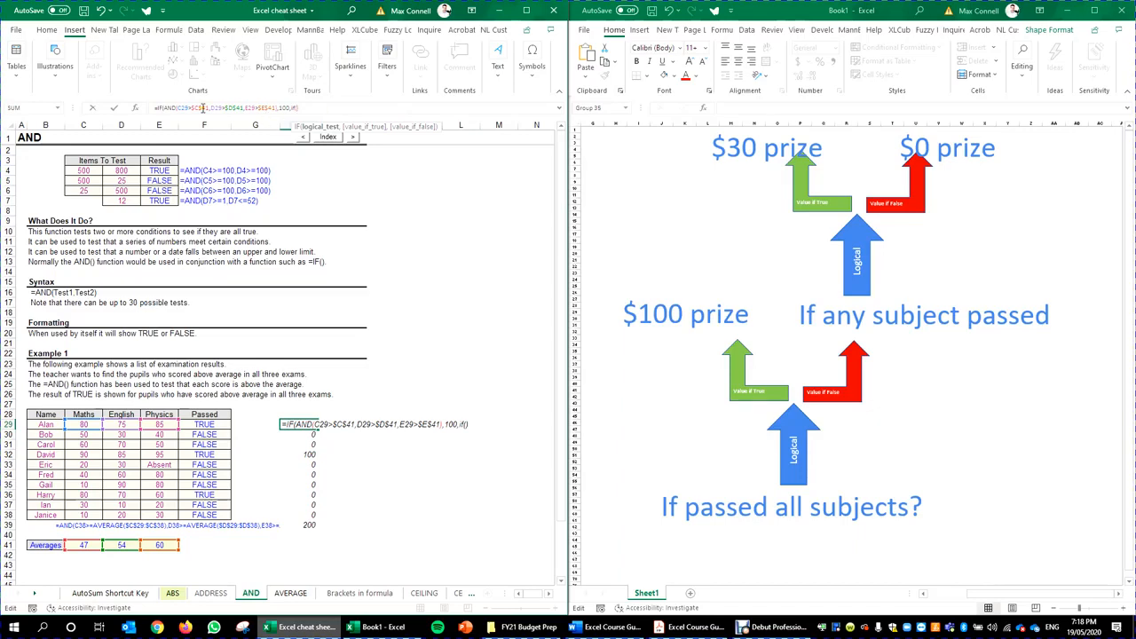
# Copy the AND test into the nested IF in H29 and have it return 30 if true and 0 if false.
pyautogui.moveTo(165, 108); pyautogui.dragTo(277, 118)
pyautogui.hotkey('ctrl', 'c')
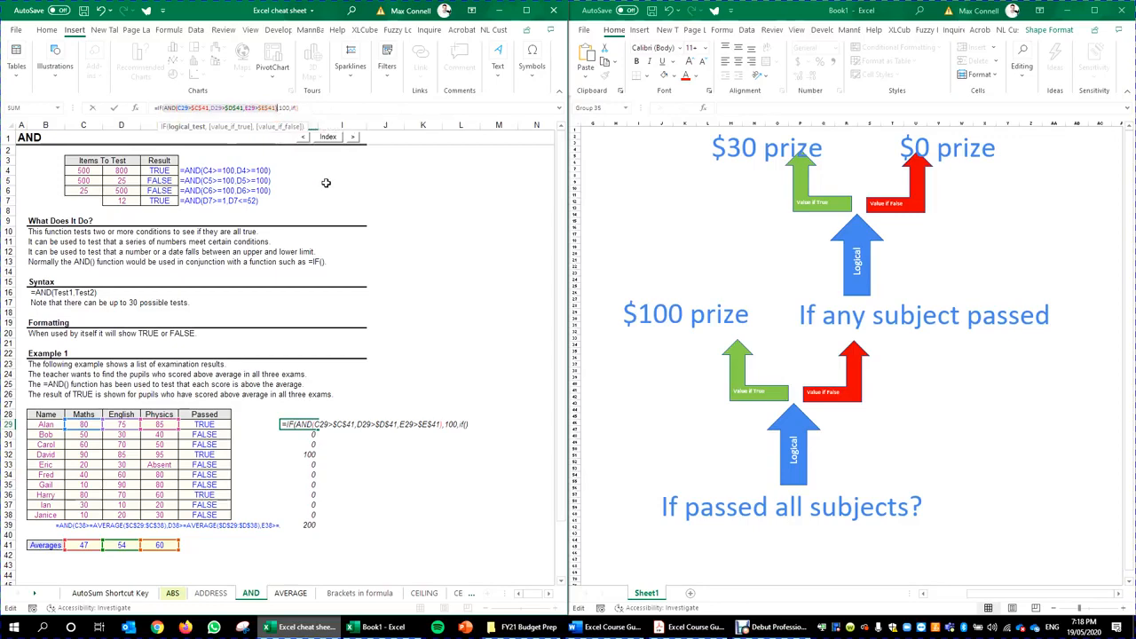
pyautogui.click(299, 111)
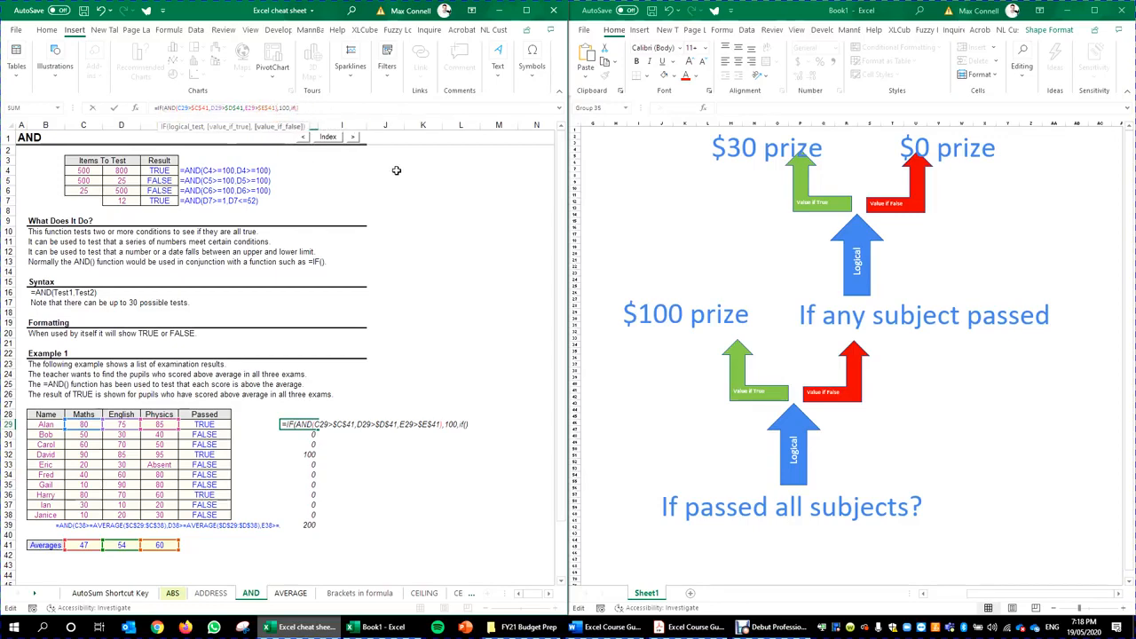
pyautogui.hotkey('ctrl', 'v')
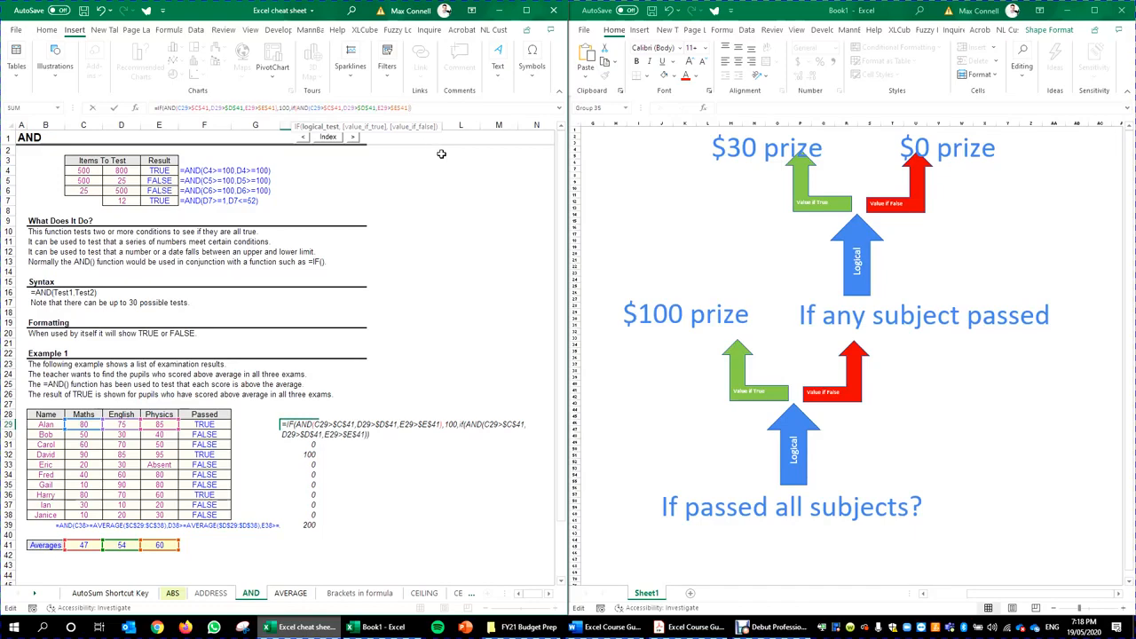
pyautogui.write(',30,0')
# Change the nested IF's AND function to OR, then enter H29's formula and accept the suggested closing-bracket correction.
pyautogui.click(311, 107)
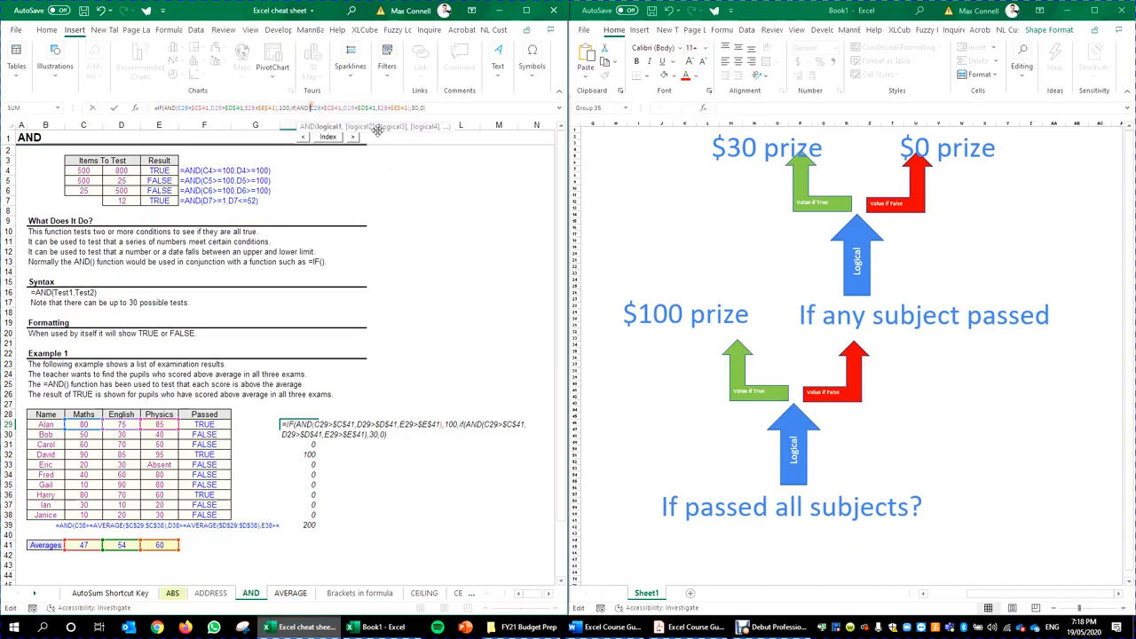
pyautogui.press('BackSpace')
pyautogui.press('BackSpace')
pyautogui.press('BackSpace')
pyautogui.write('or')
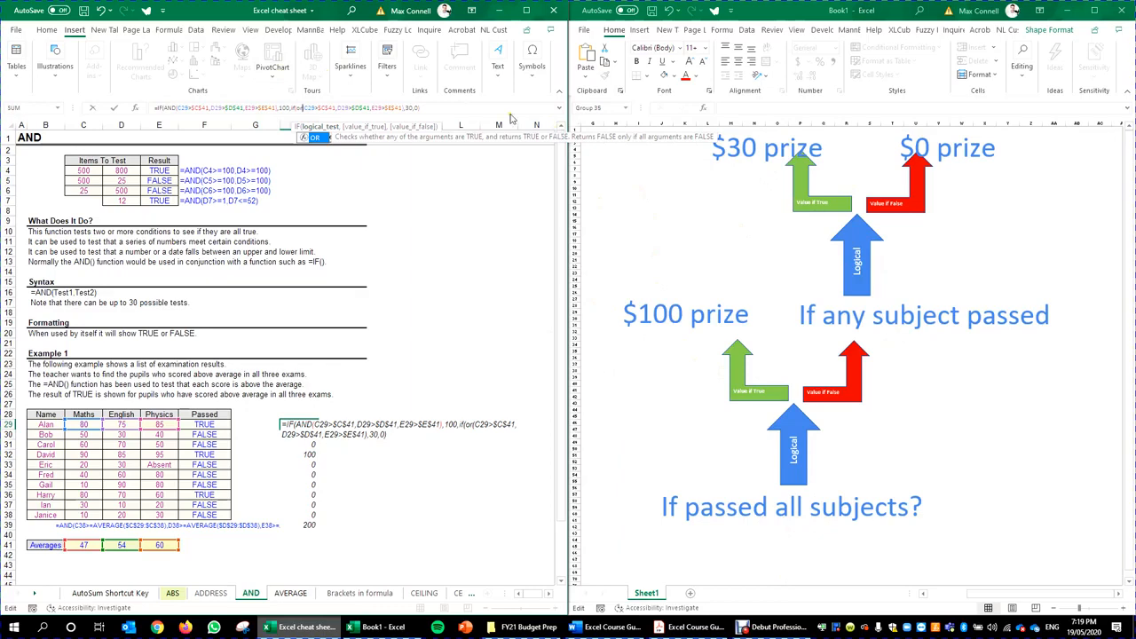
pyautogui.click(478, 105)
pyautogui.press('Return')
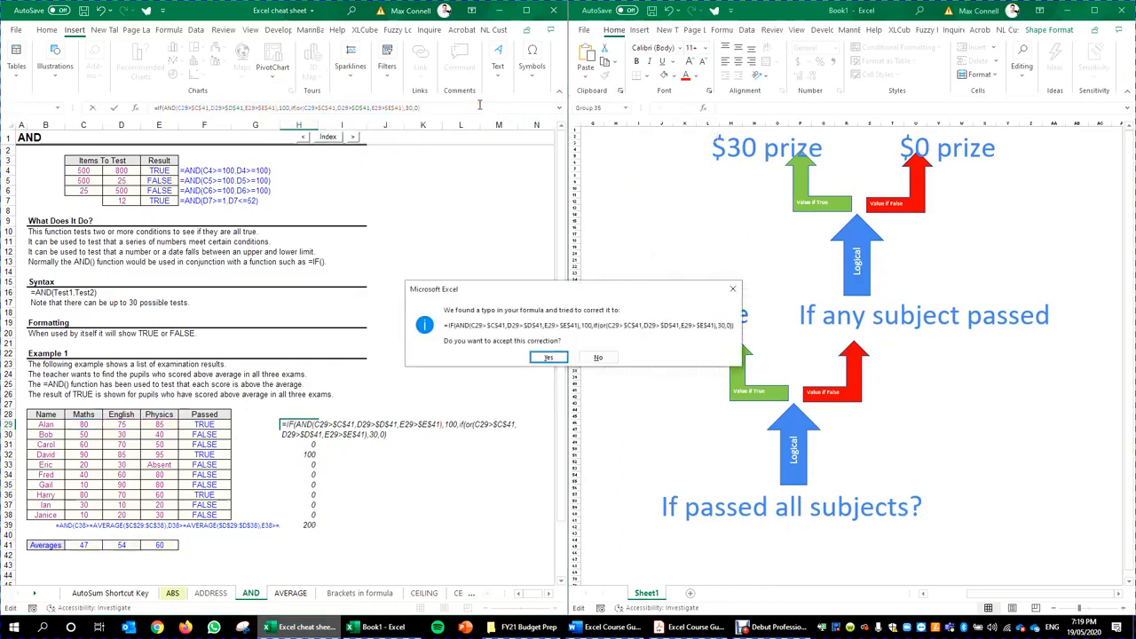
pyautogui.press('Return')
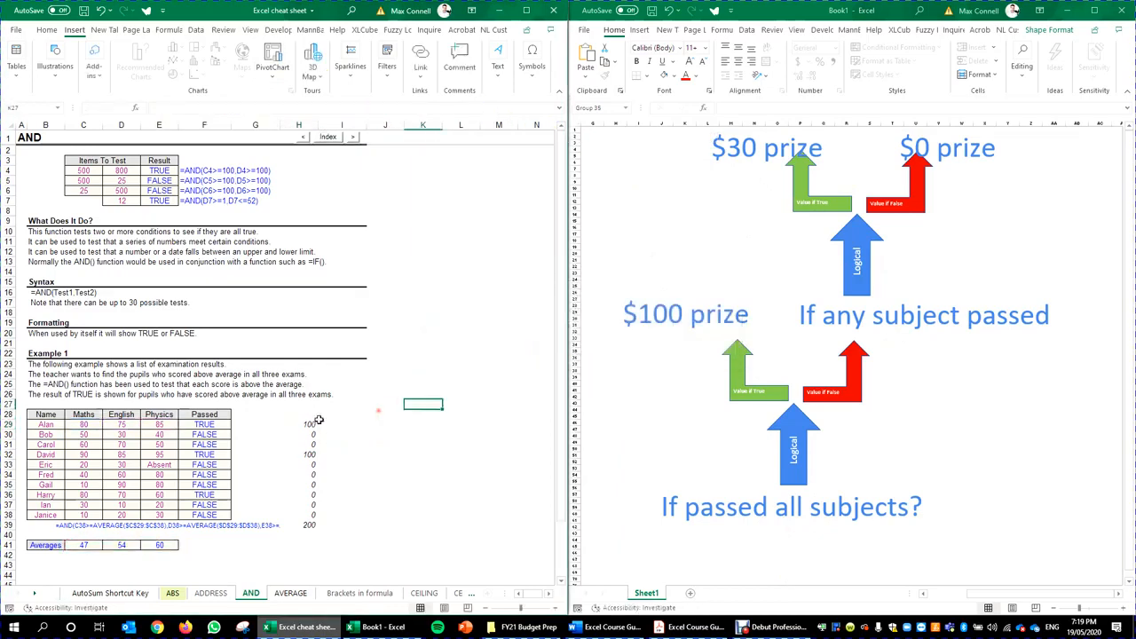
# Fill the nested IF formula from H29 down to H38.
pyautogui.click(317, 425)
pyautogui.click(306, 424)
pyautogui.doubleClick(319, 430)
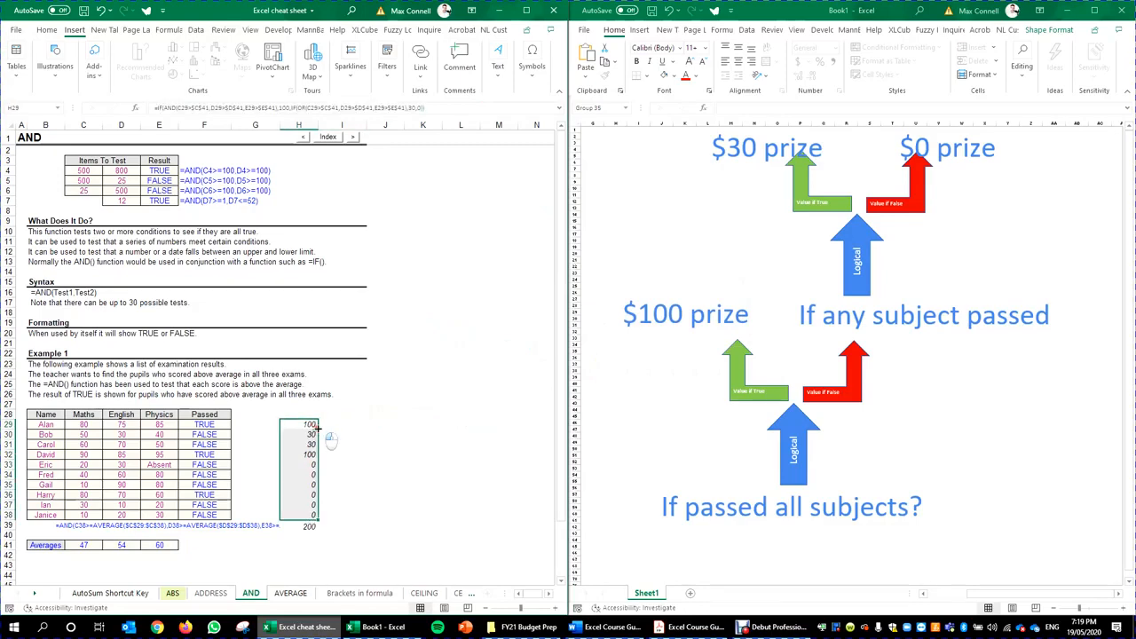
# Check the prize amounts in H30:H31 and H37:H38 against the pupils' Maths, English and Physics scores.
pyautogui.moveTo(309, 436); pyautogui.dragTo(82, 445)
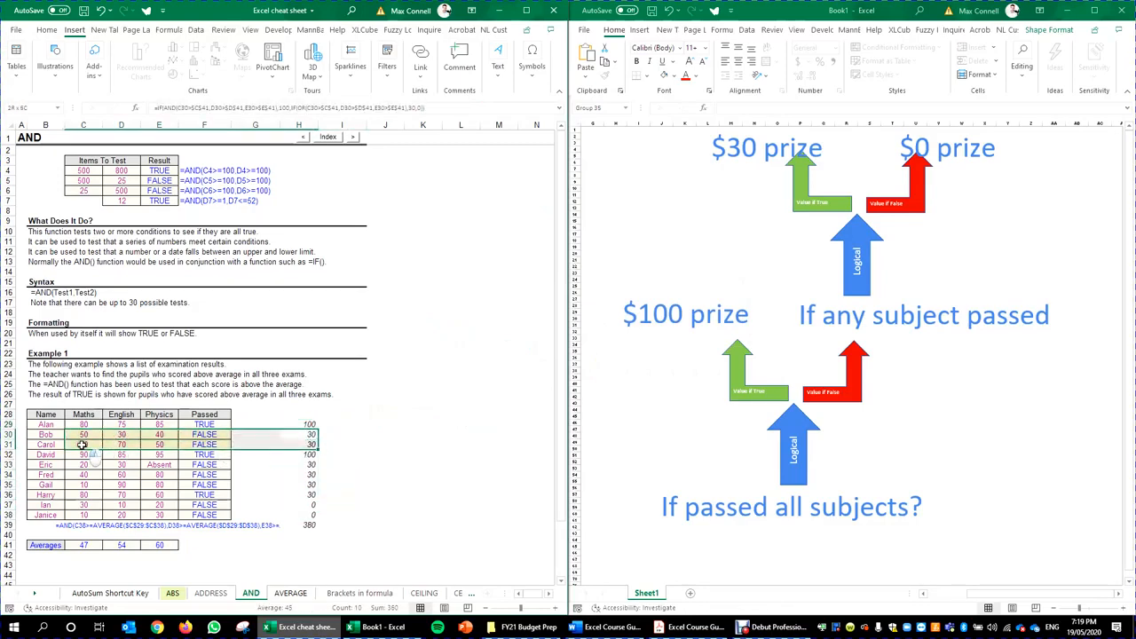
pyautogui.click(81, 434)
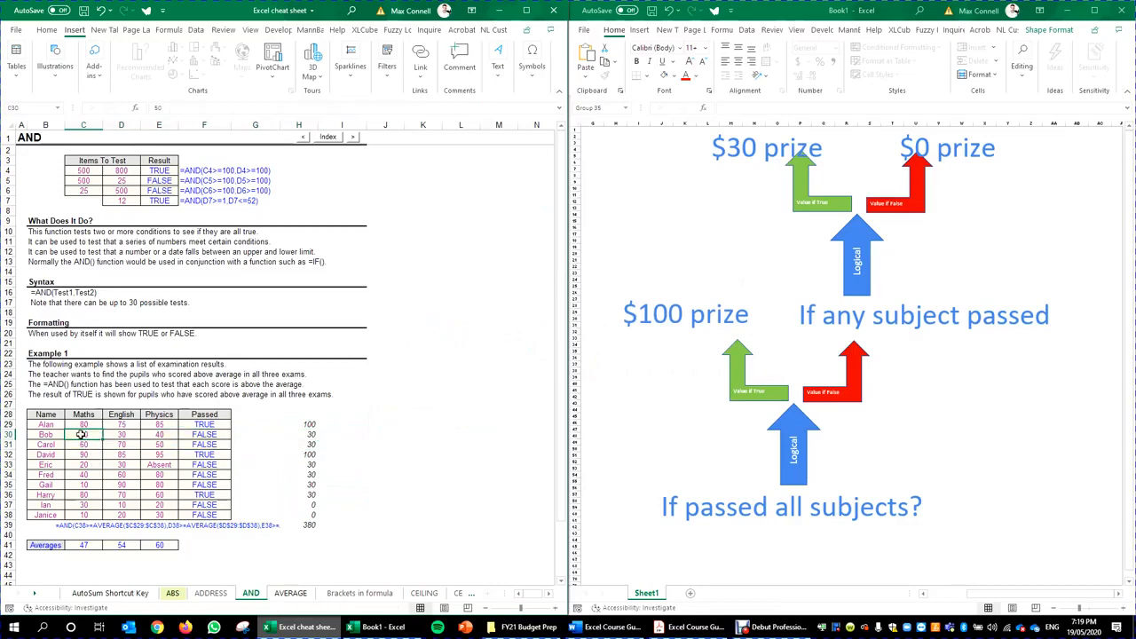
pyautogui.moveTo(302, 444); pyautogui.dragTo(92, 444)
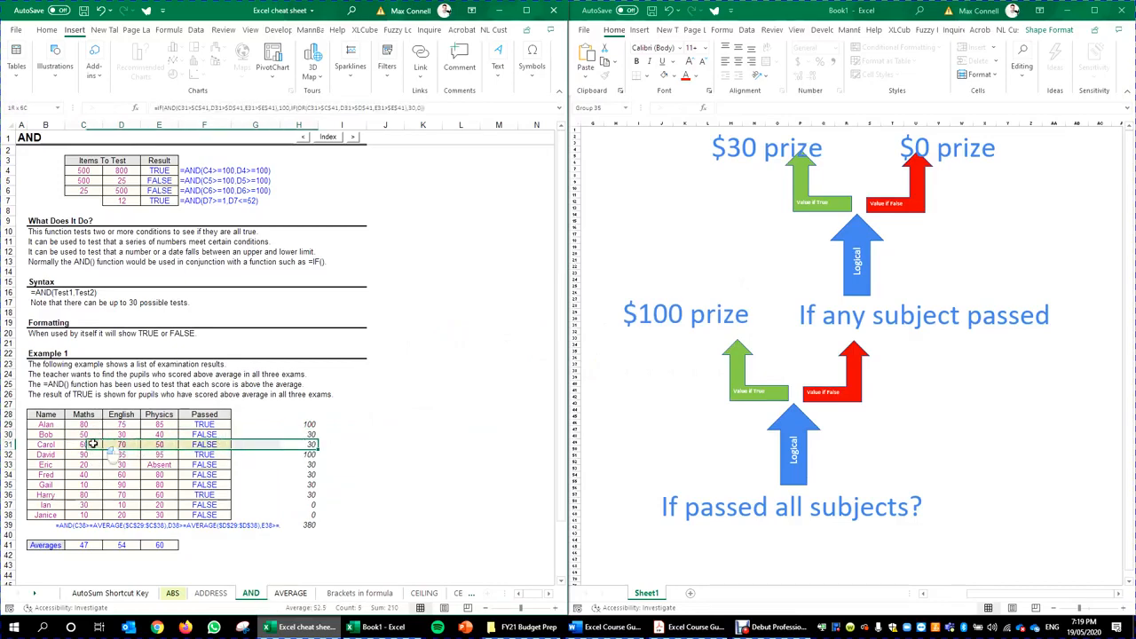
pyautogui.click(89, 445)
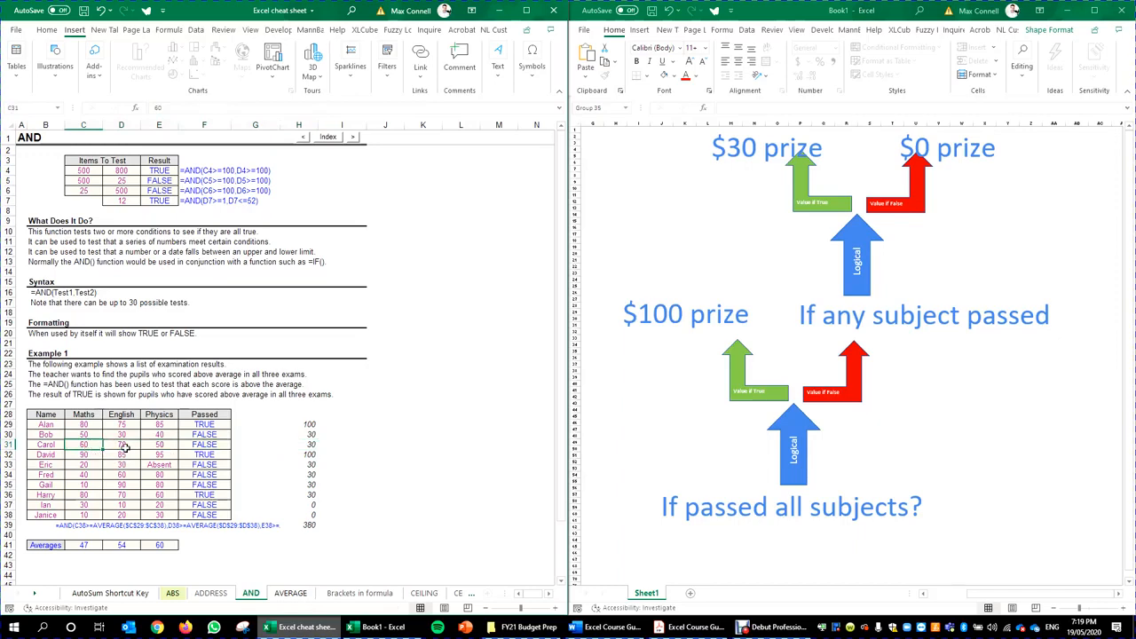
pyautogui.click(299, 445)
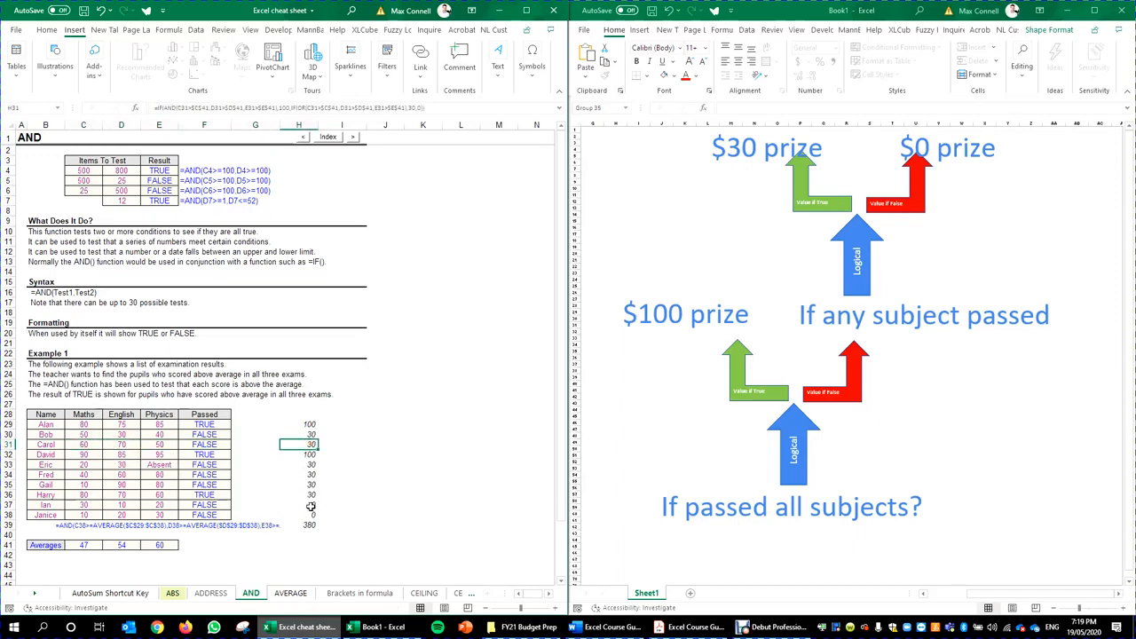
pyautogui.moveTo(311, 504); pyautogui.dragTo(94, 515)
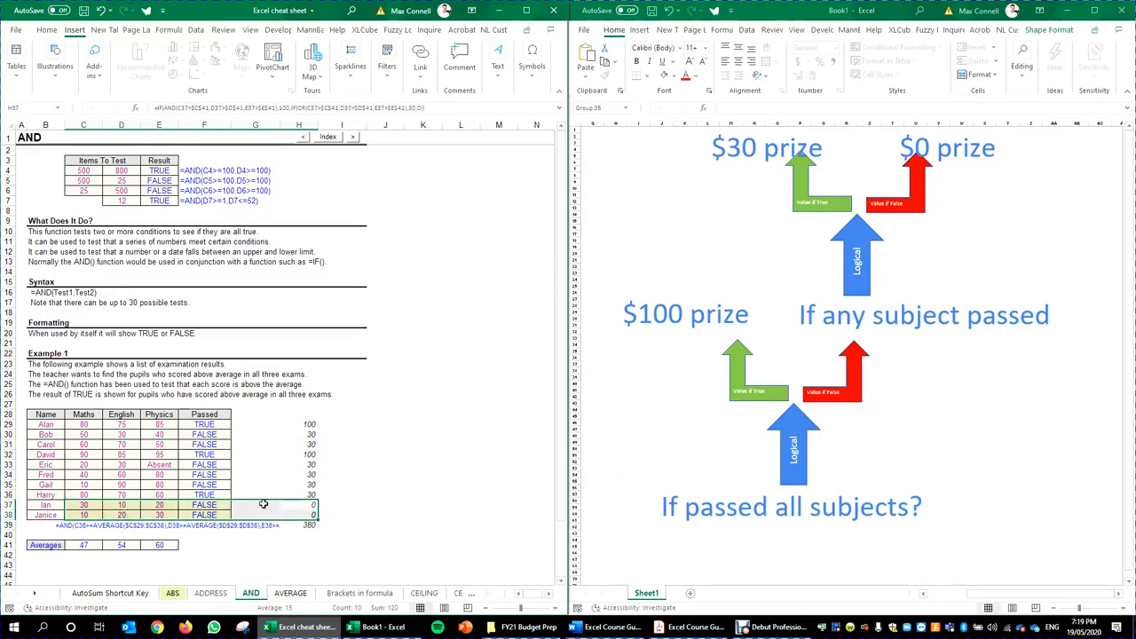
pyautogui.click(341, 435)
pyautogui.click(272, 273)
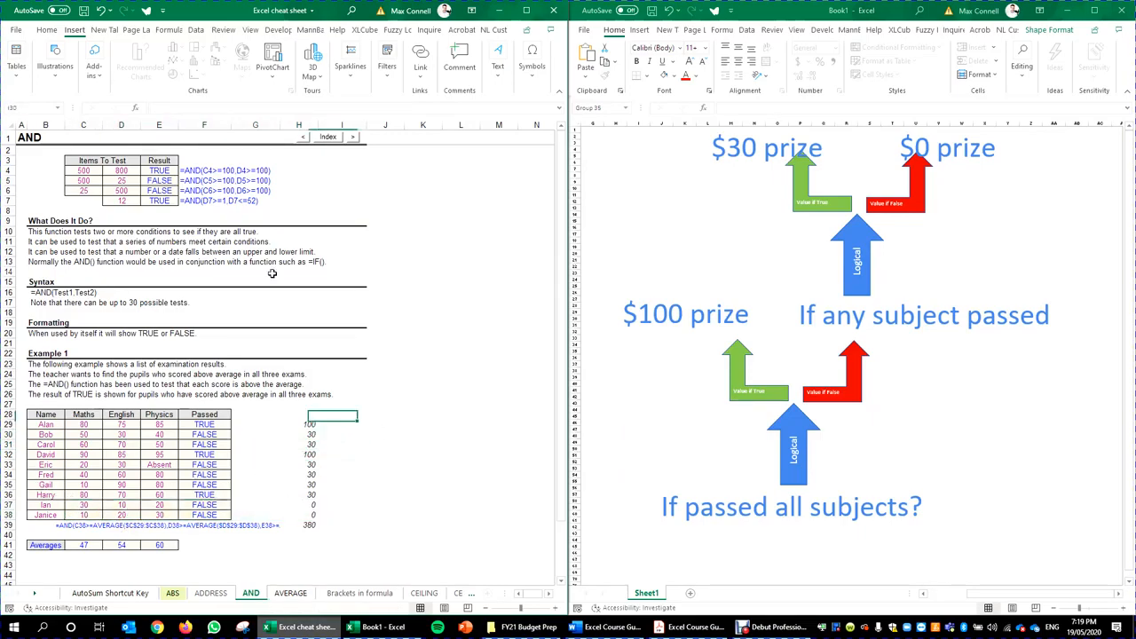
# Switch to the Excel Course Guide - Intermediate PDF in Adobe Acrobat to view the Unit 5: Logical Functions topics.
pyautogui.click(697, 628)
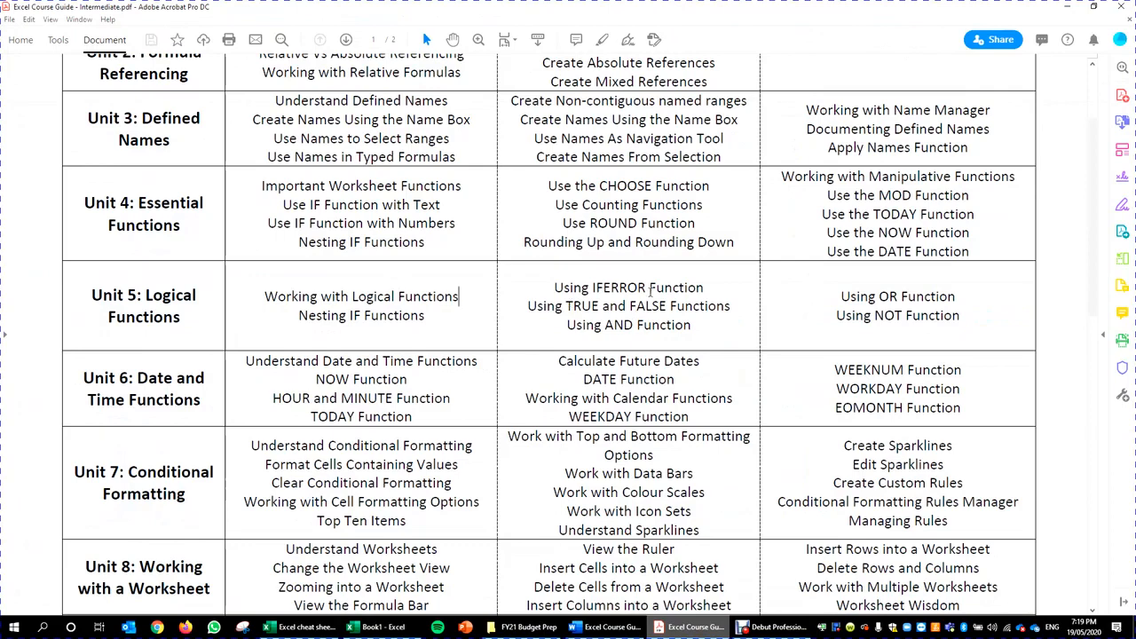
# Review the Unit 5 topics for AND, OR, NOT and IFERROR in the course guide and switch back to Excel.
pyautogui.moveTo(701, 329); pyautogui.dragTo(559, 330)
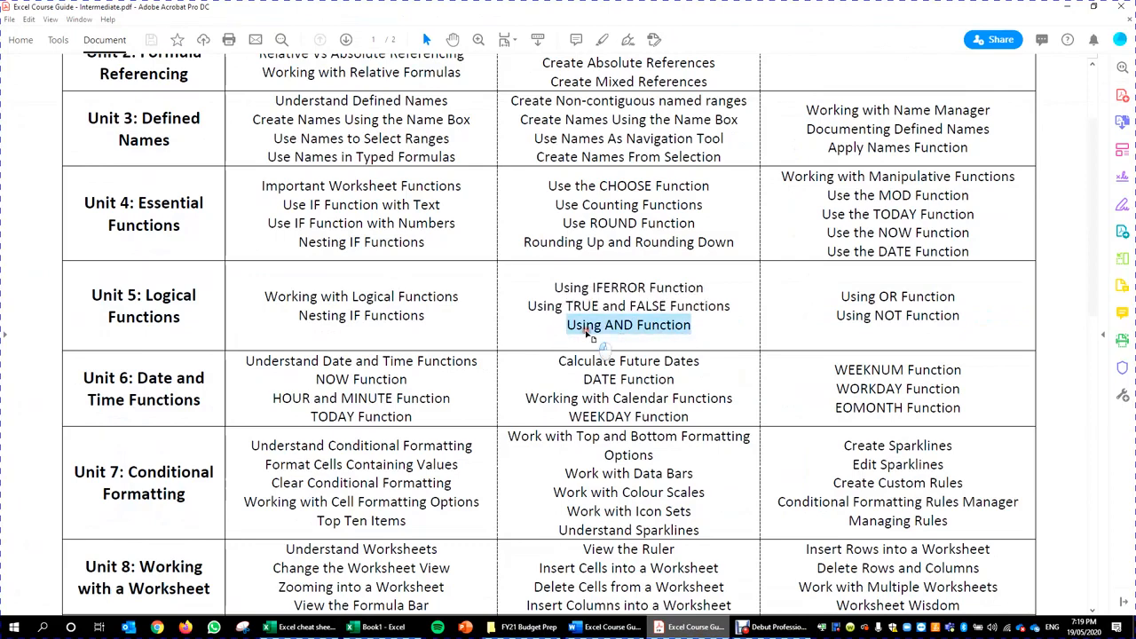
pyautogui.click(600, 348)
pyautogui.moveTo(841, 301); pyautogui.dragTo(956, 300)
pyautogui.moveTo(836, 318); pyautogui.dragTo(959, 321)
pyautogui.click(941, 325)
pyautogui.moveTo(718, 288); pyautogui.dragTo(509, 270)
pyautogui.click(565, 291)
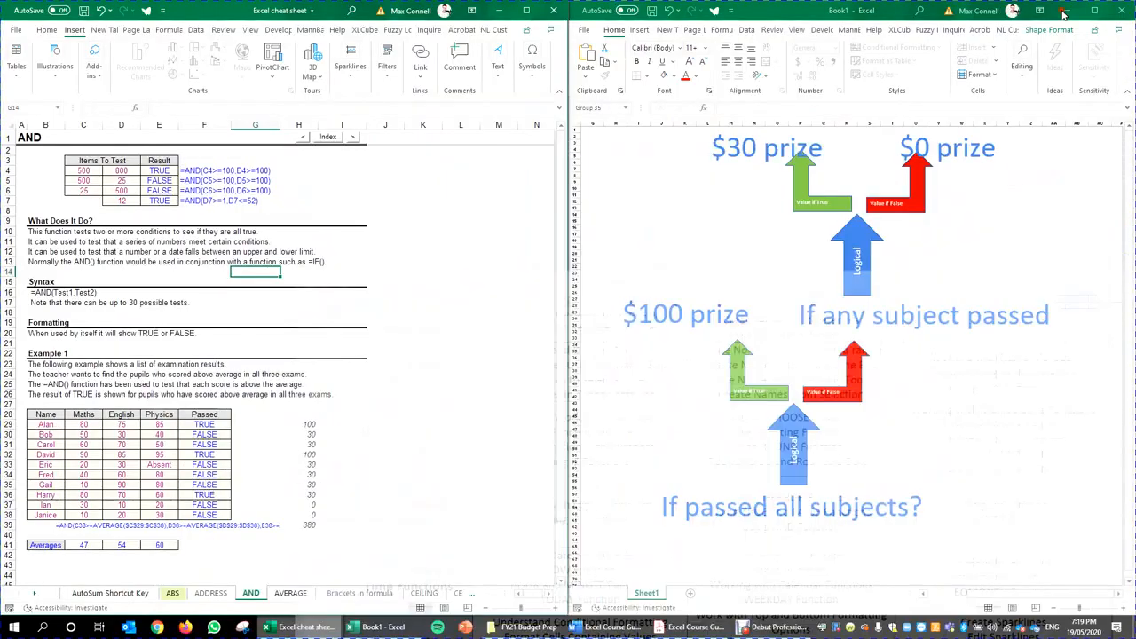
# Compare the prize results in column H with the exam scores and the nested IF arrow diagram in Book1.
pyautogui.click(332, 412)
pyautogui.click(309, 415)
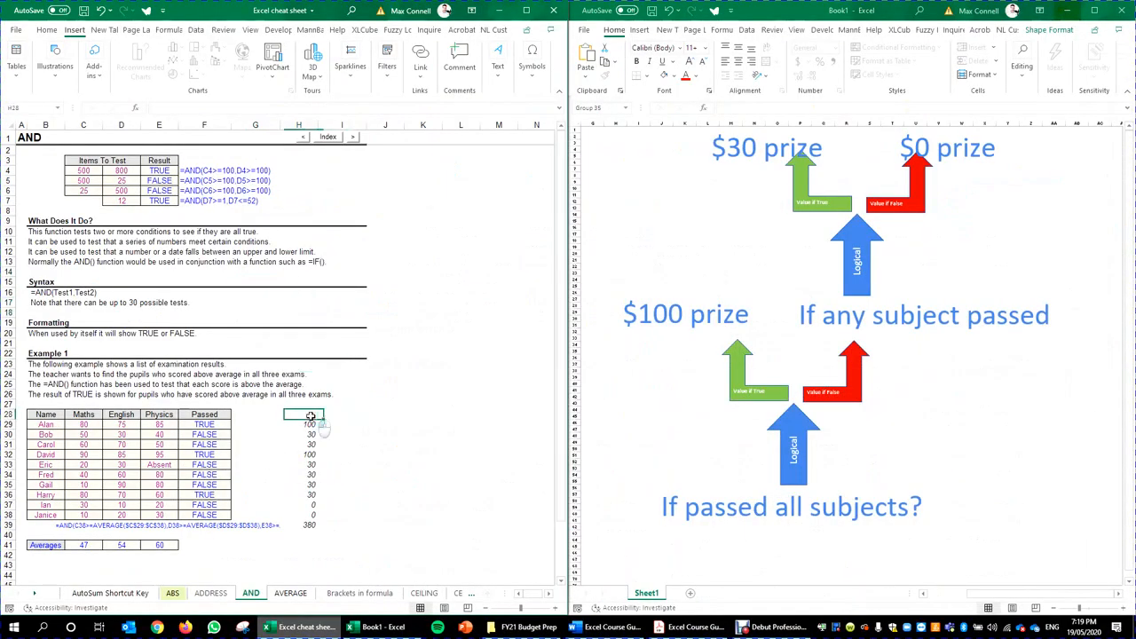
pyautogui.click(190, 522)
pyautogui.click(166, 513)
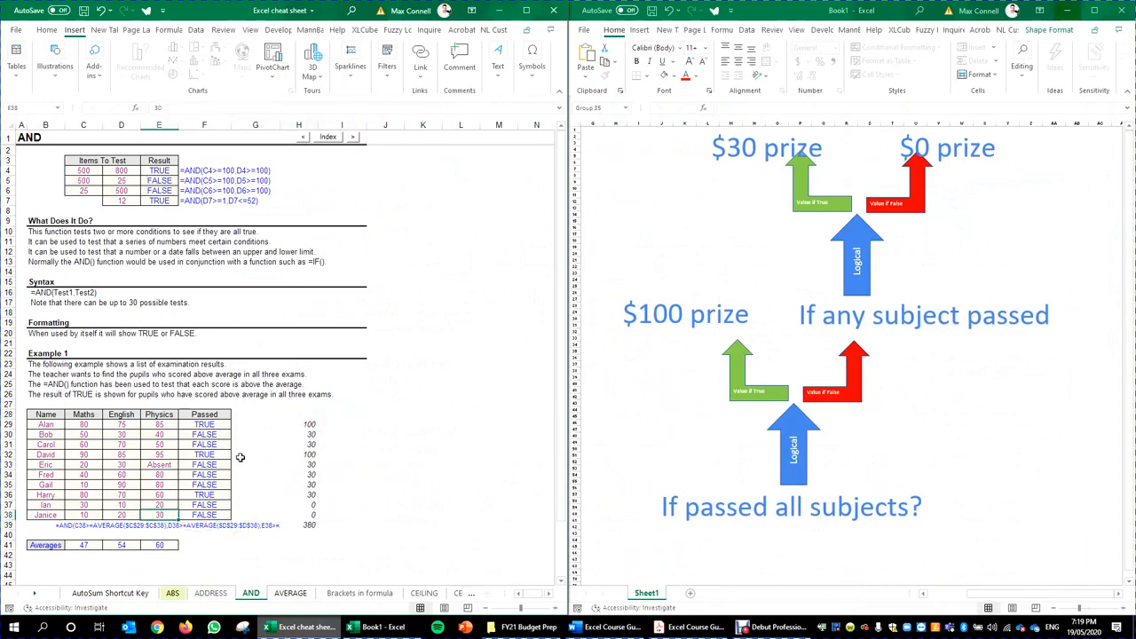
pyautogui.scroll(-2, 238, 458)
pyautogui.click(302, 448)
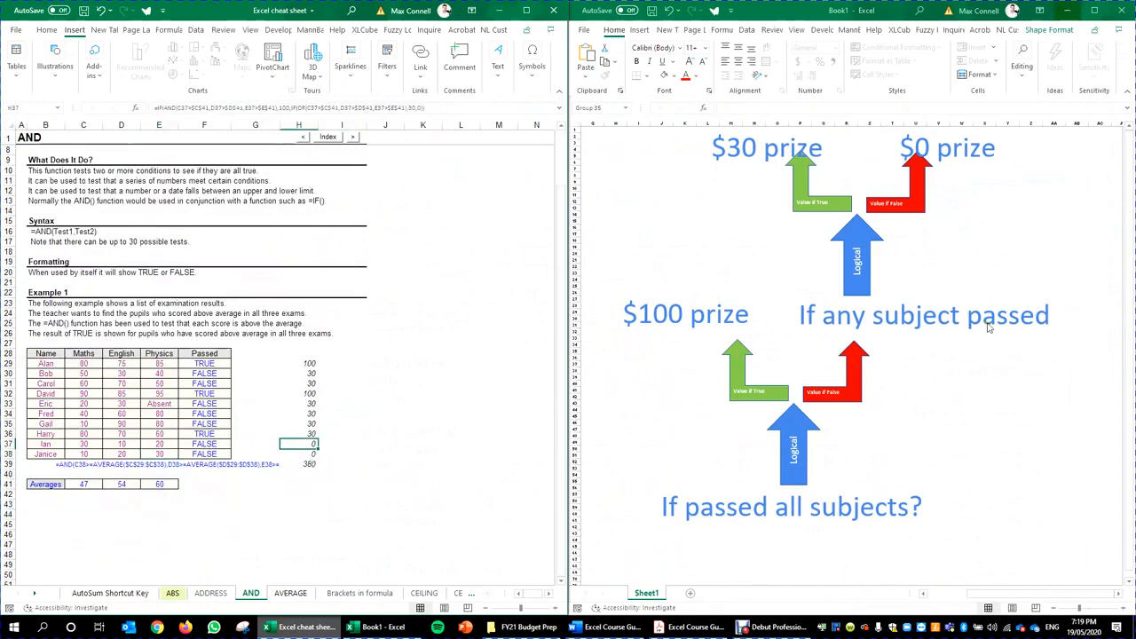
pyautogui.click(854, 210)
pyautogui.click(868, 273)
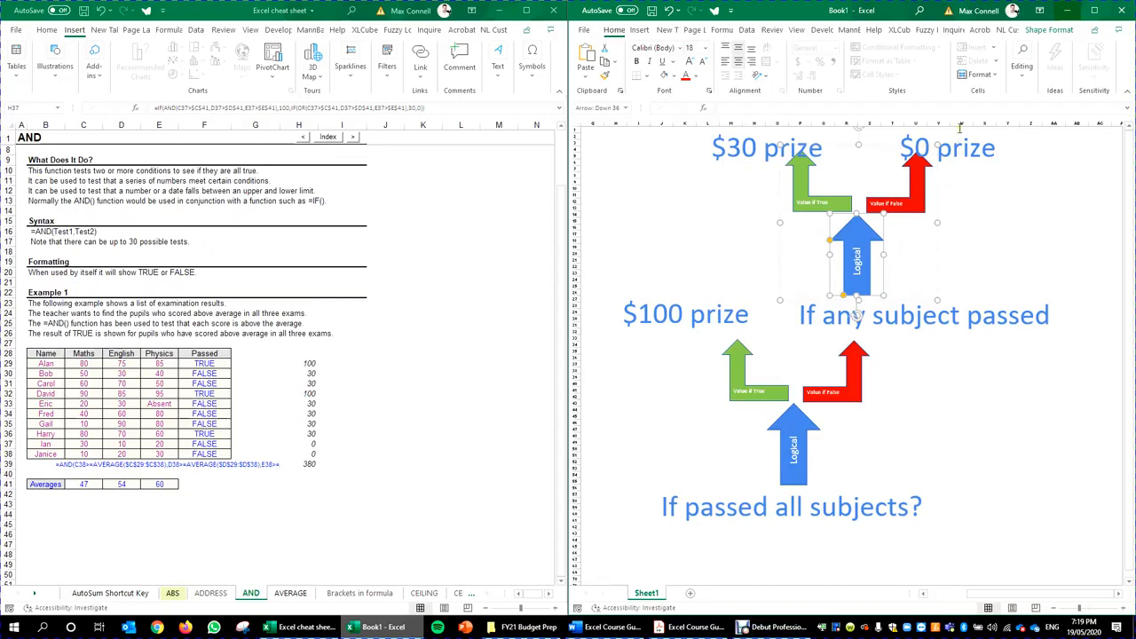
pyautogui.click(147, 431)
pyautogui.scroll(2, 160, 427)
pyautogui.scroll(-2, 207, 437)
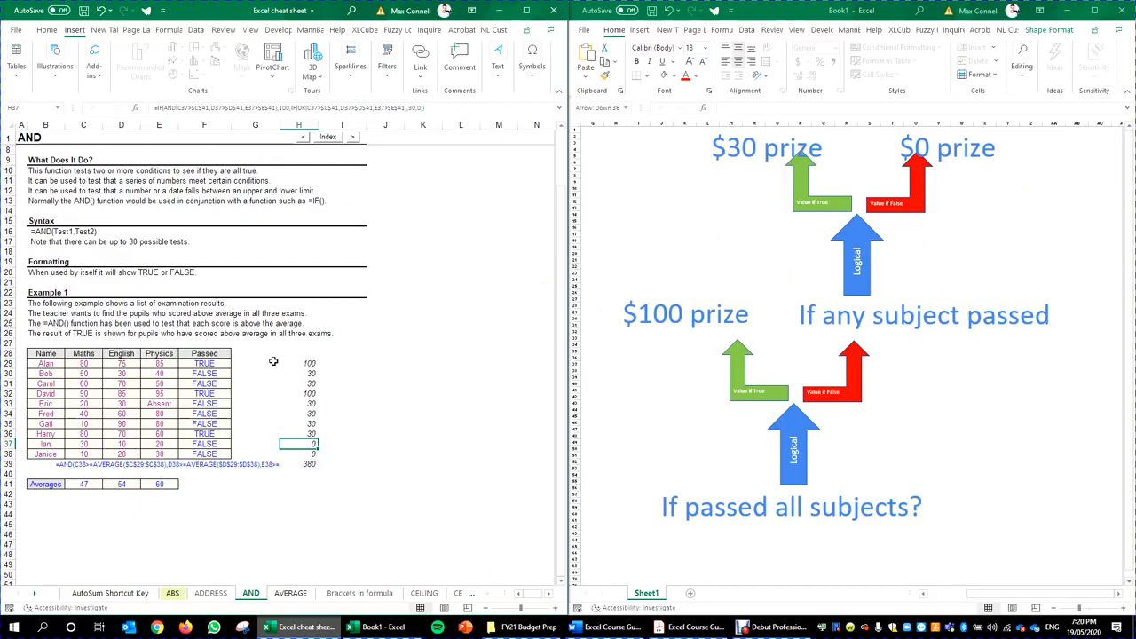
# Replace the Physics score in E38 with # and the English score in D37 with 123.
pyautogui.click(165, 456)
pyautogui.write('#')
pyautogui.press('Return')
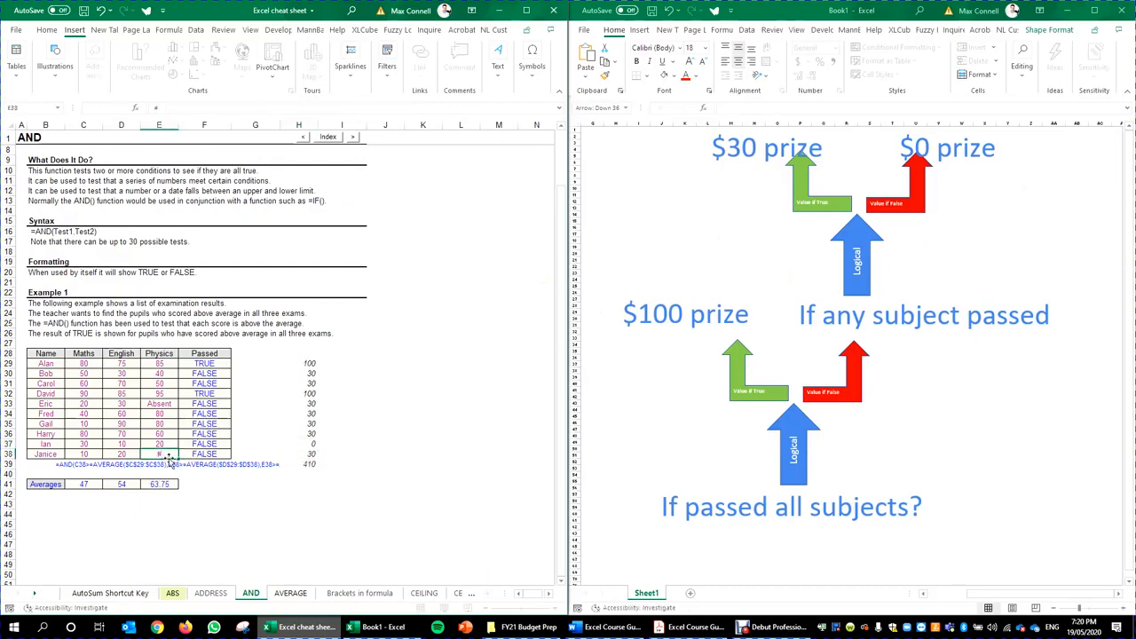
pyautogui.click(123, 444)
pyautogui.write('123')
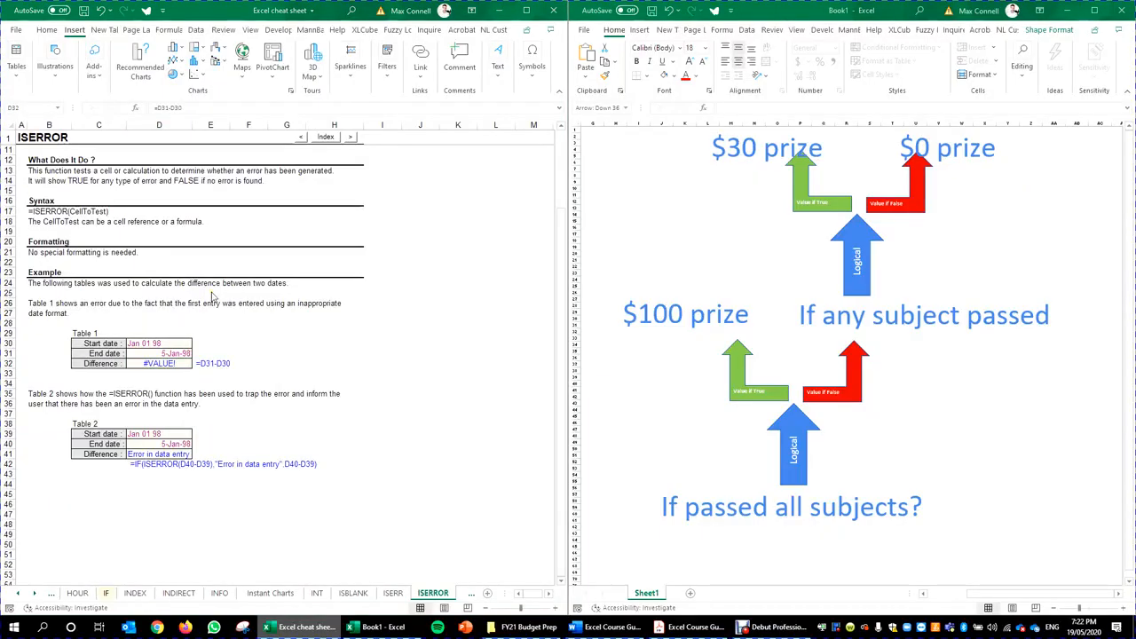
# Inspect the Difference formula in D32 of Table 1 and the date cells it subtracts.
pyautogui.click(168, 365)
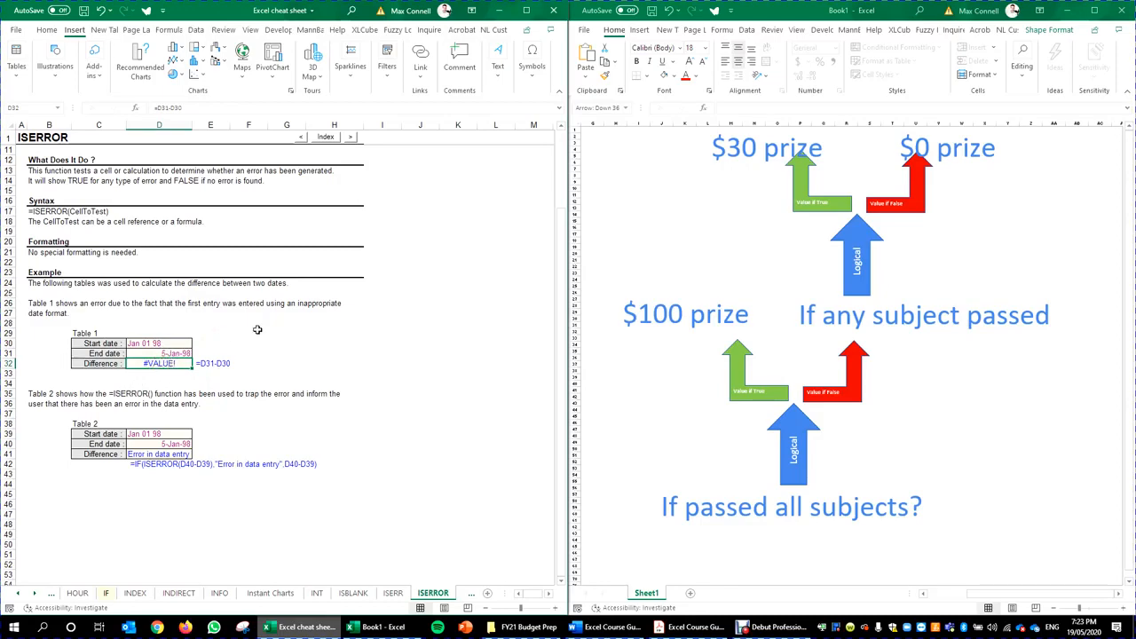
pyautogui.click(212, 364)
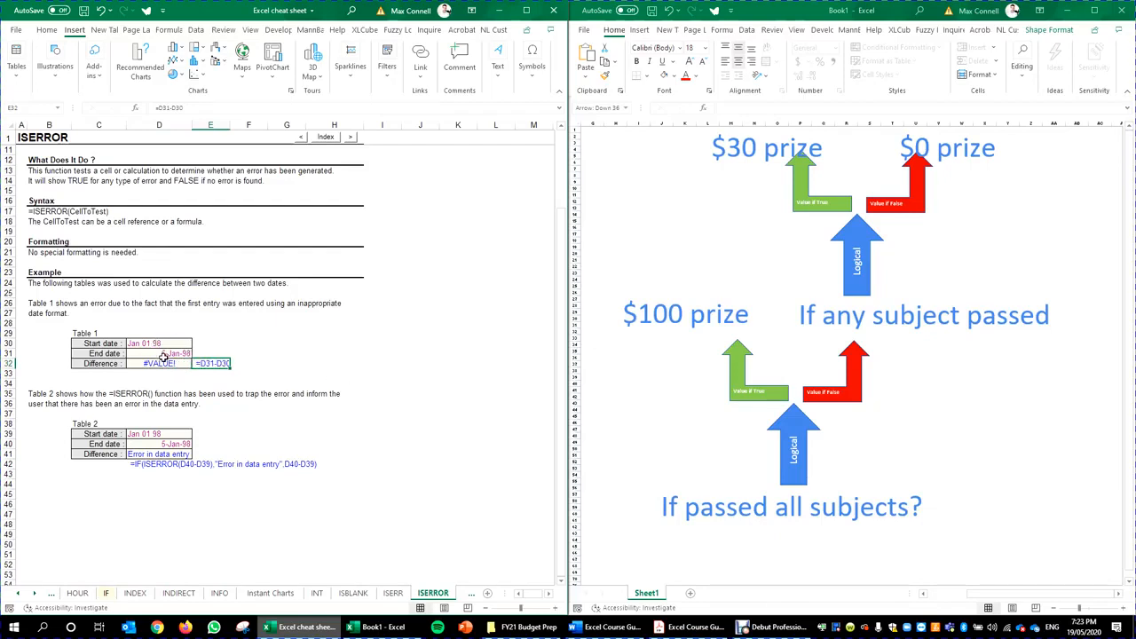
pyautogui.doubleClick(155, 364)
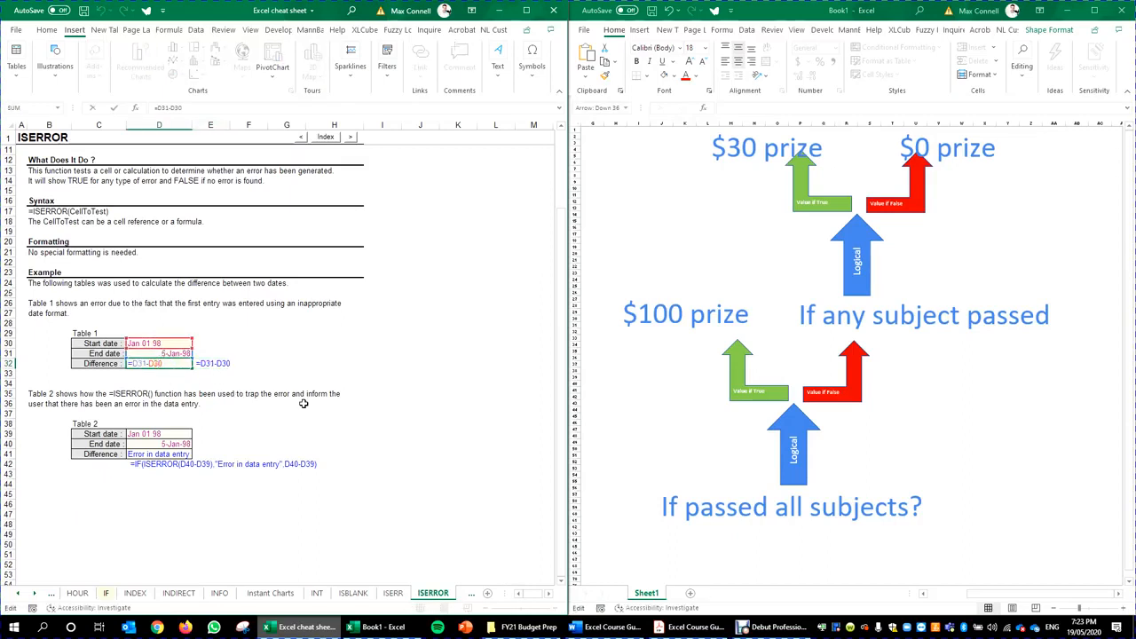
pyautogui.press('Escape')
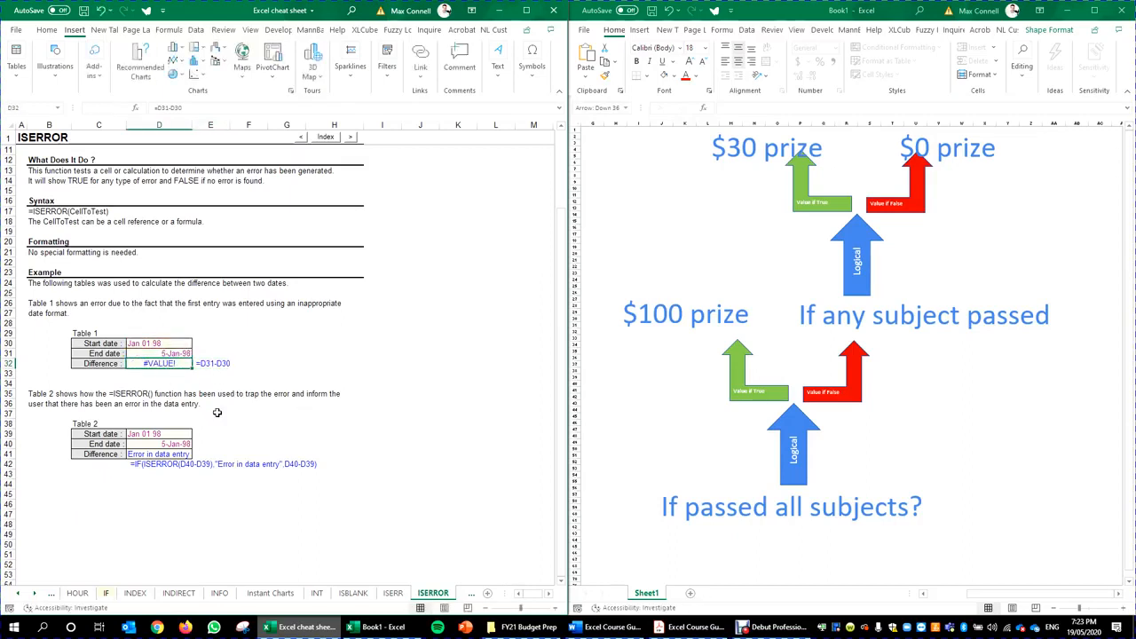
pyautogui.click(144, 346)
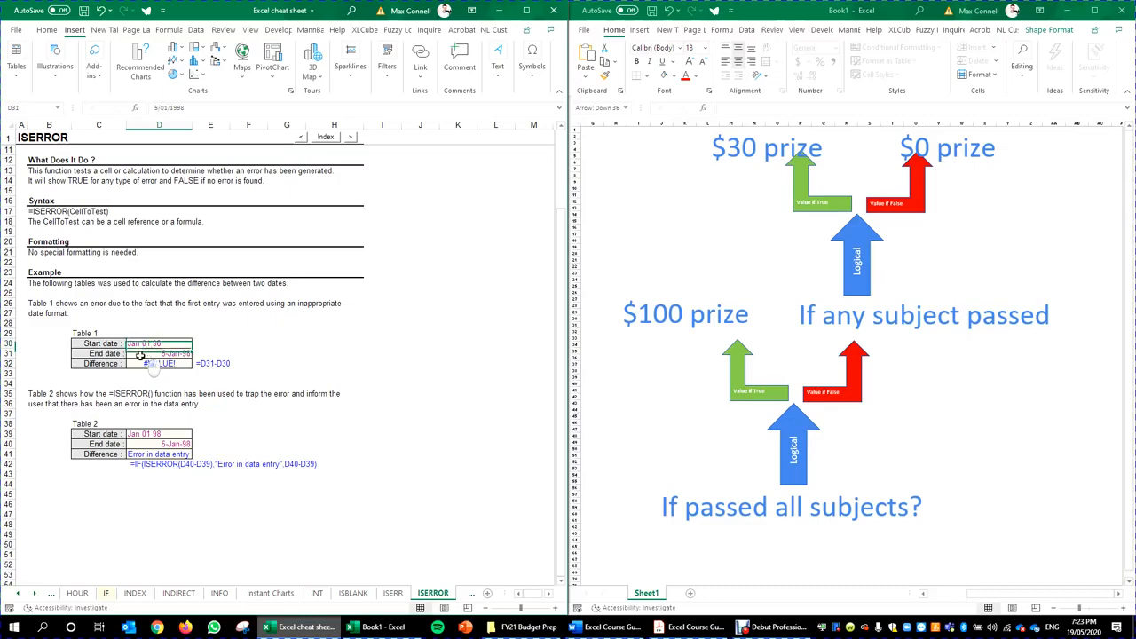
pyautogui.click(146, 365)
# Copy Table 1's End date from D31 into the Start date cell D30 and change the copy to 4/01/1998.
pyautogui.click(184, 353)
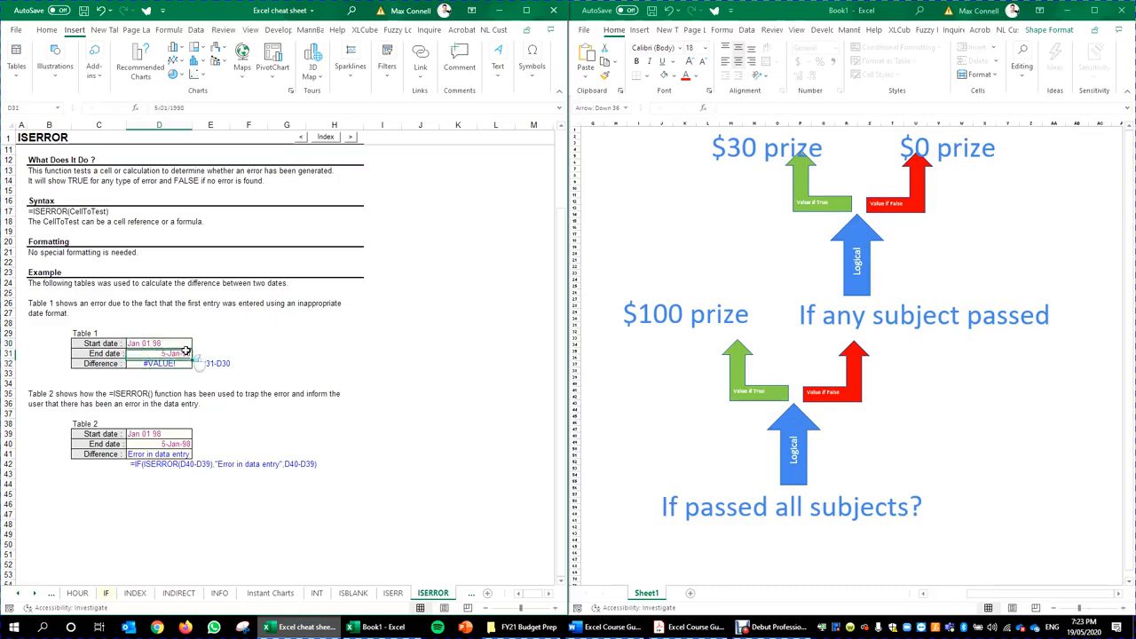
pyautogui.hotkey('ctrl', 'c')
pyautogui.click(174, 342)
pyautogui.hotkey('ctrl', 'v')
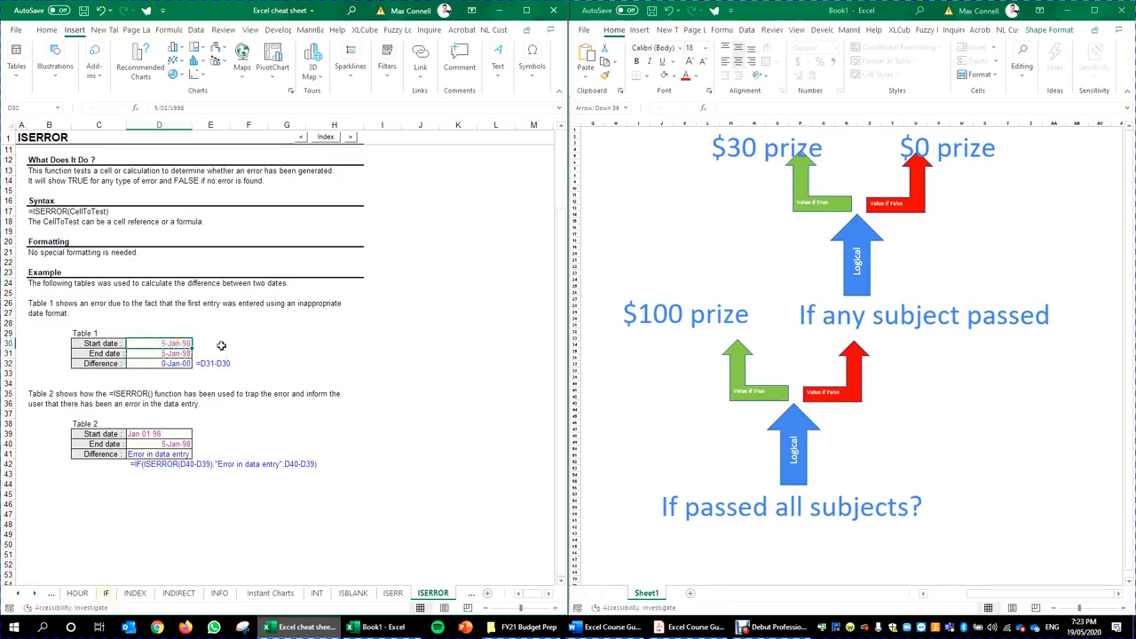
pyautogui.press('F2')
pyautogui.press('BackSpace')
pyautogui.write('4')
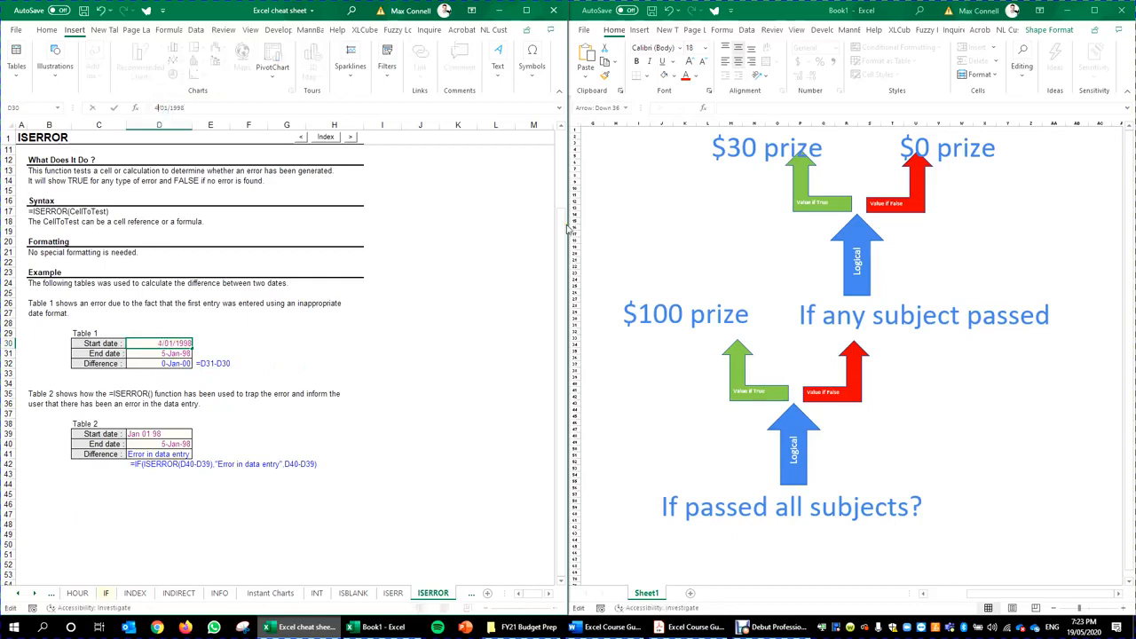
pyautogui.press('Return')
# Format Table 1's Difference cell D32 with the Comma Style number format.
pyautogui.click(172, 363)
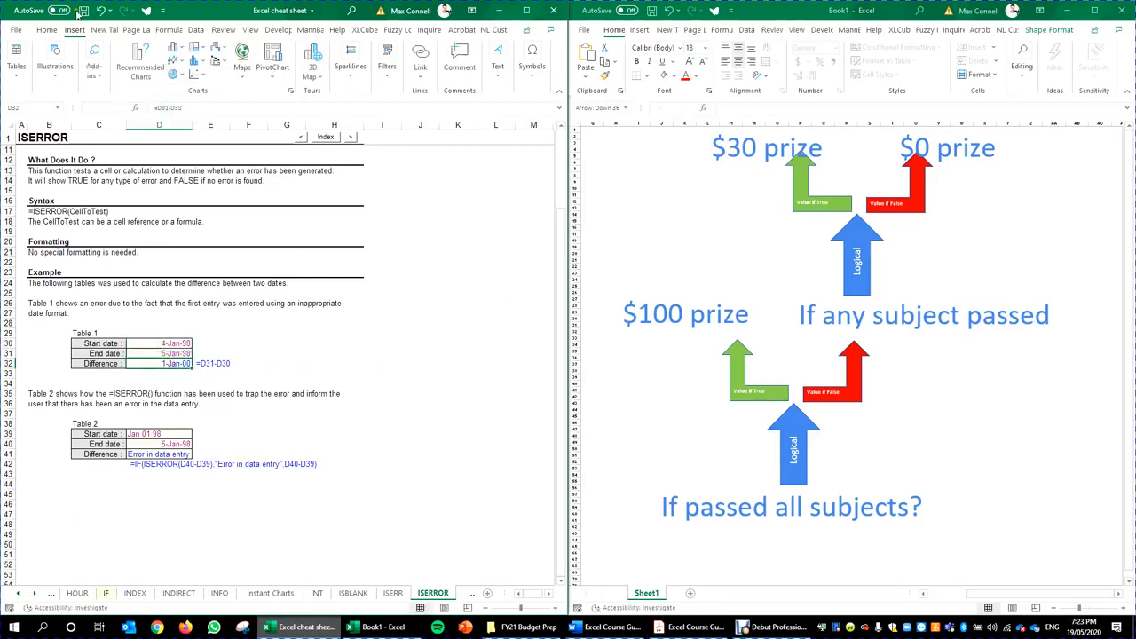
pyautogui.click(47, 30)
pyautogui.click(263, 61)
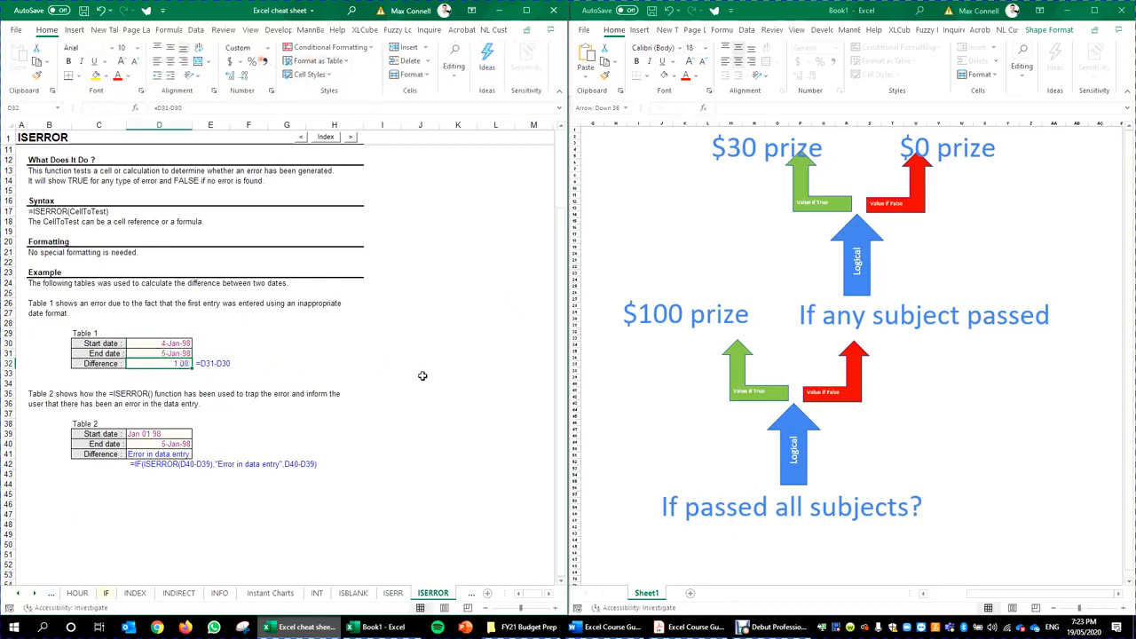
# Undo the number formatting of D32 and the Start date changes in D30.
pyautogui.hotkey('ctrl', 'z')
pyautogui.hotkey('ctrl', 'z')
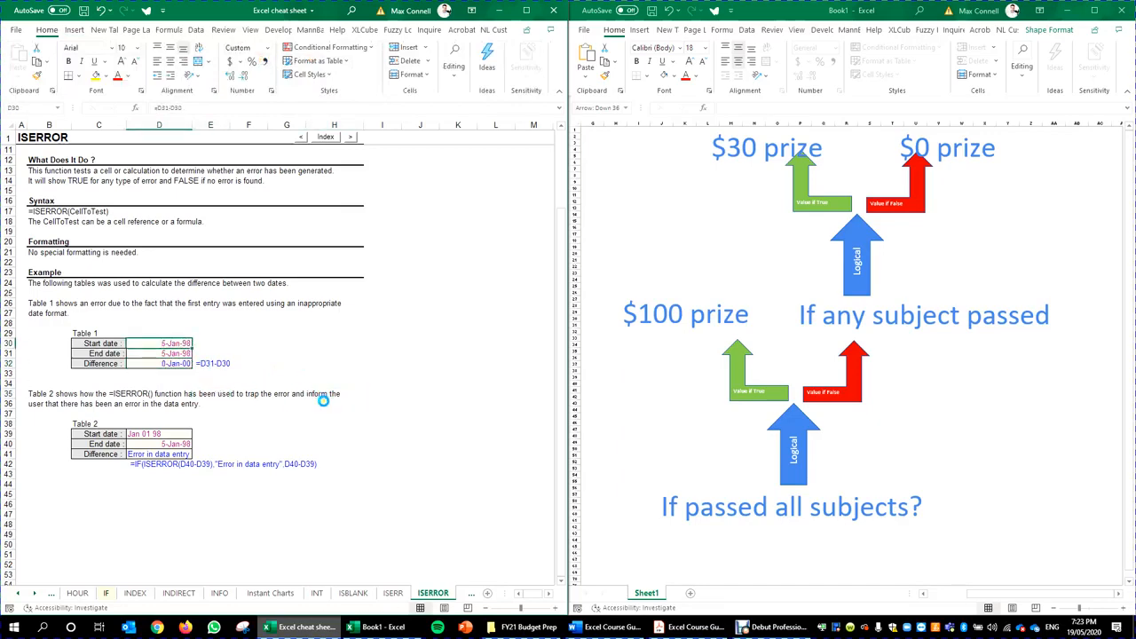
pyautogui.hotkey('ctrl', 'z')
pyautogui.hotkey('ctrl', 'z')
pyautogui.hotkey('ctrl', 'z')
pyautogui.click(183, 388)
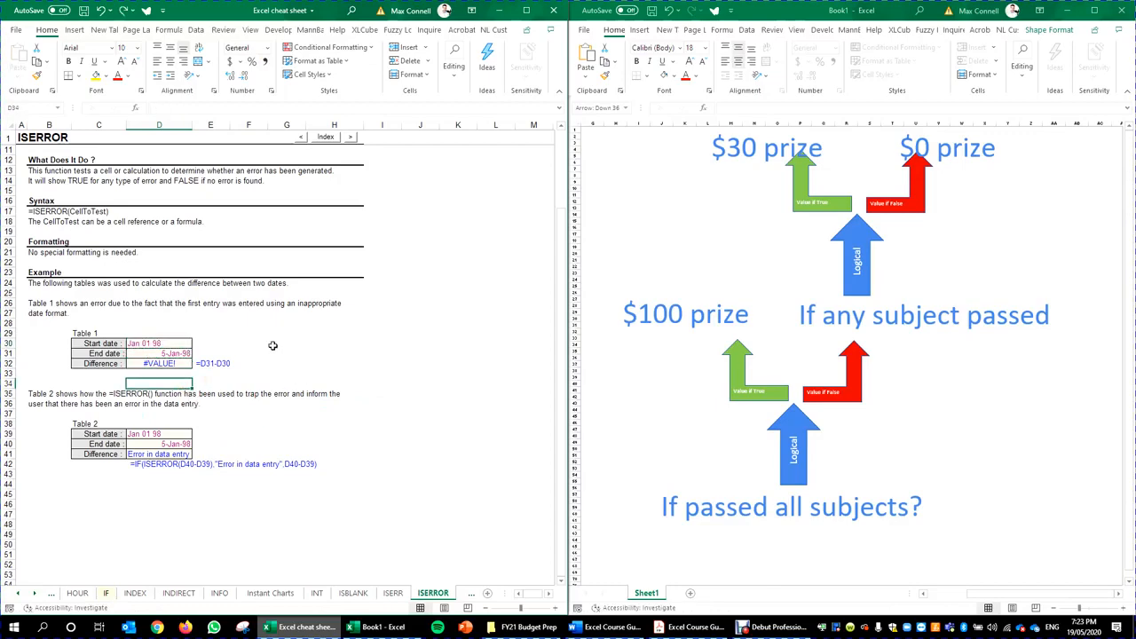
# Wrap the Difference formula in D32 as =IFERROR(D31-D30,0) and apply Comma Style to the cell.
pyautogui.click(210, 366)
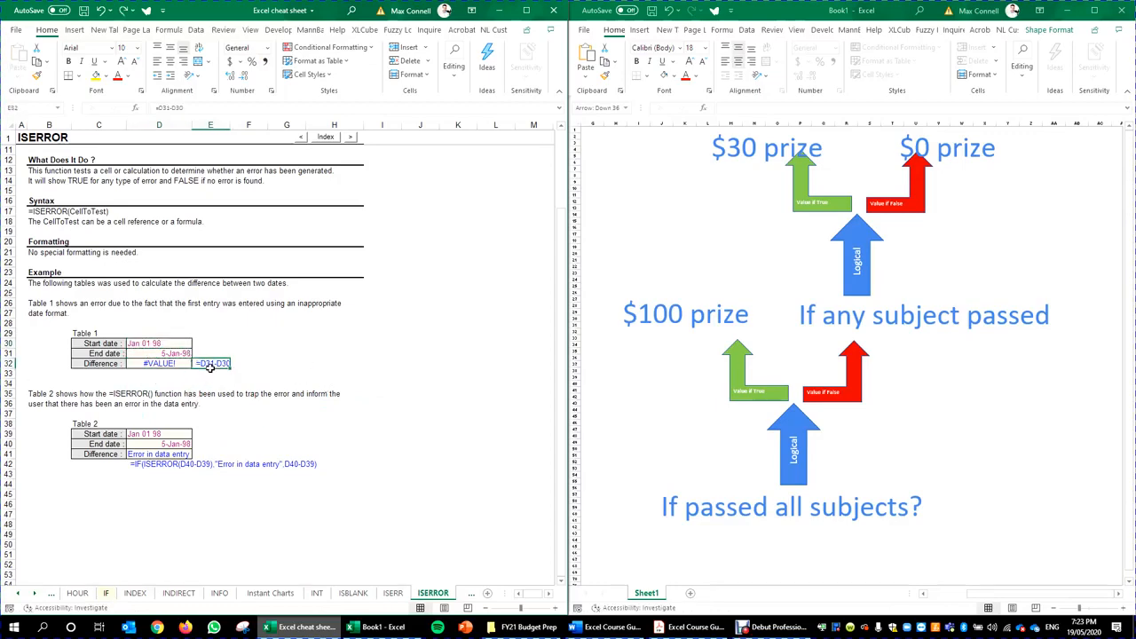
pyautogui.click(160, 366)
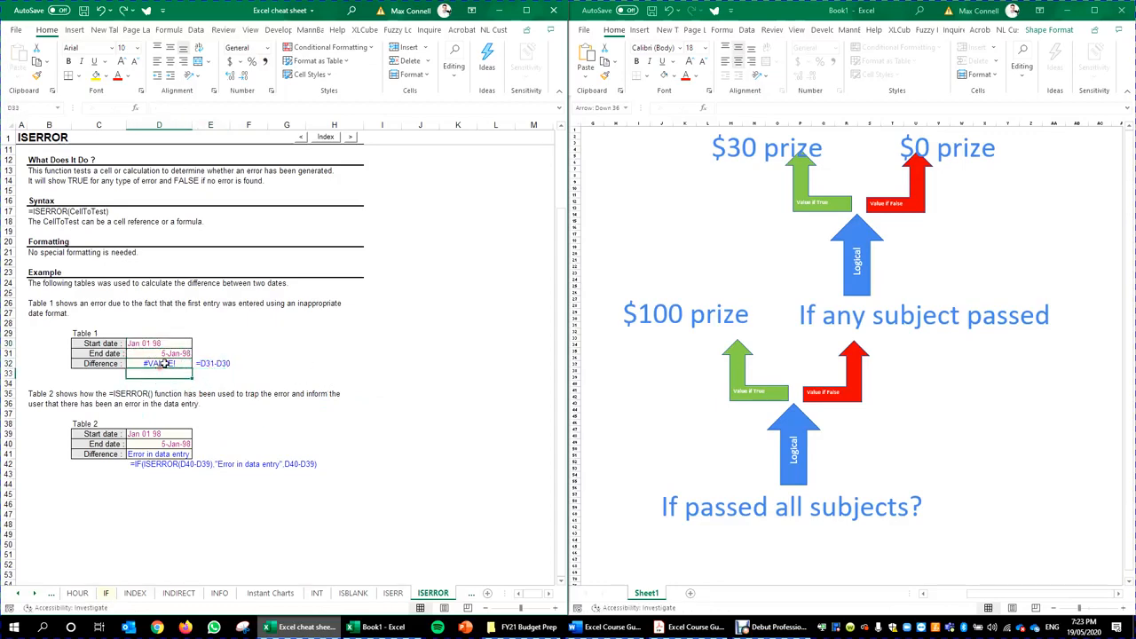
pyautogui.click(157, 107)
pyautogui.write('iferr')
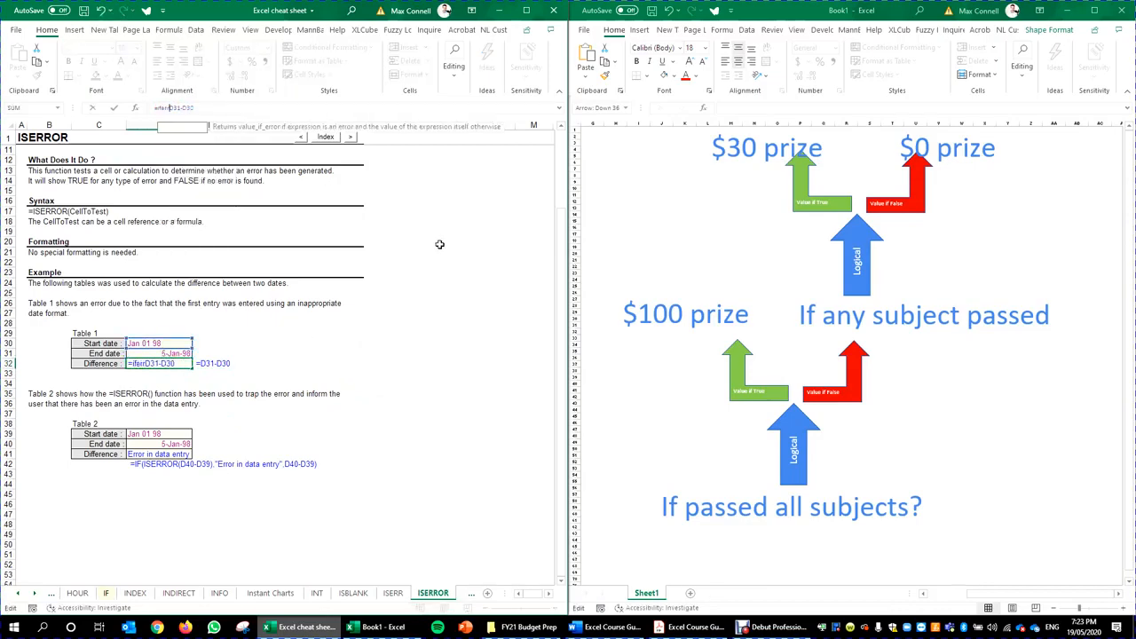
pyautogui.write('or(')
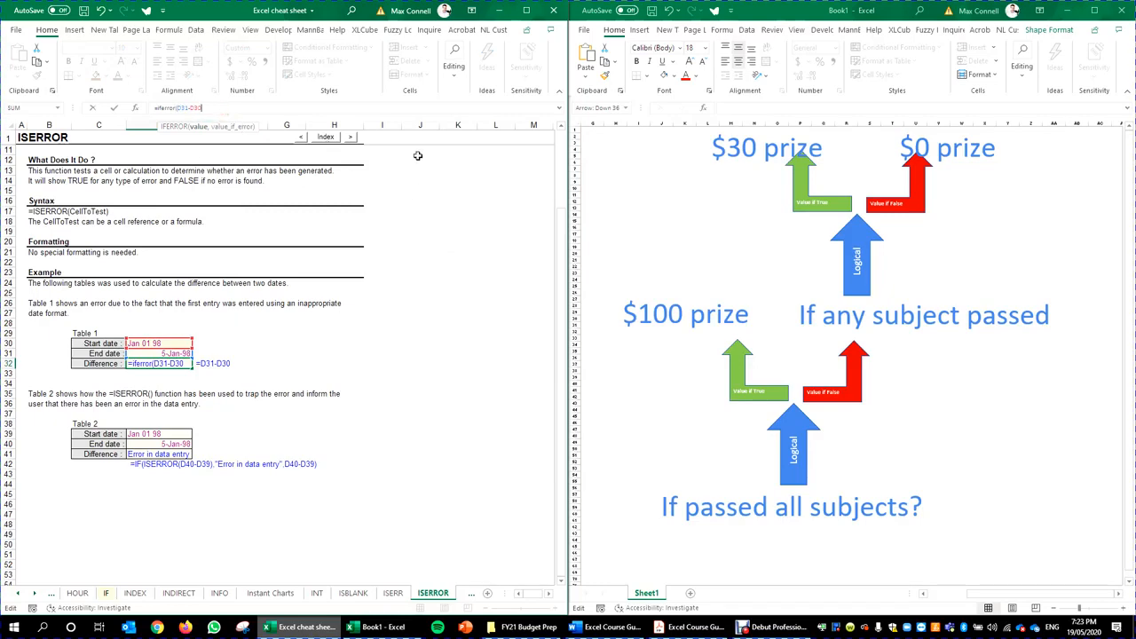
pyautogui.click(195, 127)
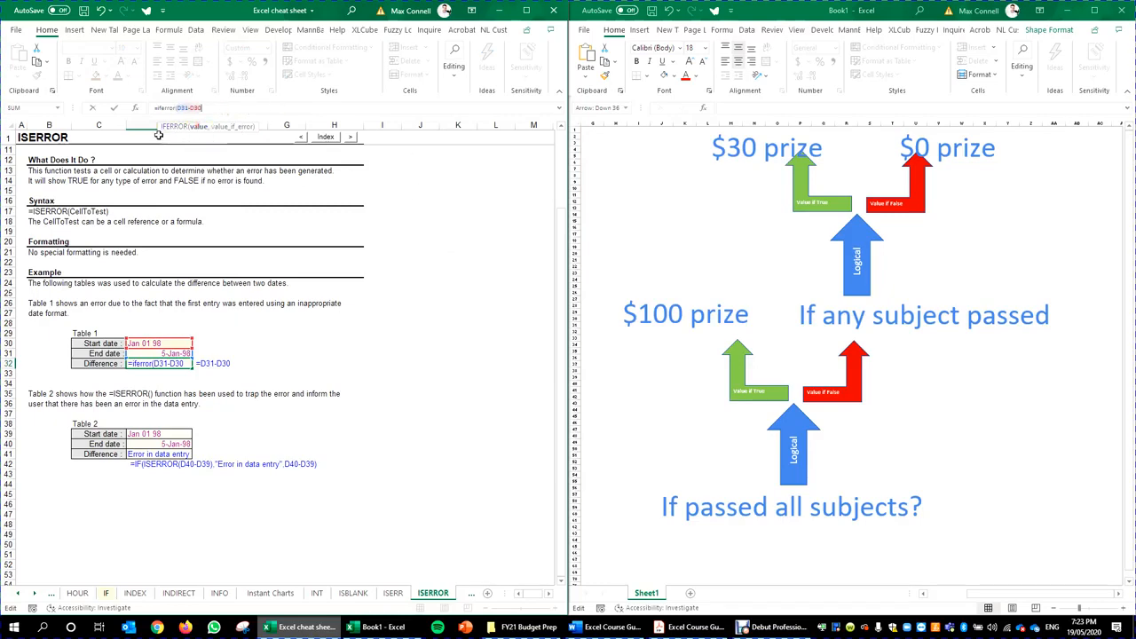
pyautogui.click(228, 109)
pyautogui.hotkey('ctrl', 'Return')
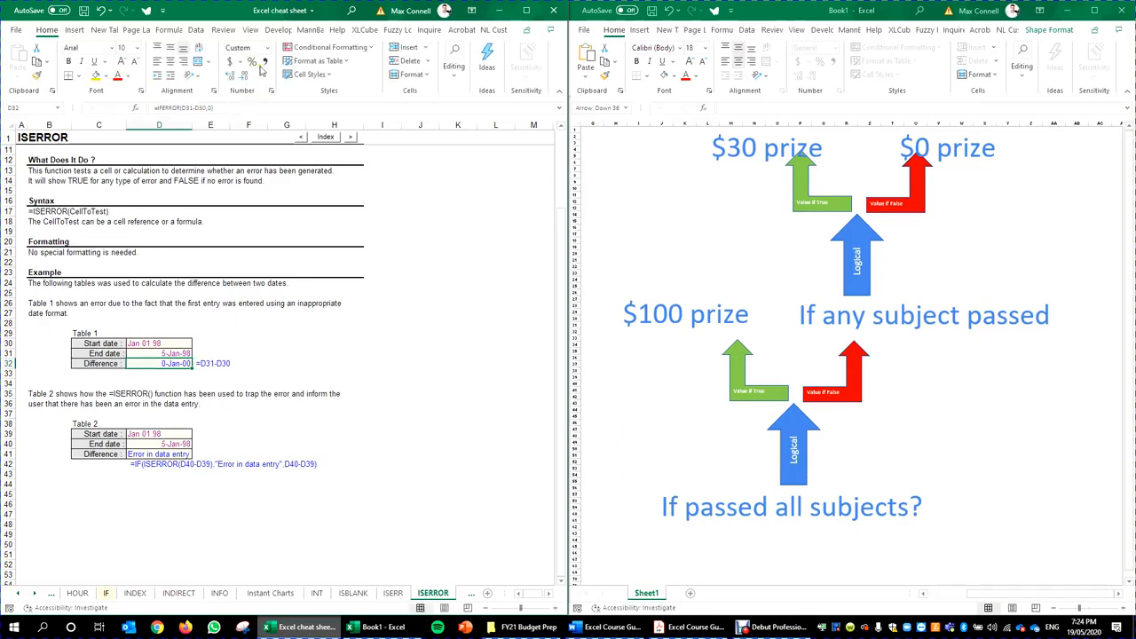
pyautogui.click(263, 62)
# Mark out a block of cells from I27 beside the tables and enter =0/0 in its cell K30.
pyautogui.moveTo(384, 312); pyautogui.dragTo(488, 367)
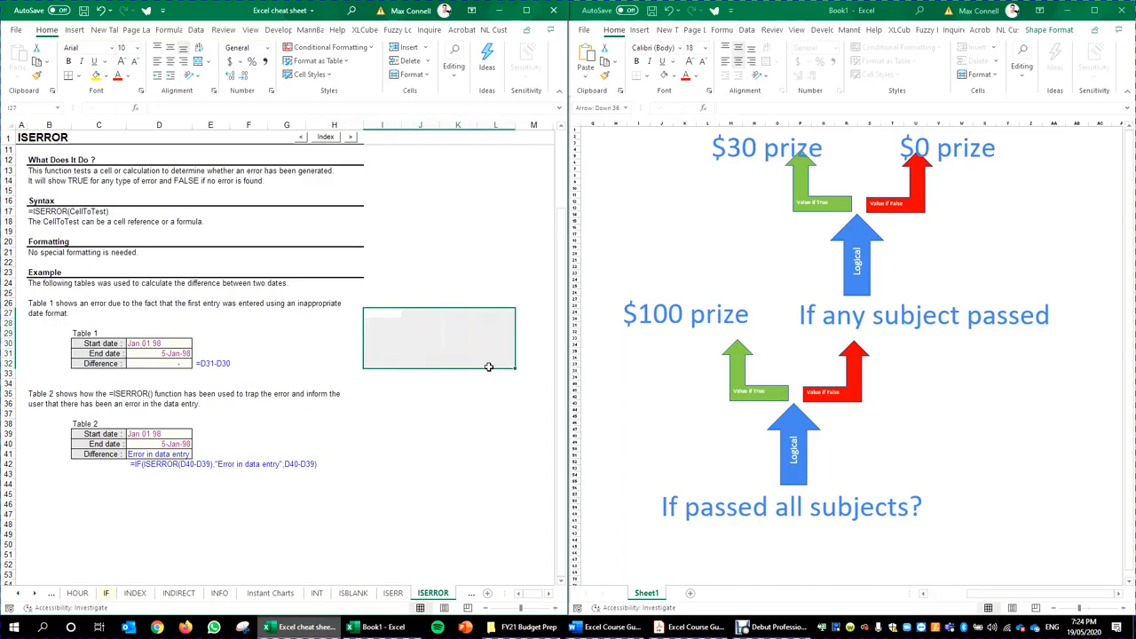
pyautogui.click(391, 313)
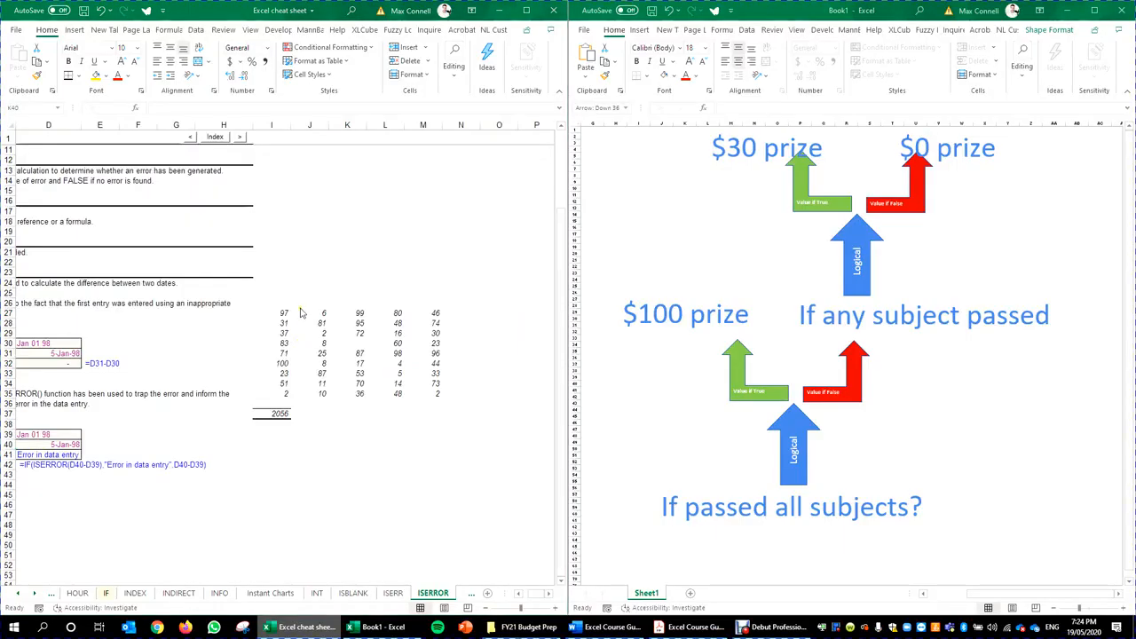
pyautogui.click(360, 345)
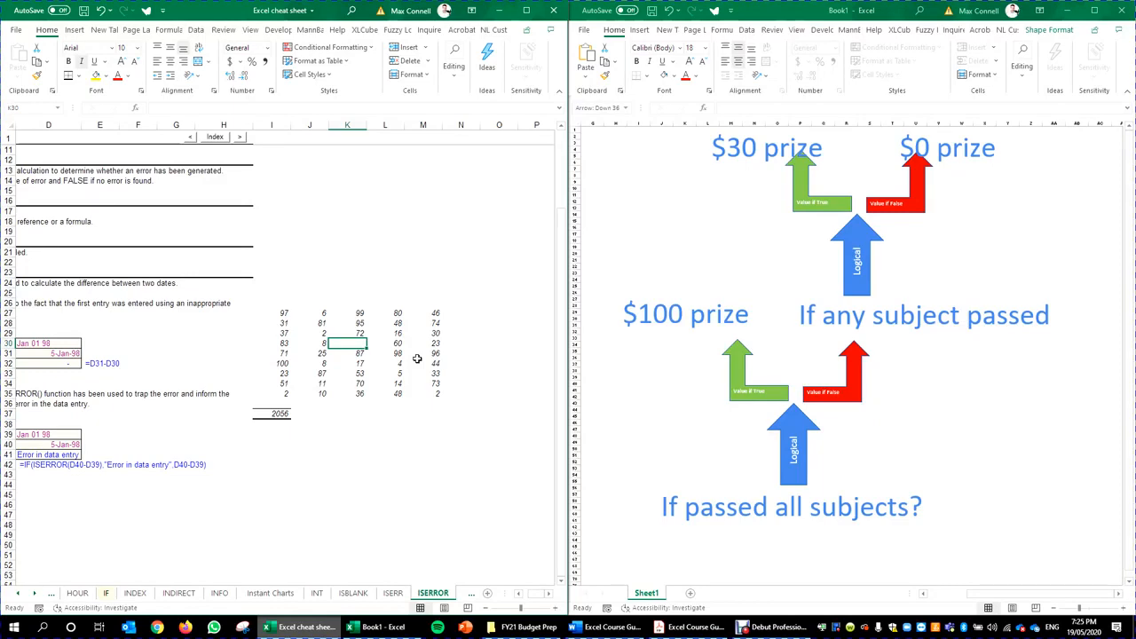
pyautogui.write('=0/0')
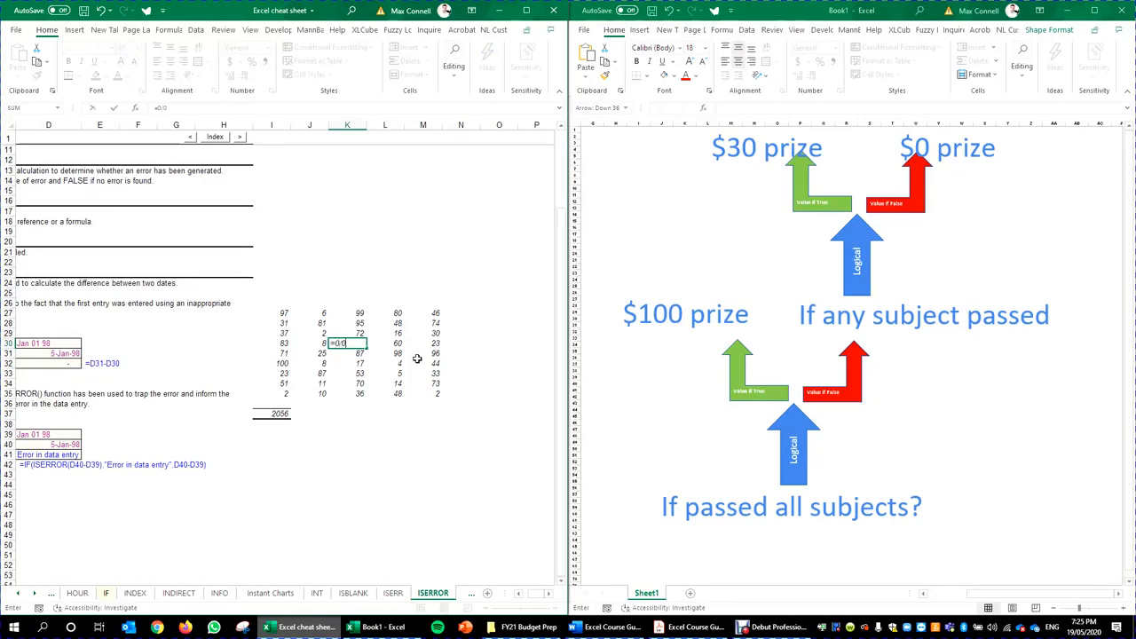
pyautogui.hotkey('ctrl', 'Return')
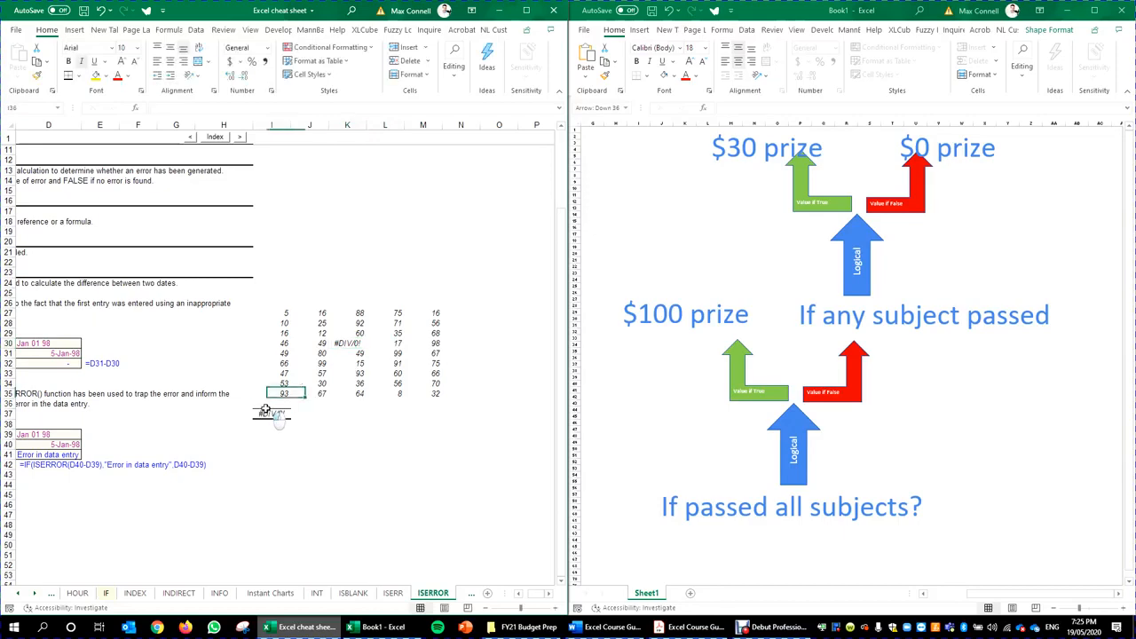
# Examine how the division error in K30 carries through the number grid into the total in I37.
pyautogui.click(265, 410)
pyautogui.press('Up')
pyautogui.press('Right')
pyautogui.press('Up')
pyautogui.press('Up')
pyautogui.press('Up')
pyautogui.press('Right')
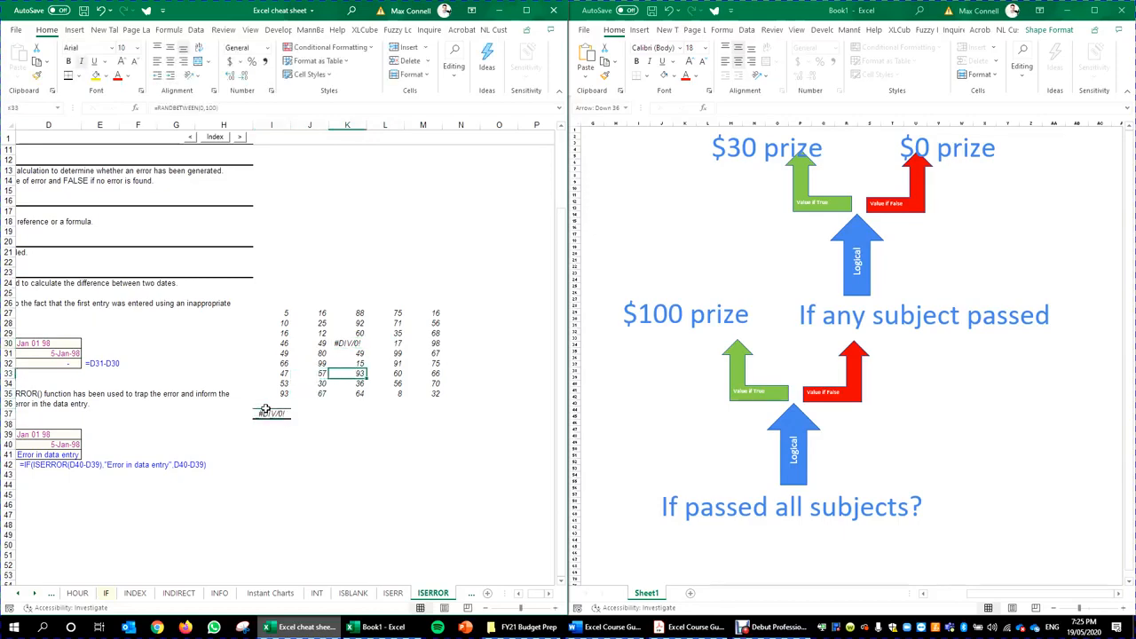
pyautogui.press('Up')
pyautogui.press('Up')
pyautogui.press('Left')
pyautogui.press('Left')
pyautogui.press('Left')
pyautogui.press('Left')
pyautogui.press('Left')
pyautogui.press('Left')
pyautogui.press('Left')
pyautogui.press('Left')
pyautogui.press('Left')
pyautogui.press('Left')
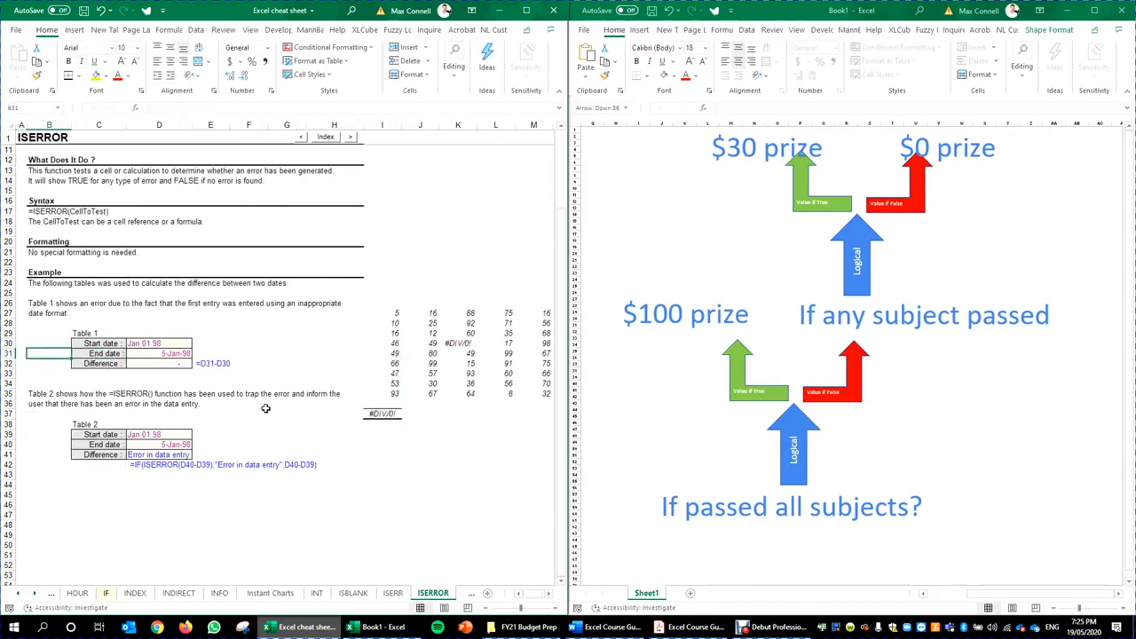
pyautogui.press('Right')
pyautogui.press('Right')
pyautogui.press('Right')
pyautogui.press('Right')
pyautogui.press('Right')
pyautogui.press('Down')
pyautogui.press('Right')
pyautogui.press('Right')
pyautogui.press('Down')
pyautogui.press('Right')
pyautogui.press('Down')
pyautogui.press('Down')
pyautogui.press('Down')
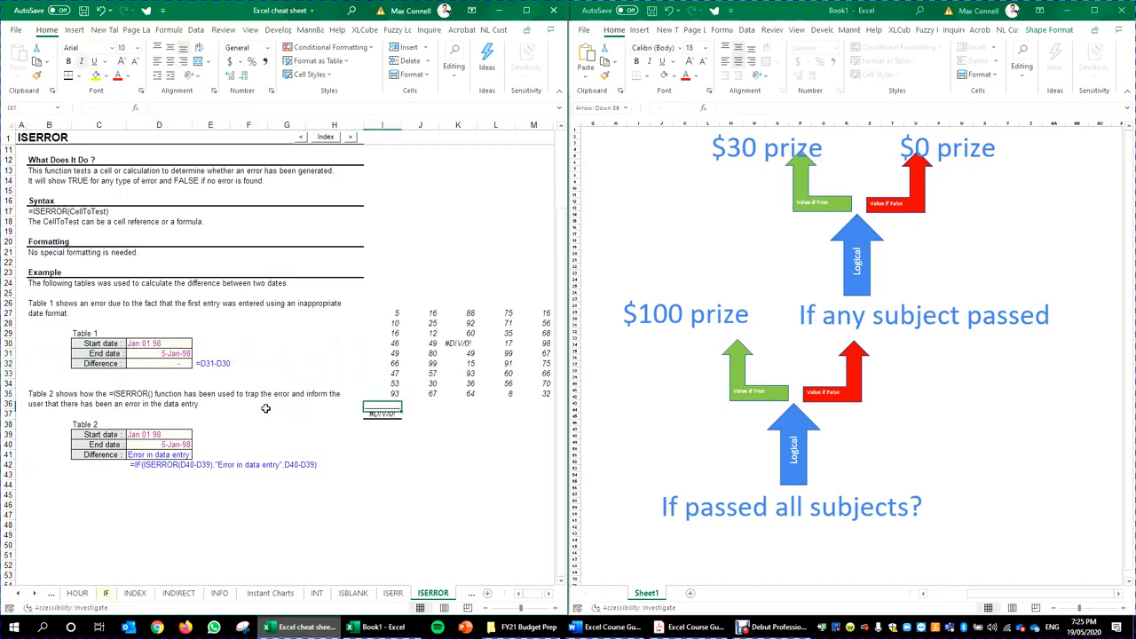
# Wrap the division in K30 as =IFERROR(0/0,0) so the random number grid carries no error into its total.
pyautogui.press('Down')
pyautogui.press('Down')
pyautogui.click(473, 343)
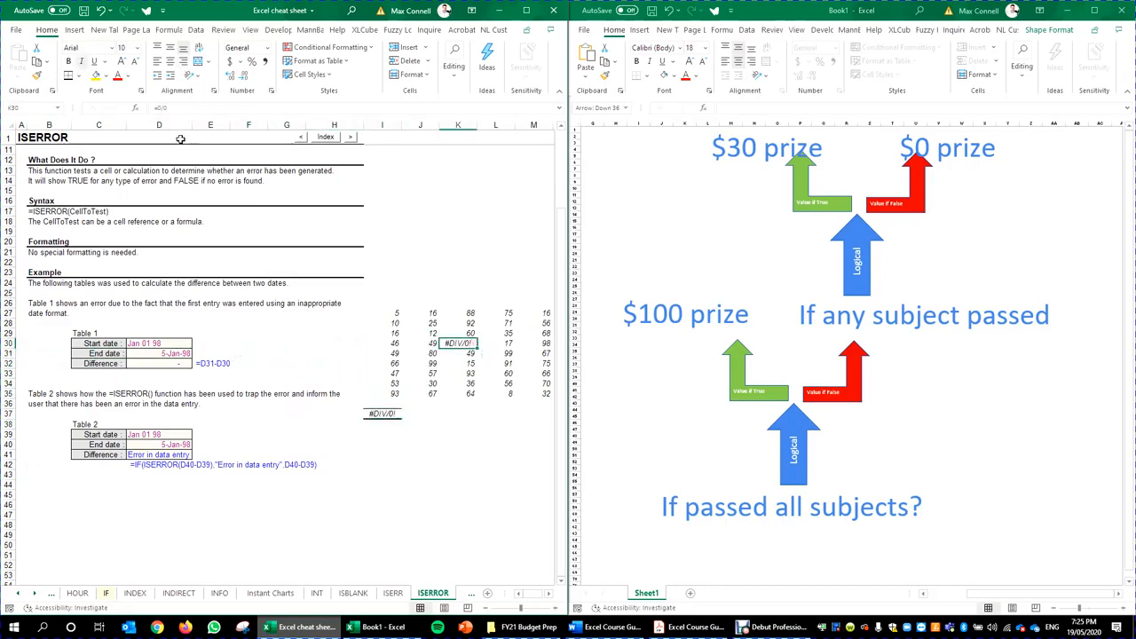
pyautogui.click(382, 310)
pyautogui.click(389, 415)
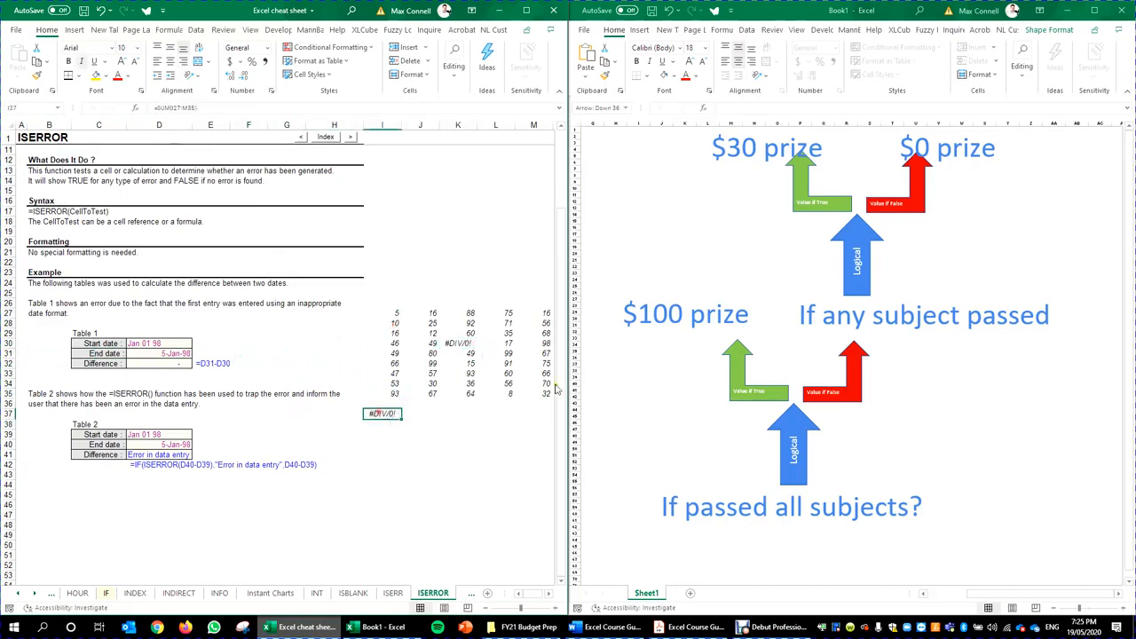
pyautogui.click(401, 323)
pyautogui.click(464, 344)
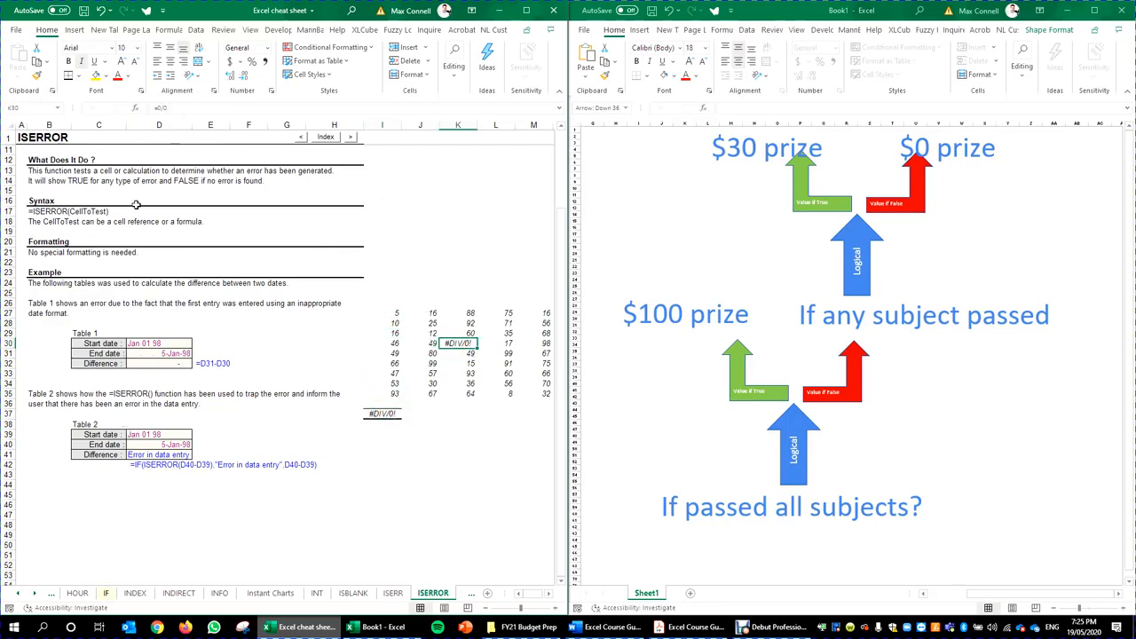
pyautogui.click(155, 108)
pyautogui.write('i')
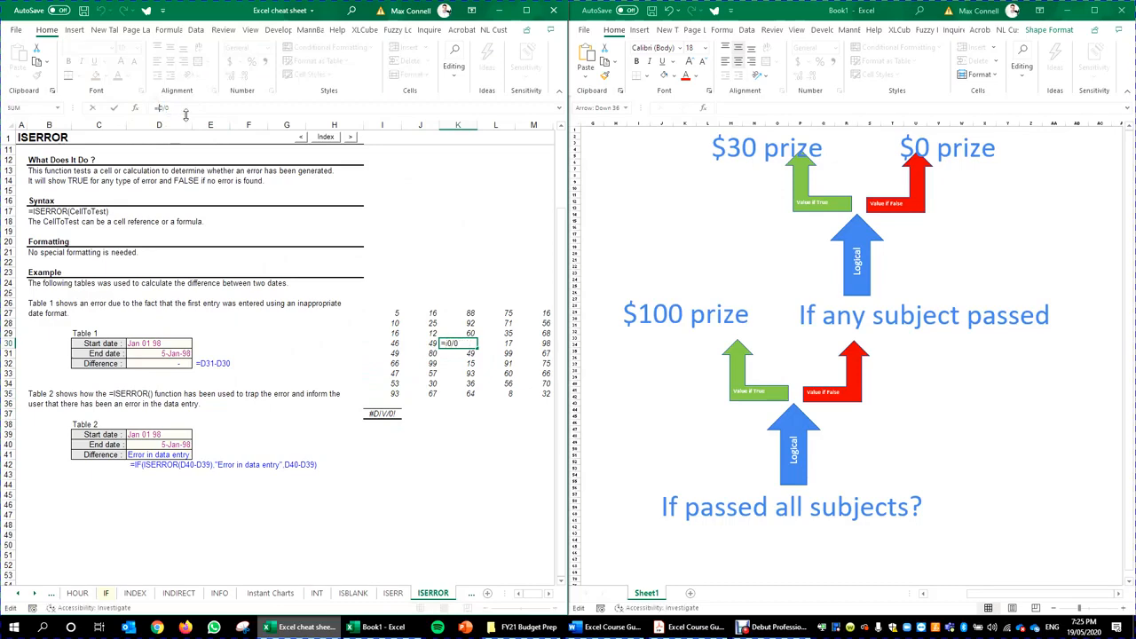
pyautogui.write('ferror(0/0')
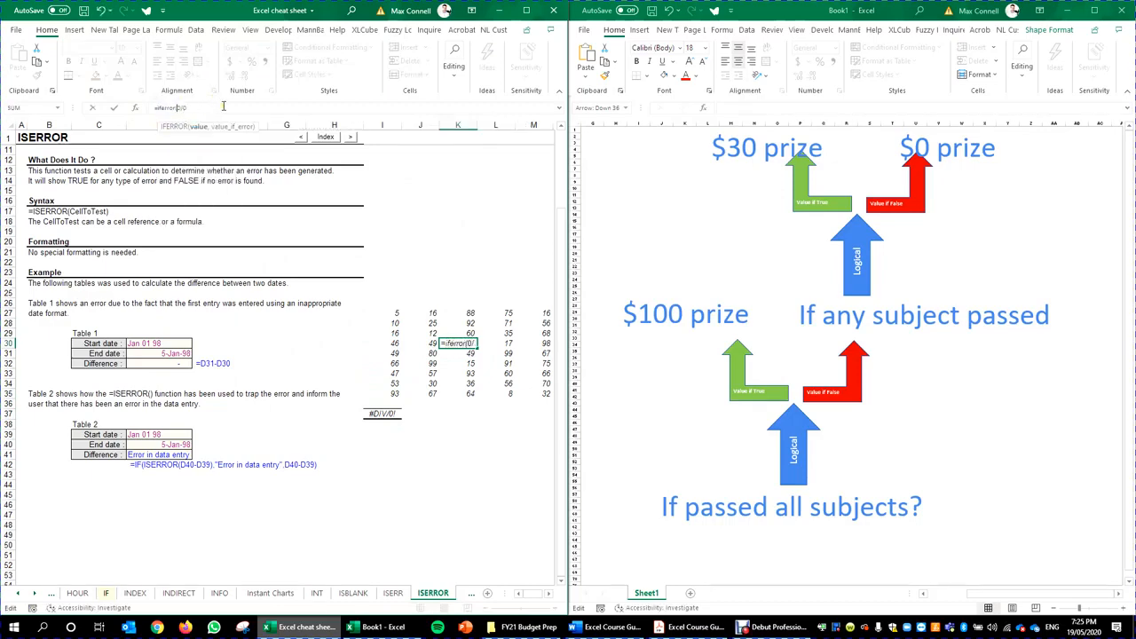
pyautogui.write(',0)')
pyautogui.hotkey('ctrl', 'Return')
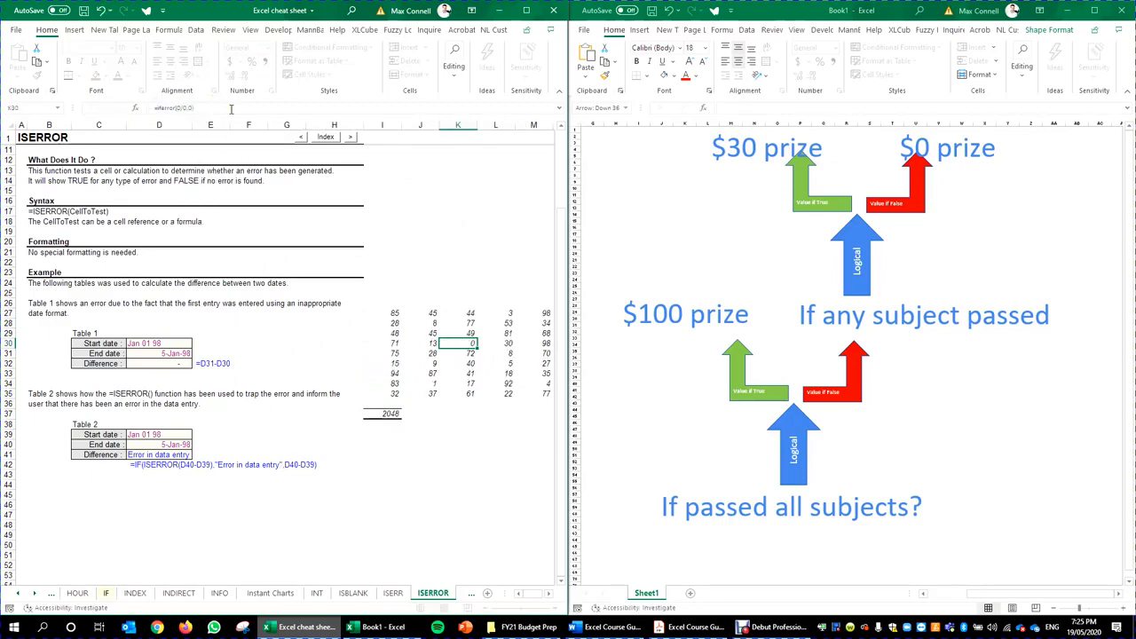
# Change the fallback value of the IFERROR formula in K30 to the text "Error".
pyautogui.click(455, 323)
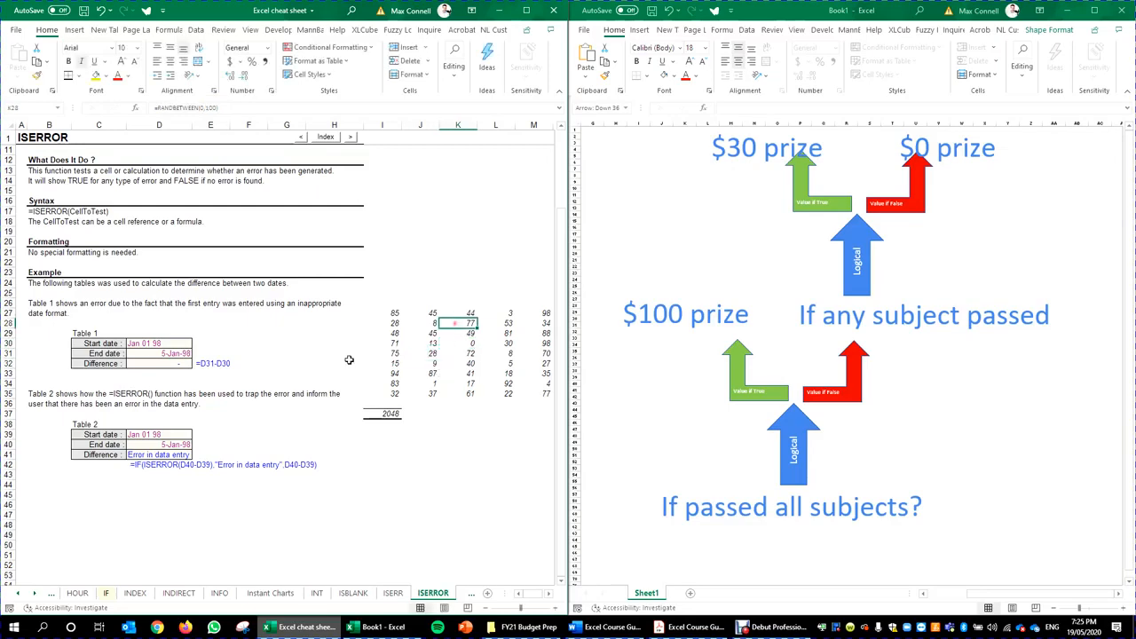
pyautogui.click(463, 345)
pyautogui.click(175, 110)
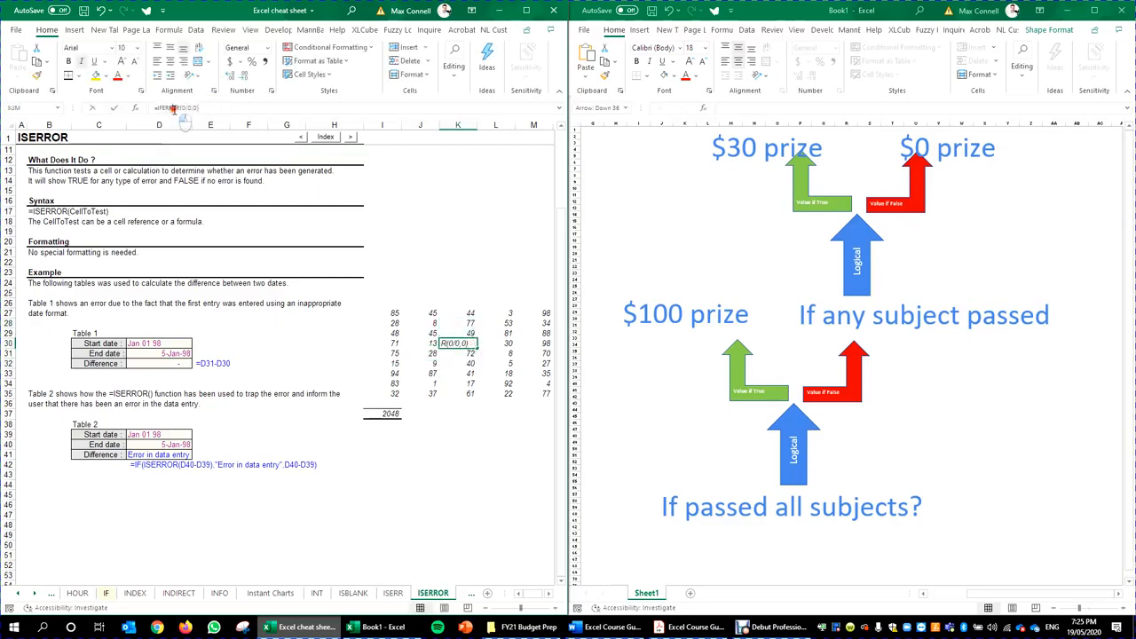
pyautogui.click(194, 108)
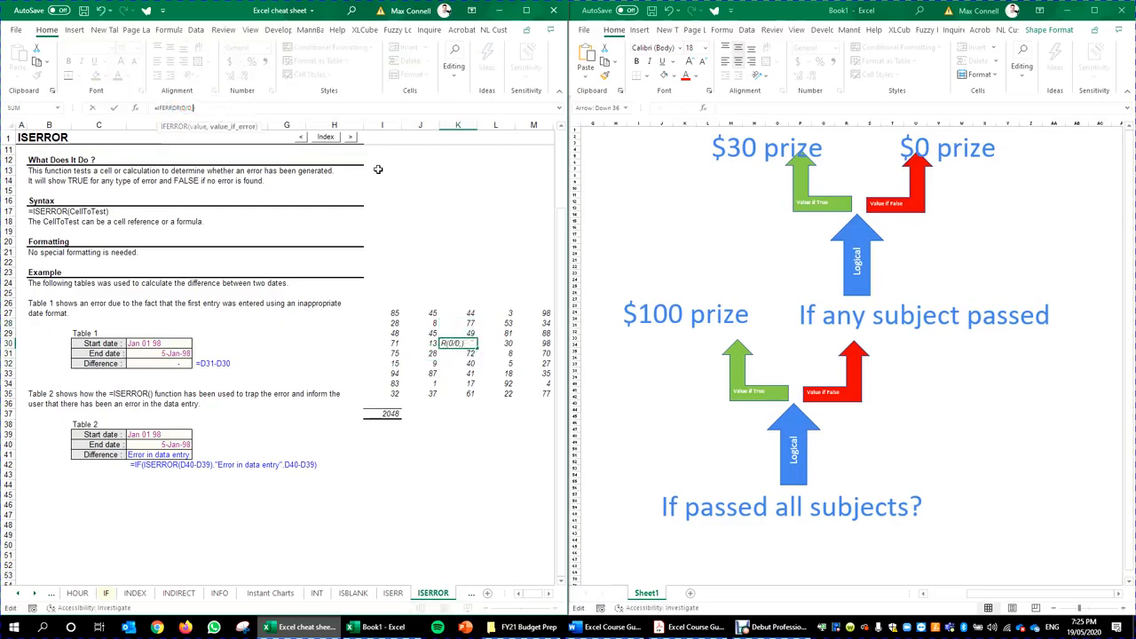
pyautogui.write('"Error"')
pyautogui.hotkey('ctrl', 'Return')
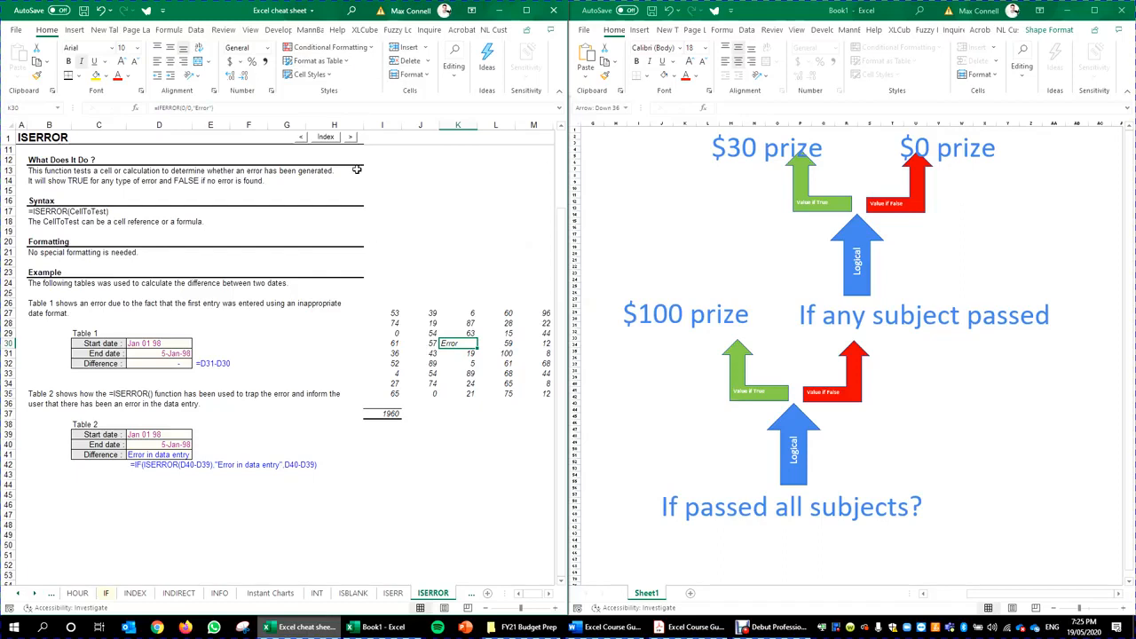
# Add a conditional formatting rule to K30 that highlights the text "error" in light red.
pyautogui.click(322, 47)
pyautogui.click(492, 194)
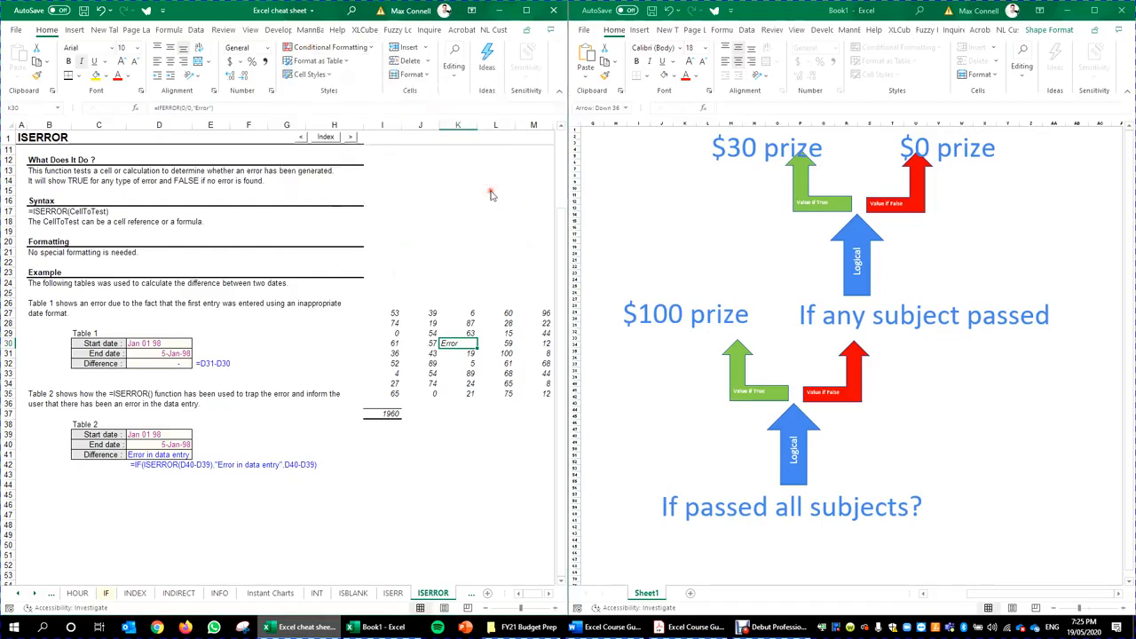
pyautogui.write('error')
pyautogui.press('Return')
pyautogui.click(355, 365)
pyautogui.click(417, 342)
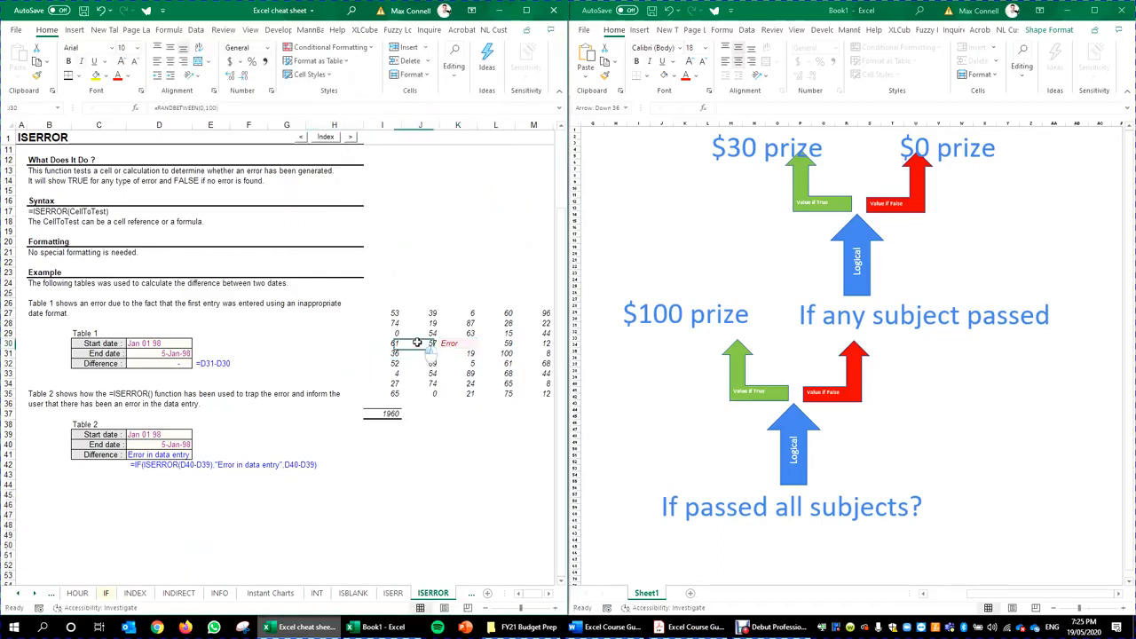
pyautogui.moveTo(418, 342); pyautogui.dragTo(391, 323)
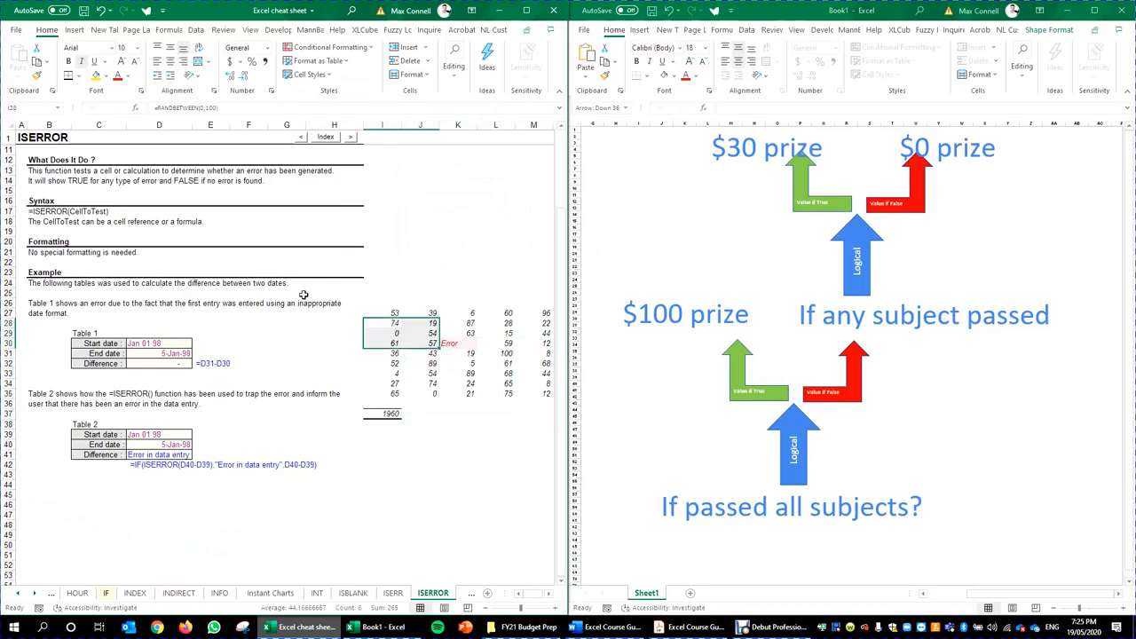
pyautogui.click(262, 342)
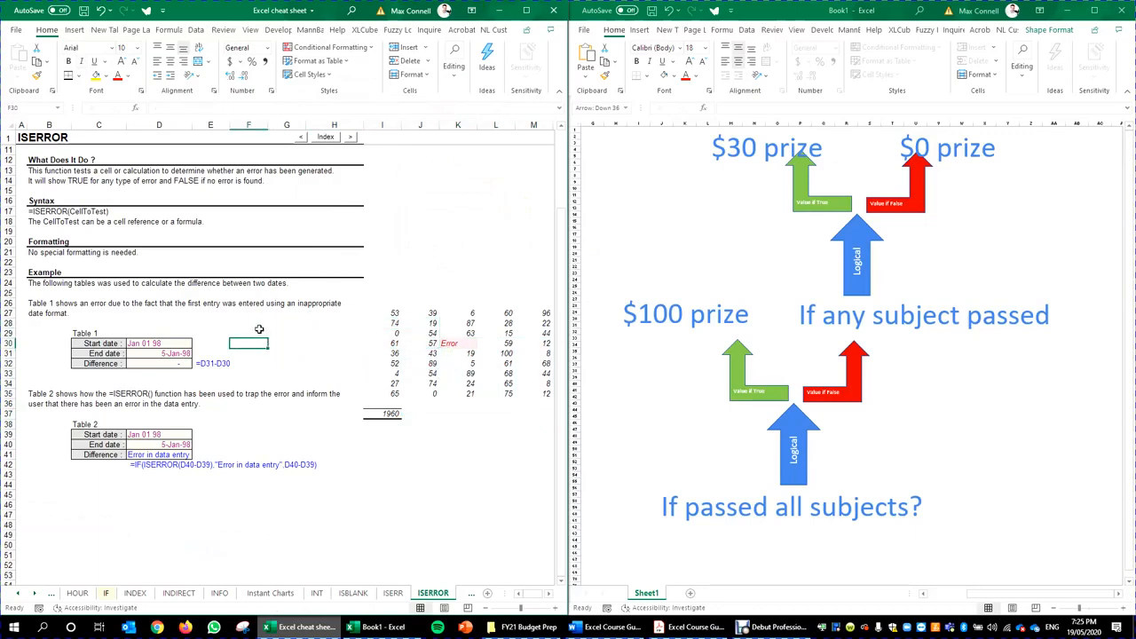
pyautogui.click(396, 340)
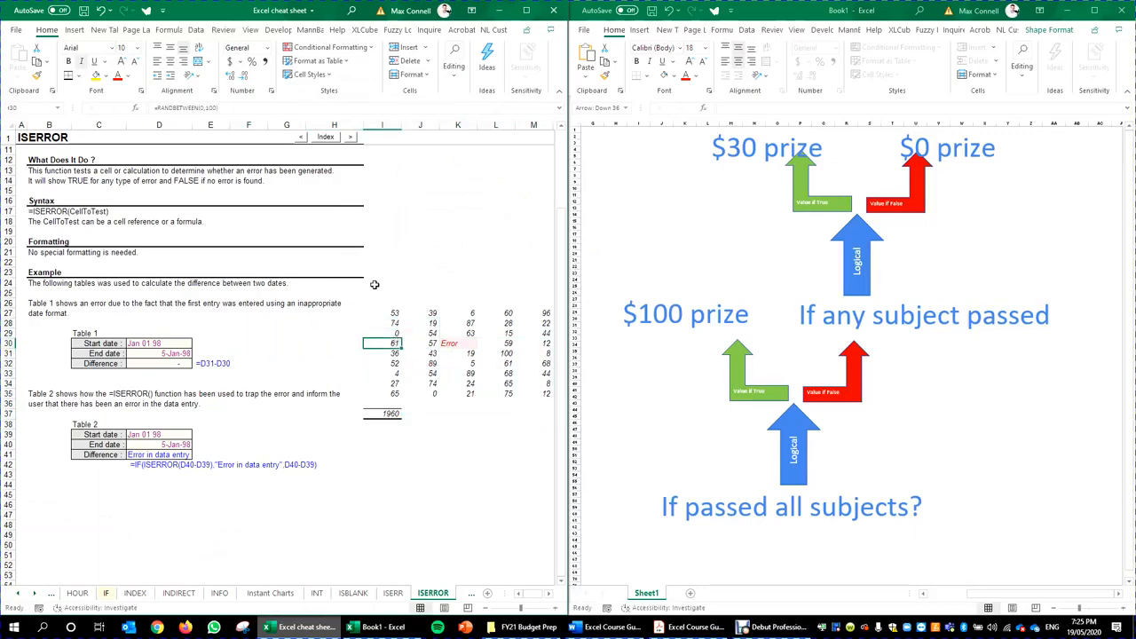
pyautogui.click(380, 291)
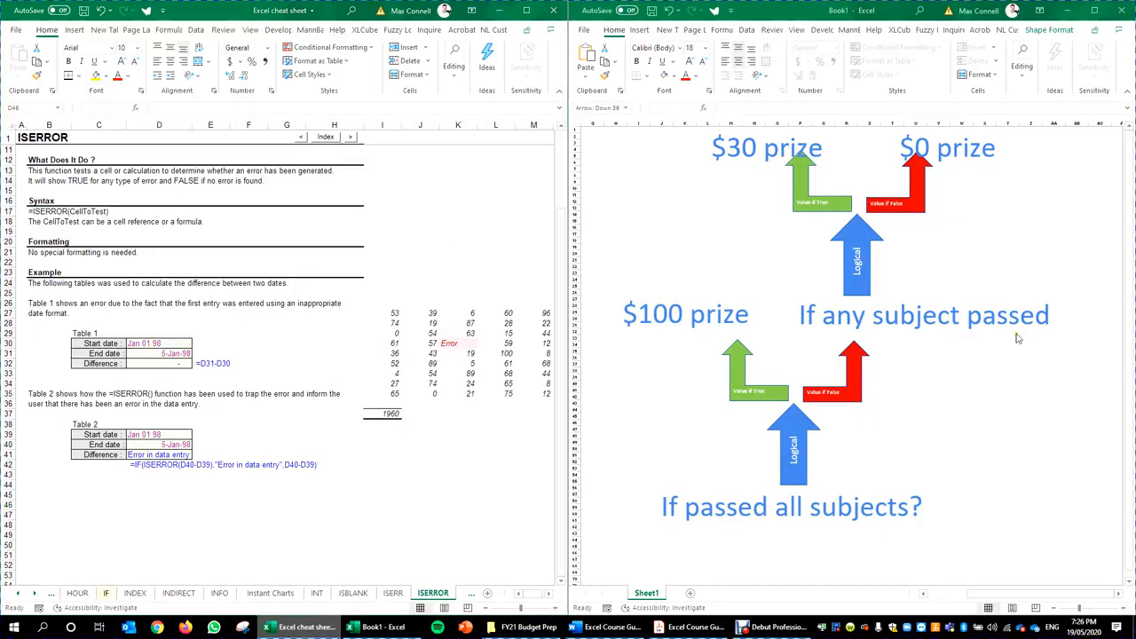
# Examine how the "If passed all subjects?" test feeds the Logical arrow and its two outcome arrows in the prize diagram.
pyautogui.click(827, 475)
pyautogui.click(754, 469)
pyautogui.click(787, 508)
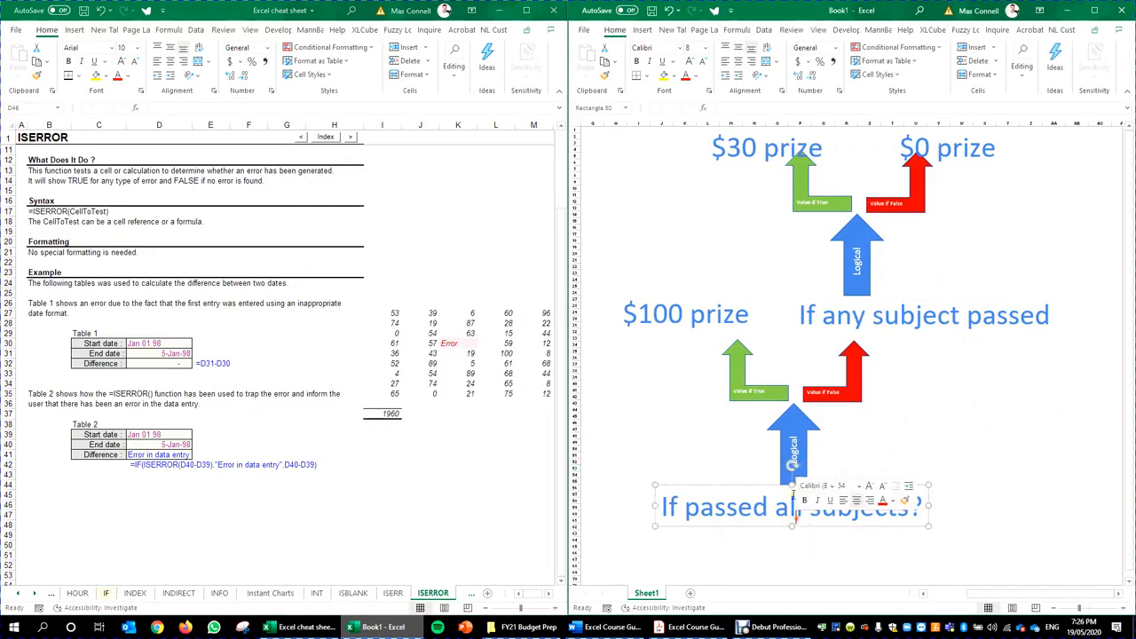
pyautogui.click(819, 454)
pyautogui.click(788, 477)
pyautogui.click(804, 476)
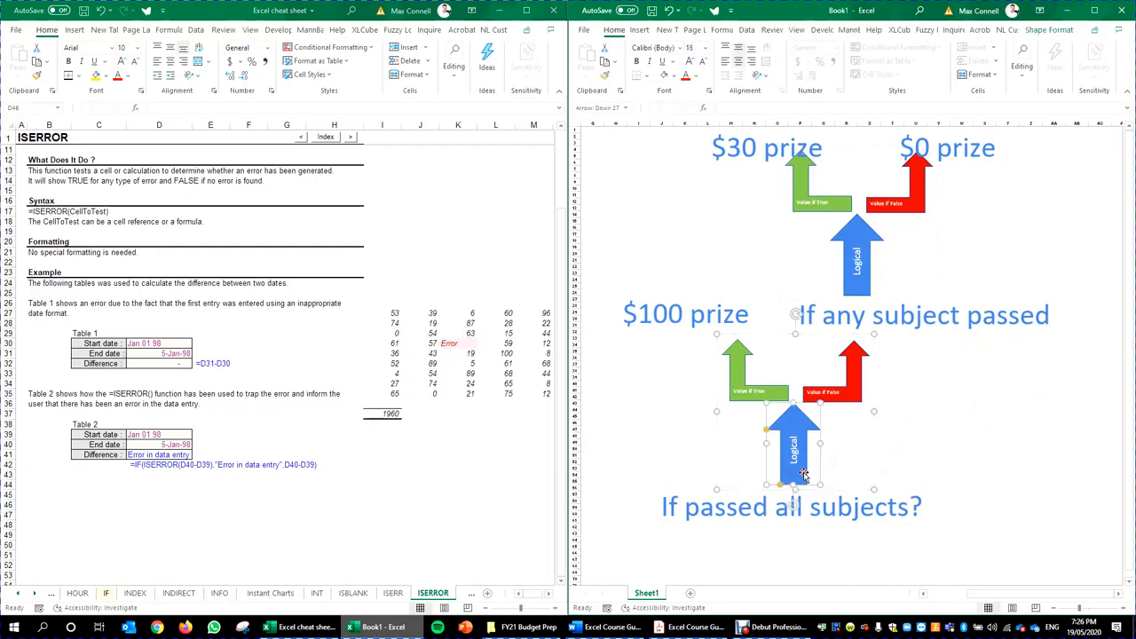
pyautogui.click(688, 411)
pyautogui.click(797, 410)
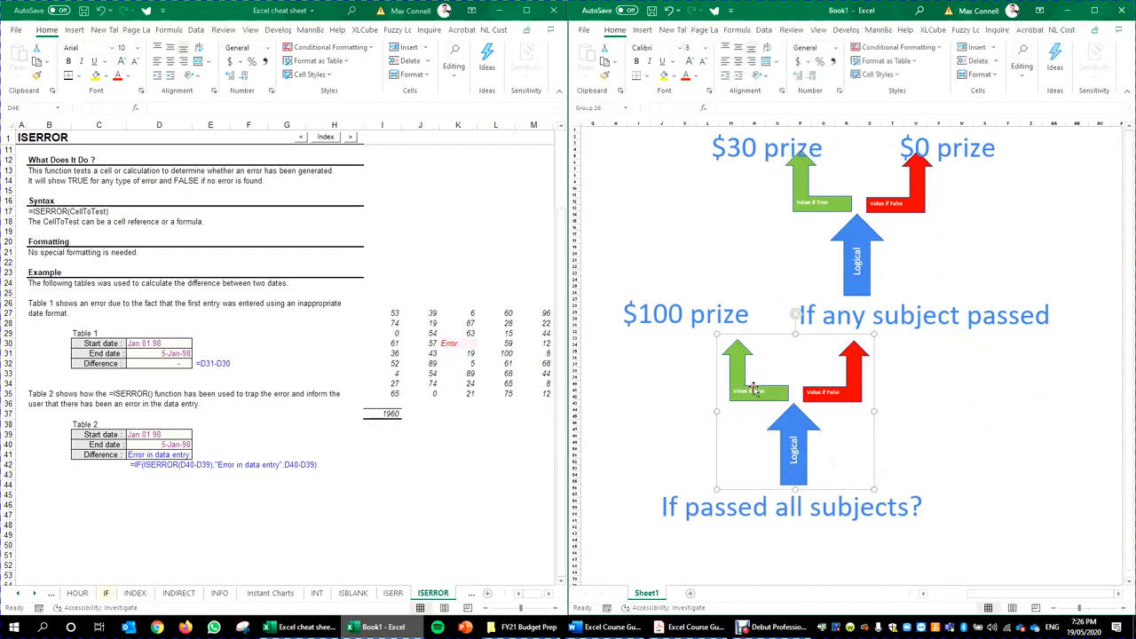
pyautogui.click(751, 405)
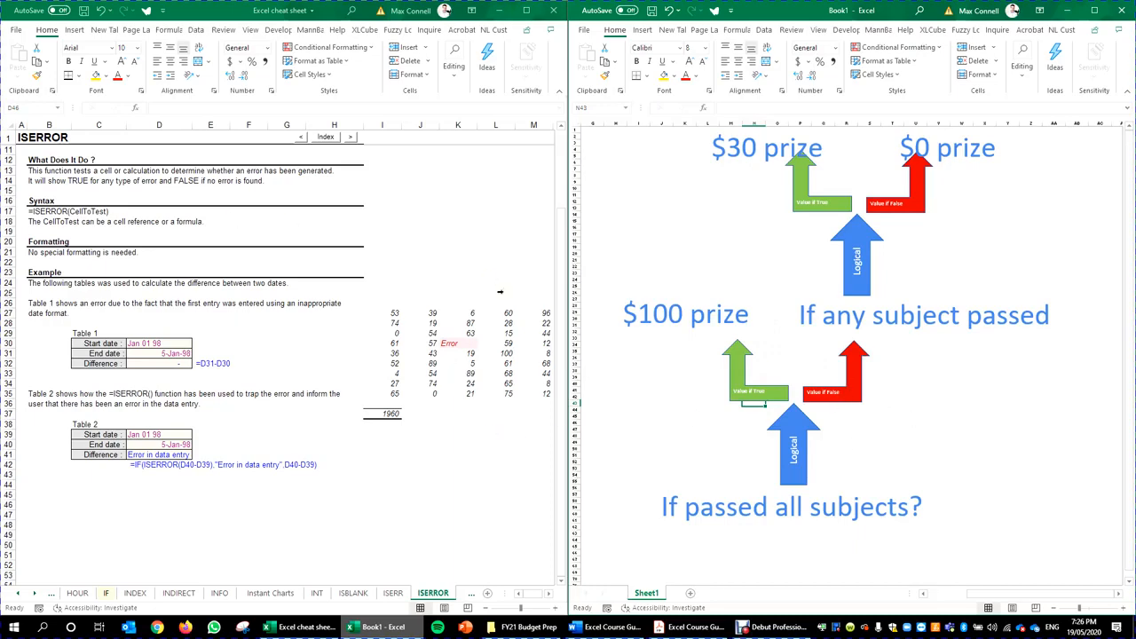
pyautogui.click(998, 409)
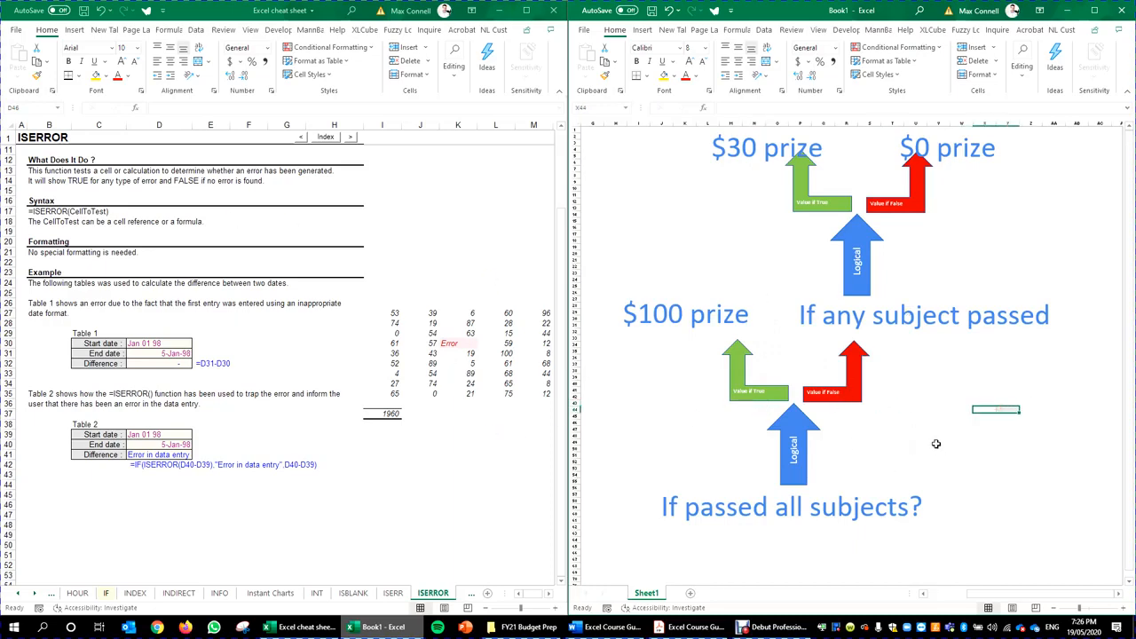
# Inspect the 0/0 value argument inside the IFERROR formula of K30, leaving the formula as it is.
pyautogui.click(476, 346)
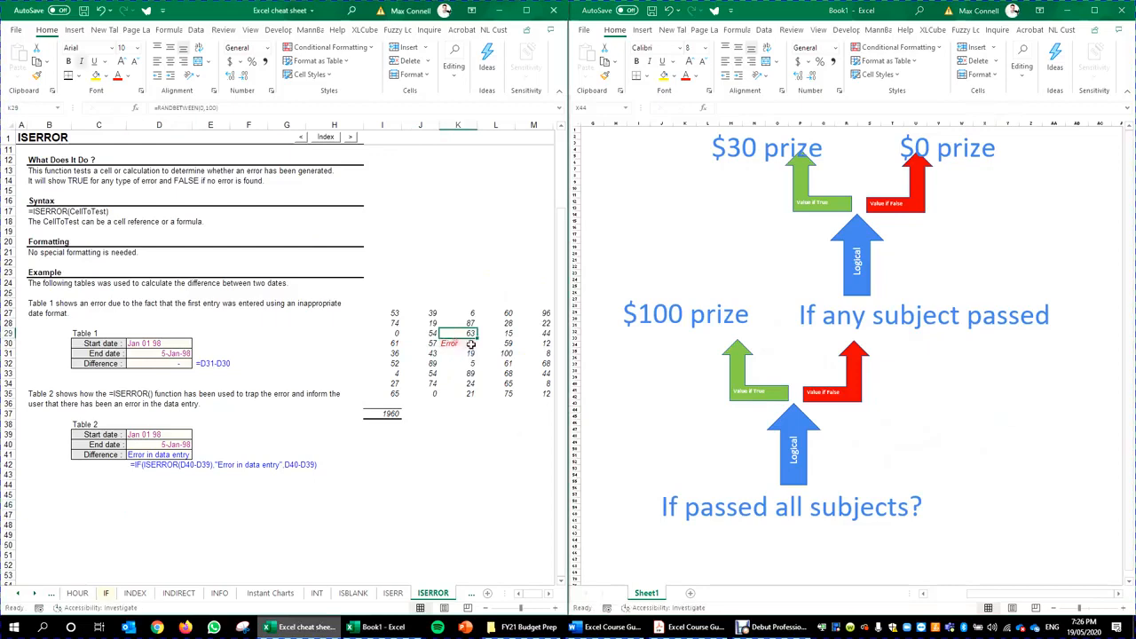
pyautogui.doubleClick(457, 343)
pyautogui.moveTo(193, 108); pyautogui.dragTo(181, 108)
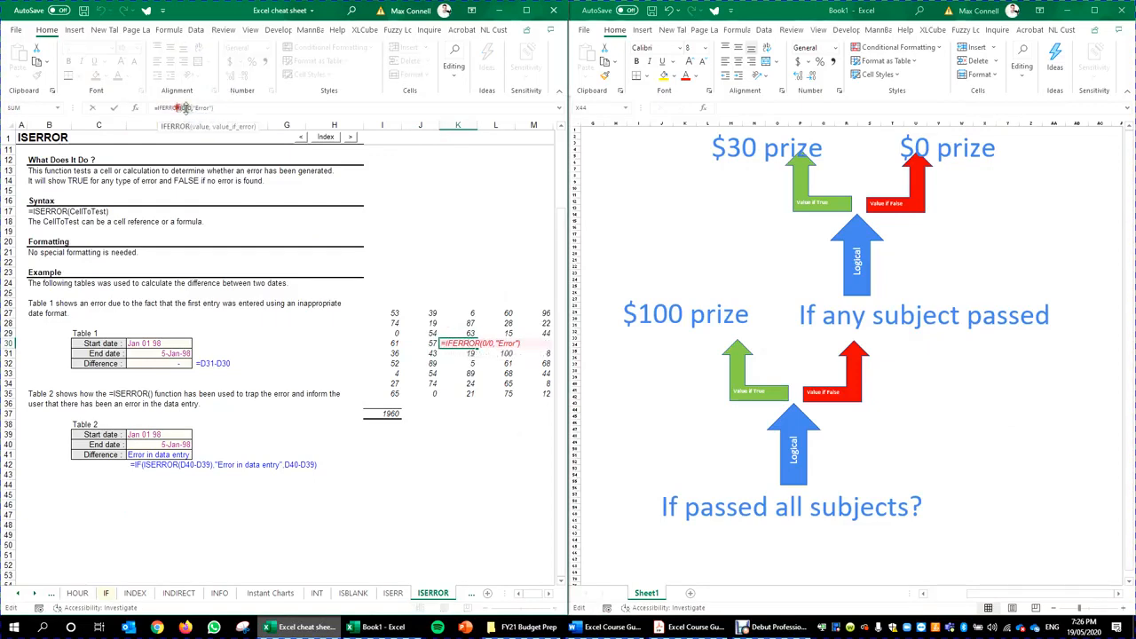
pyautogui.hotkey('ctrl', 'Return')
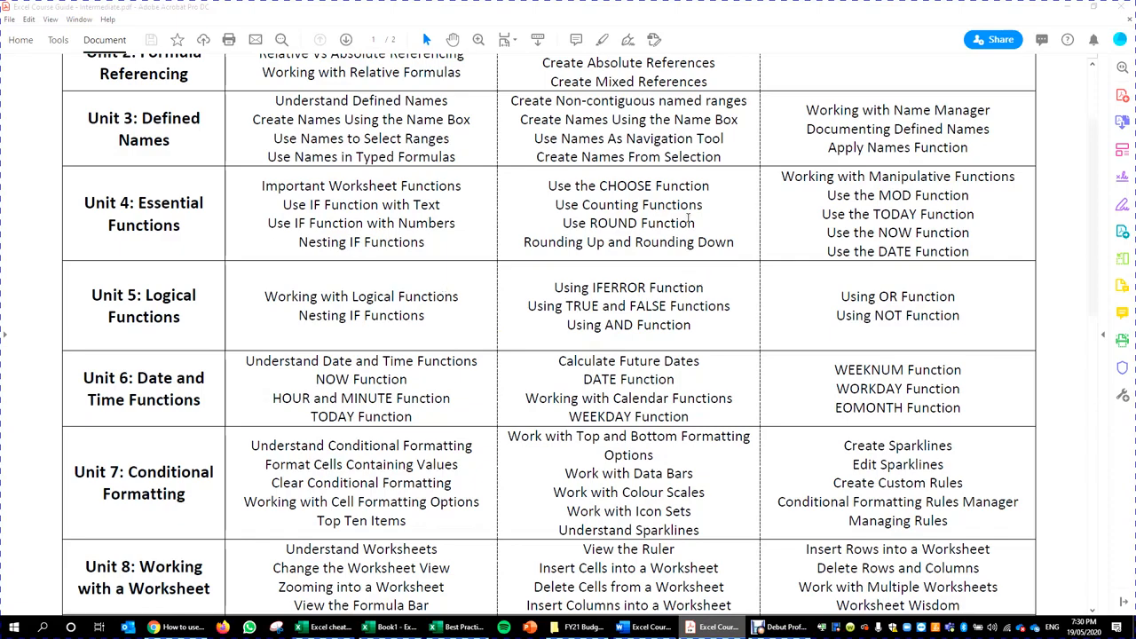
# Highlight "Using TRUE and FALSE Functions" in the course guide PDF and return to the prize diagram workbook in Excel.
pyautogui.moveTo(736, 307); pyautogui.dragTo(547, 311)
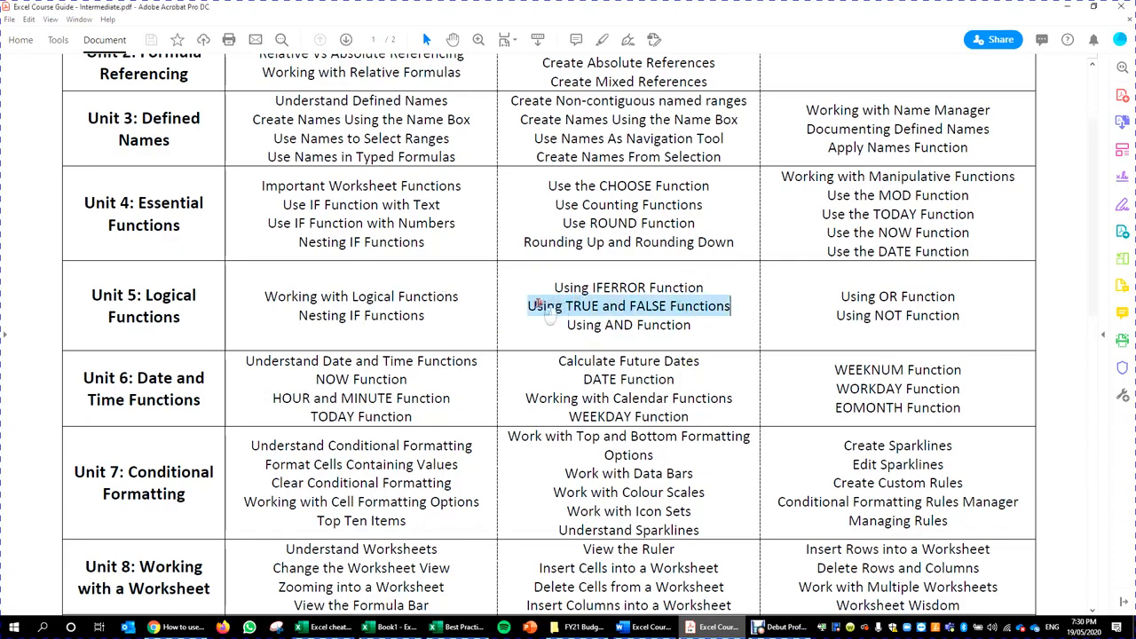
pyautogui.click(1064, 5)
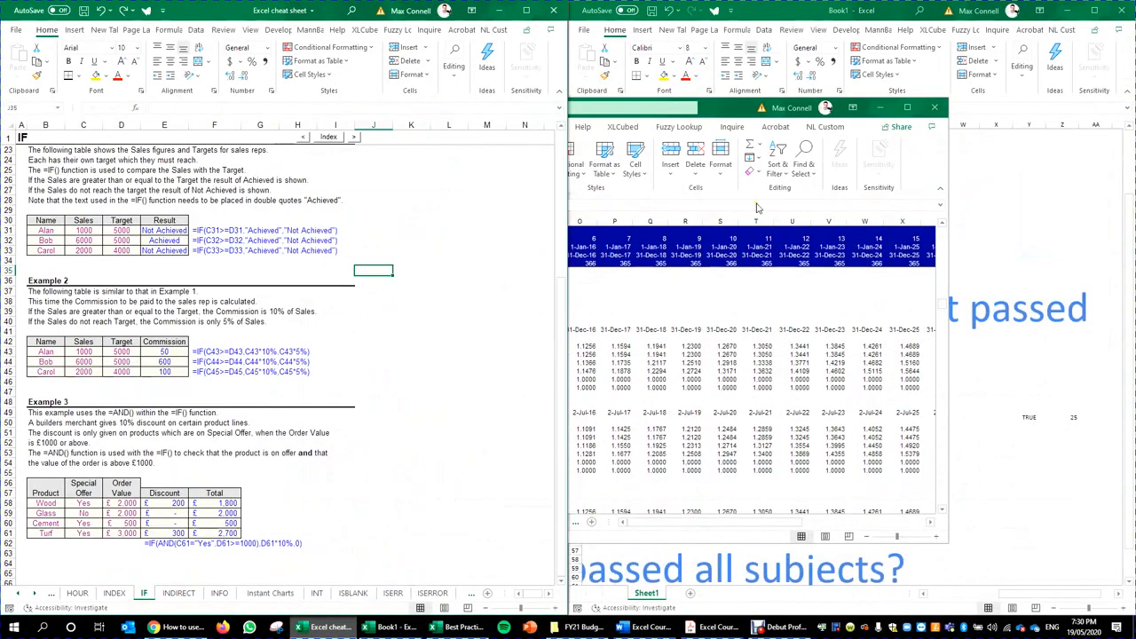
pyautogui.click(999, 385)
# Point out the Value if True and Value if False arrows above the "passed all subjects?" test.
pyautogui.click(647, 426)
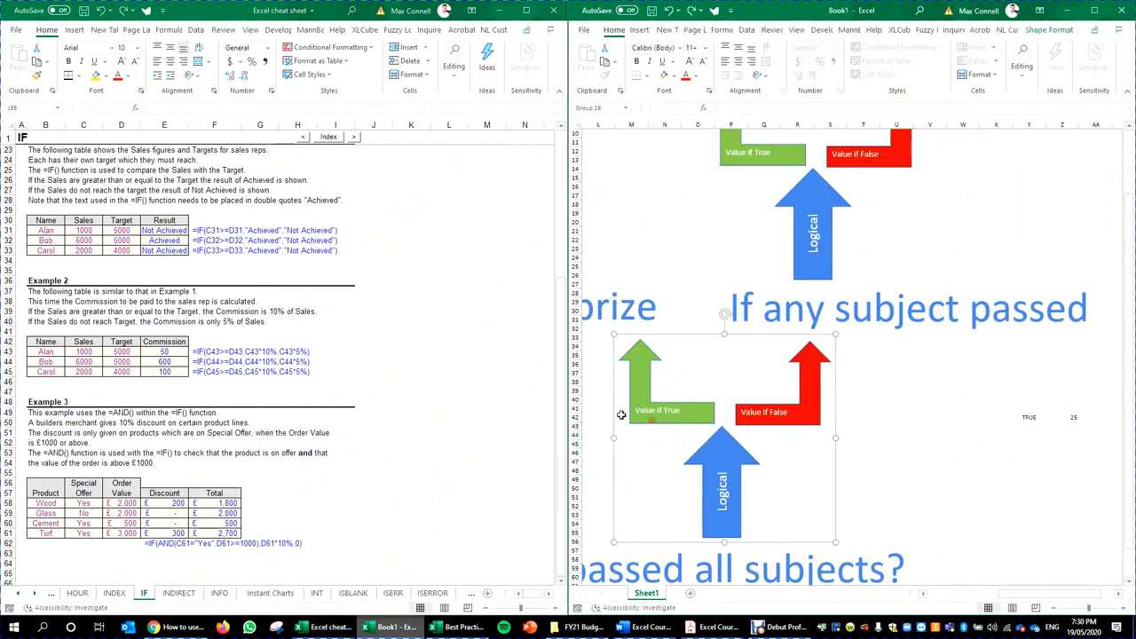
pyautogui.click(644, 420)
pyautogui.click(614, 430)
pyautogui.click(681, 417)
pyautogui.click(765, 422)
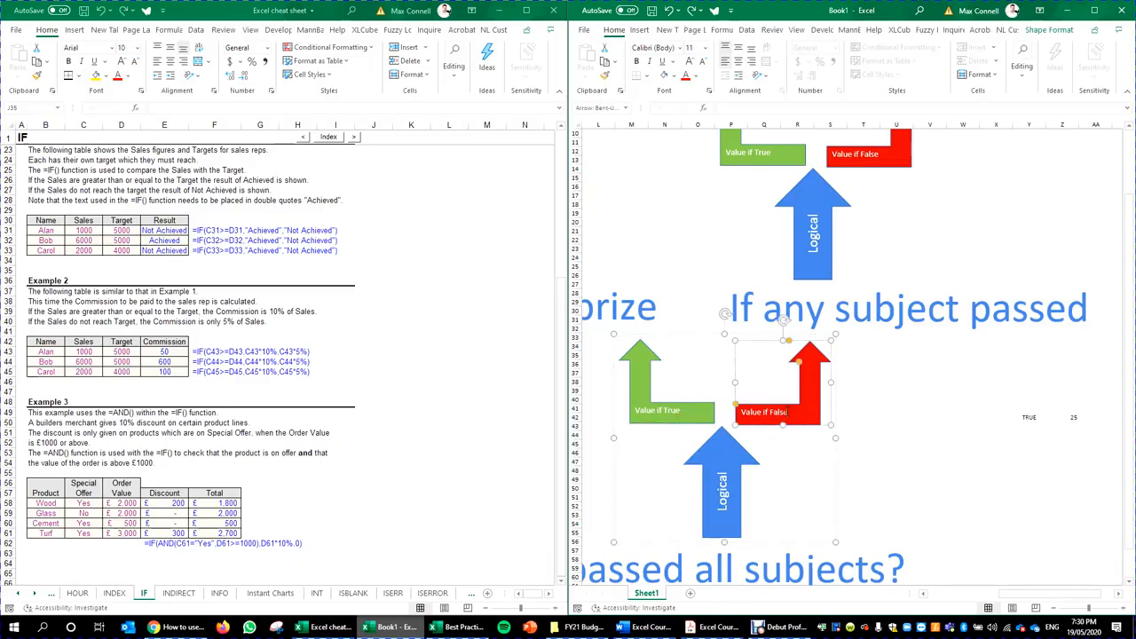
# Replace the "Achieved" argument with true in the IF formula of E31 on the IF sheet.
pyautogui.click(396, 332)
pyautogui.doubleClick(164, 231)
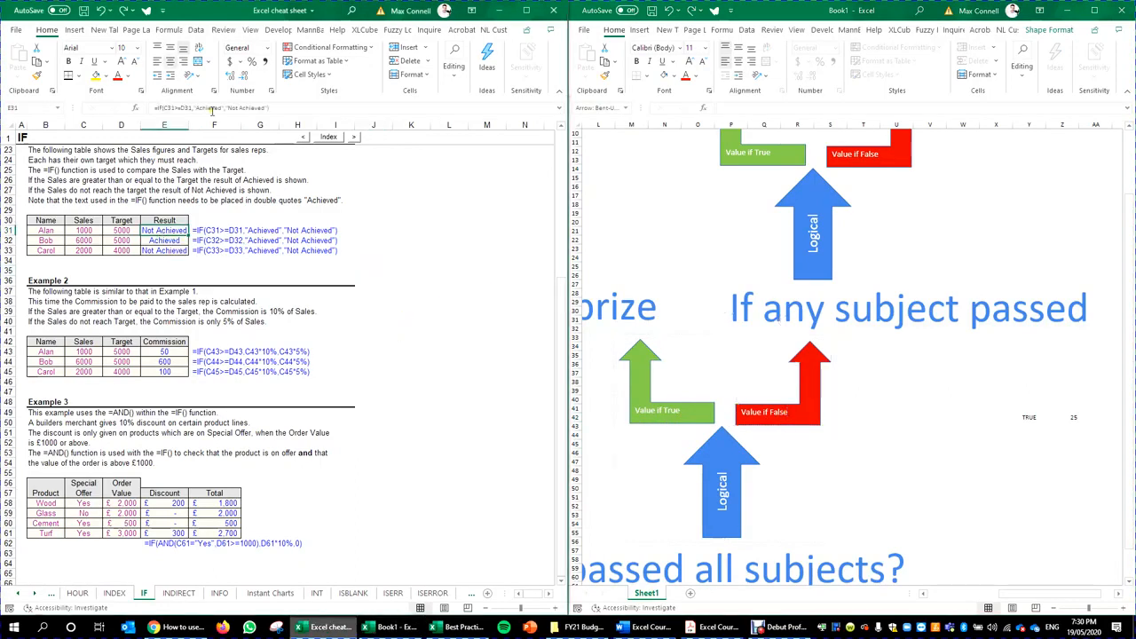
pyautogui.press('BackSpace')
pyautogui.press('BackSpace')
pyautogui.press('BackSpace')
pyautogui.press('BackSpace')
pyautogui.press('BackSpace')
pyautogui.press('BackSpace')
pyautogui.press('BackSpace')
pyautogui.press('BackSpace')
pyautogui.press('BackSpace')
pyautogui.press('BackSpace')
pyautogui.press('BackSpace')
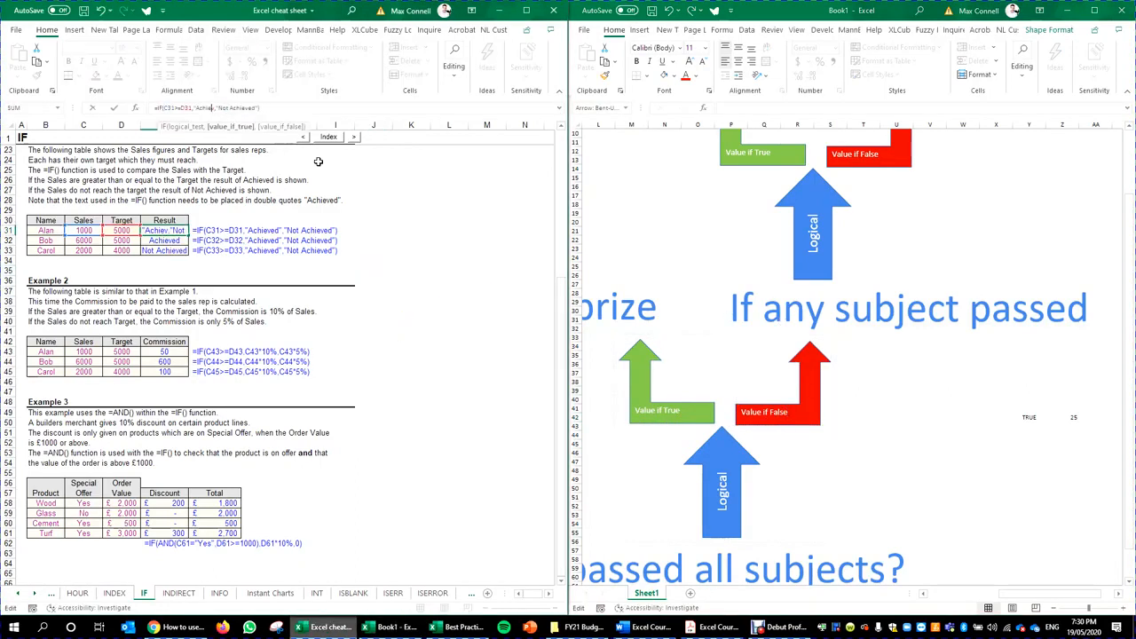
pyautogui.press('BackSpace')
pyautogui.write('true')
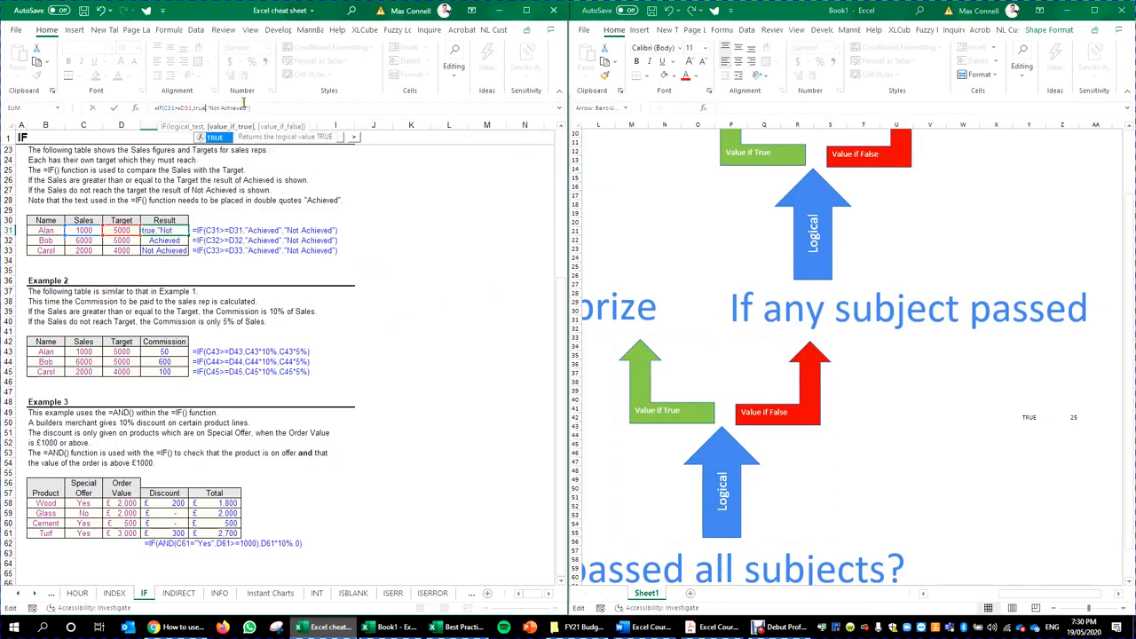
# Replace the "Not Achieved" argument with false so E31 holds =IF(C31>=D31,true,false).
pyautogui.click(250, 106)
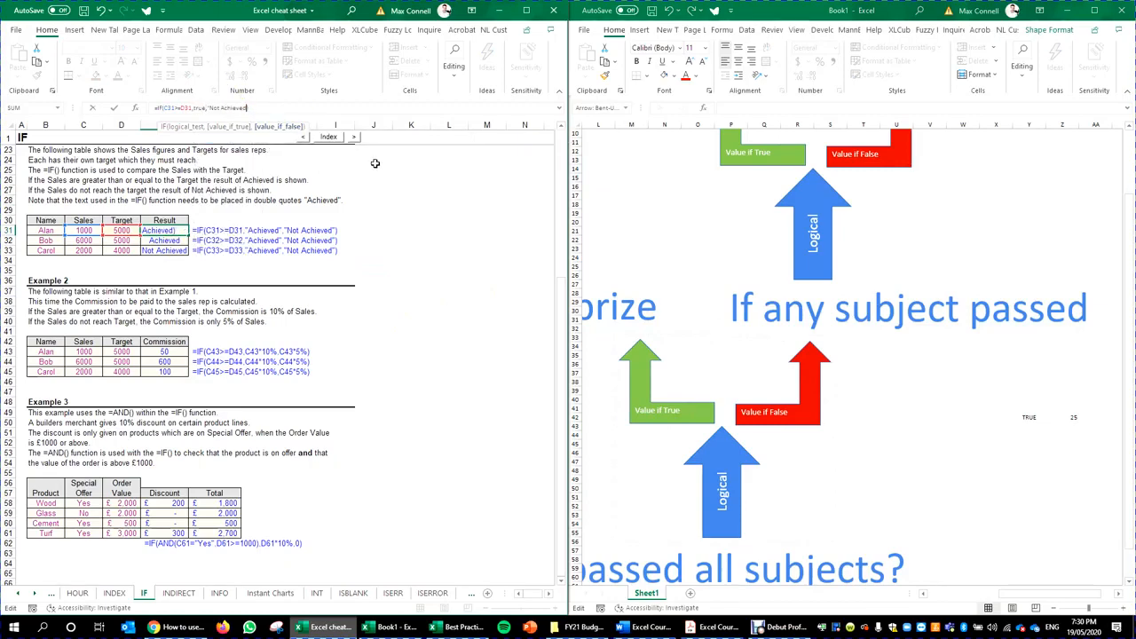
pyautogui.press('BackSpace')
pyautogui.press('BackSpace')
pyautogui.press('BackSpace')
pyautogui.press('BackSpace')
pyautogui.press('BackSpace')
pyautogui.press('BackSpace')
pyautogui.press('BackSpace')
pyautogui.press('BackSpace')
pyautogui.press('BackSpace')
pyautogui.press('BackSpace')
pyautogui.press('BackSpace')
pyautogui.press('BackSpace')
pyautogui.press('BackSpace')
pyautogui.press('BackSpace')
pyautogui.write('false')
pyautogui.write(')')
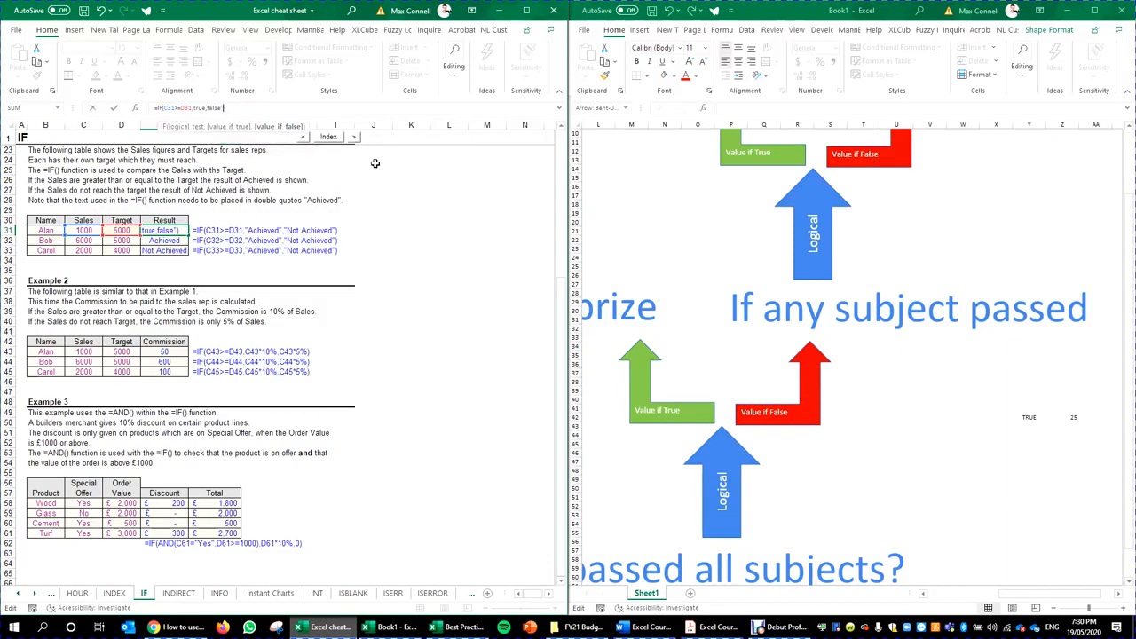
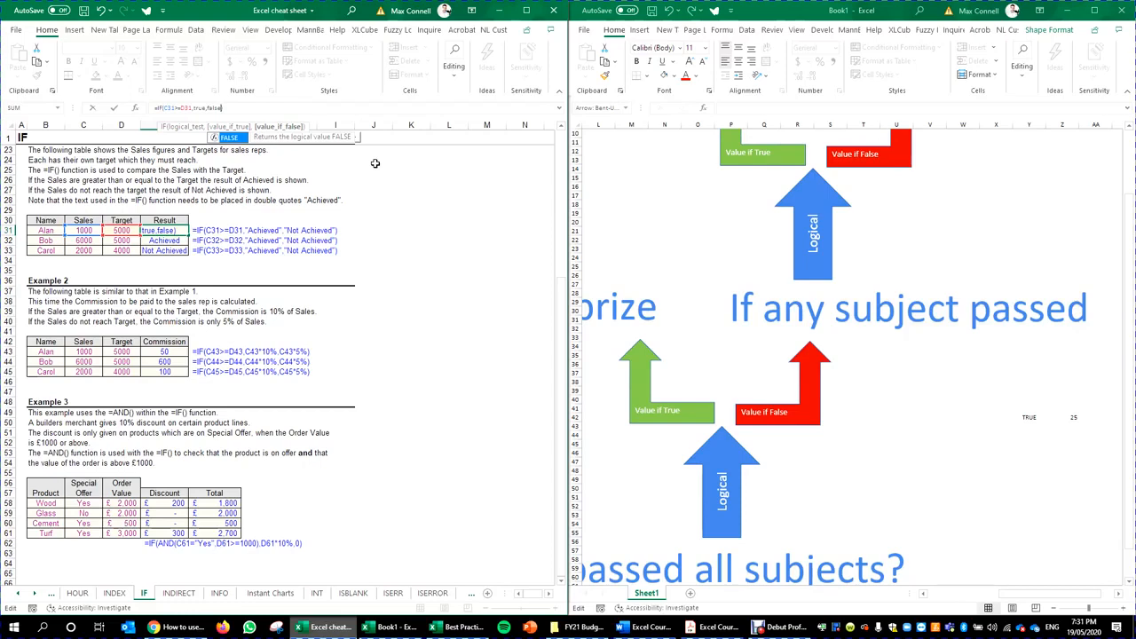
pyautogui.hotkey('ctrl', 'Return')
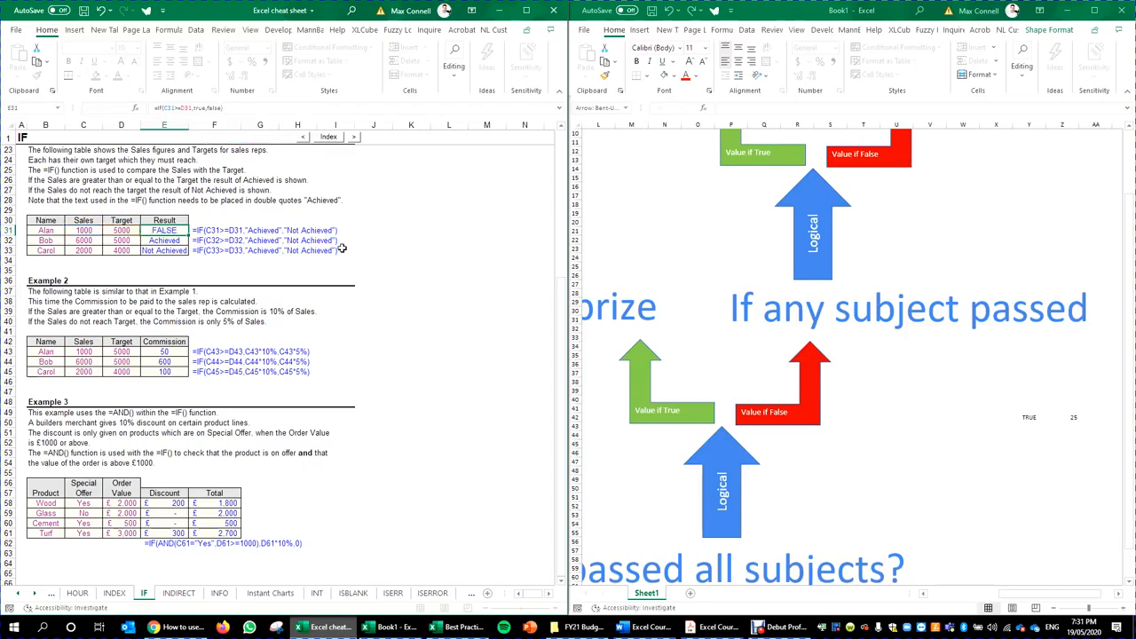
# Copy E31's IF formula with TRUE and FALSE results down to E33 and check the filled Result cells.
pyautogui.doubleClick(162, 231)
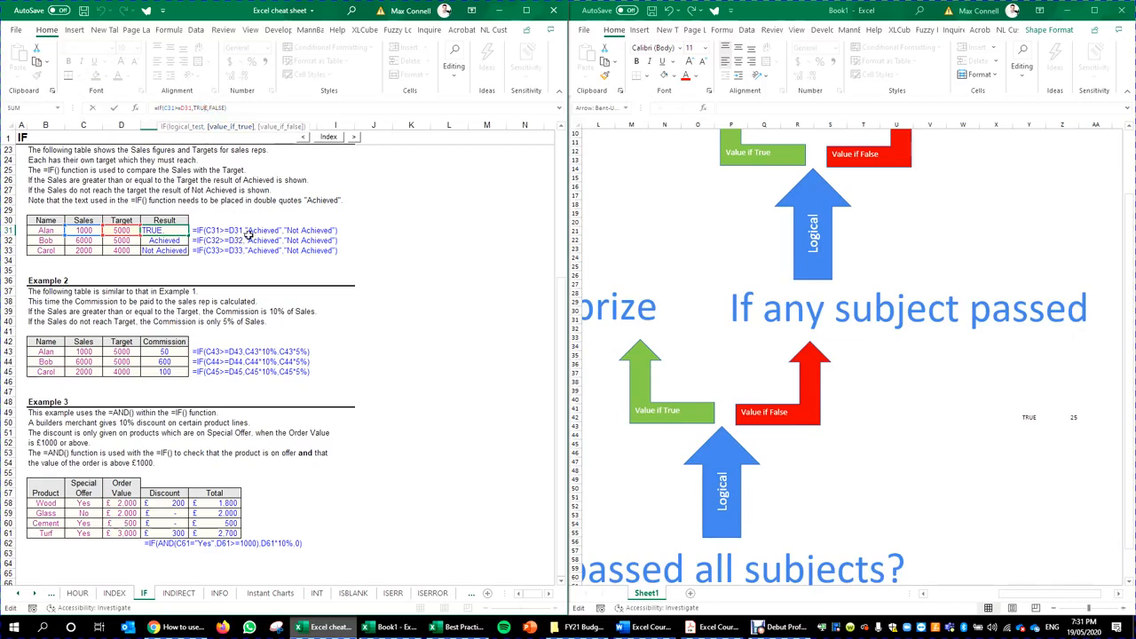
pyautogui.hotkey('ctrl', 'Return')
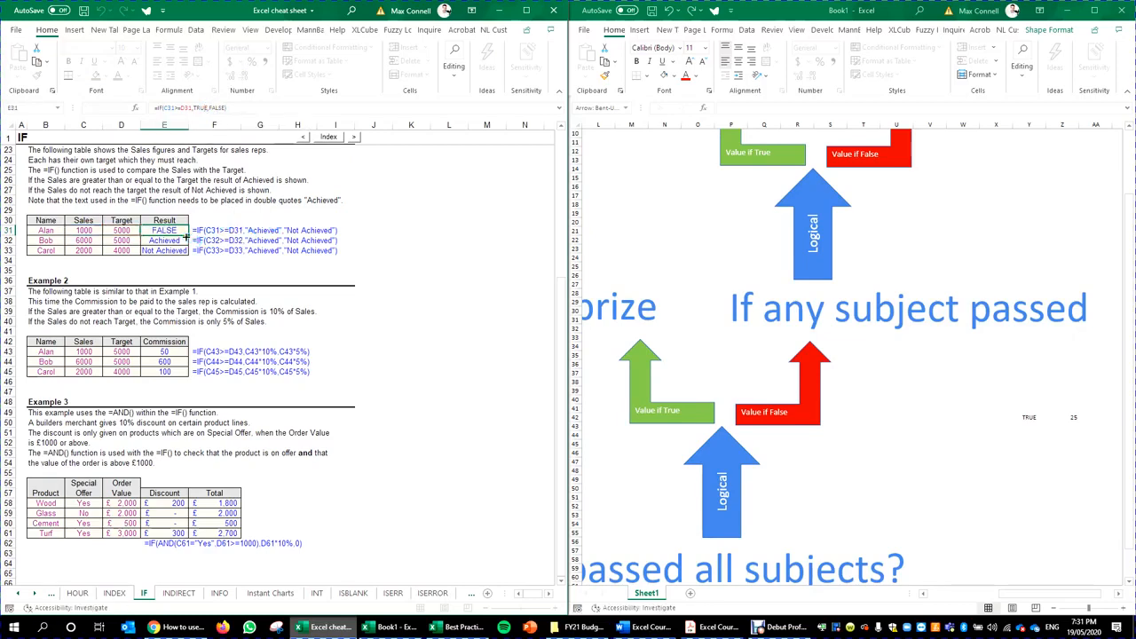
pyautogui.moveTo(187, 235); pyautogui.dragTo(196, 255)
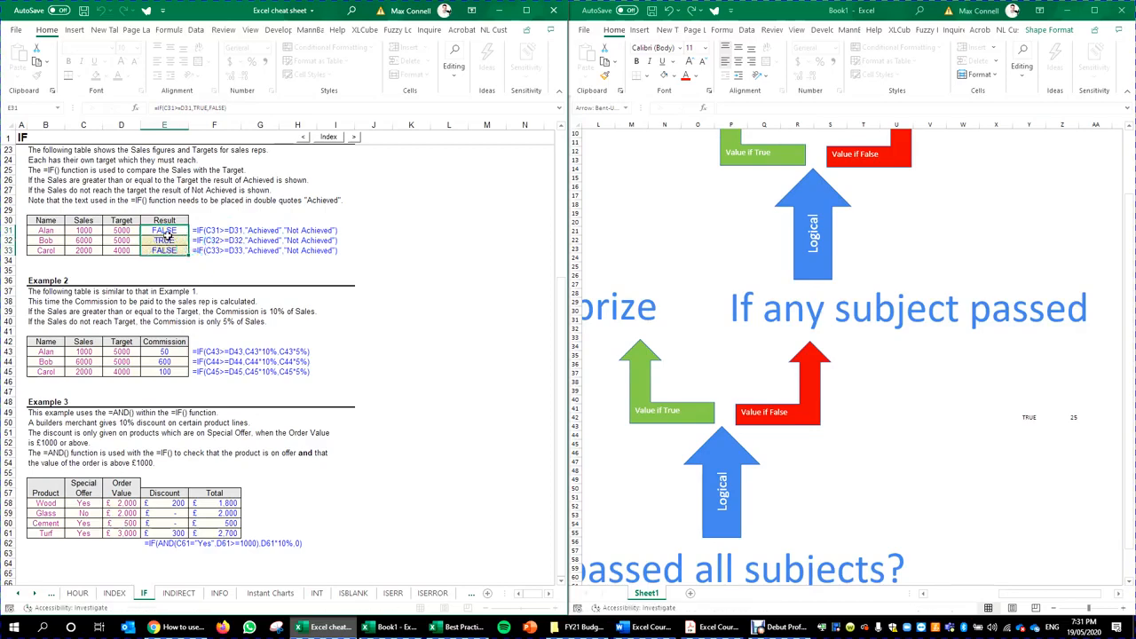
pyautogui.click(163, 251)
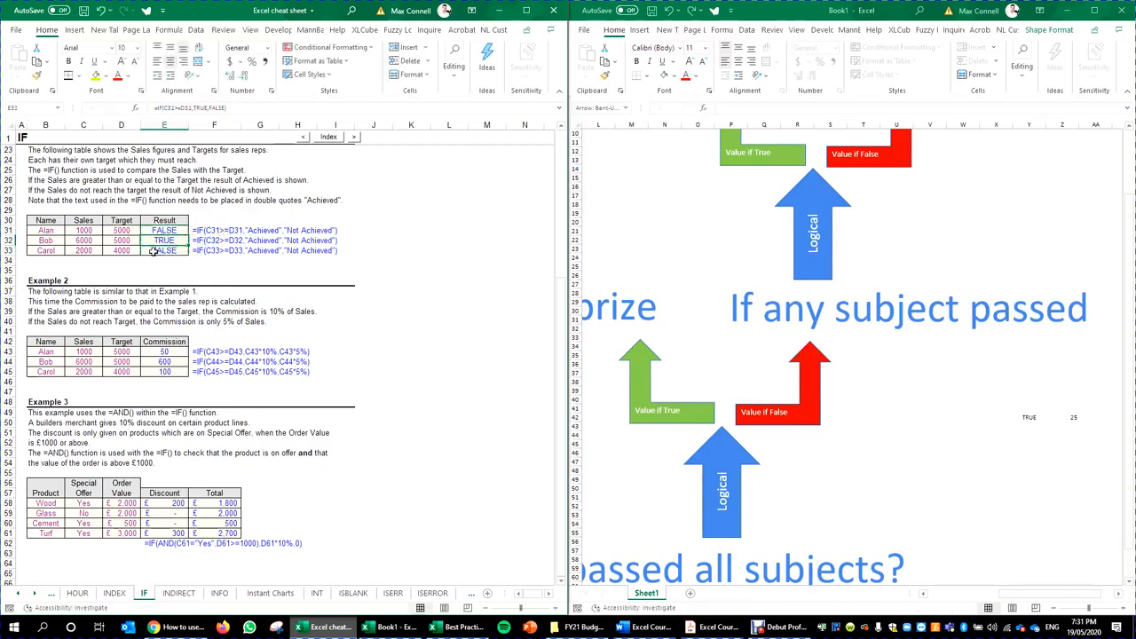
pyautogui.click(155, 227)
# Enter the formula =E31 in K31 to reference the first Result cell.
pyautogui.click(377, 232)
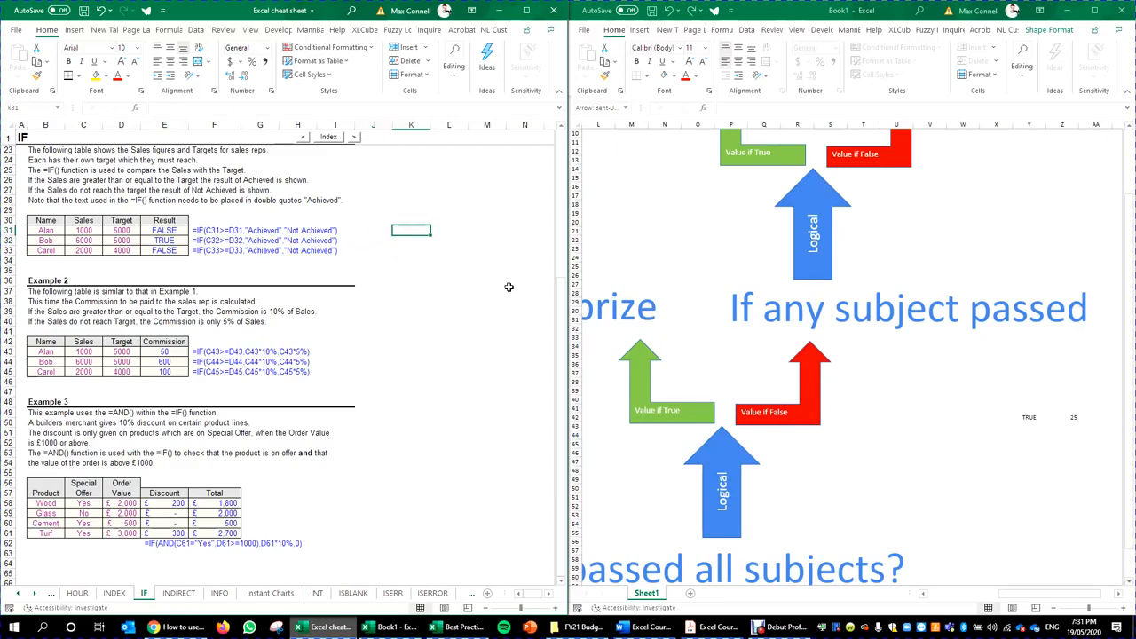
pyautogui.press('Right')
pyautogui.write('=')
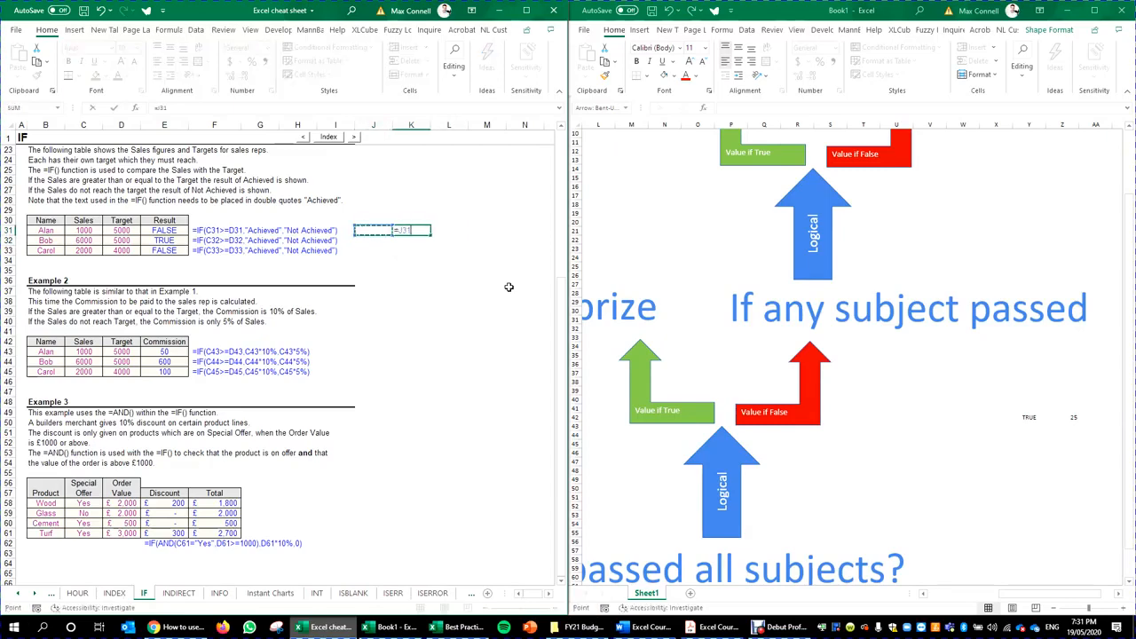
pyautogui.press('Left')
pyautogui.press('Left')
pyautogui.press('Left')
pyautogui.press('Left')
pyautogui.press('Left')
pyautogui.press('Left')
pyautogui.press('Left')
pyautogui.press('Right')
pyautogui.hotkey('ctrl', 'Return')
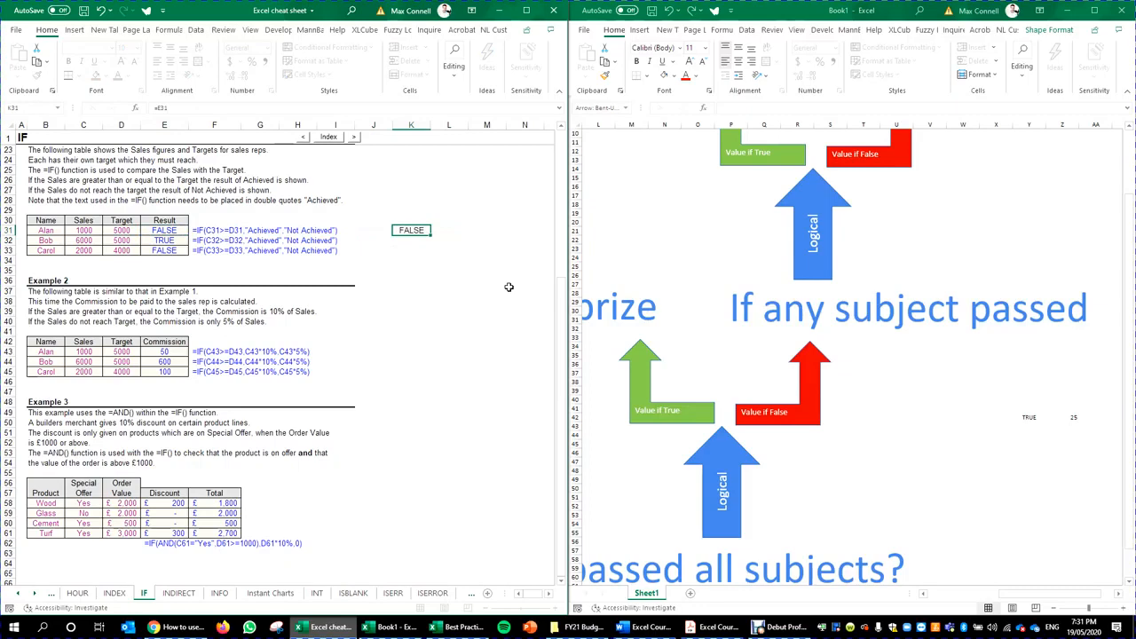
# Enter =E31*25 in K31, multiplying the logical result by 25, and copy the formula down to K32.
pyautogui.write('=')
pyautogui.press('Left')
pyautogui.press('Left')
pyautogui.press('Left')
pyautogui.press('Left')
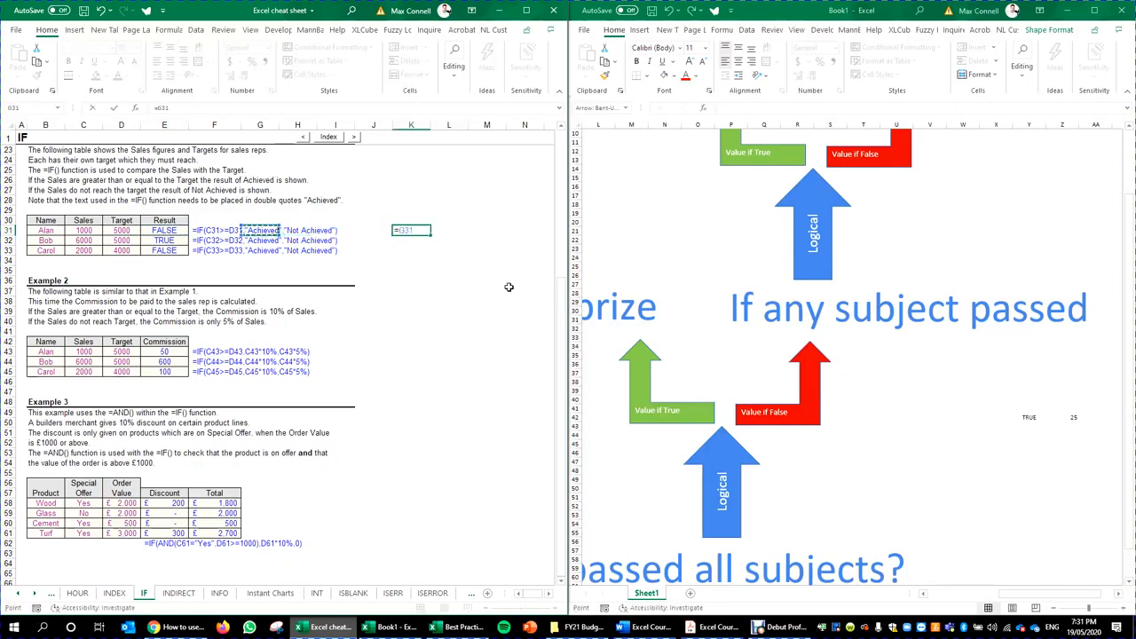
pyautogui.press('Left')
pyautogui.press('Left')
pyautogui.write('*')
pyautogui.hotkey('ctrl', 'Return')
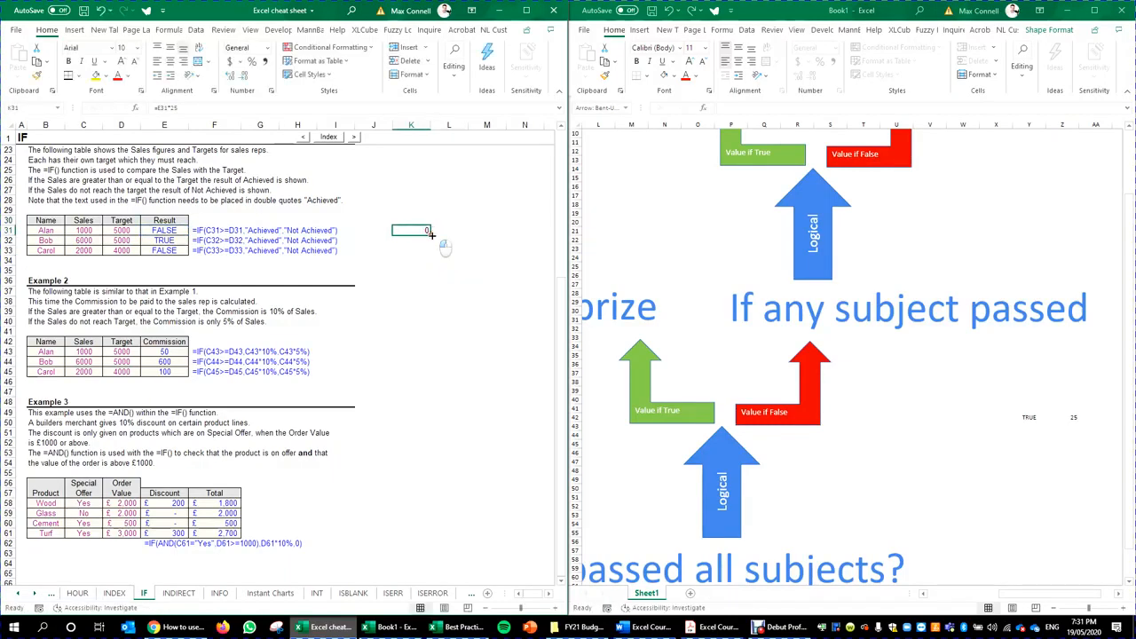
pyautogui.moveTo(429, 244); pyautogui.dragTo(426, 251)
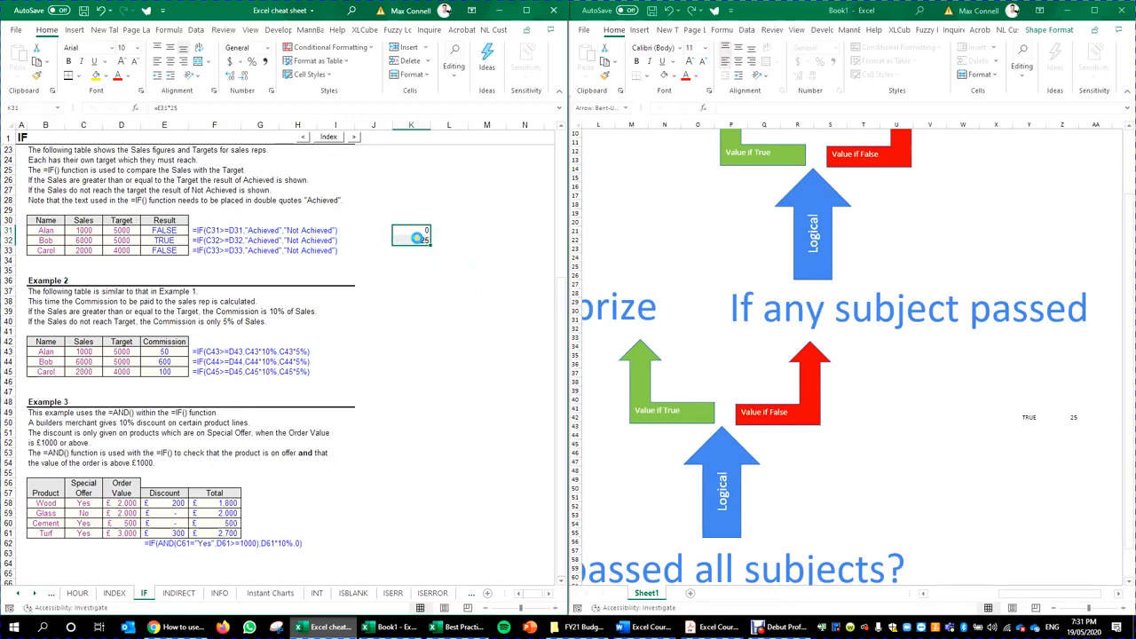
pyautogui.doubleClick(417, 239)
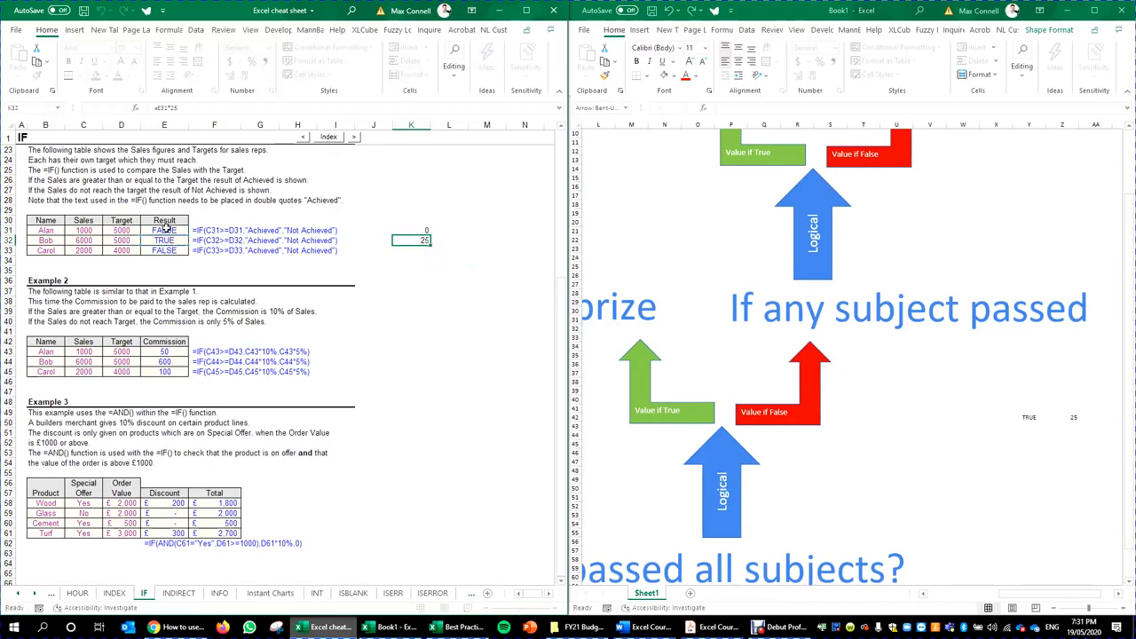
# Point out the results in E31:E33 and change K32's formula to =E32+1.
pyautogui.moveTo(164, 230); pyautogui.dragTo(165, 250)
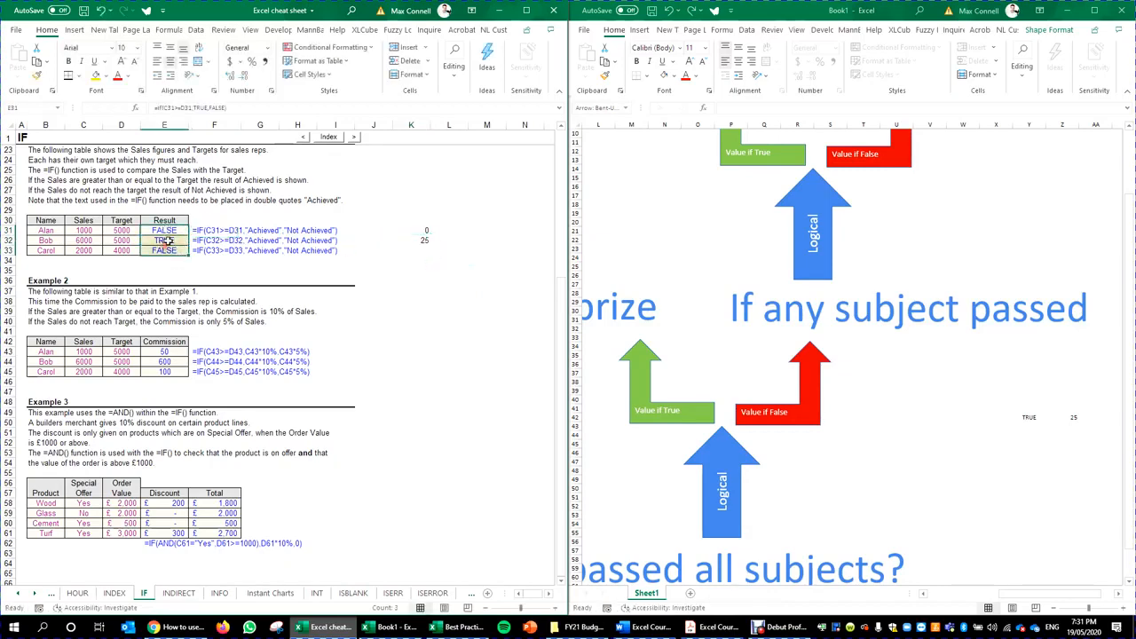
pyautogui.click(420, 238)
pyautogui.click(191, 107)
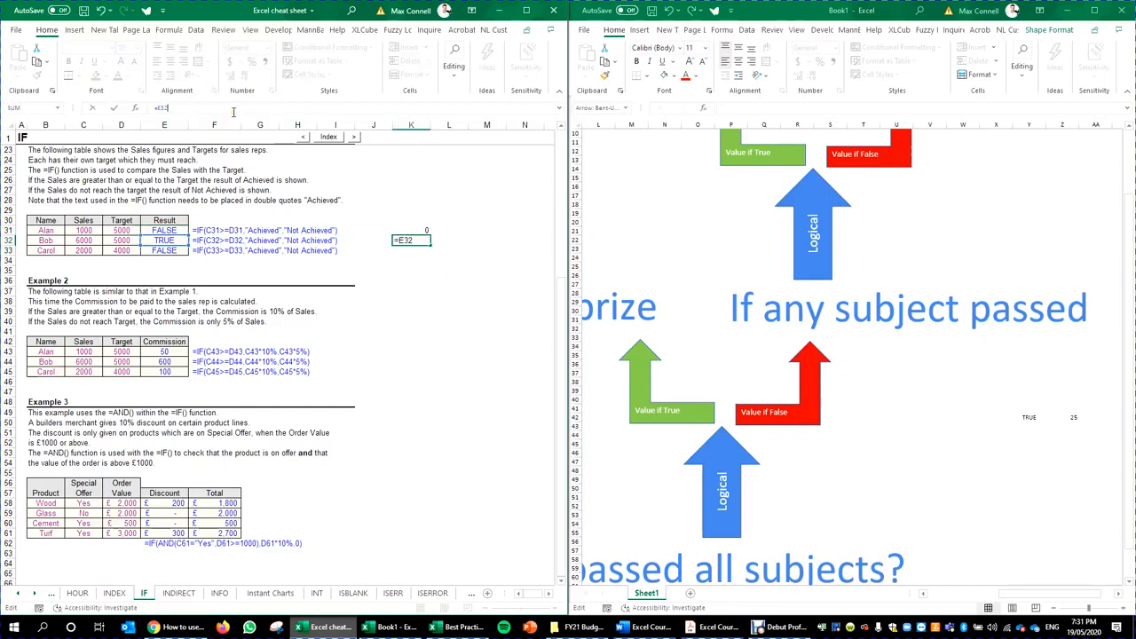
pyautogui.write('+1')
pyautogui.hotkey('ctrl', 'Return')
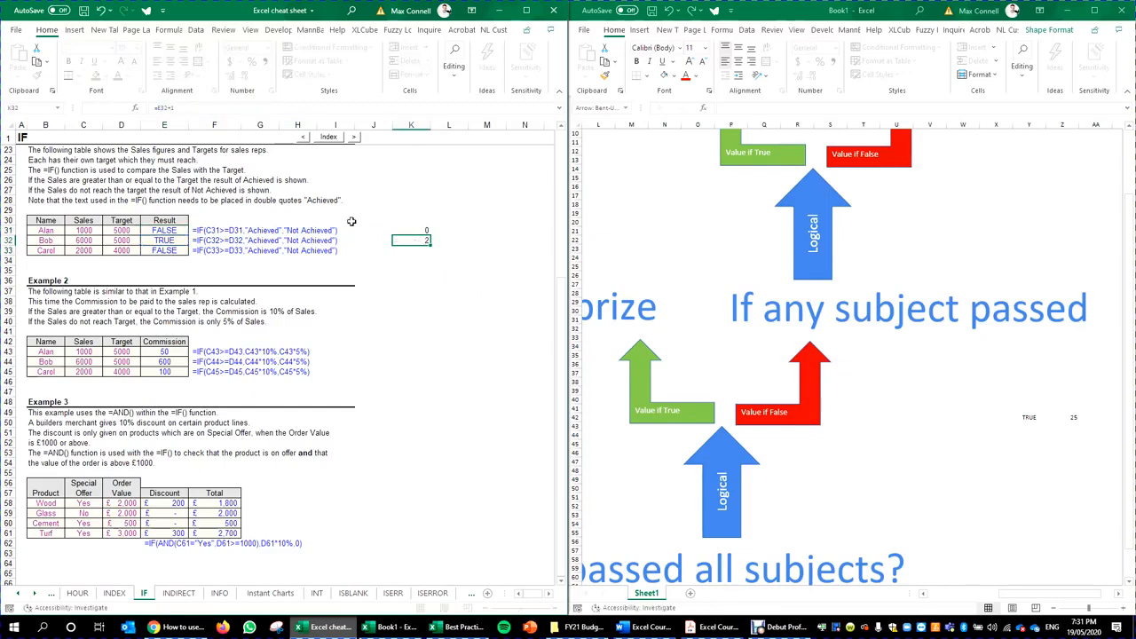
pyautogui.click(427, 249)
pyautogui.click(423, 240)
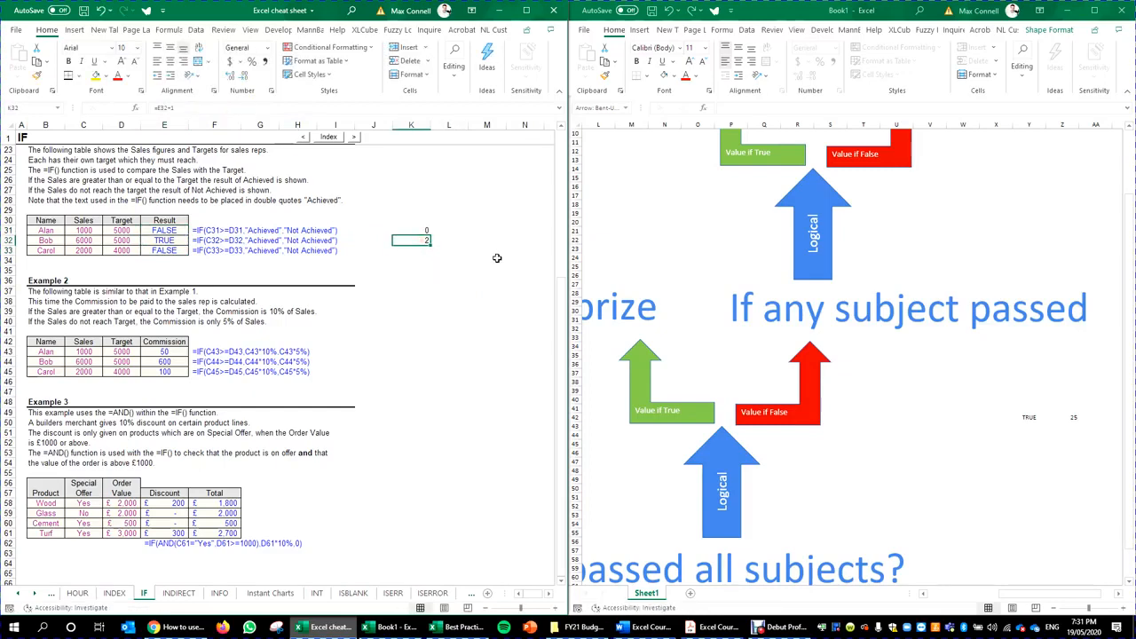
pyautogui.press('Up')
pyautogui.press('Left')
pyautogui.press('Right')
pyautogui.press('Right')
pyautogui.press('Left')
pyautogui.press('Down')
pyautogui.press('Up')
pyautogui.press('Down')
pyautogui.press('Up')
pyautogui.press('Right')
pyautogui.press('Left')
pyautogui.press('Down')
pyautogui.press('Up')
pyautogui.press('Right')
pyautogui.press('Left')
# Compare the logical result in E32 with the calculations in K32 and K31.
pyautogui.click(428, 240)
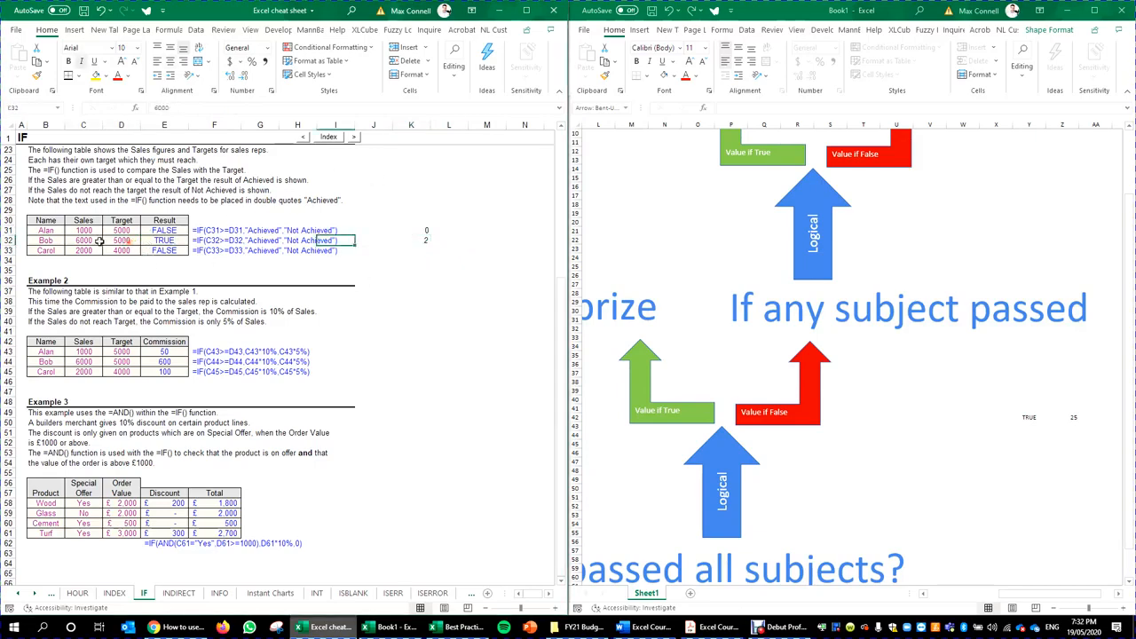
pyautogui.click(166, 241)
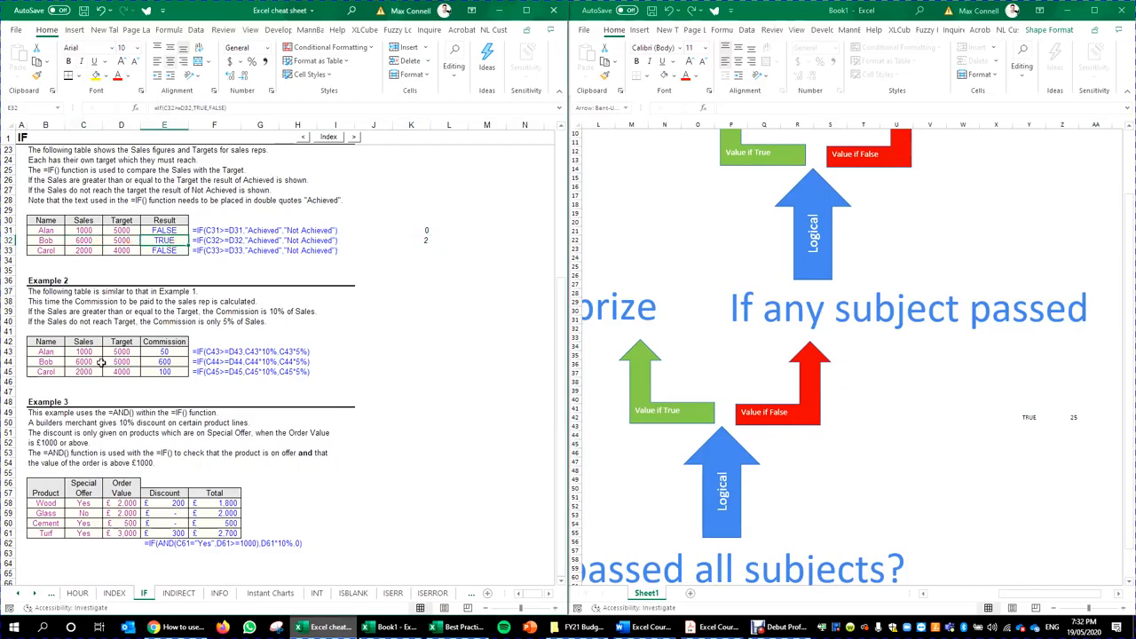
pyautogui.click(426, 242)
pyautogui.click(410, 221)
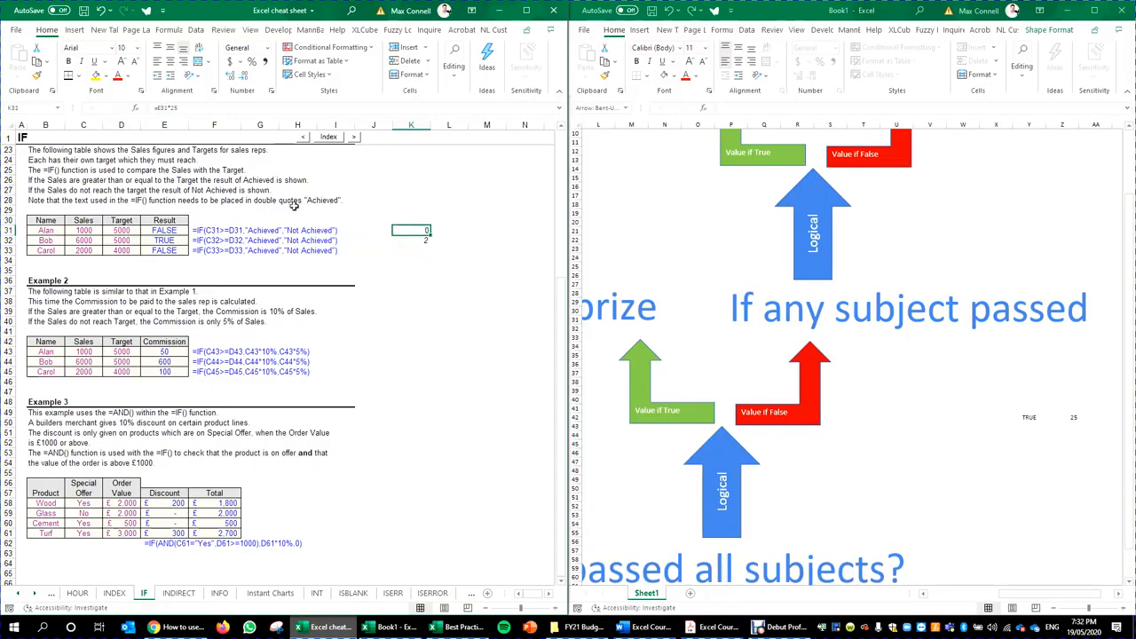
# Multiply E31's IF formula by 25000 so it reads =IF(C31>=D31,TRUE,FALSE)*25000, and copy it down to E33.
pyautogui.click(166, 230)
pyautogui.click(204, 108)
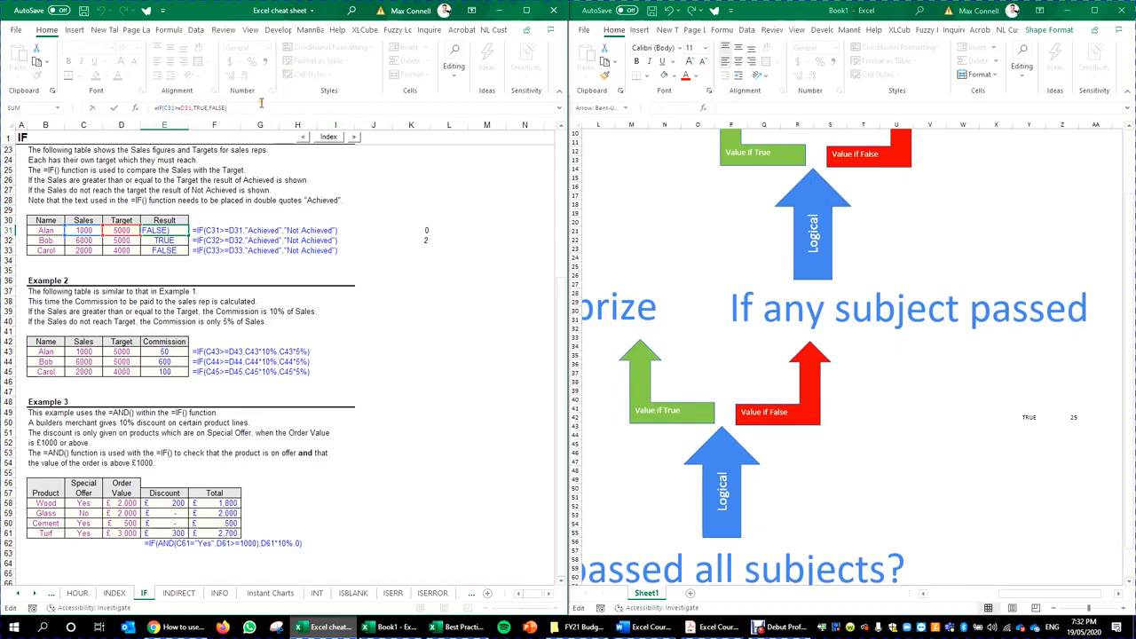
pyautogui.write('000')
pyautogui.hotkey('ctrl', 'Return')
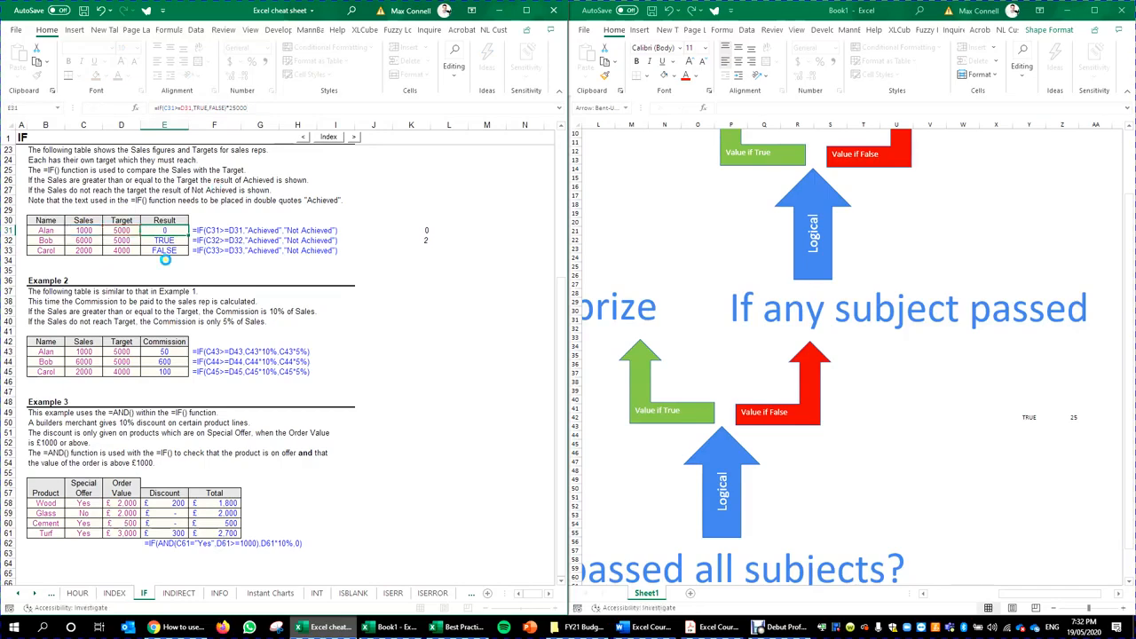
pyautogui.moveTo(190, 236); pyautogui.dragTo(188, 258)
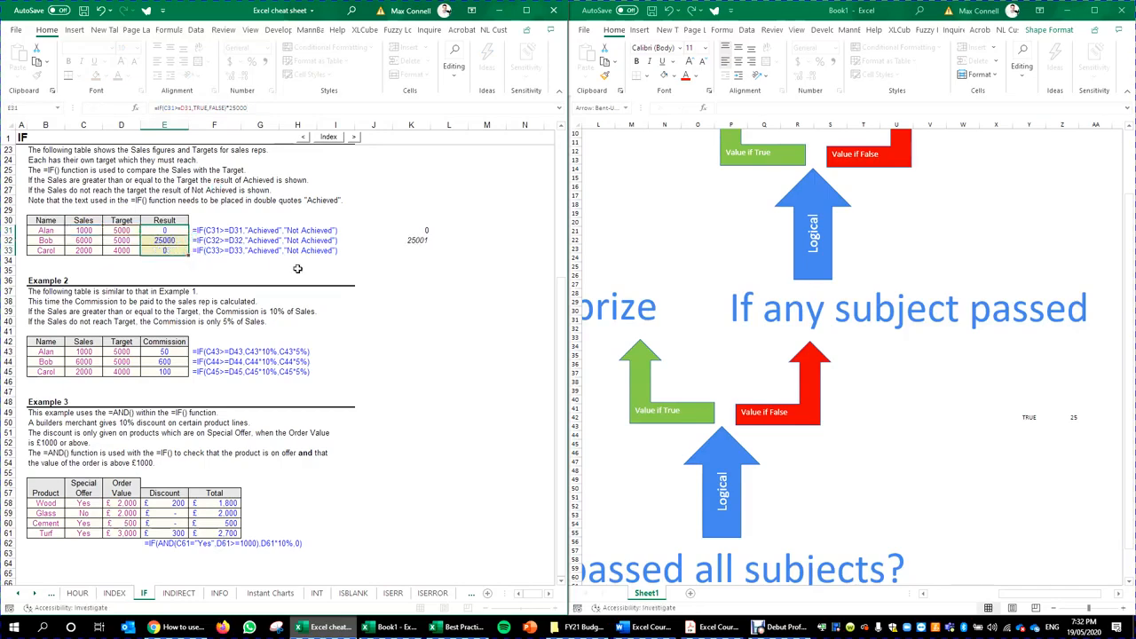
# Deselect the Result cells and switch to the Excel course guide PDF in Adobe Acrobat.
pyautogui.click(364, 223)
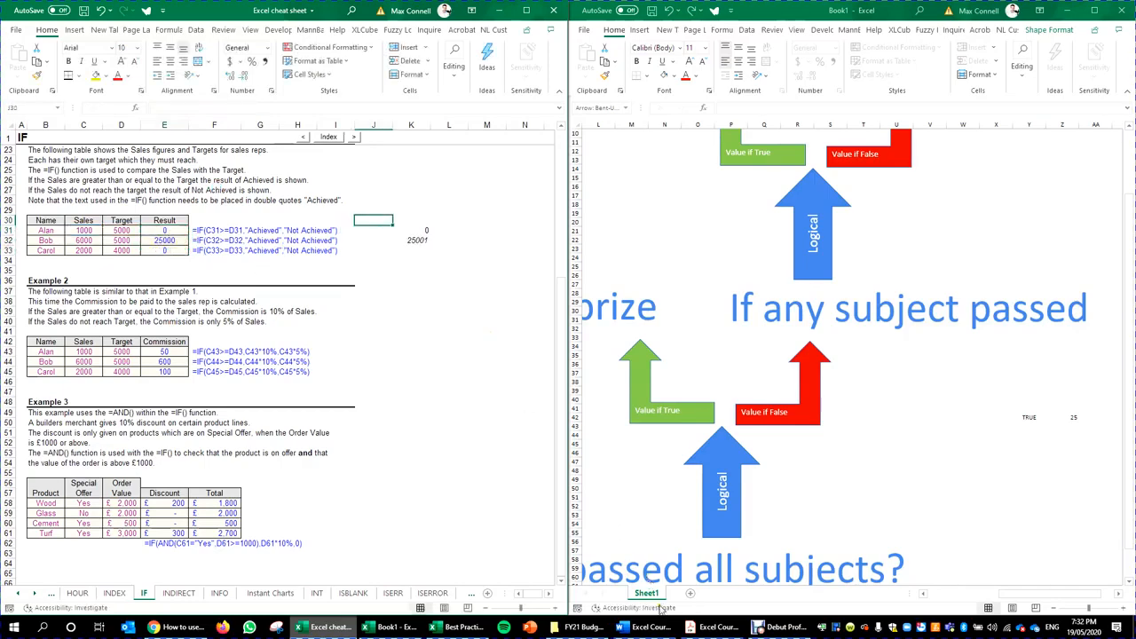
pyautogui.click(713, 627)
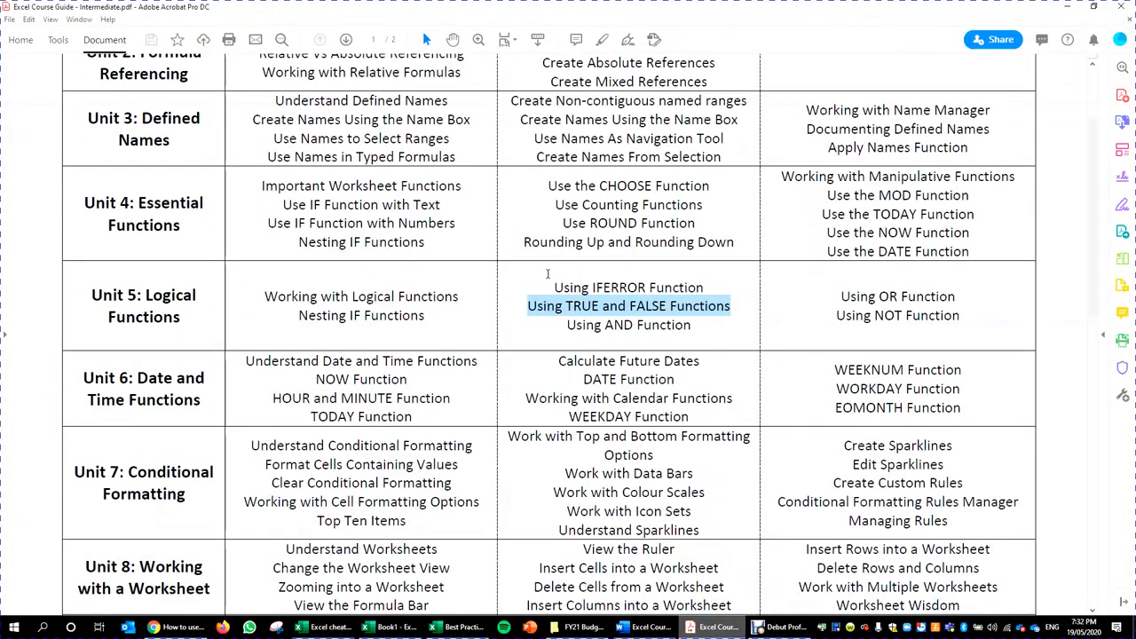